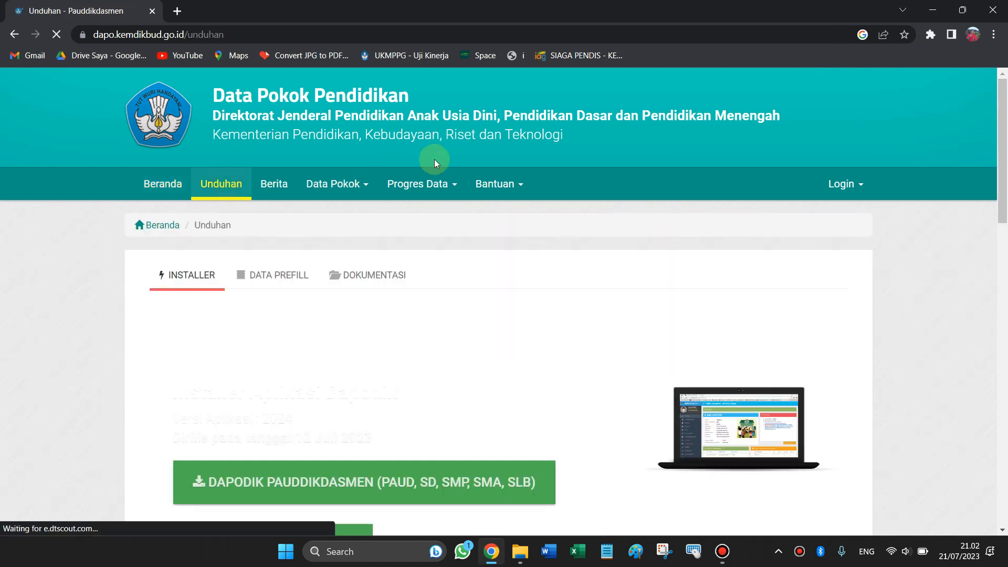
# Examine the Dapodik 2024 installer downloads, patch link and list of changes on the Unduhan page.
pyautogui.scroll(-3, 352, 212)
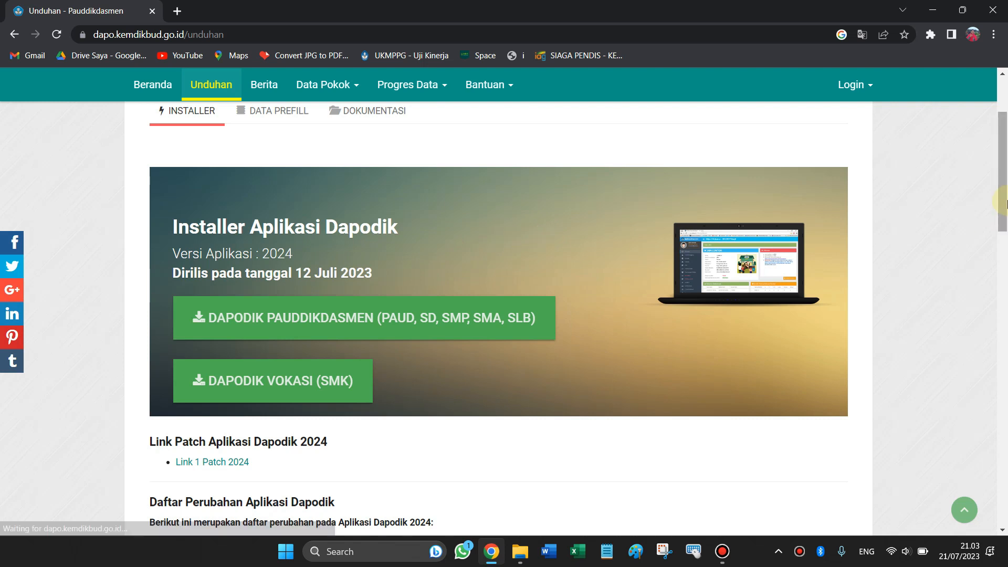
pyautogui.scroll(2, 474, 260)
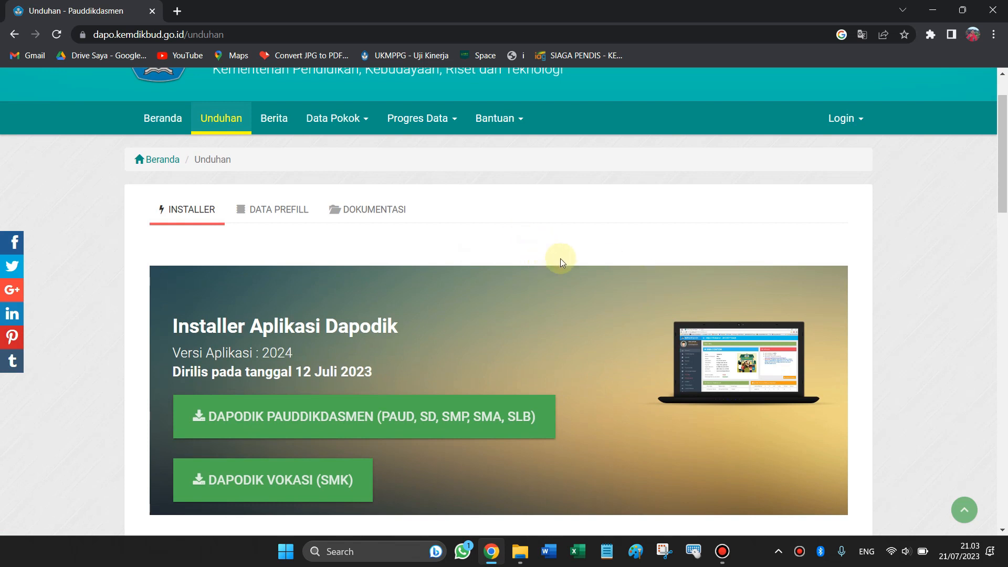
pyautogui.scroll(-3, 535, 245)
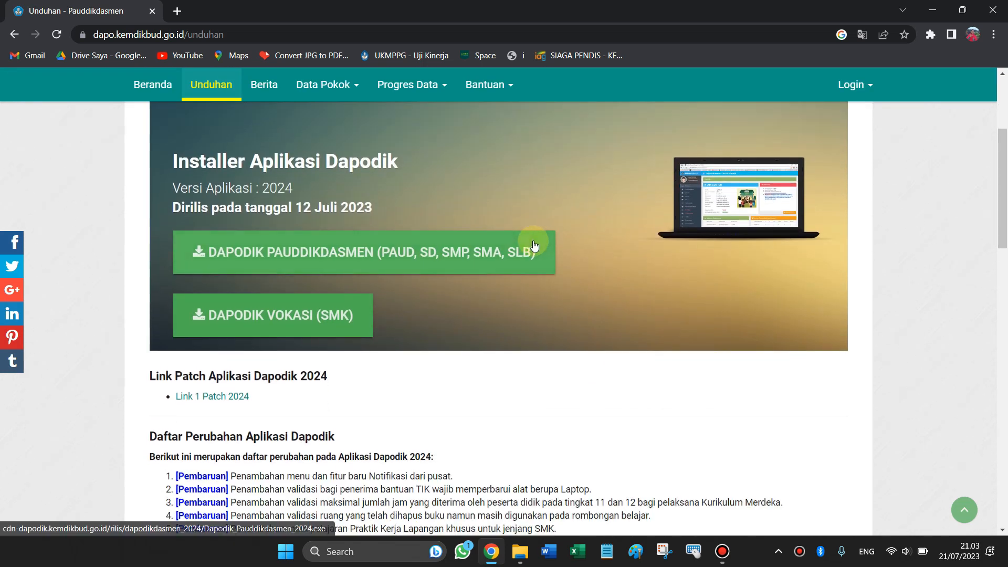
pyautogui.scroll(3, 533, 246)
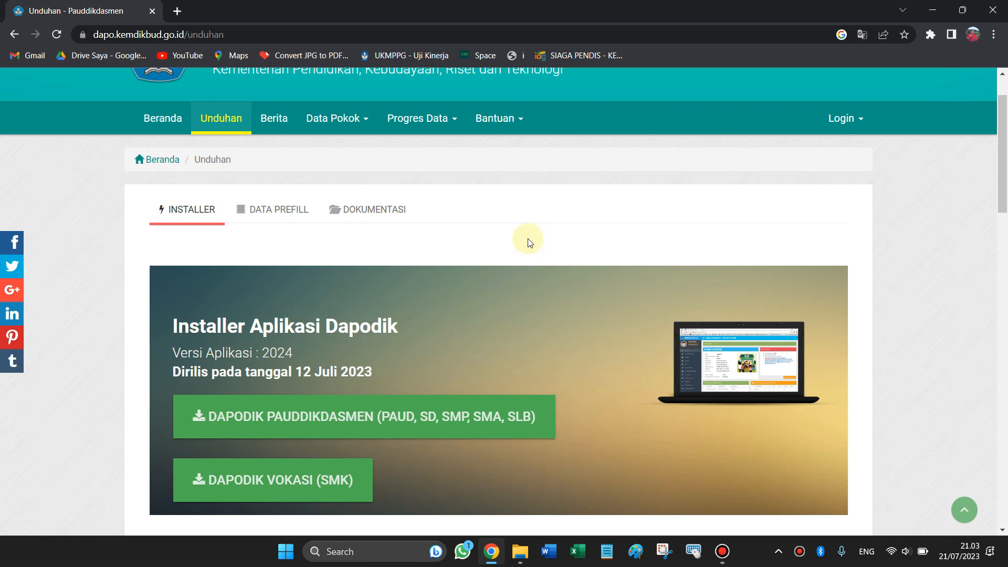
pyautogui.scroll(-4, 529, 242)
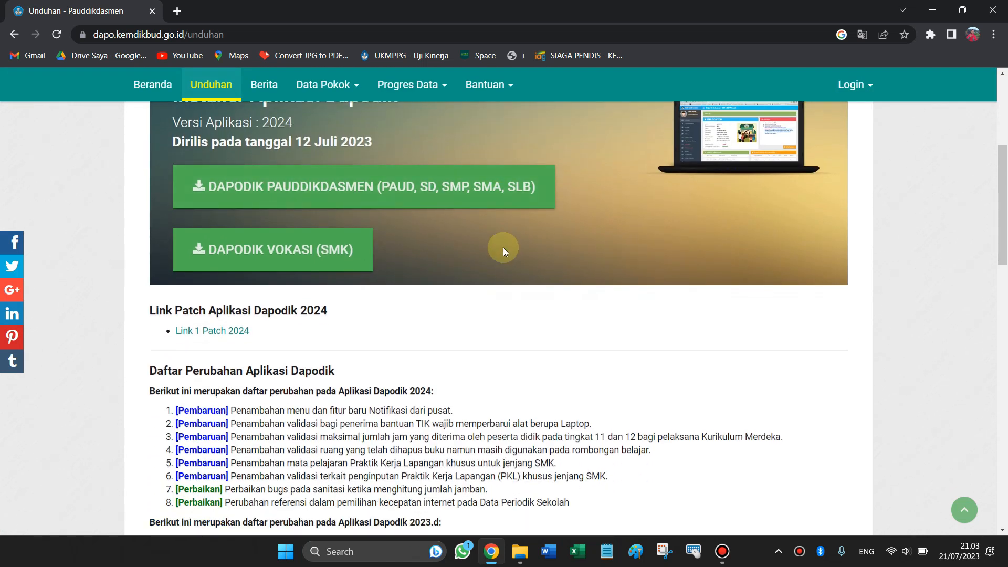
pyautogui.scroll(5, 530, 261)
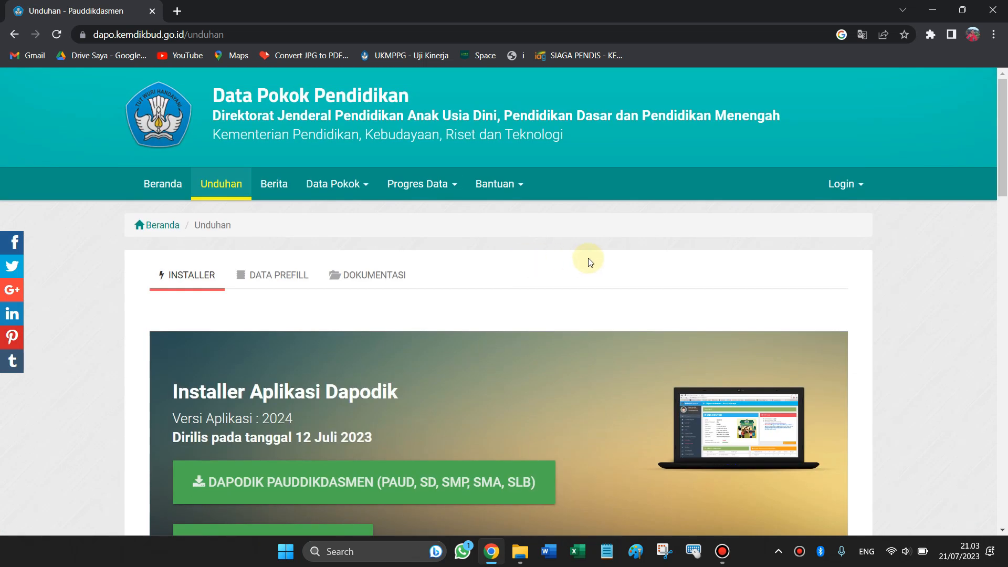
# Minimize the browser to reveal the desktop and refresh it.
pyautogui.click(933, 9)
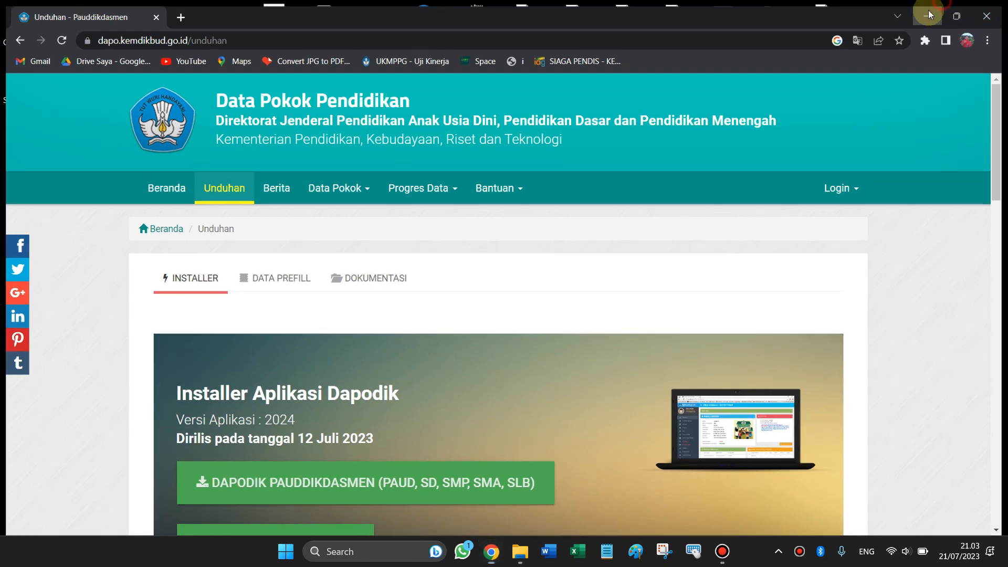
pyautogui.rightClick(156, 133)
pyautogui.click(184, 178)
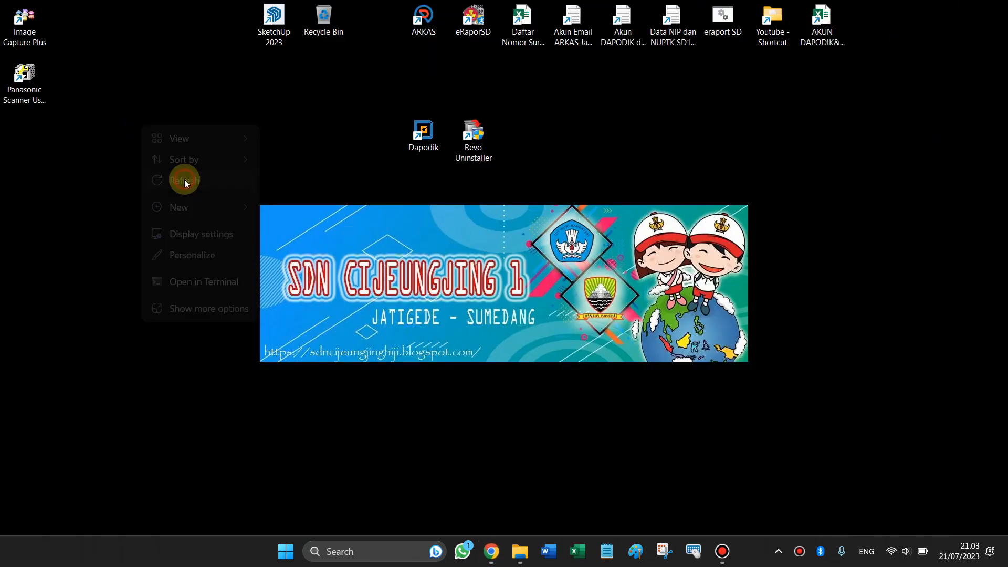
pyautogui.doubleClick(421, 136)
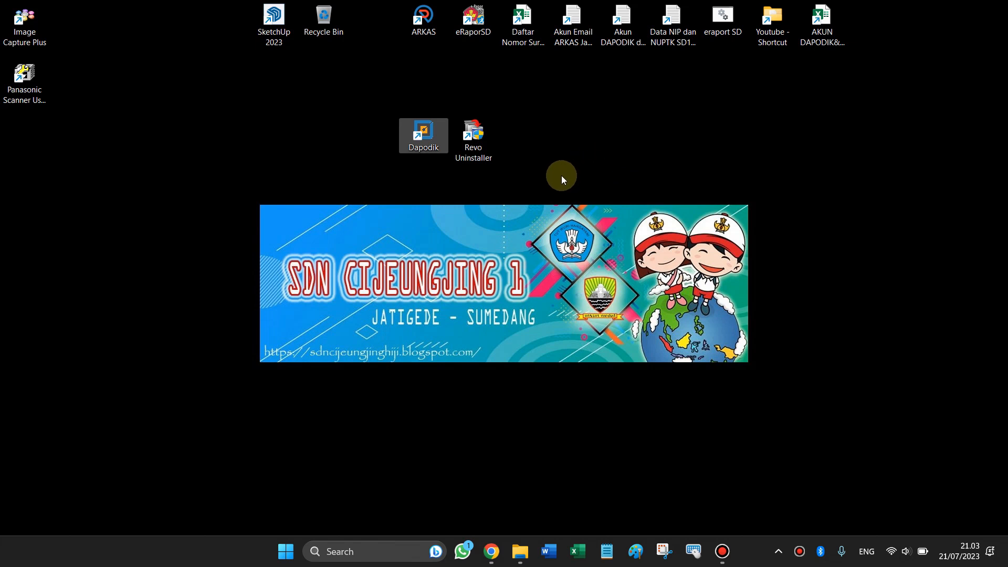
pyautogui.click(396, 102)
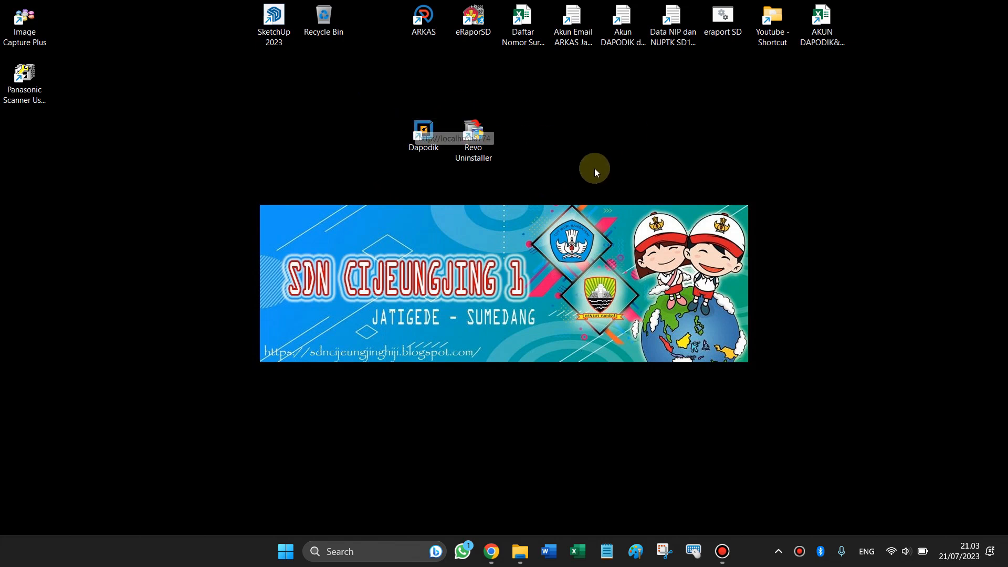
# Launch Revo Uninstaller and locate Dapodik versi 2024 among the installed applications.
pyautogui.doubleClick(479, 149)
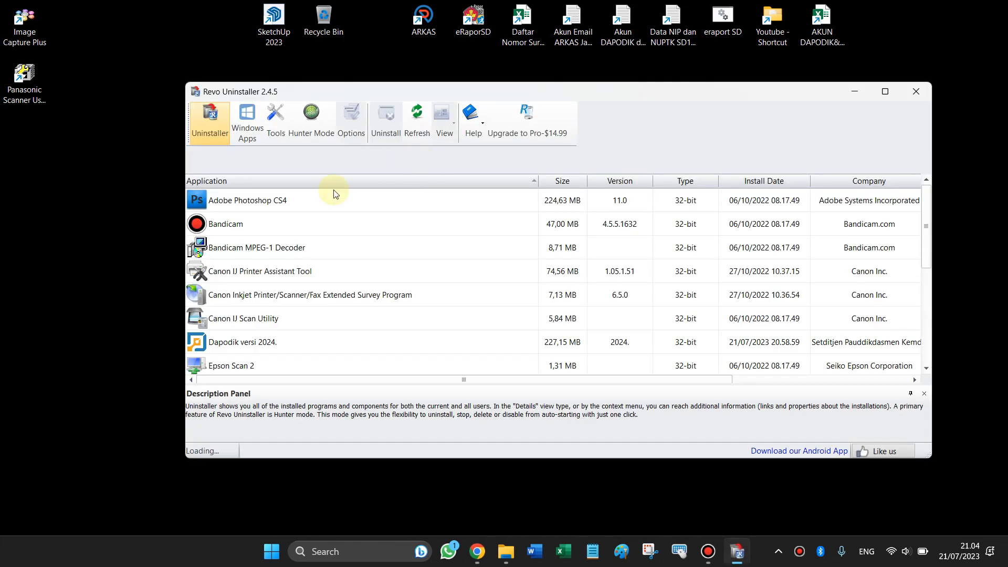
pyautogui.scroll(-1, 307, 283)
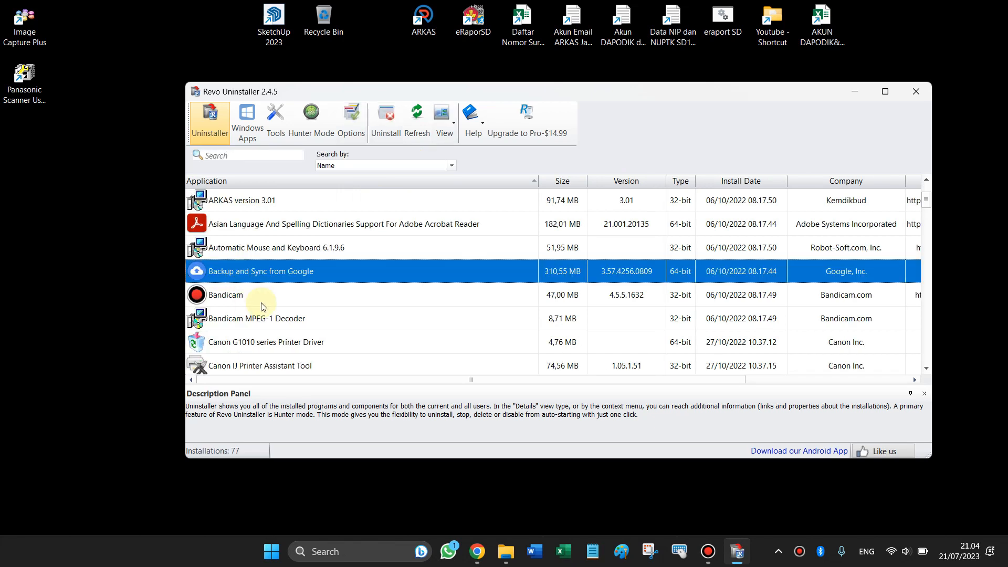
pyautogui.scroll(-2, 254, 275)
pyautogui.scroll(4, 253, 274)
pyautogui.scroll(-8, 254, 284)
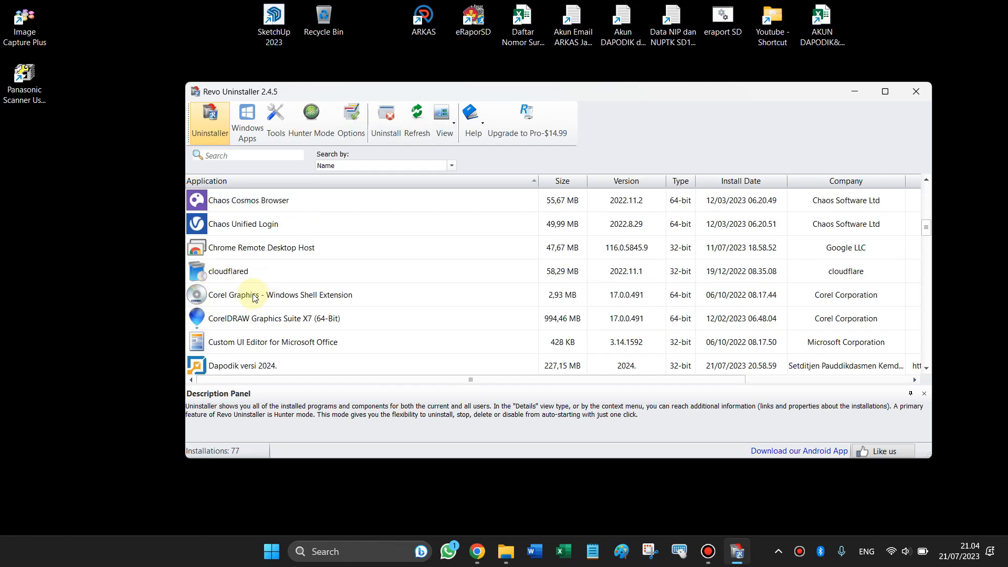
pyautogui.scroll(-2, 253, 297)
pyautogui.scroll(4, 251, 298)
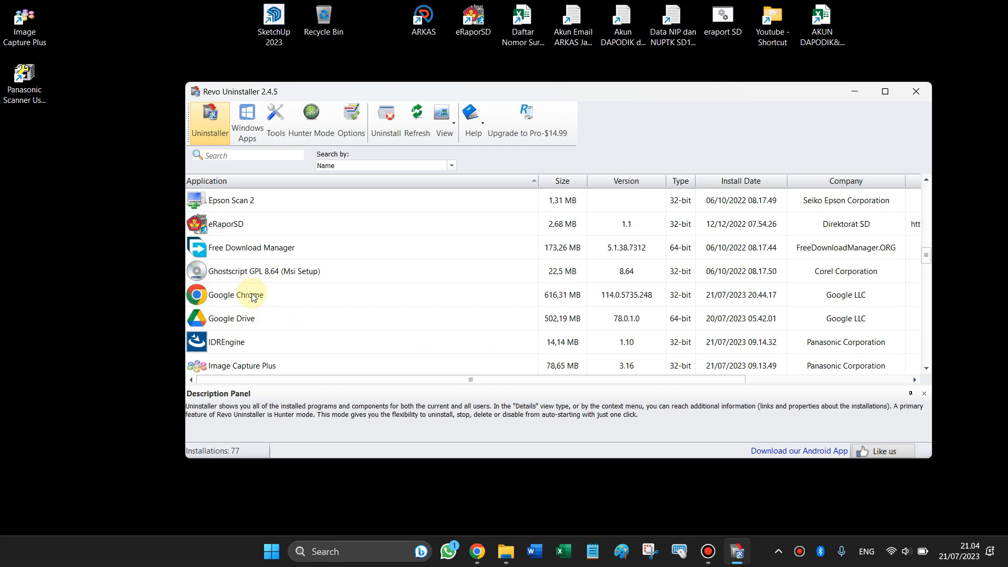
# Uninstall Dapodik versi 2024 with all its components and decline the computer restart.
pyautogui.click(246, 297)
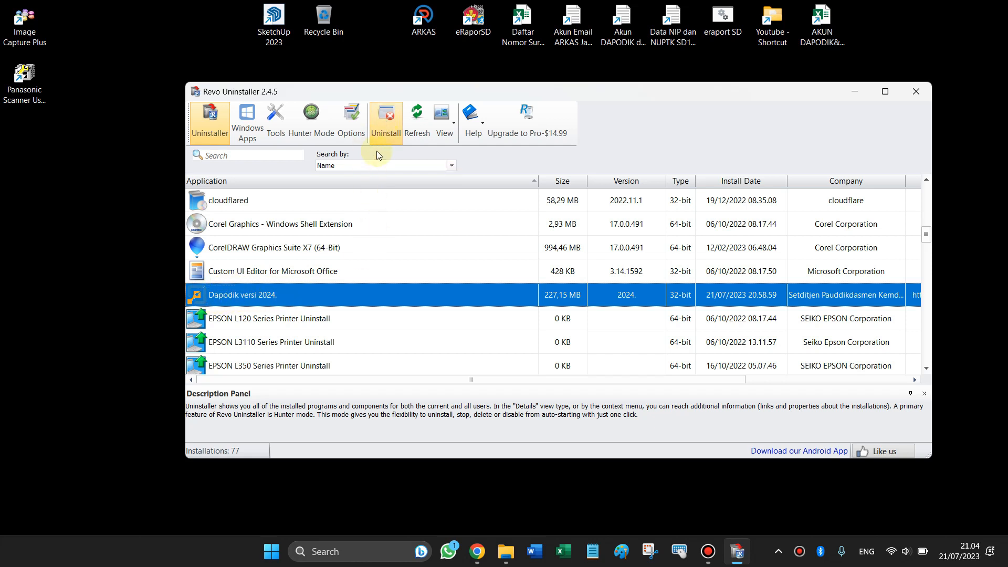
pyautogui.click(386, 125)
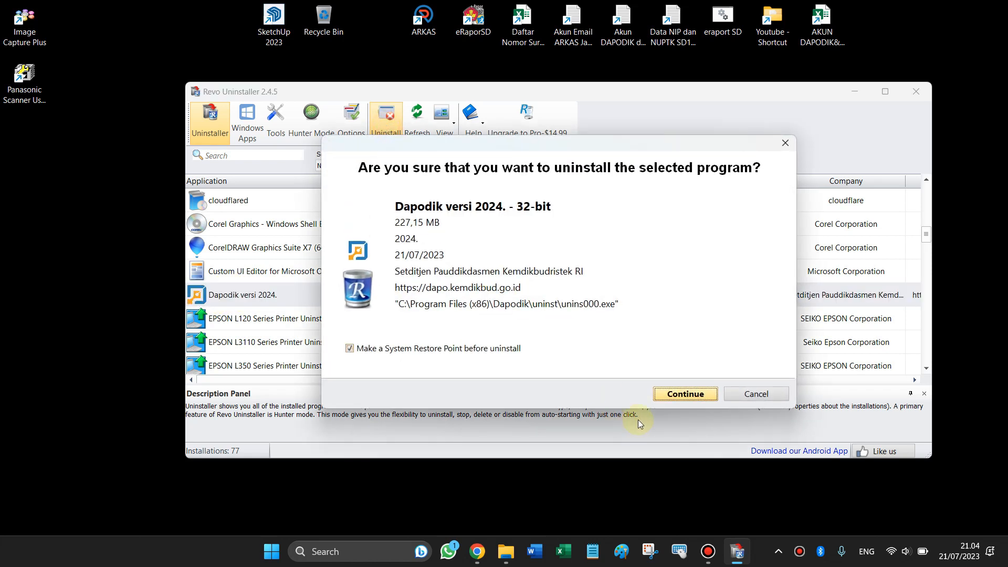
pyautogui.click(677, 394)
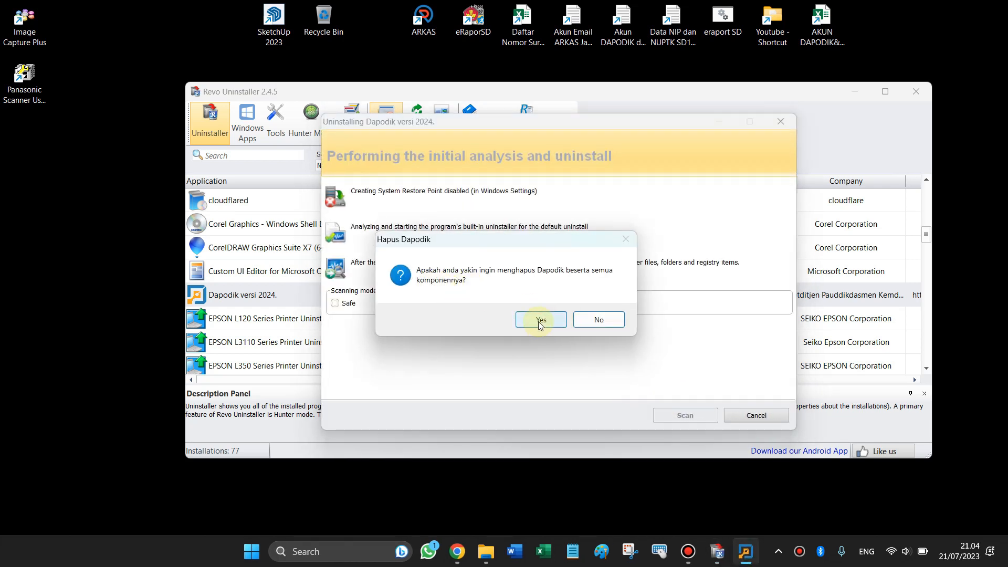
pyautogui.click(539, 322)
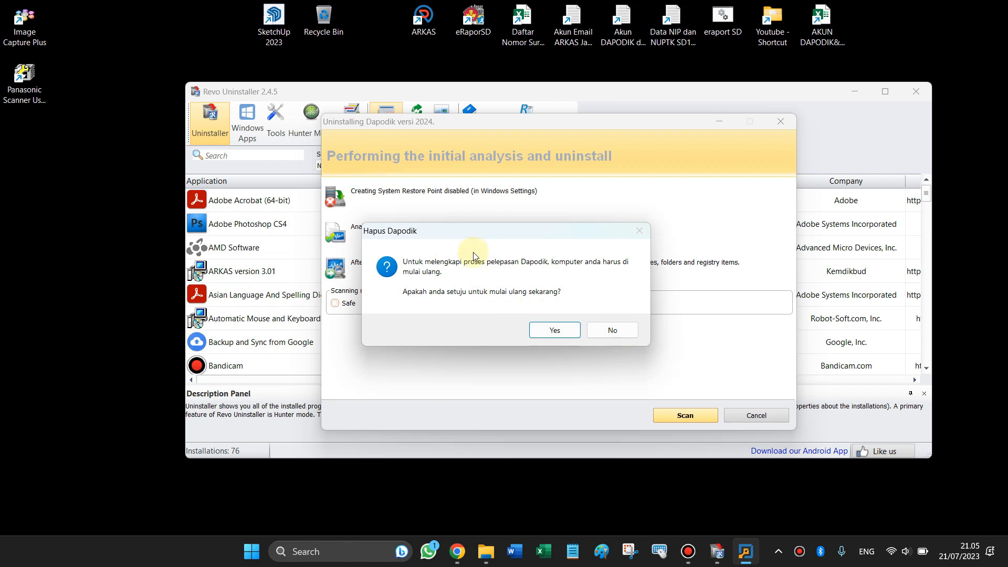
pyautogui.click(609, 330)
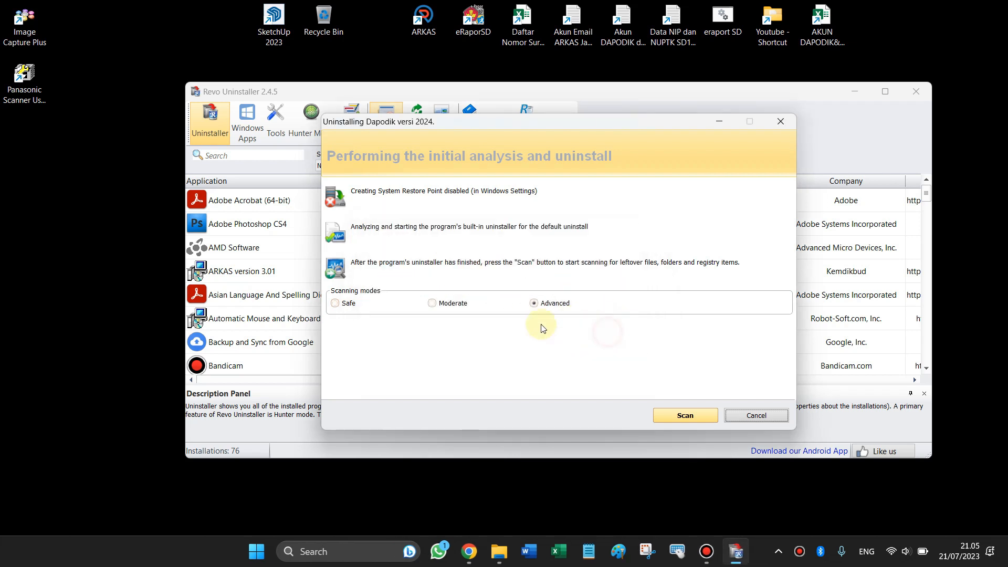
# Scan for Dapodik leftovers in Advanced mode, select all the registry items and continue without deleting them.
pyautogui.click(686, 417)
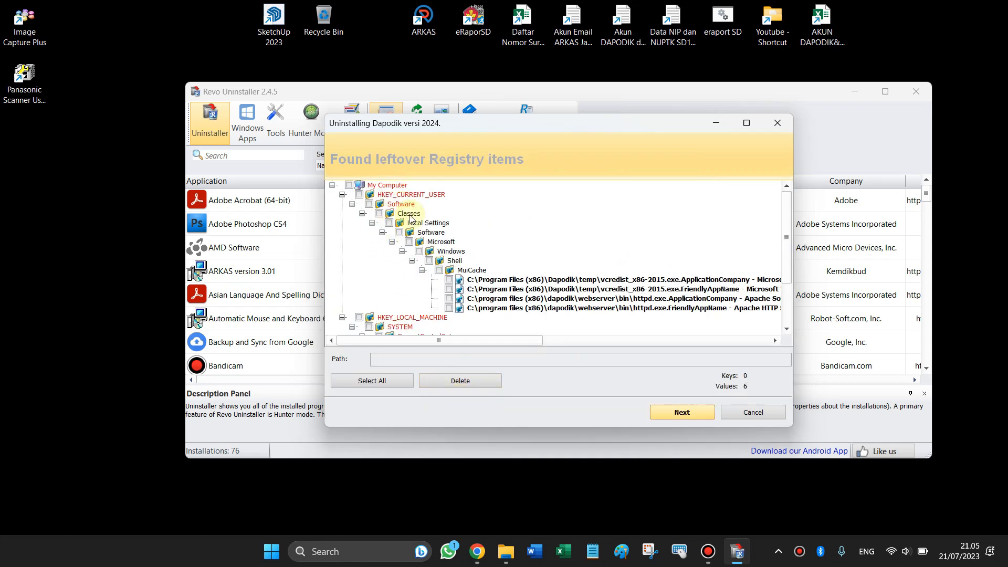
pyautogui.click(371, 385)
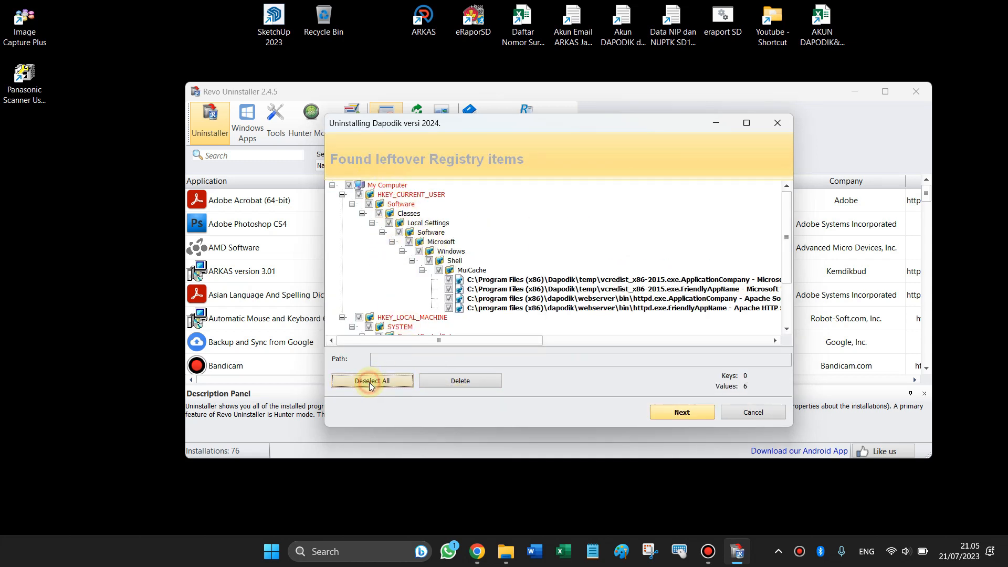
pyautogui.click(679, 412)
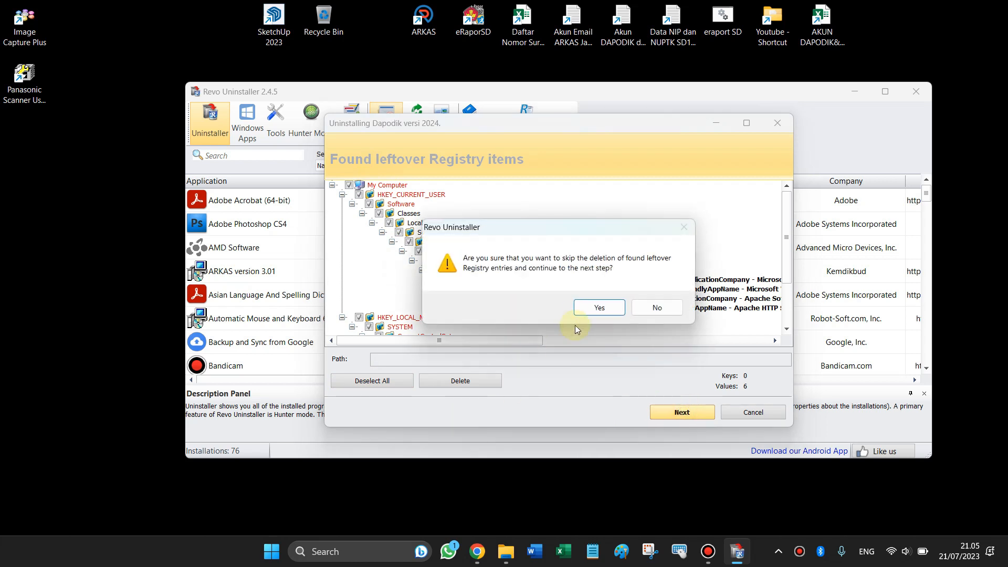
pyautogui.click(595, 309)
# Select all leftover Dapodik files and finish the uninstall wizard, skipping their deletion.
pyautogui.click(369, 383)
pyautogui.click(682, 413)
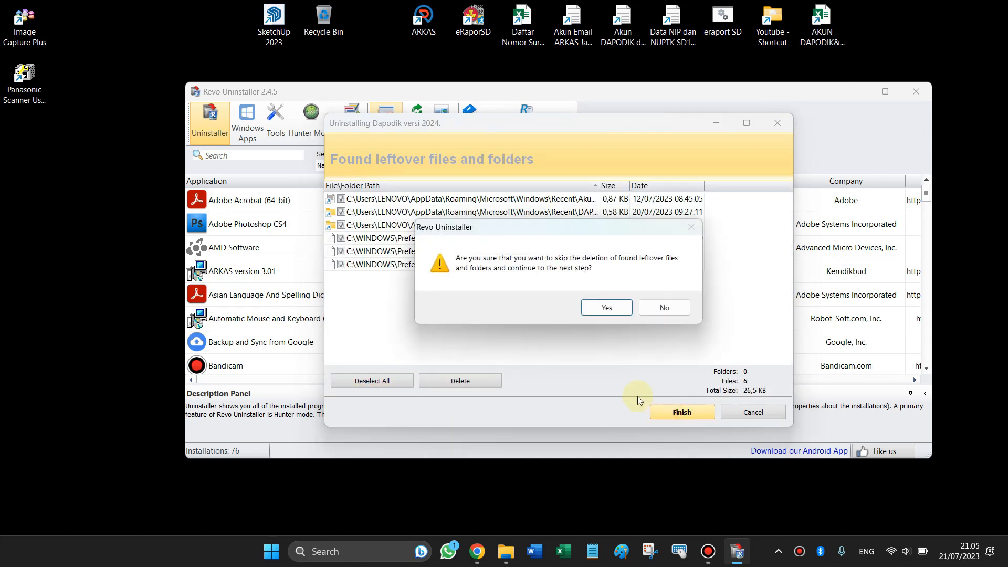
pyautogui.click(608, 309)
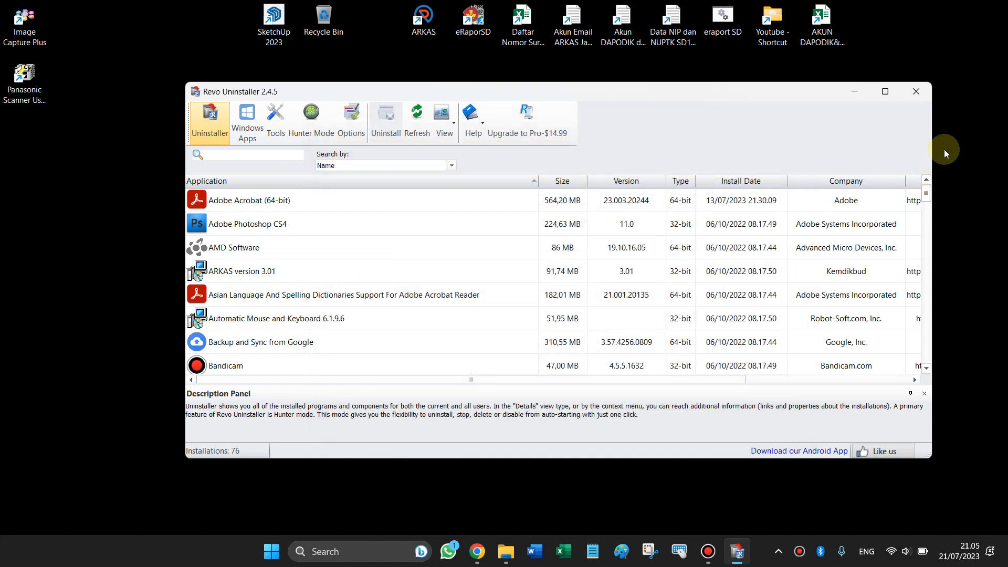
# Close Revo Uninstaller and refresh the desktop.
pyautogui.rightClick(956, 99)
pyautogui.click(916, 151)
pyautogui.moveTo(817, 101); pyautogui.dragTo(803, 111)
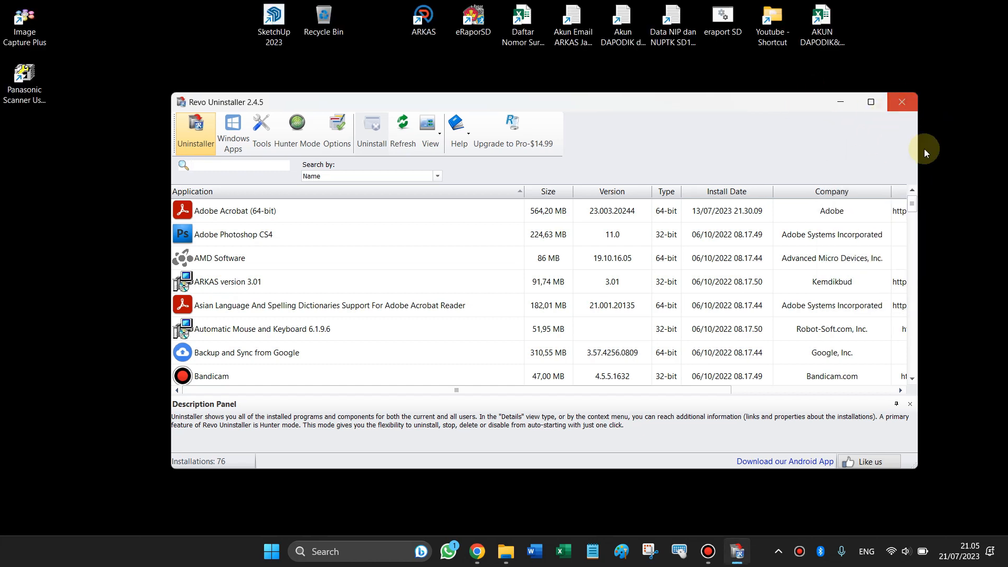
pyautogui.click(903, 104)
pyautogui.rightClick(678, 141)
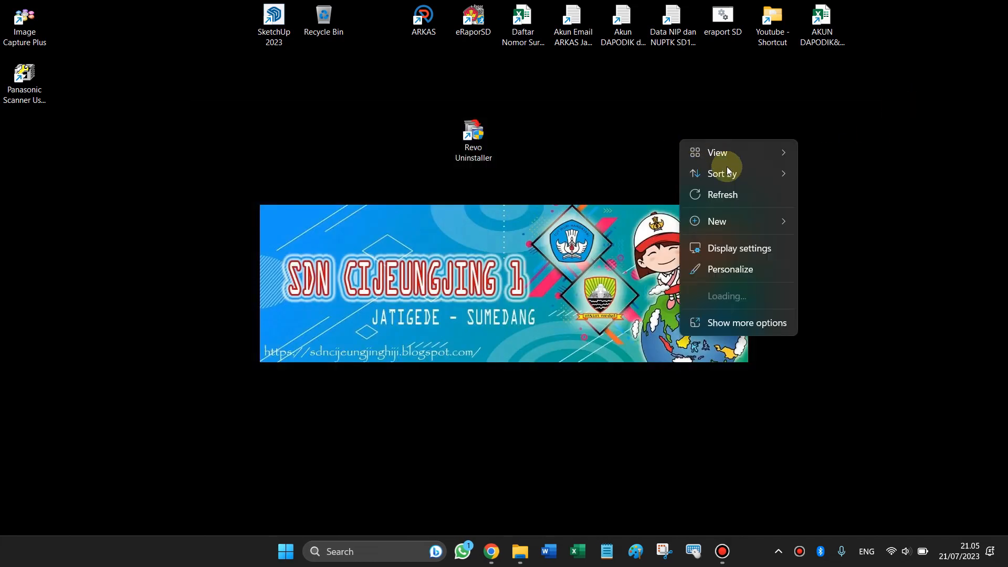
pyautogui.click(727, 194)
# Switch back to Chrome and examine the application version, installer options and patch link for Dapodik 2024.
pyautogui.click(492, 550)
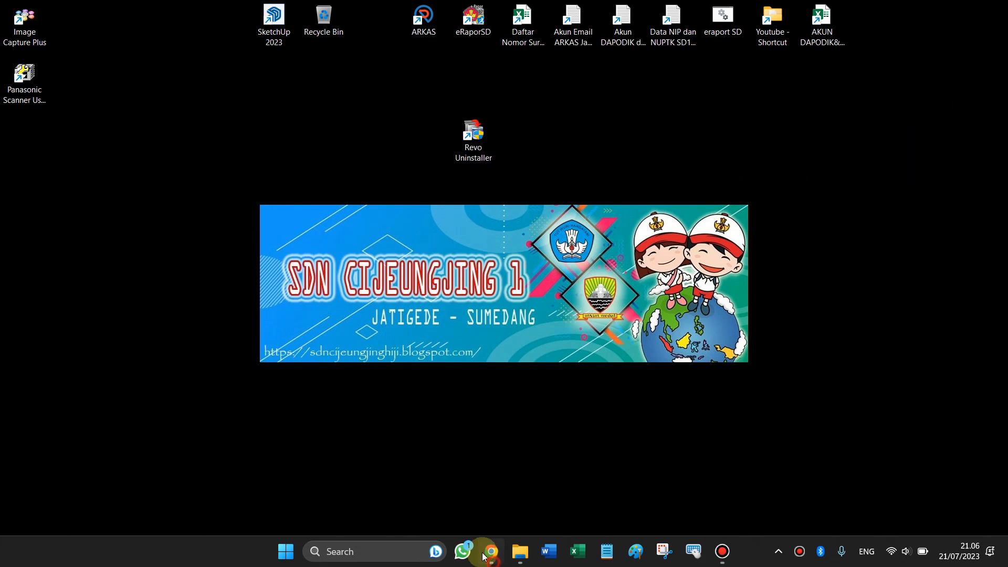
pyautogui.scroll(-1, 379, 235)
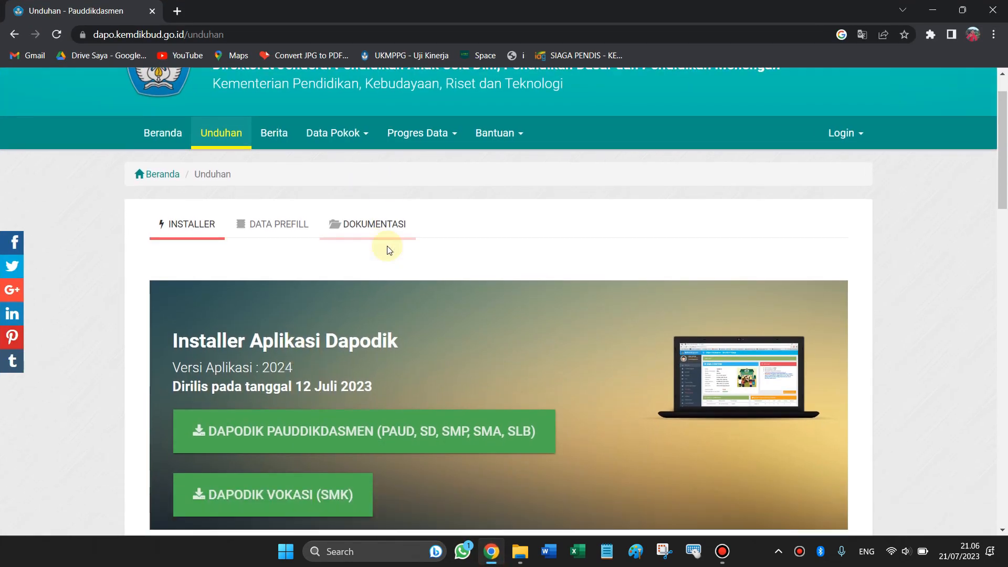
pyautogui.scroll(-2, 384, 233)
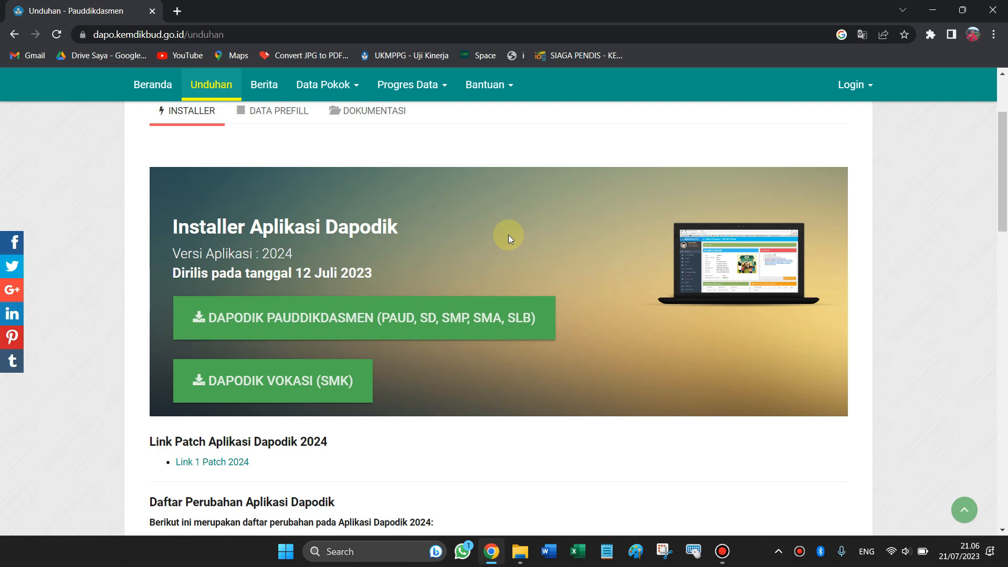
pyautogui.scroll(-1, 497, 293)
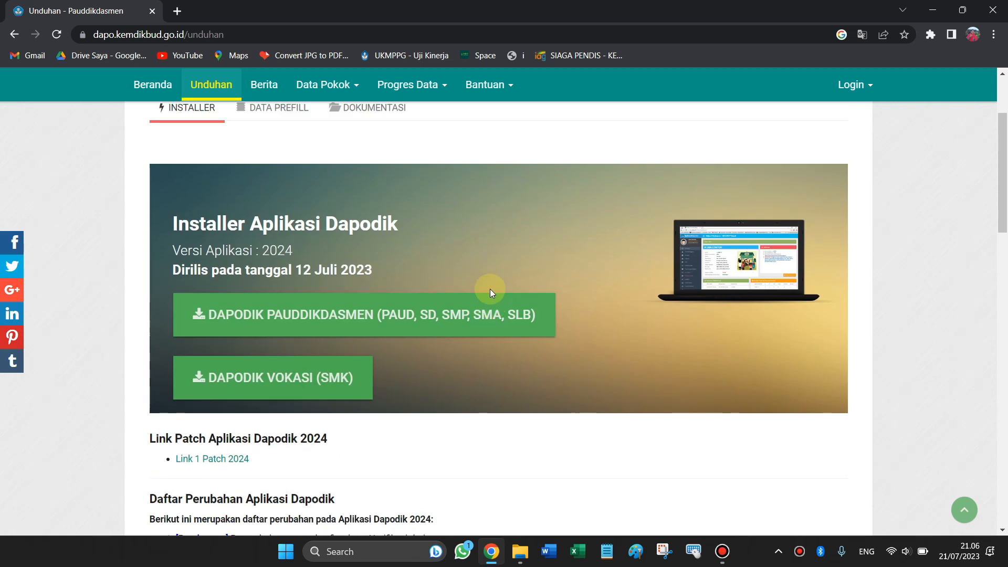
pyautogui.scroll(-1, 443, 263)
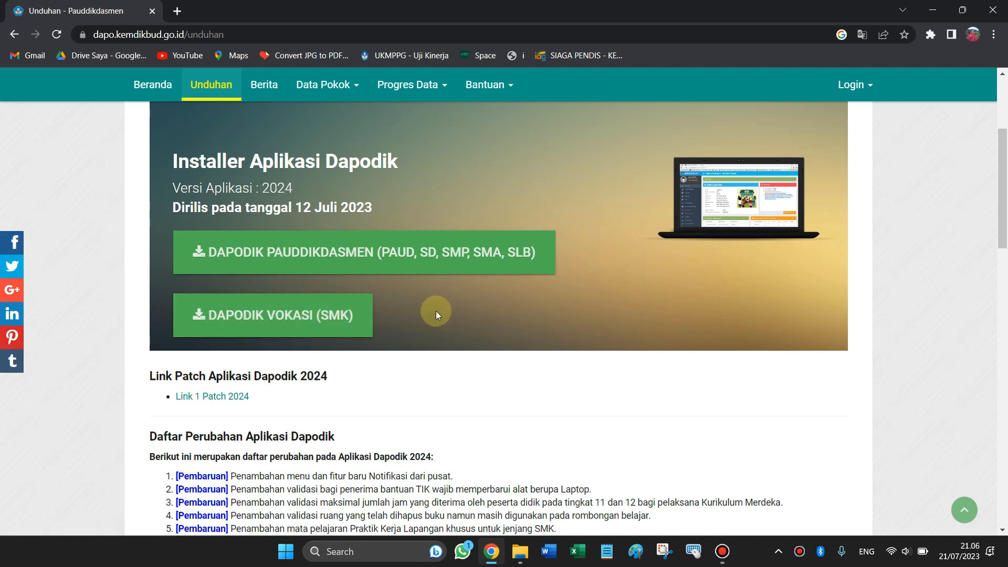
pyautogui.moveTo(262, 186); pyautogui.dragTo(293, 187)
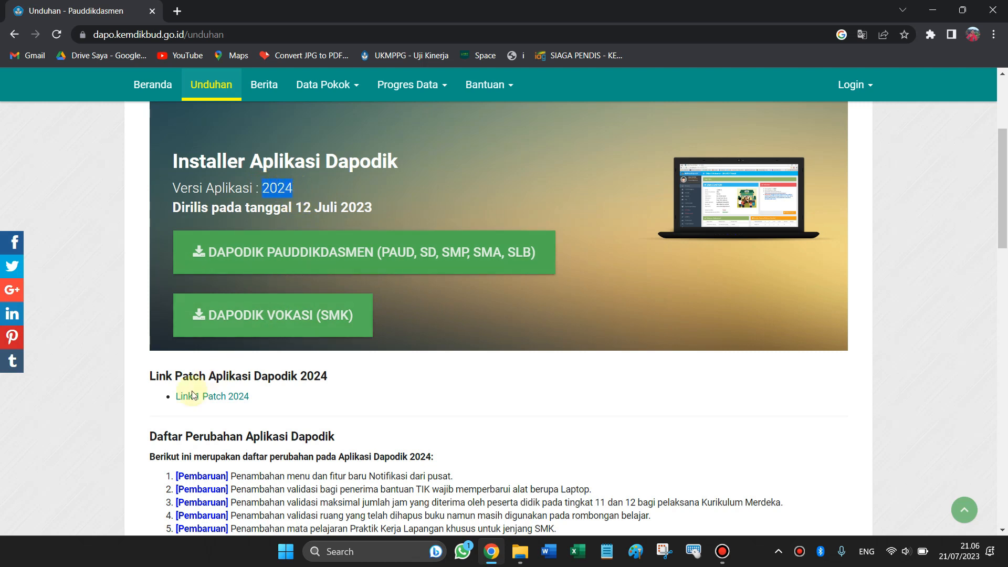
pyautogui.click(183, 411)
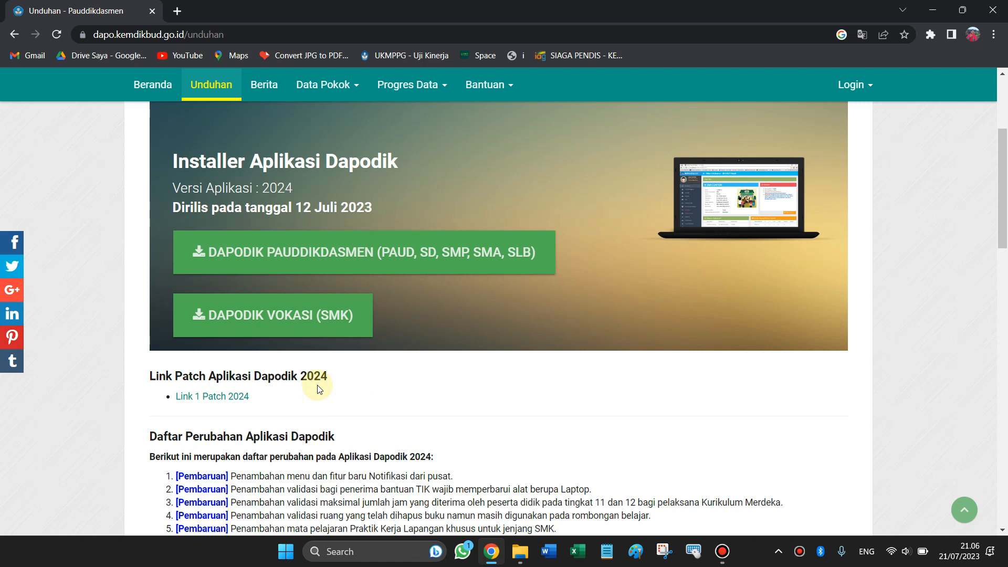
pyautogui.scroll(-1, 268, 369)
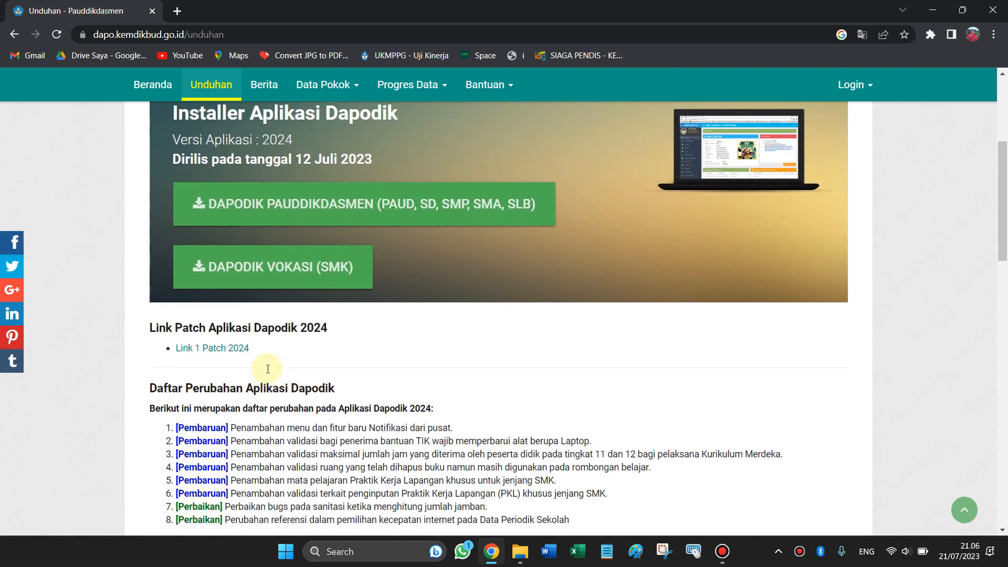
pyautogui.scroll(2, 268, 369)
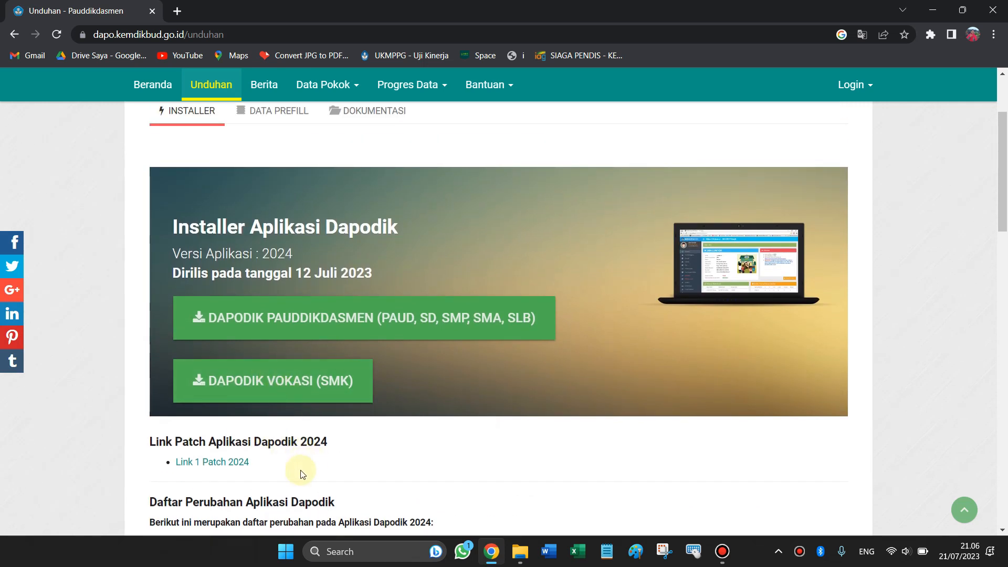
# Download the Dapodik Pauddikdasmen (PAUD, SD, SMP, SMA, SLB) installer and show Dapodik_Pauddikdasmen_2024.exe in its download folder.
pyautogui.scroll(-1, 300, 474)
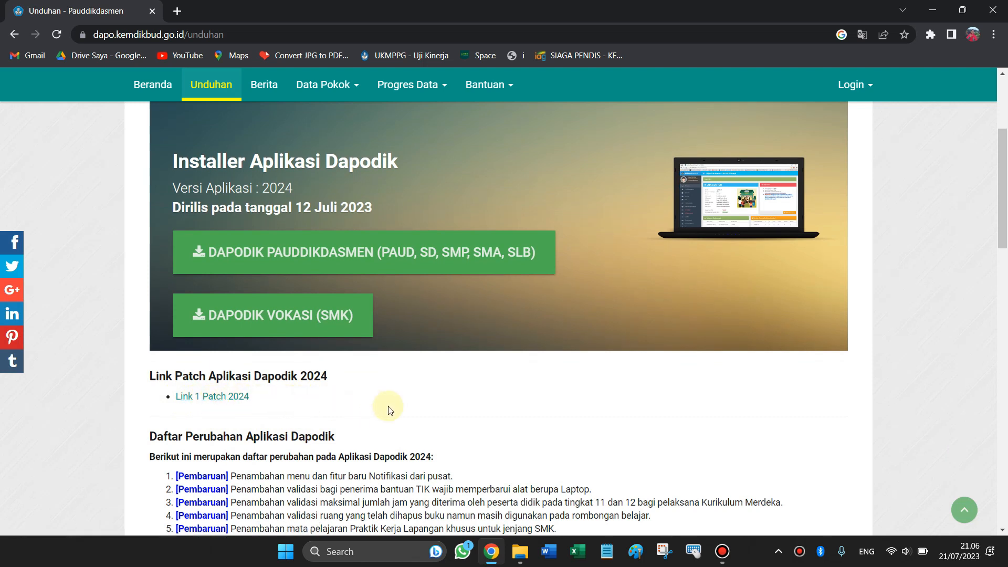
pyautogui.scroll(1, 389, 410)
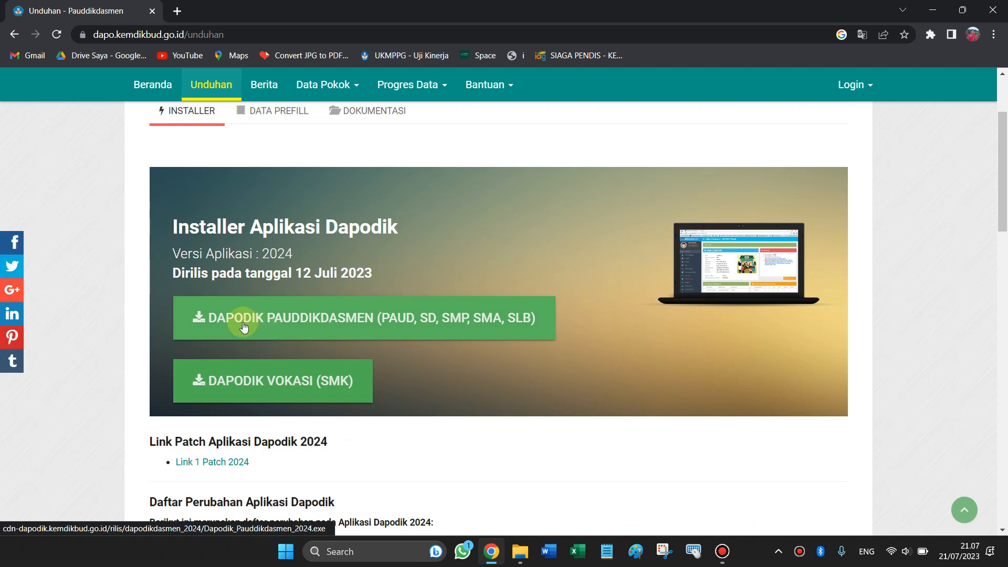
pyautogui.click(425, 322)
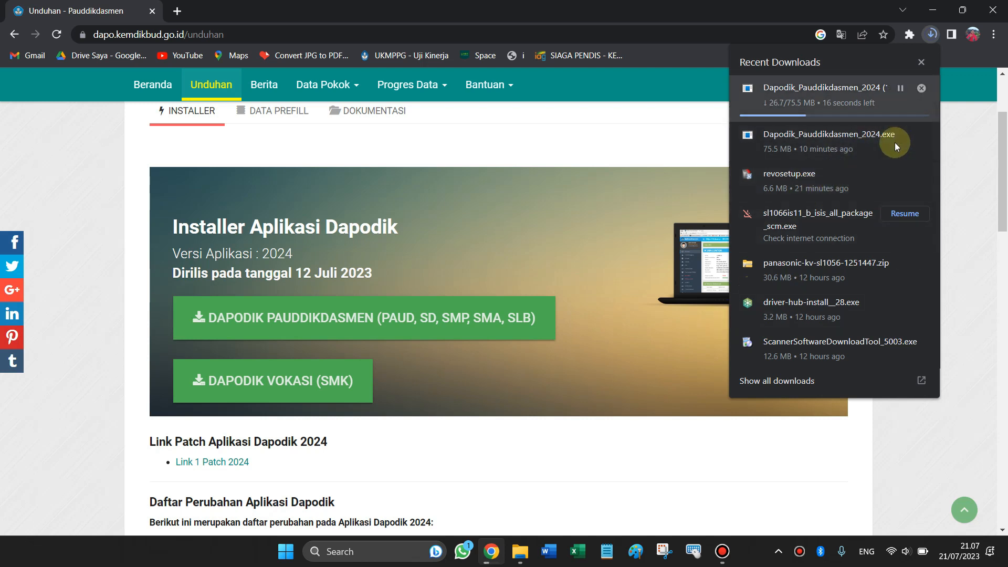
pyautogui.click(903, 131)
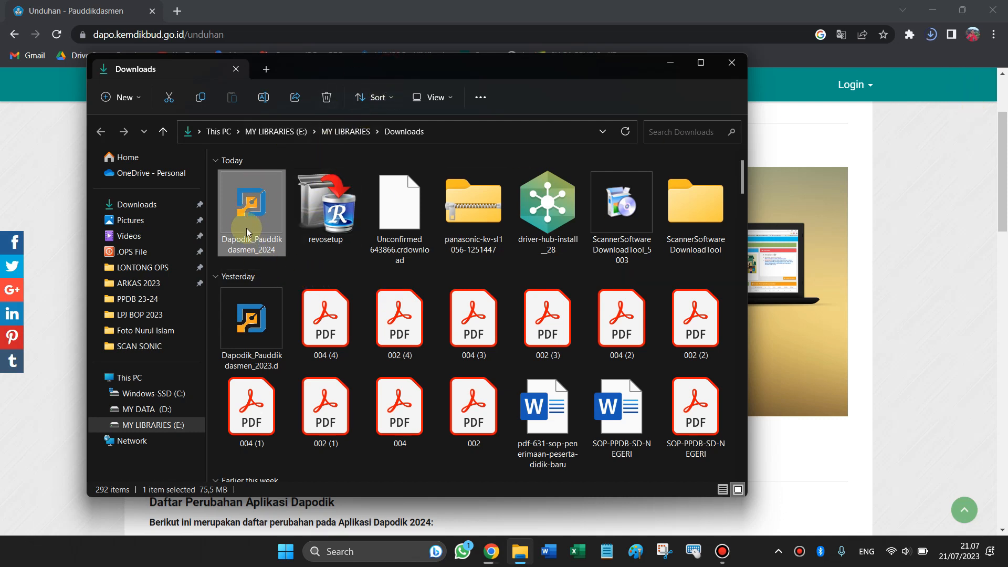
# Run Dapodik_Pauddikdasmen_2024 from the Downloads folder as administrator.
pyautogui.moveTo(243, 195)
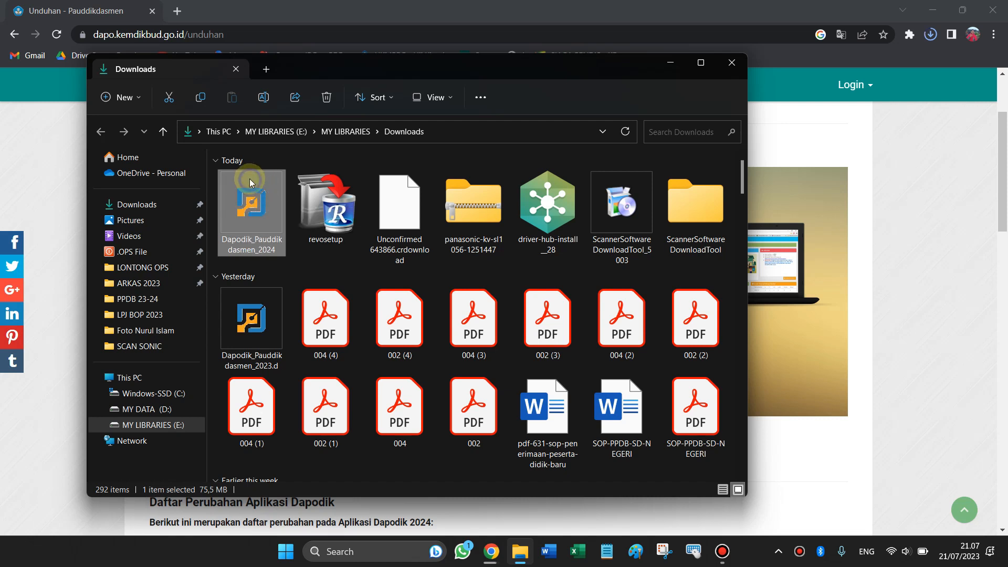
pyautogui.rightClick(250, 178)
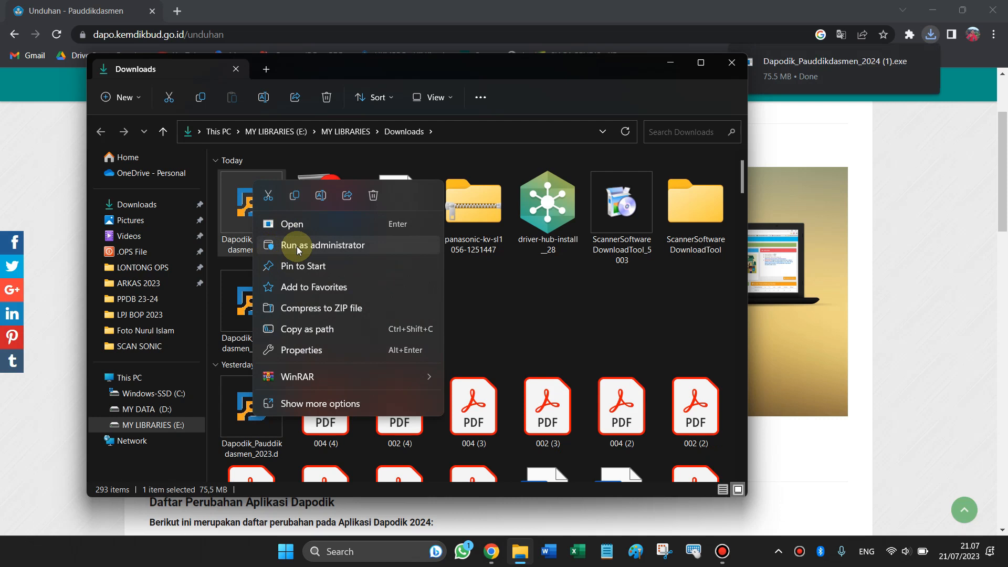
pyautogui.click(297, 248)
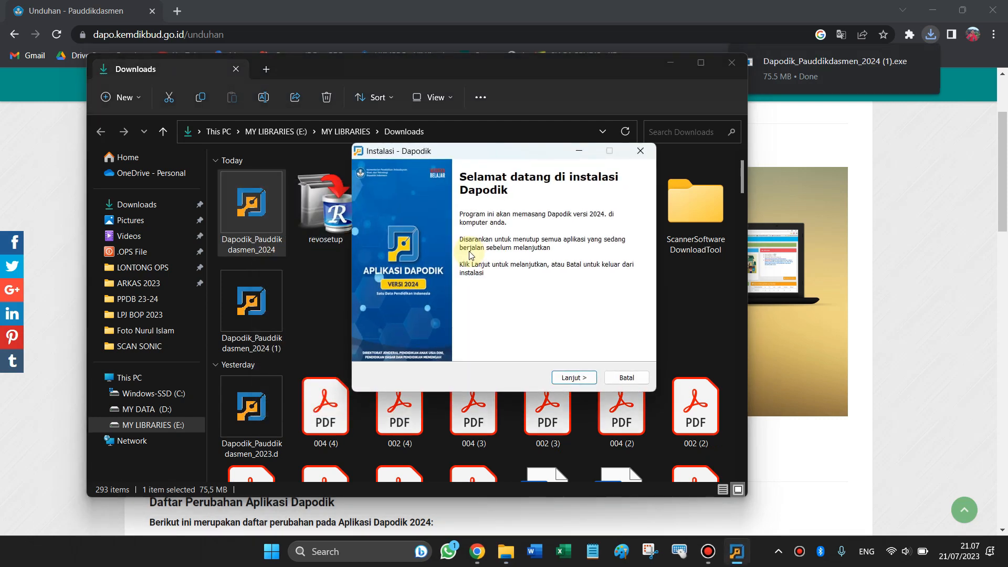
# Minimize the Downloads and Chrome windows behind the setup wizard and refresh the desktop.
pyautogui.click(670, 62)
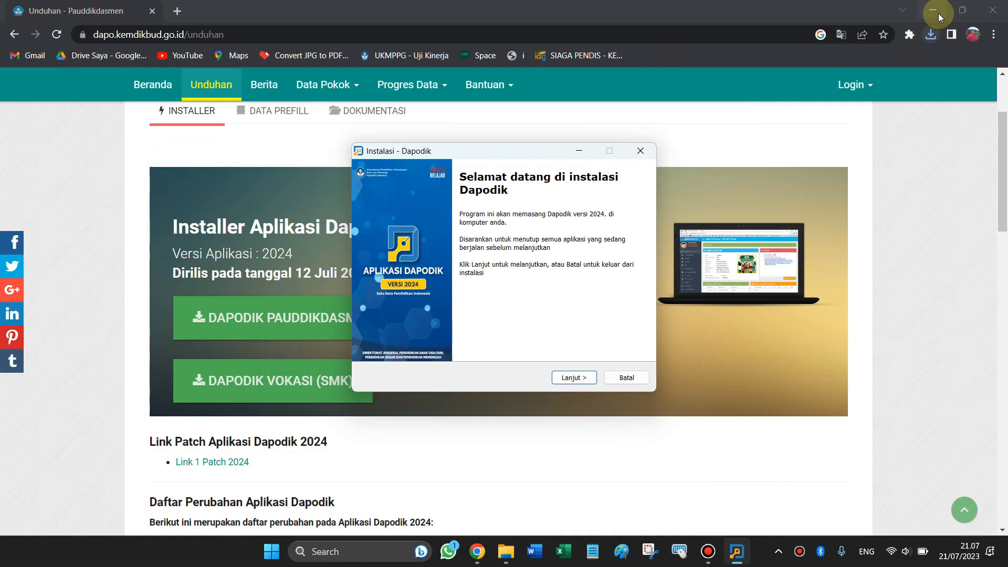
pyautogui.click(938, 14)
pyautogui.rightClick(810, 99)
pyautogui.click(849, 158)
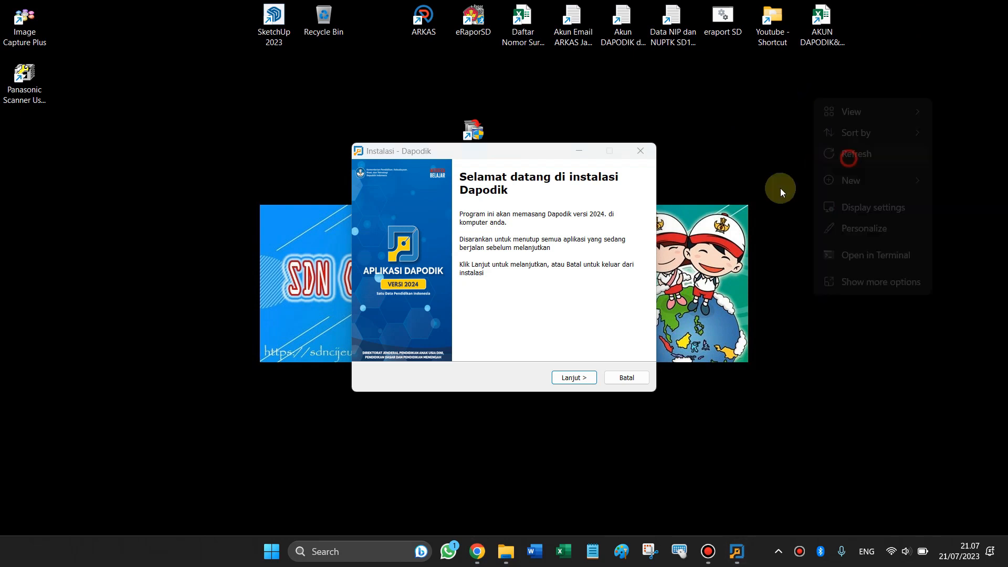
# Accept the licence terms and install Dapodik into C:\Program Files (x86)\Dapodik with the Start Menu folder Dapodik.
pyautogui.click(578, 382)
pyautogui.click(422, 340)
pyautogui.click(563, 379)
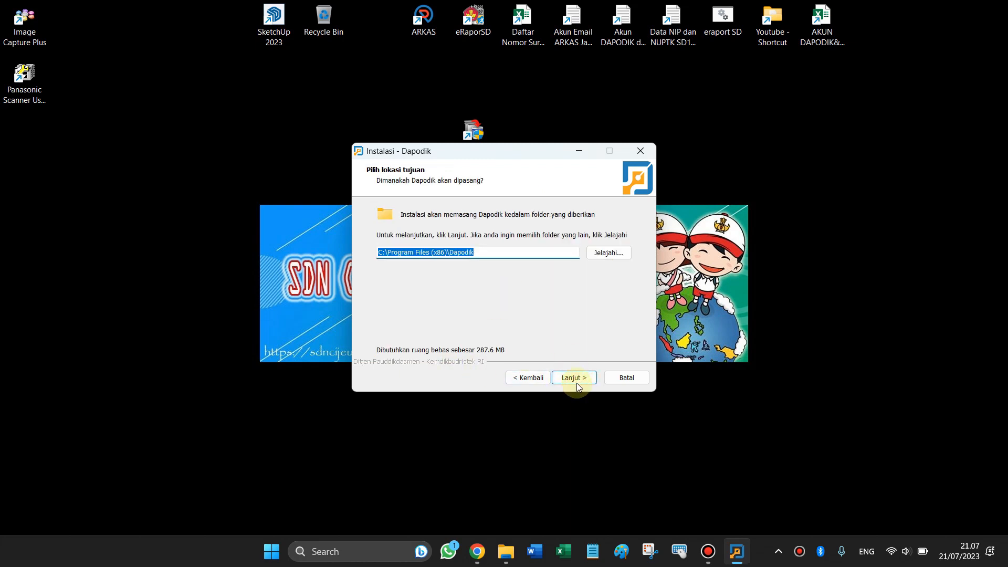
pyautogui.click(576, 381)
pyautogui.click(573, 377)
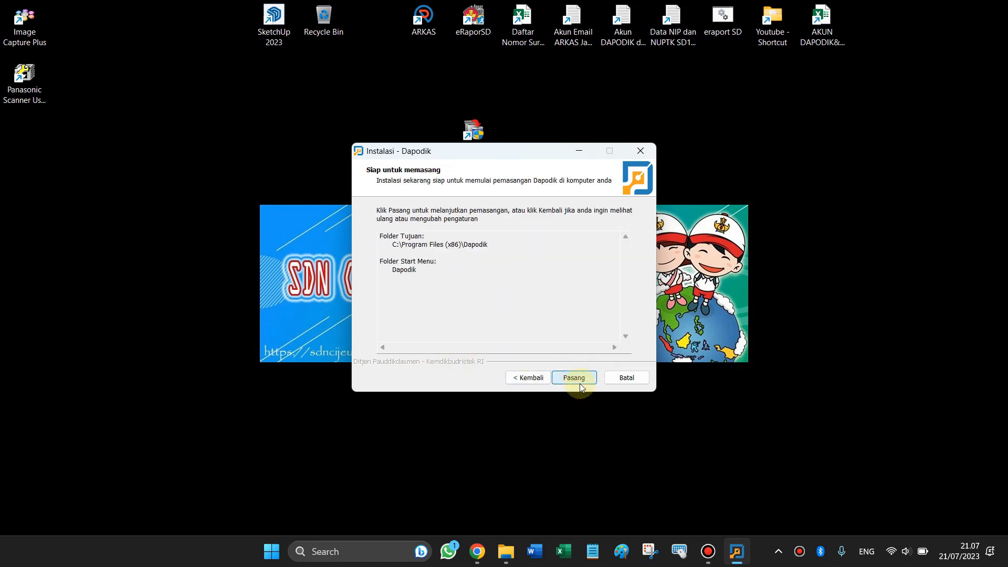
pyautogui.click(580, 379)
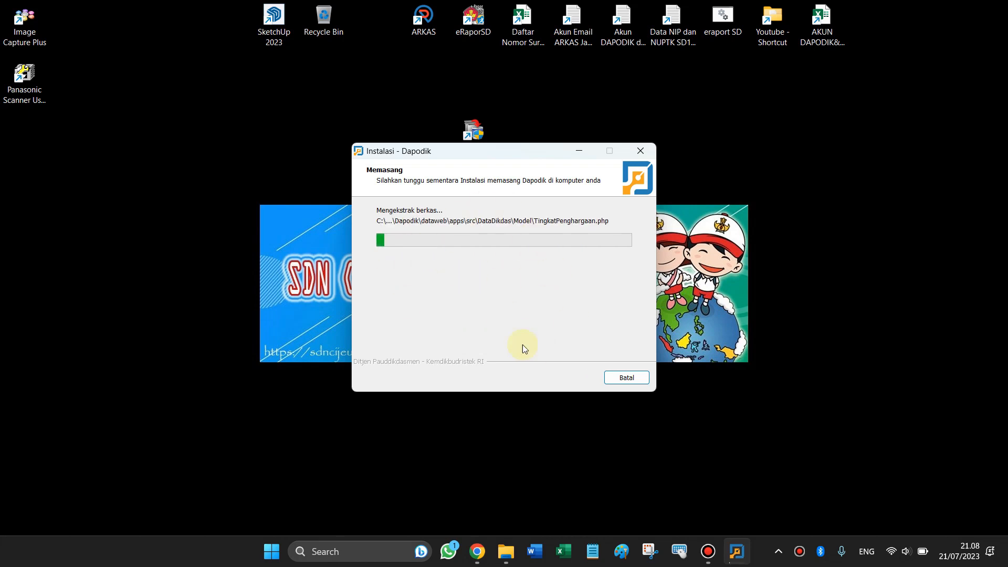
pyautogui.click(707, 550)
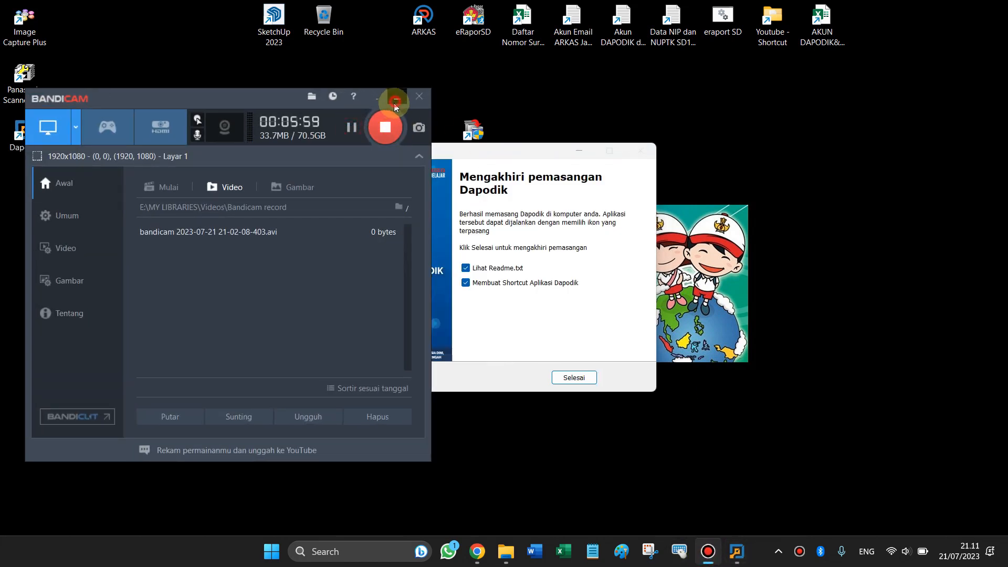
pyautogui.click(396, 105)
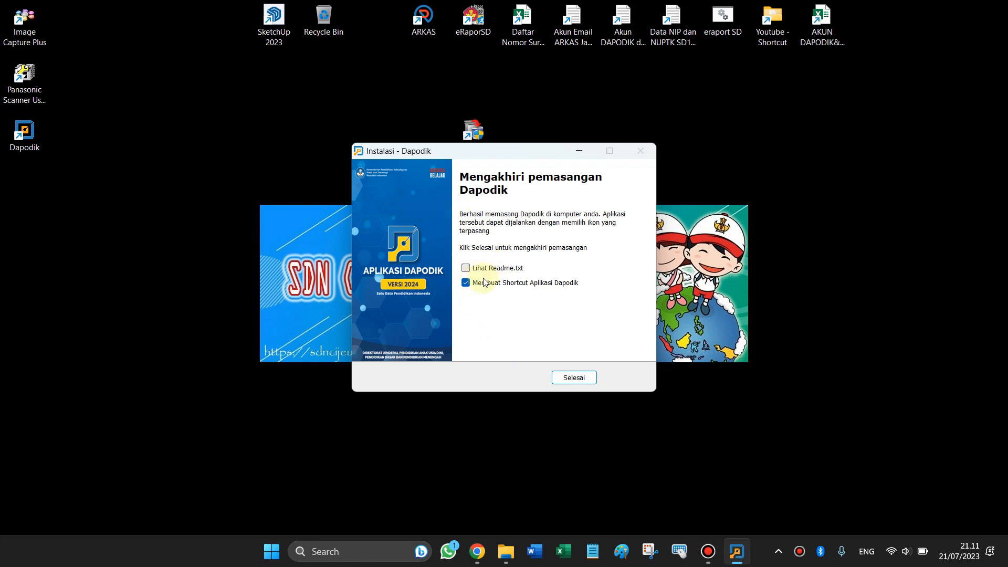
# Finish the Dapodik setup wizard without viewing Readme.txt, keeping the application shortcut option.
pyautogui.click(574, 378)
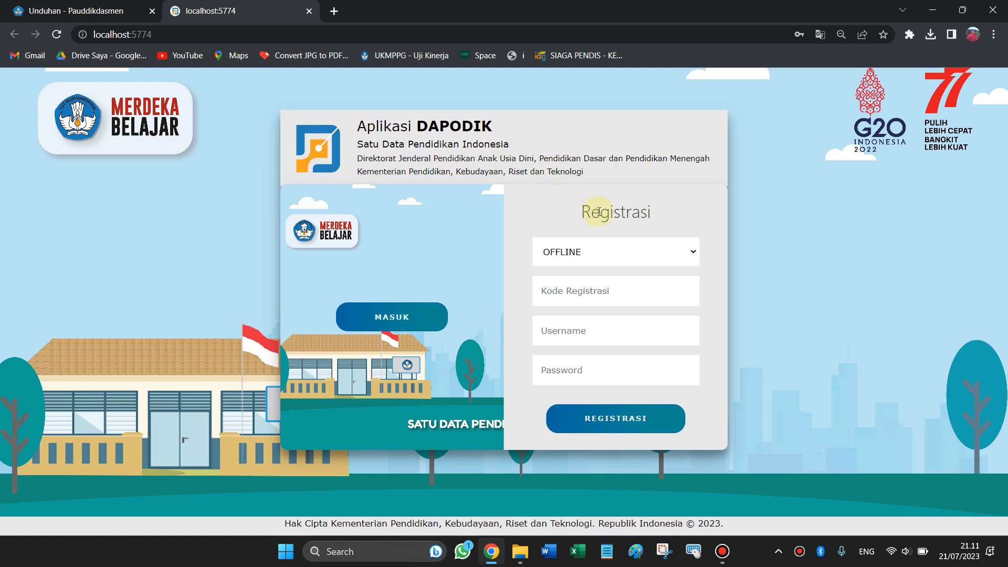
# Choose OFFLINE as the registration mode on the Dapodik registration form at localhost:5774.
pyautogui.click(687, 256)
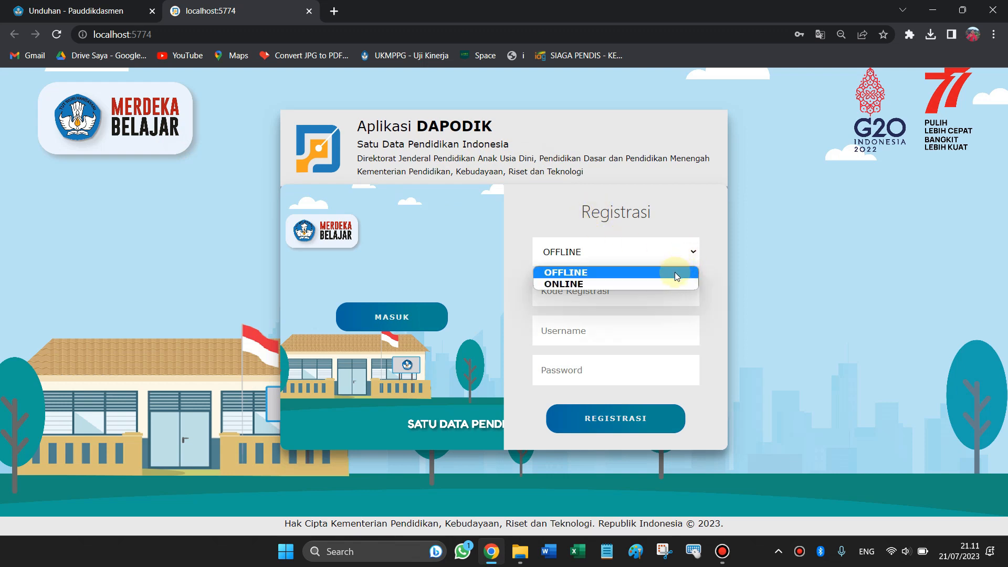
pyautogui.click(572, 274)
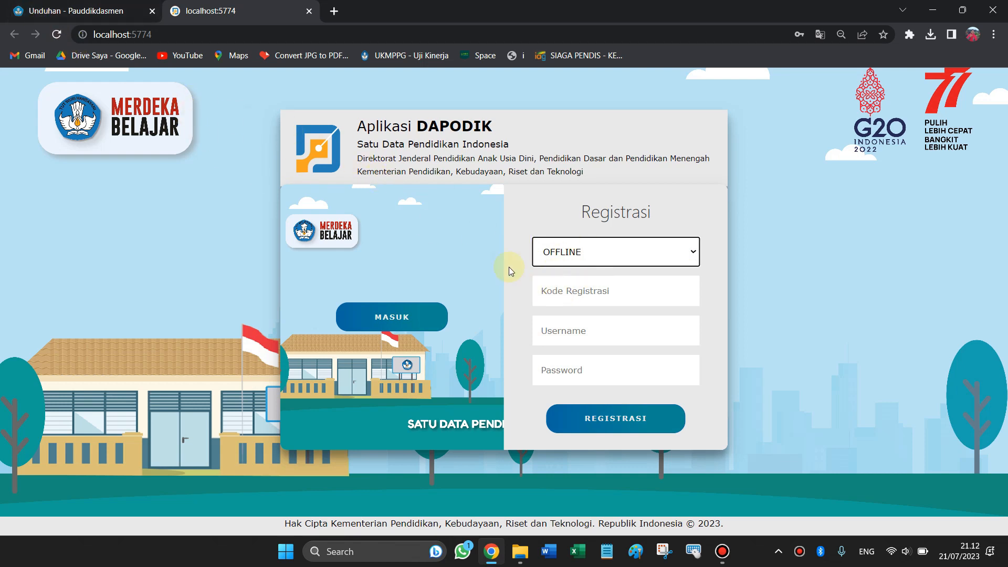
# Open the second prefill server's prefill_dapodik_2024_02 generator for Prov. Jawa Barat from the Data Prefill downloads.
pyautogui.click(76, 12)
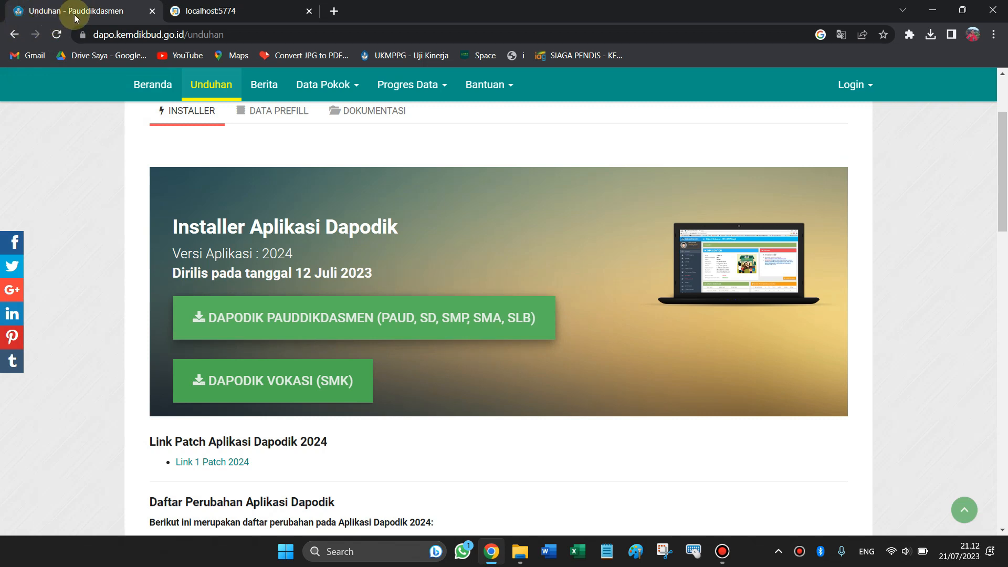
pyautogui.scroll(2, 283, 137)
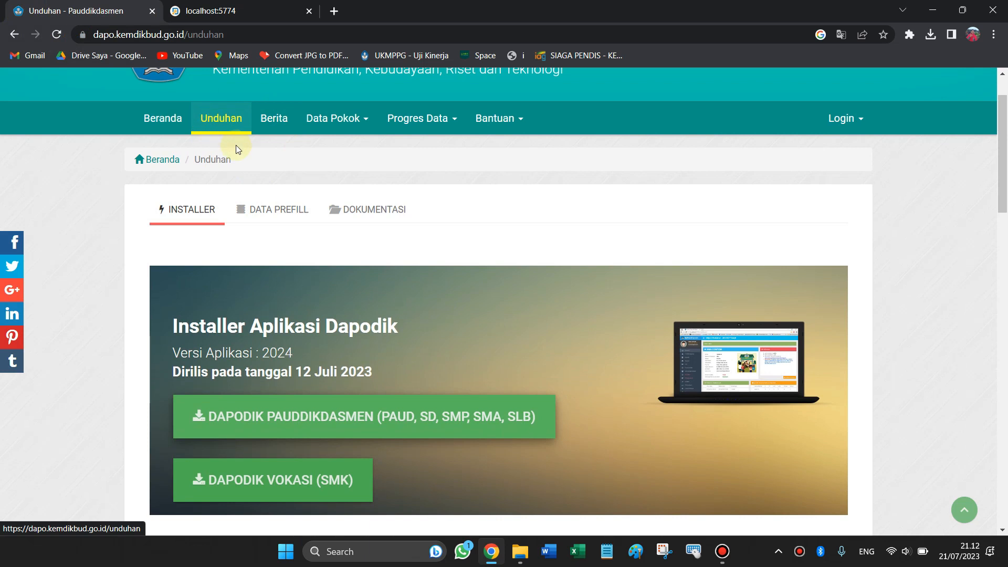
pyautogui.scroll(1, 236, 146)
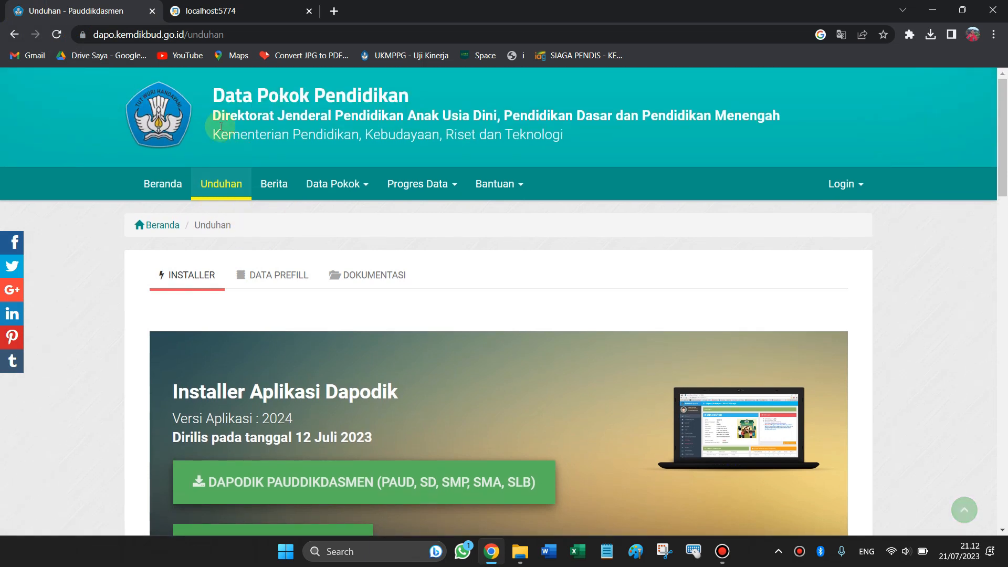
pyautogui.click(268, 278)
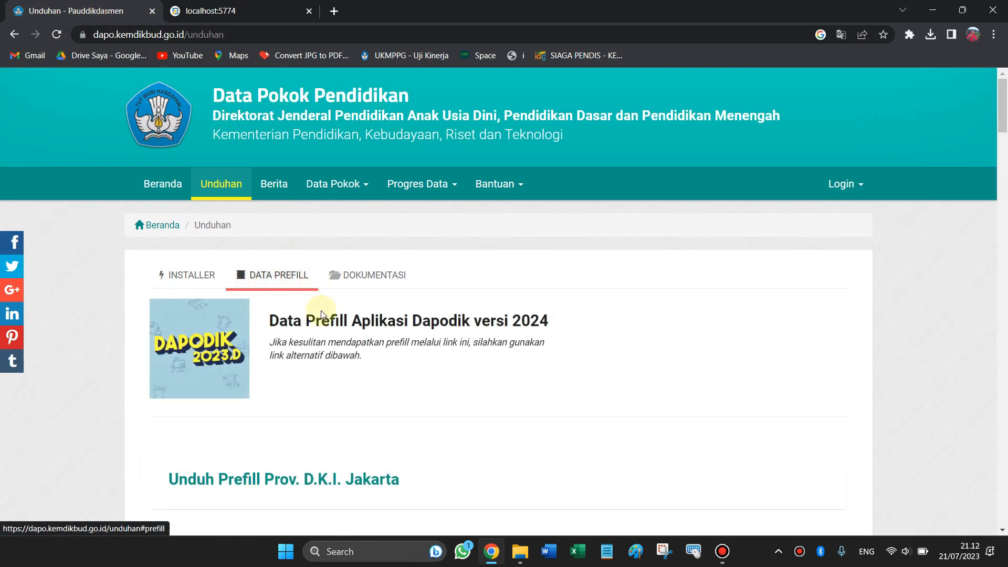
pyautogui.scroll(-4, 321, 326)
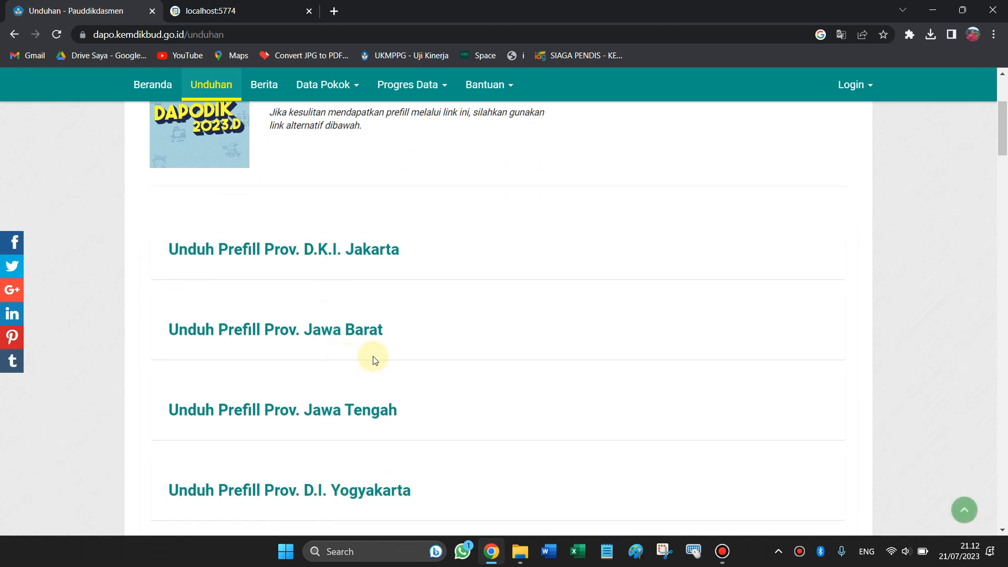
pyautogui.scroll(-1, 331, 337)
pyautogui.click(273, 267)
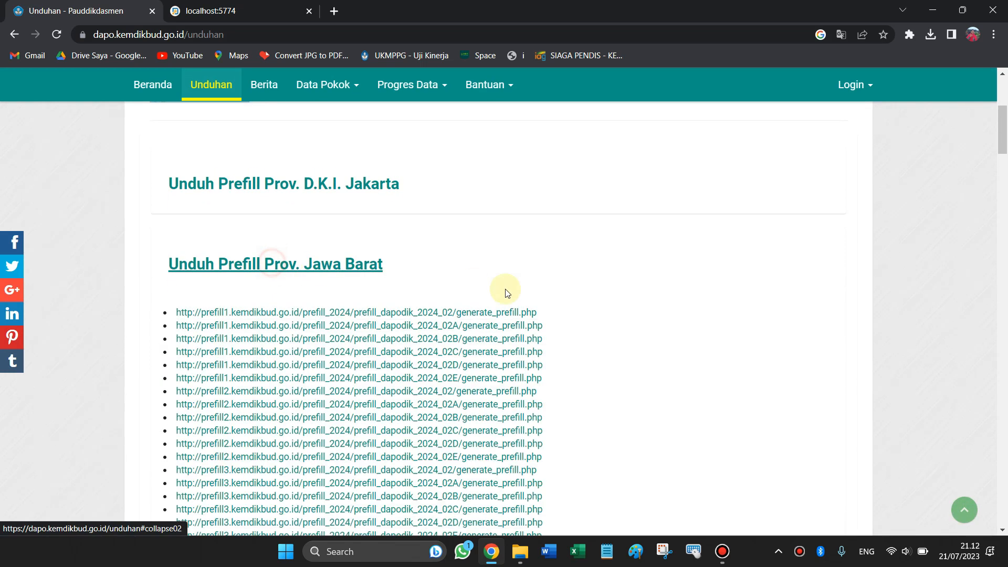
pyautogui.scroll(-1, 399, 336)
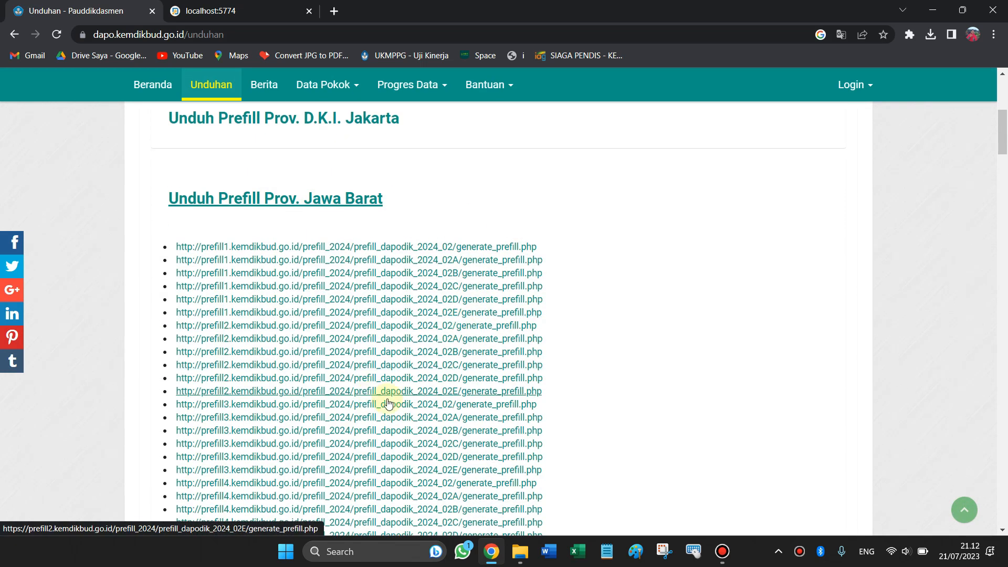
pyautogui.click(382, 327)
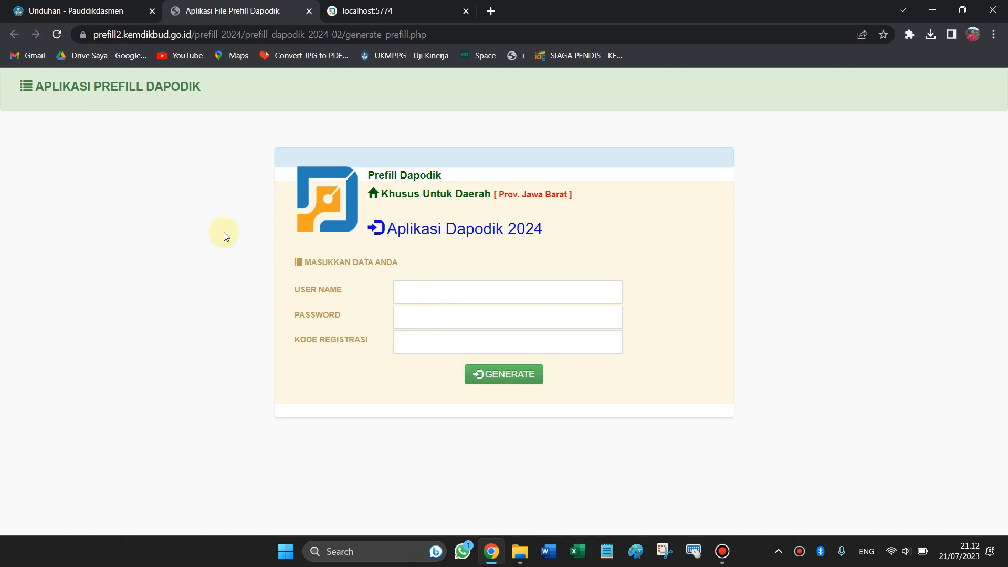
# Return to the Dapodik registration form at localhost:5774 and set the registration mode to ONLINE.
pyautogui.click(374, 11)
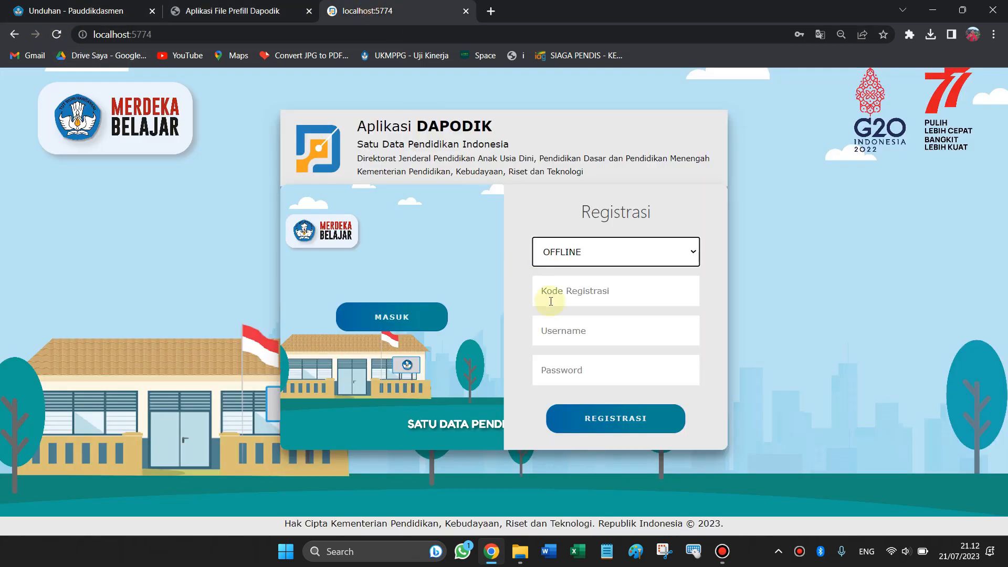
pyautogui.click(695, 256)
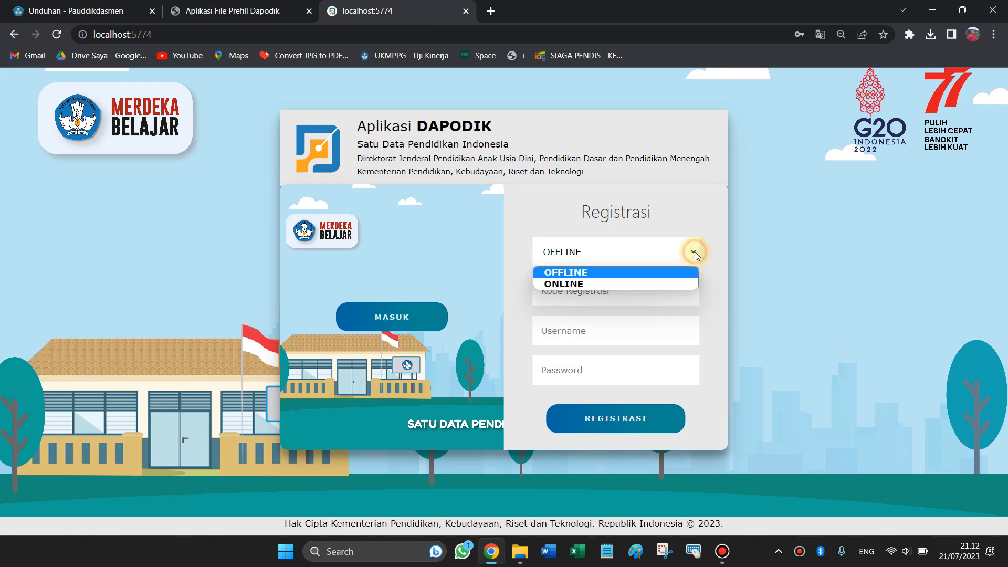
pyautogui.click(653, 284)
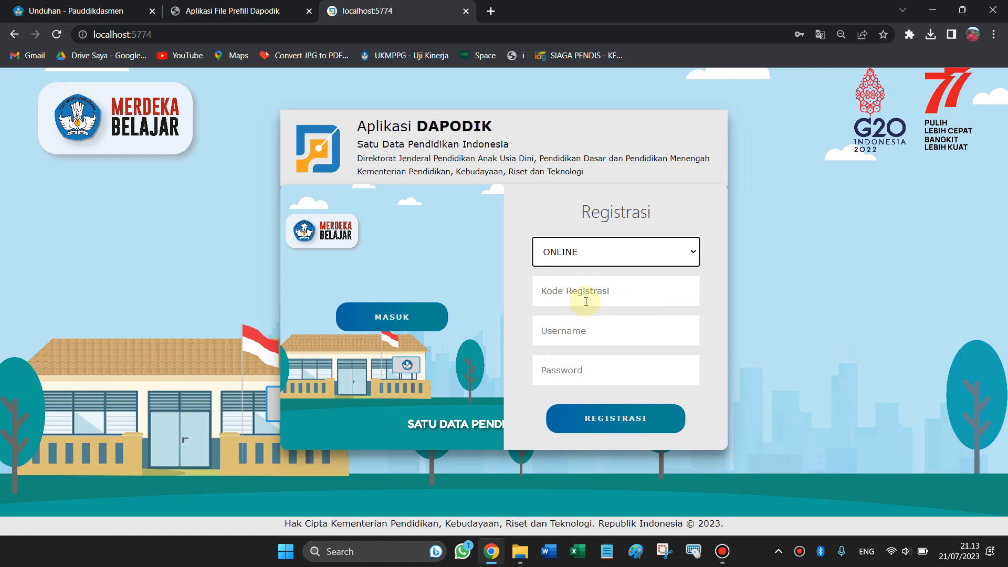
# Fill in the registration code, username and account password from the saved entries and submit the online registration.
pyautogui.click(620, 292)
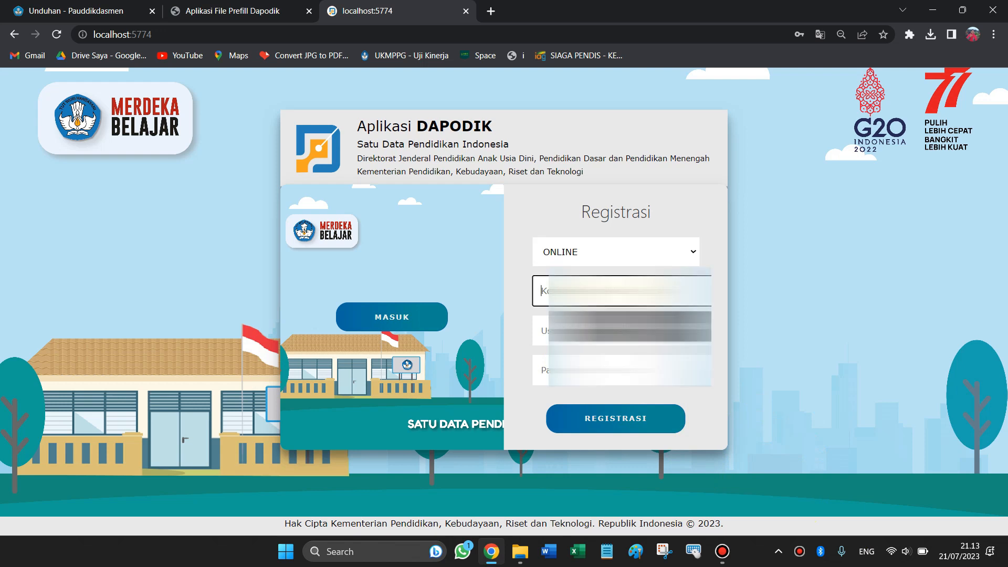
pyautogui.click(575, 327)
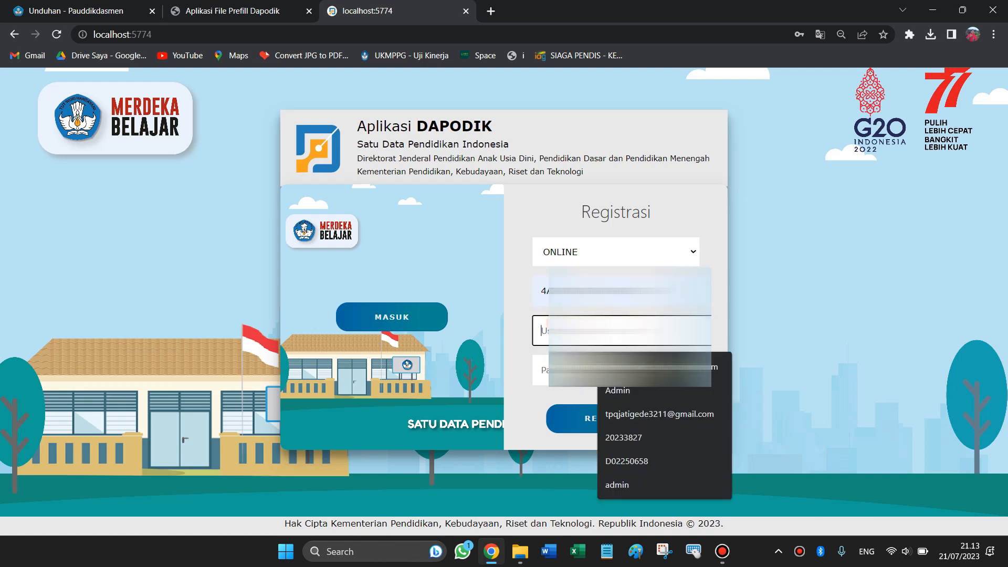
pyautogui.click(617, 366)
pyautogui.click(617, 369)
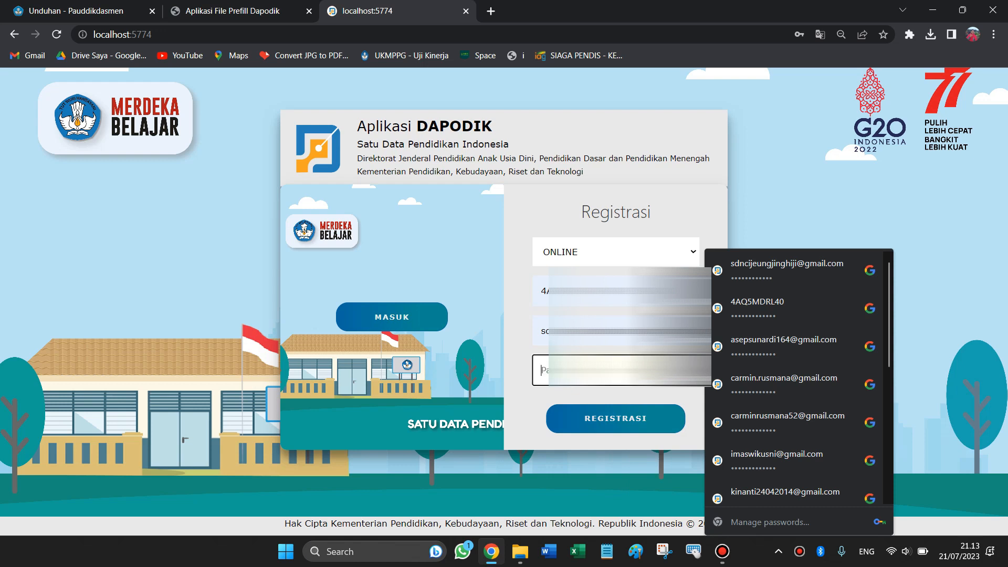
pyautogui.click(783, 267)
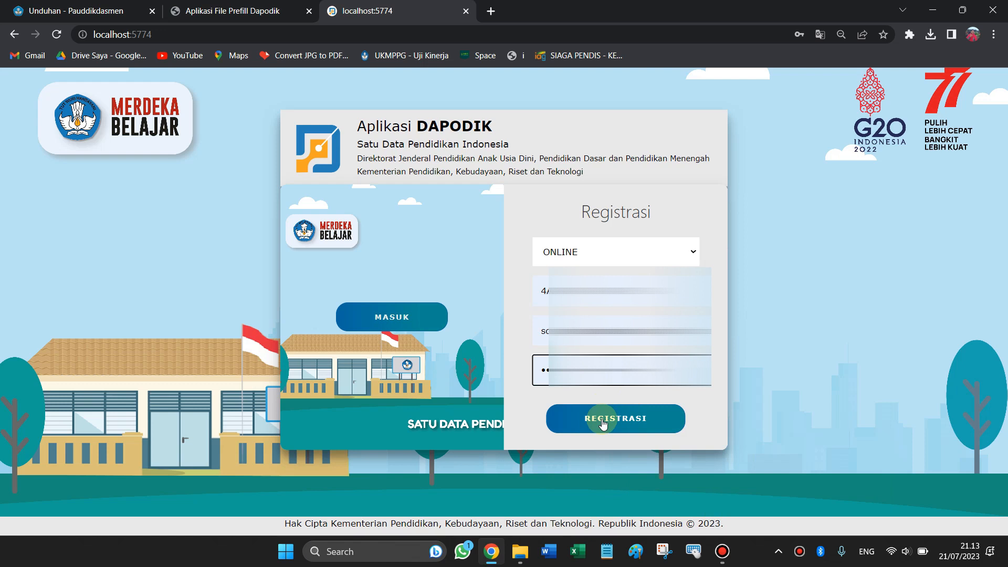
pyautogui.click(632, 426)
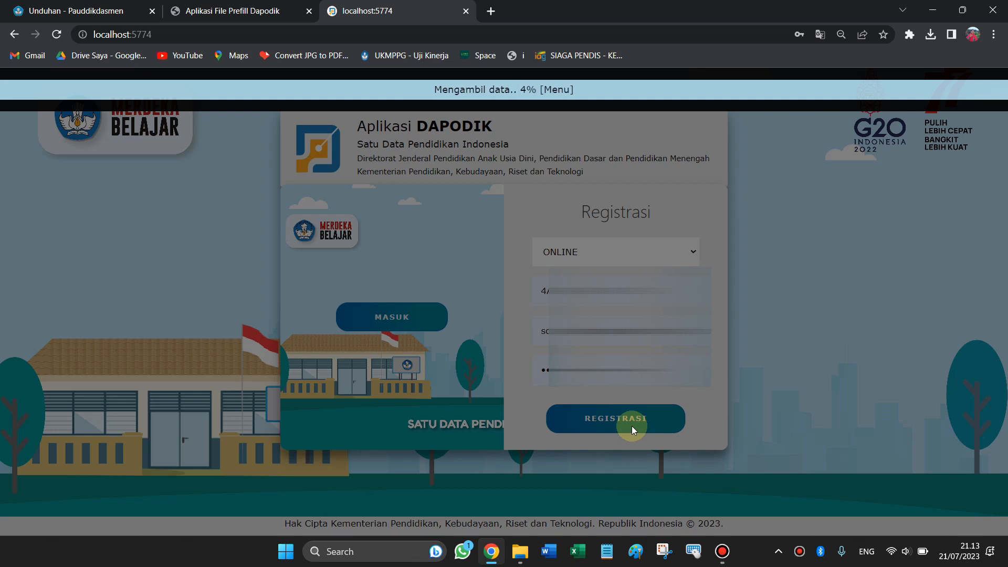
pyautogui.click(723, 561)
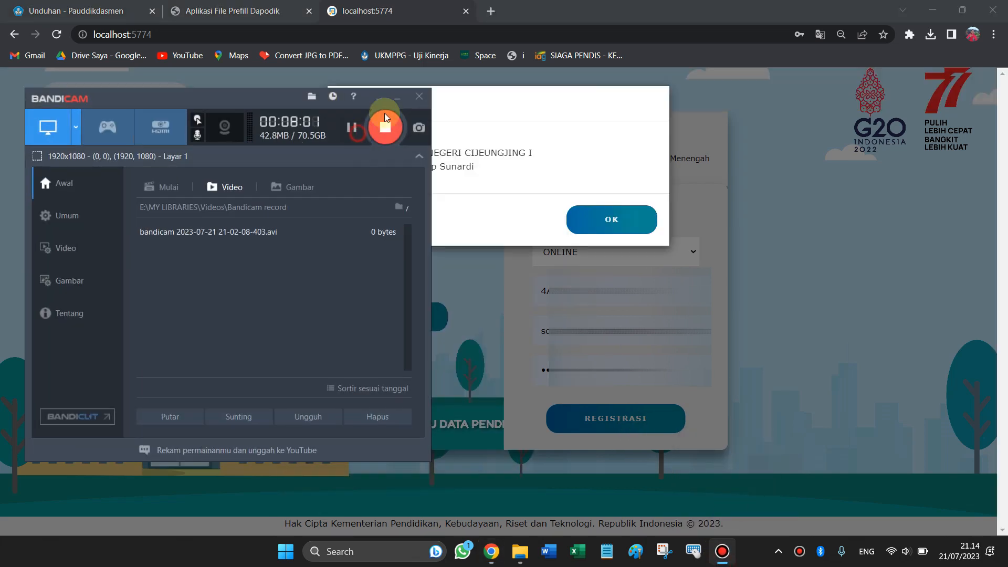
pyautogui.click(398, 100)
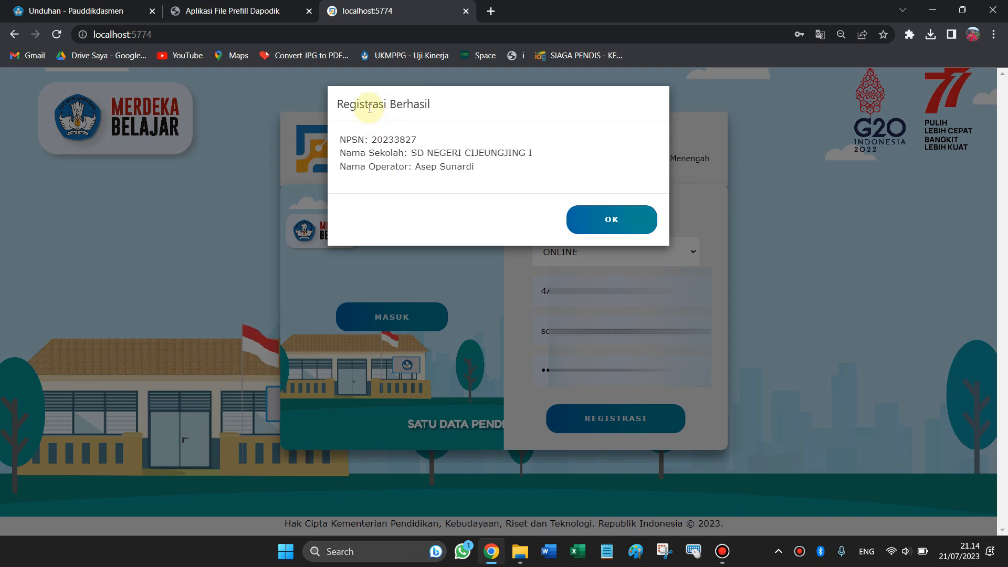
# Log in to Dapodik for 2023/2024 Ganjil in the Operator Sekolah role and permanently dismiss the welcome notes.
pyautogui.click(614, 221)
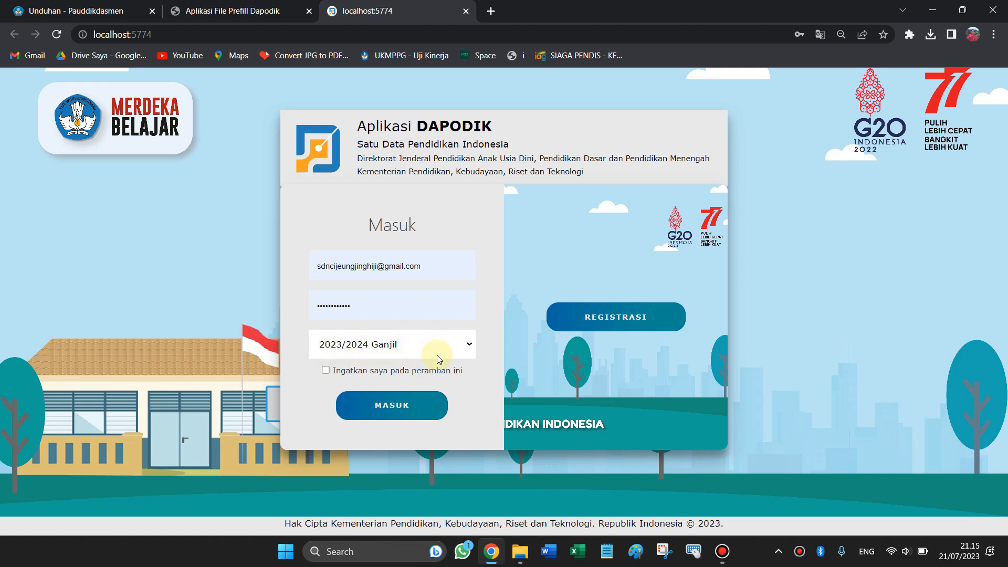
pyautogui.click(384, 412)
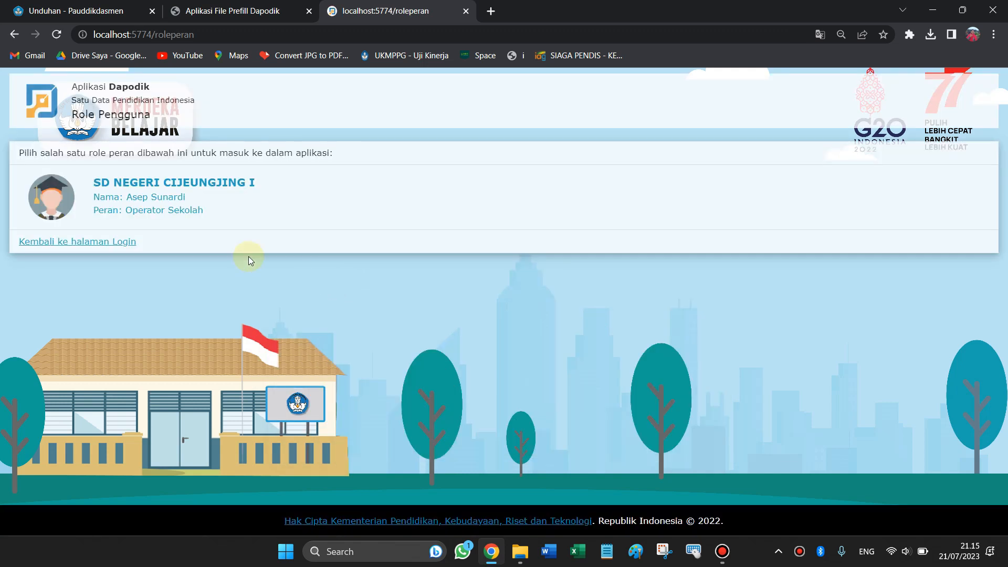
pyautogui.click(130, 205)
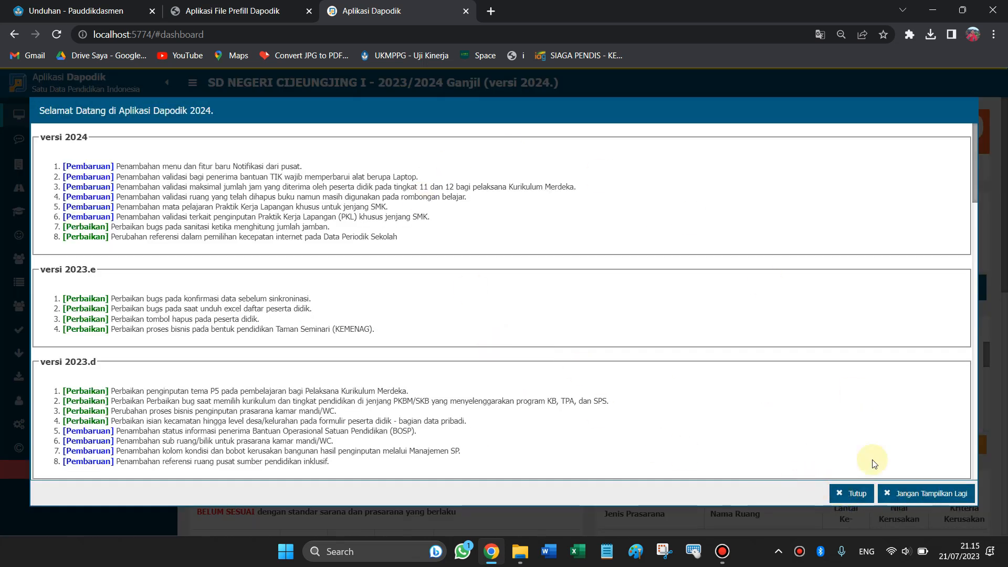
pyautogui.click(912, 500)
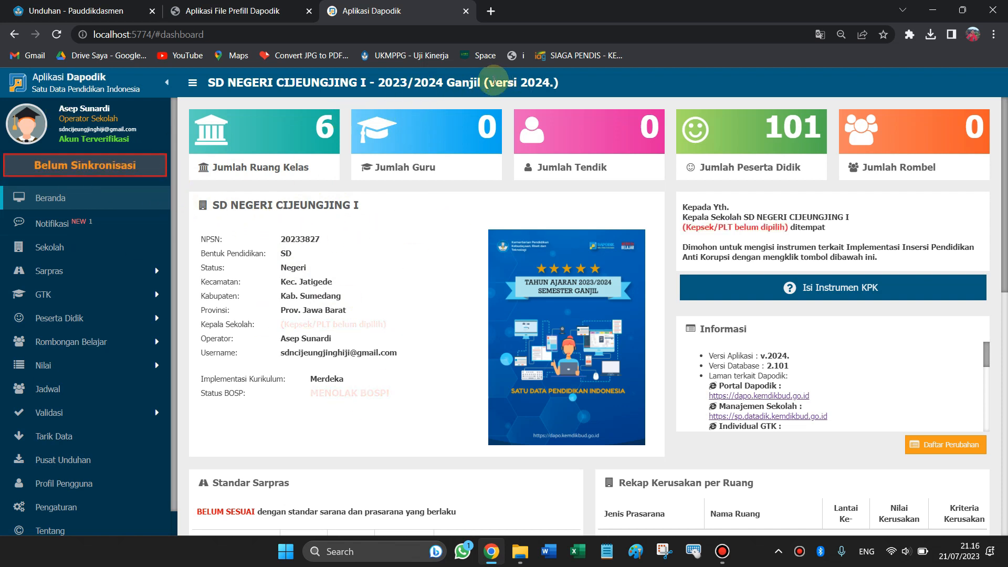
# Check the application version in the dashboard header against the installer release and patch listed on the Unduhan page.
pyautogui.moveTo(488, 81); pyautogui.dragTo(557, 84)
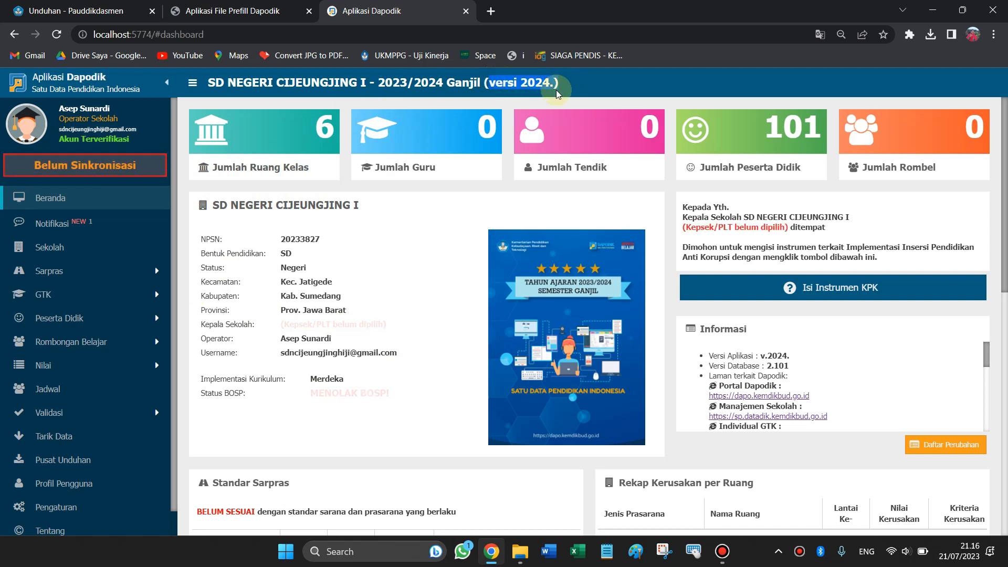
pyautogui.click(556, 84)
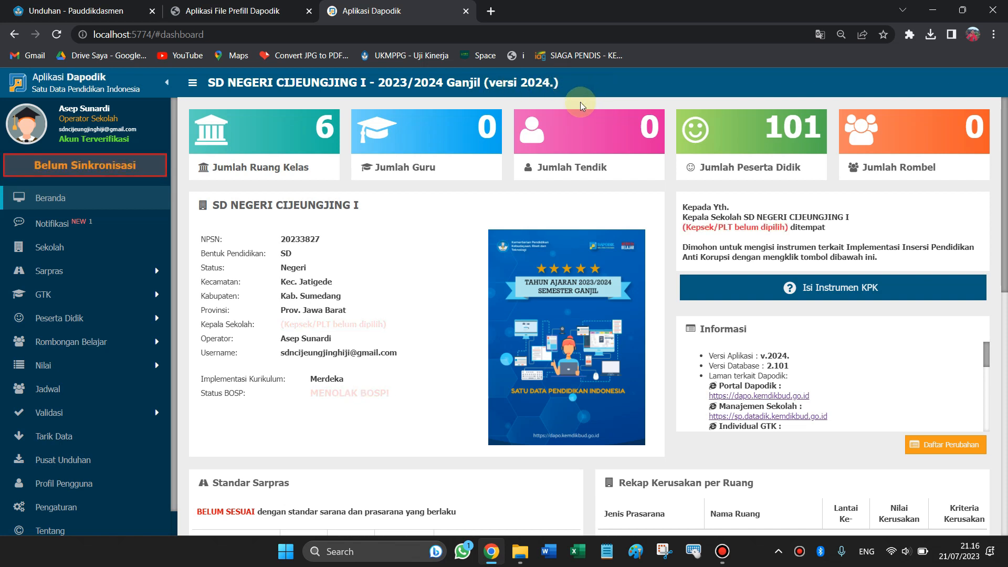
pyautogui.click(70, 11)
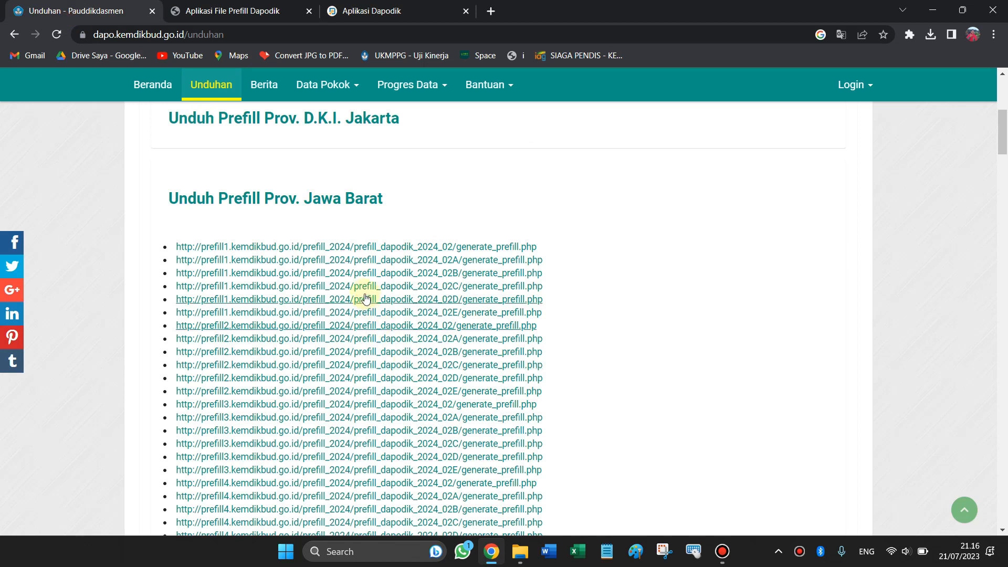
pyautogui.scroll(5, 257, 131)
pyautogui.click(223, 126)
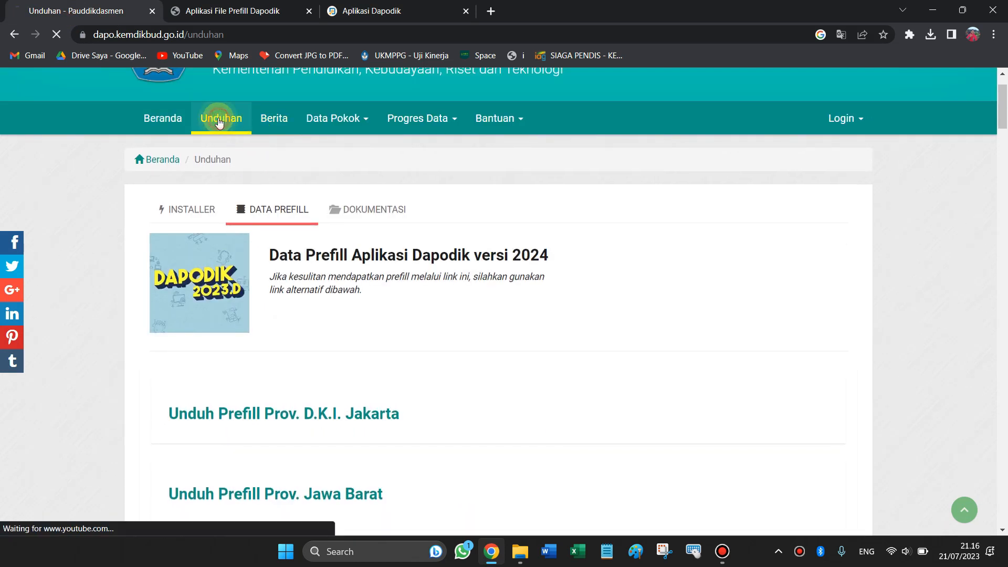
pyautogui.scroll(-3, 297, 302)
pyautogui.click(327, 355)
pyautogui.scroll(-4, 294, 323)
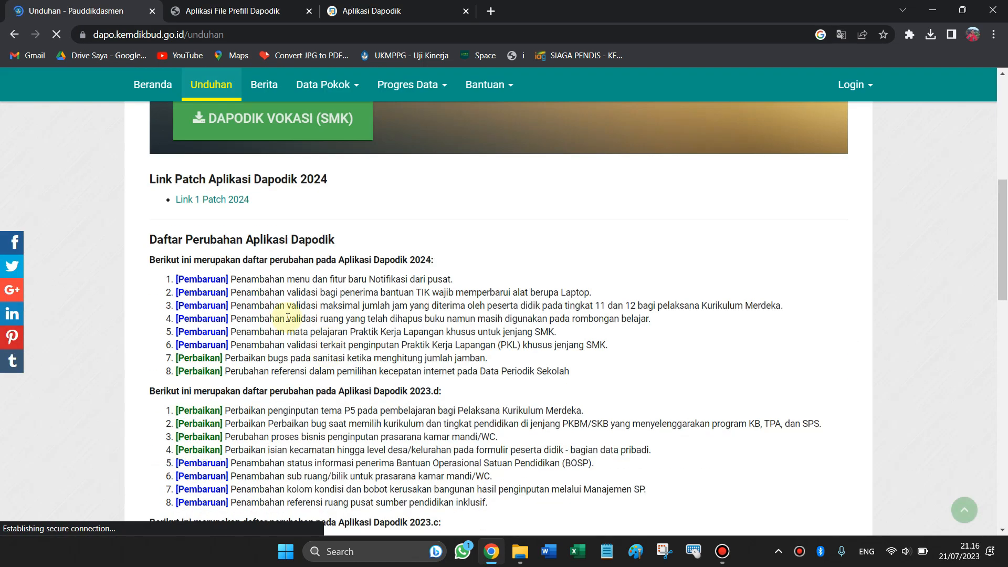
pyautogui.scroll(4, 285, 318)
pyautogui.scroll(-1, 223, 402)
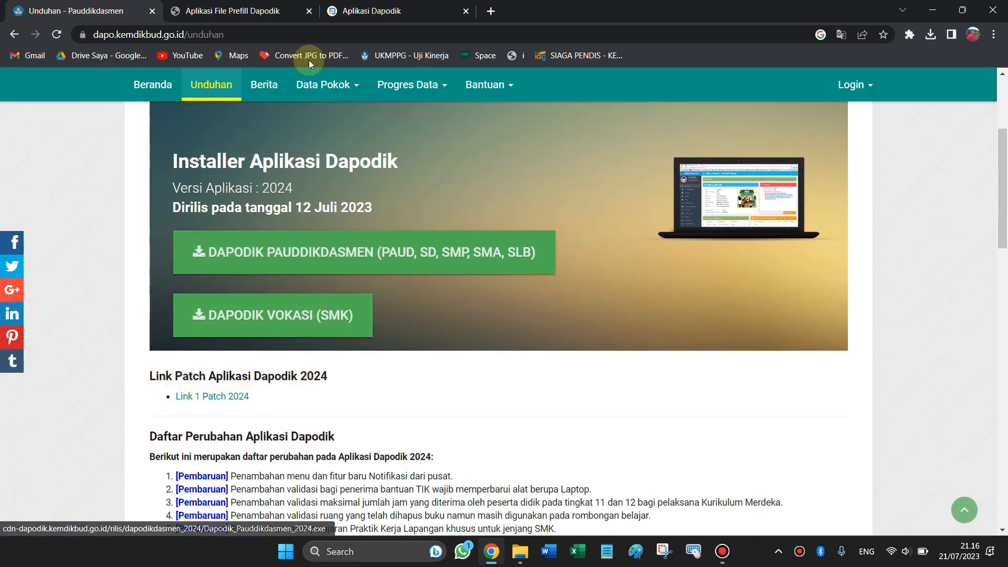
pyautogui.scroll(4, 393, 243)
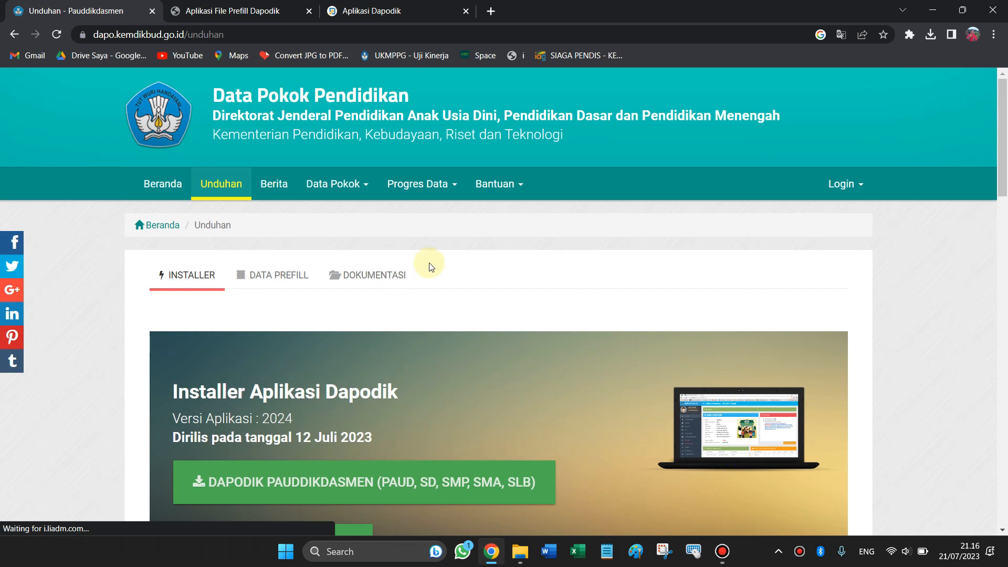
# Return to the Dapodik application and open Validasi Lokal.
pyautogui.click(382, 6)
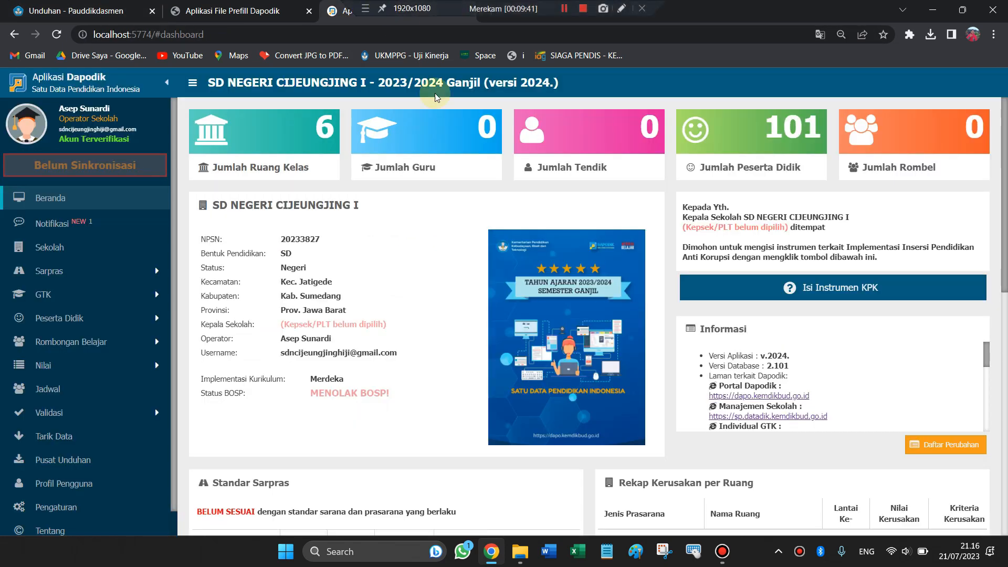
pyautogui.scroll(-2, 252, 242)
pyautogui.scroll(2, 399, 276)
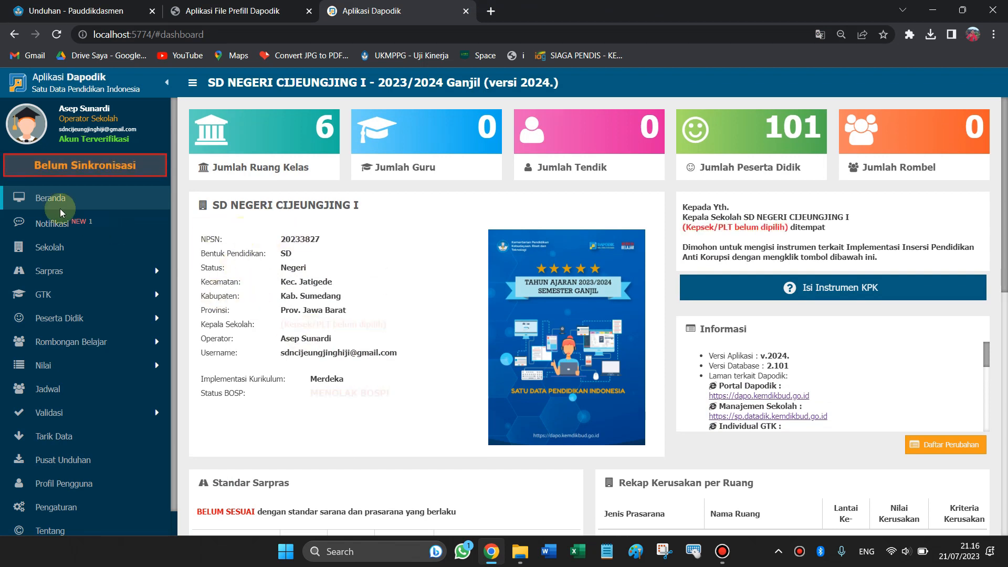
pyautogui.scroll(-1, 83, 310)
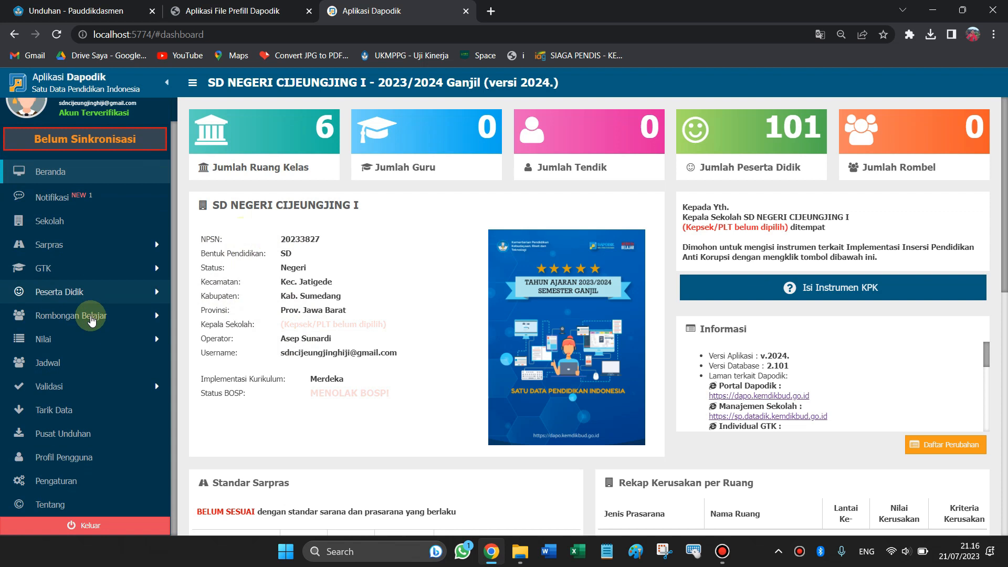
pyautogui.click(50, 387)
pyautogui.click(55, 412)
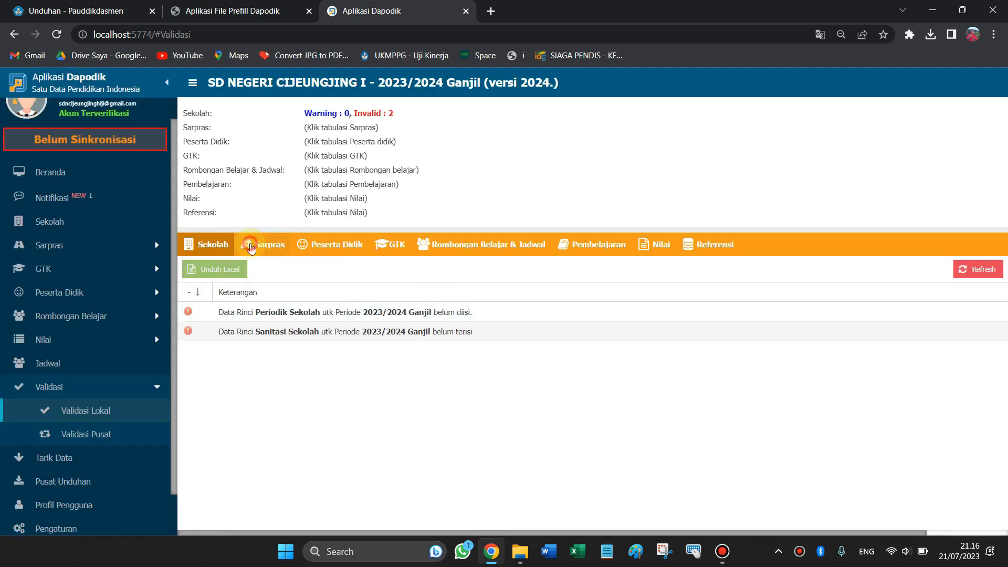
# Run local validation for every category from Sarpras to Referensi, review the Sekolah results and open the Sekolah data page.
pyautogui.click(251, 247)
pyautogui.click(331, 245)
pyautogui.click(391, 245)
pyautogui.click(456, 245)
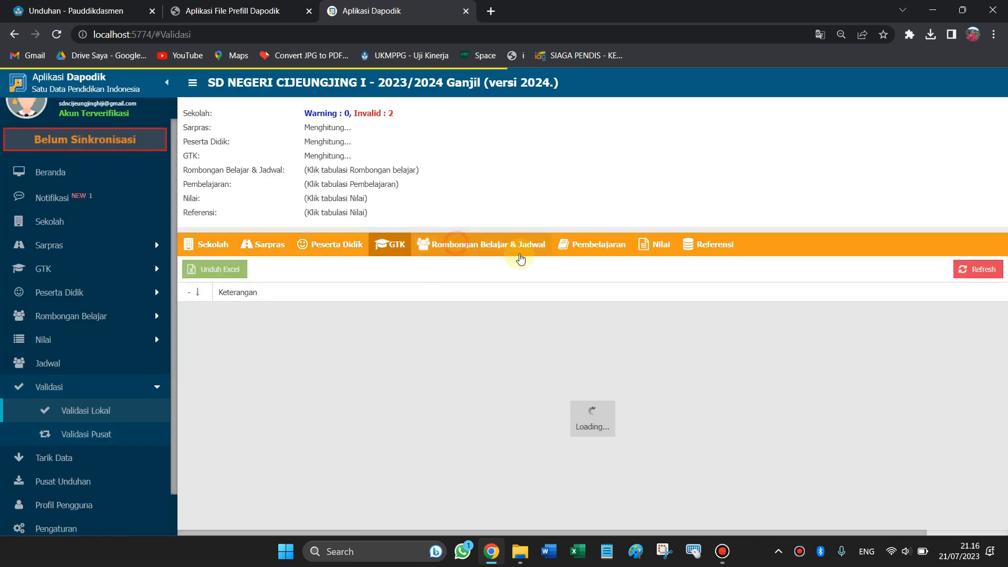
pyautogui.click(582, 251)
pyautogui.click(660, 249)
pyautogui.click(715, 249)
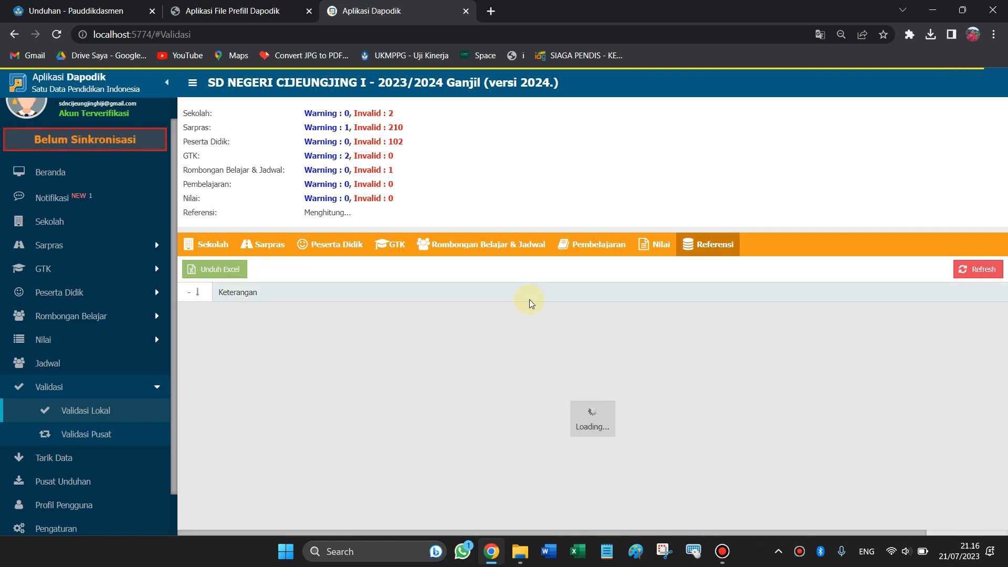
pyautogui.click(211, 250)
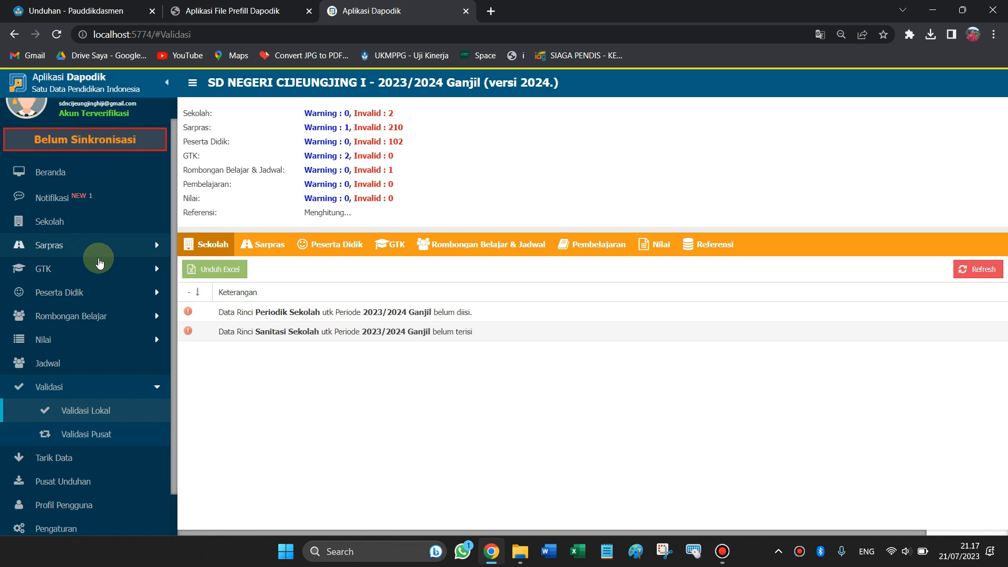
pyautogui.click(43, 224)
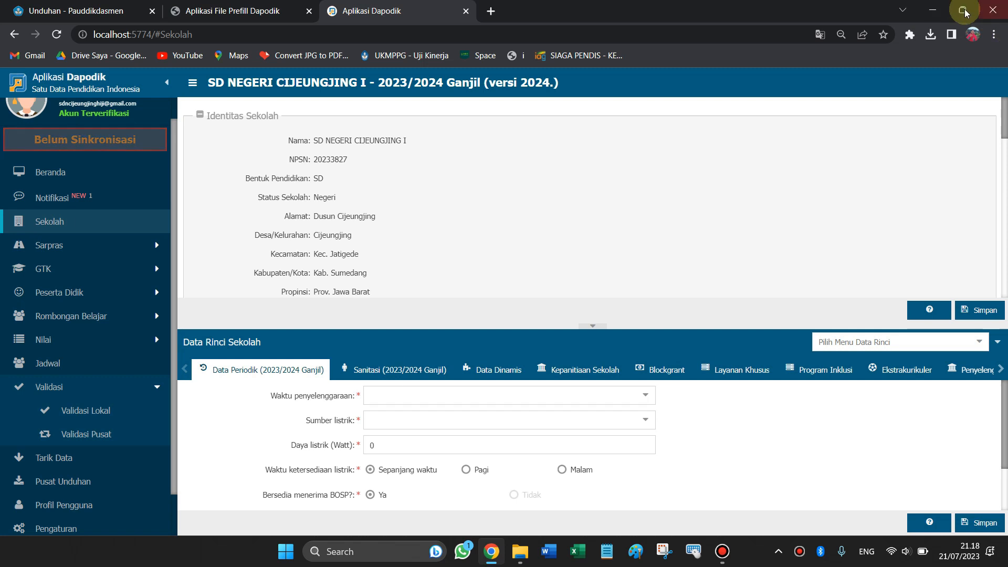
# Restart Chrome and clear its browsing history, download history, cookies and cached files for all time.
pyautogui.click(990, 13)
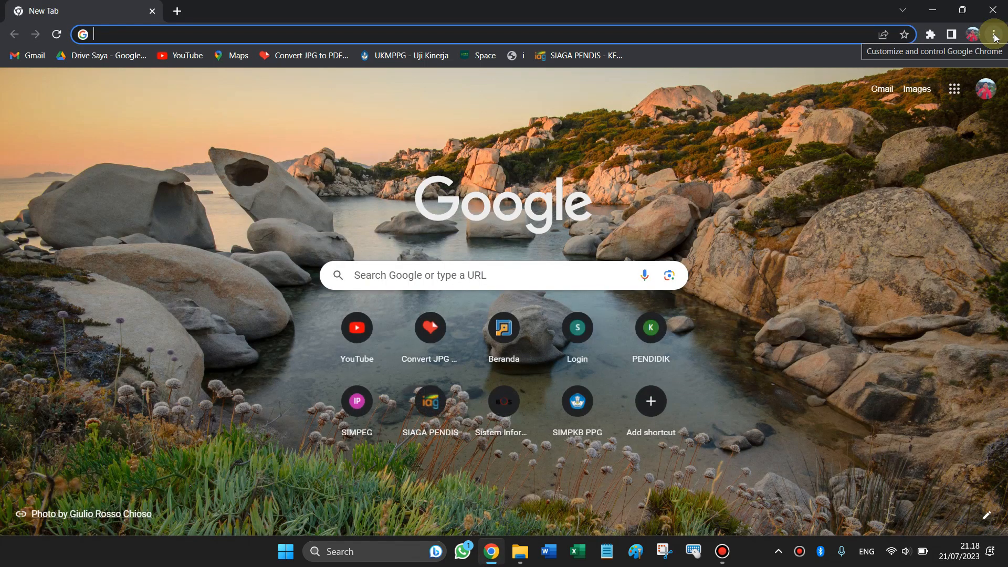
pyautogui.click(994, 36)
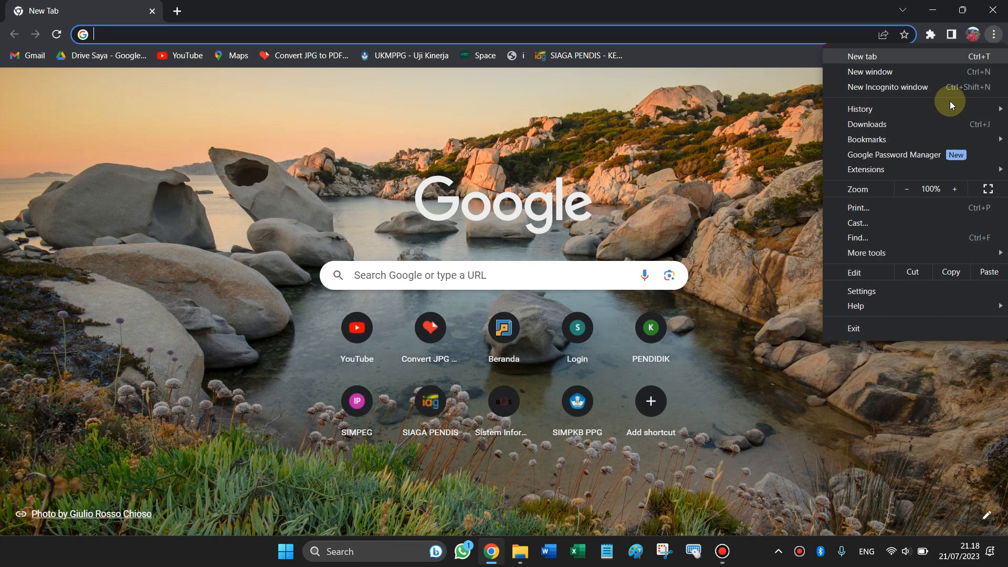
pyautogui.moveTo(896, 110)
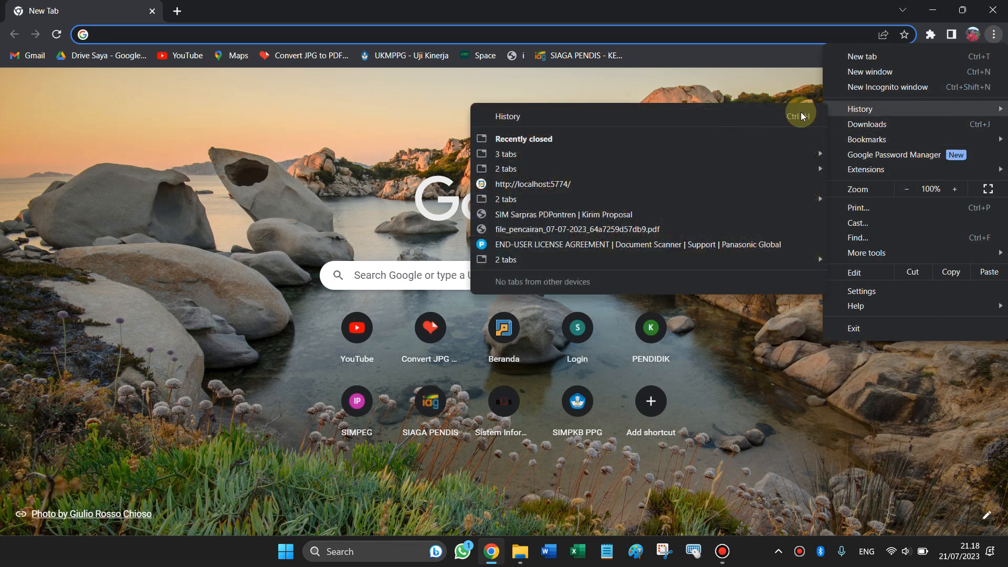
pyautogui.click(525, 118)
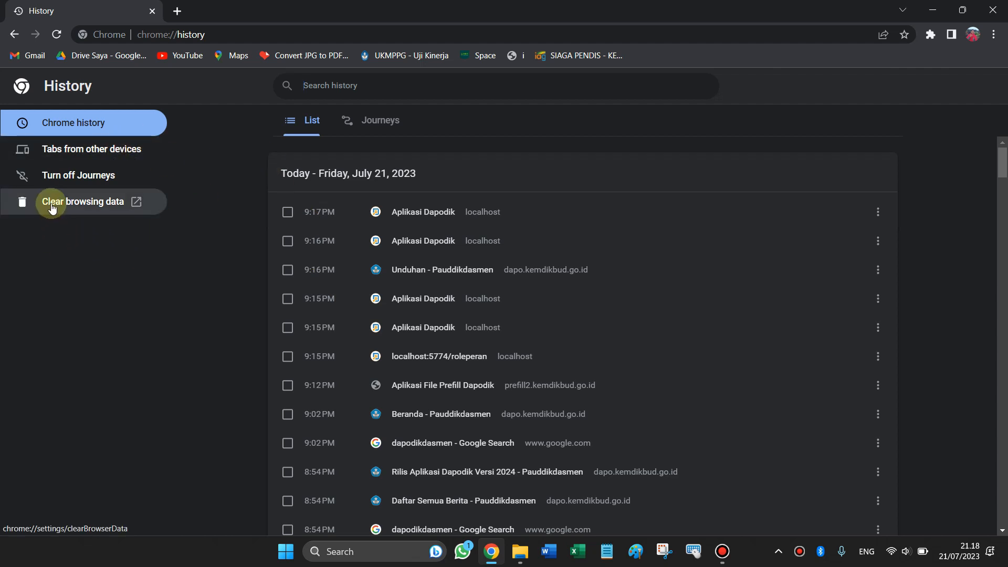
pyautogui.click(85, 206)
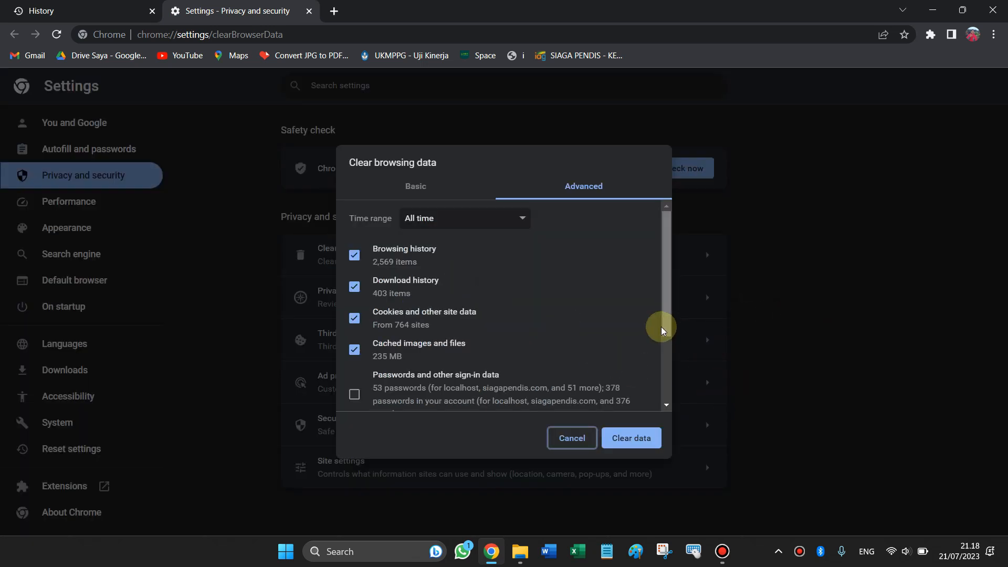
pyautogui.click(416, 187)
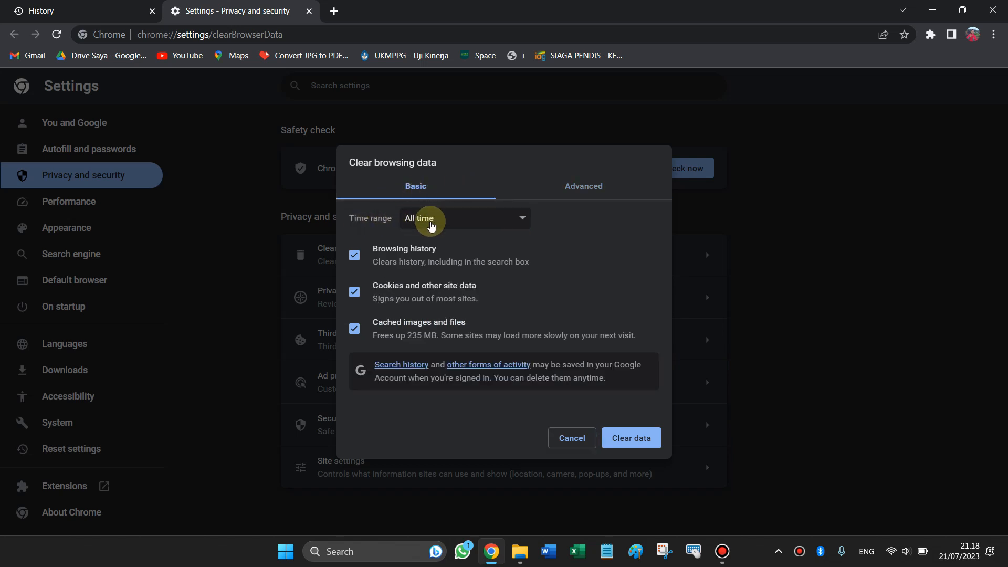
pyautogui.click(586, 193)
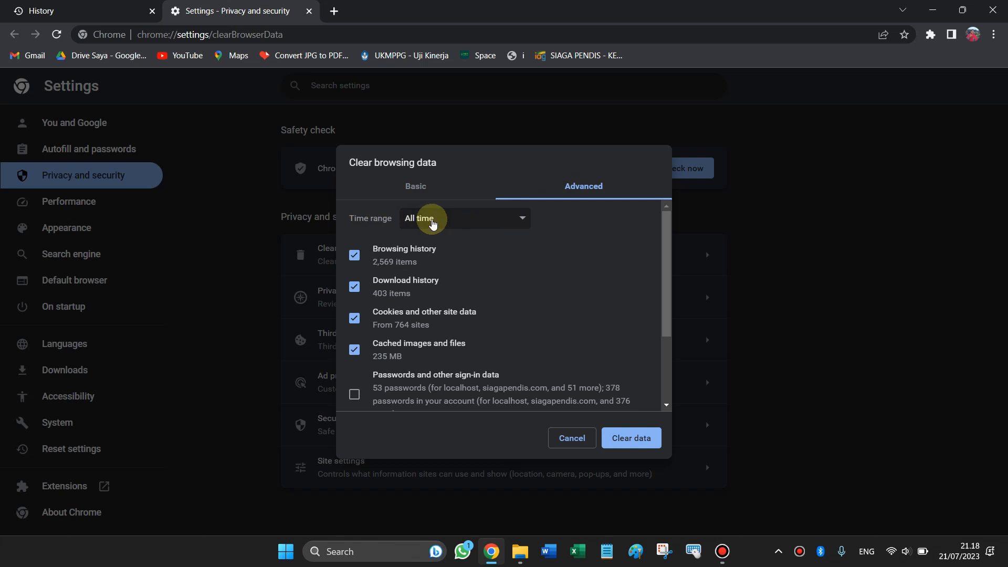
pyautogui.click(633, 441)
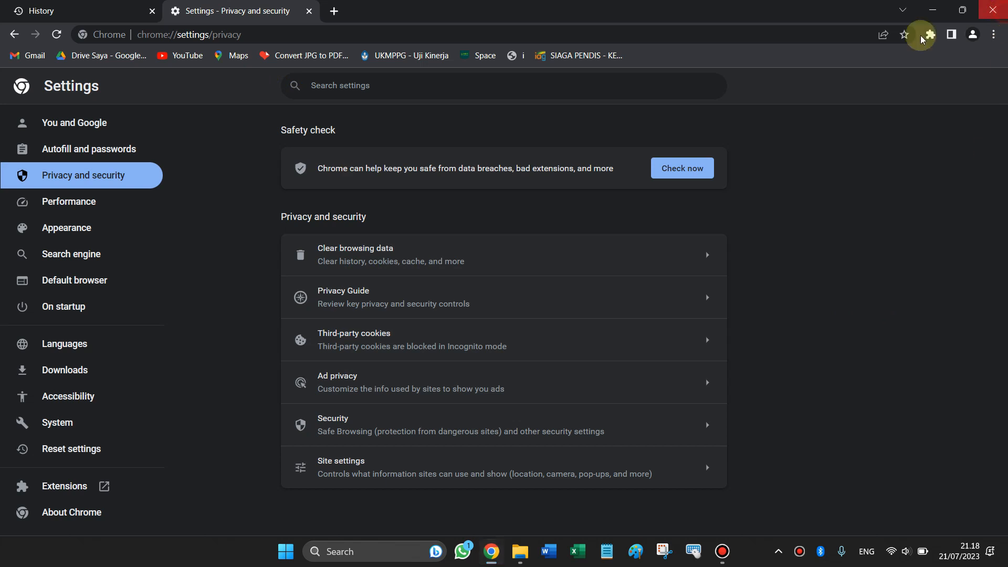
# Relaunch Dapodik from the desktop and log in again for 2023/2024 Ganjil as Operator Sekolah, permanently dismissing the version notes.
pyautogui.click(933, 9)
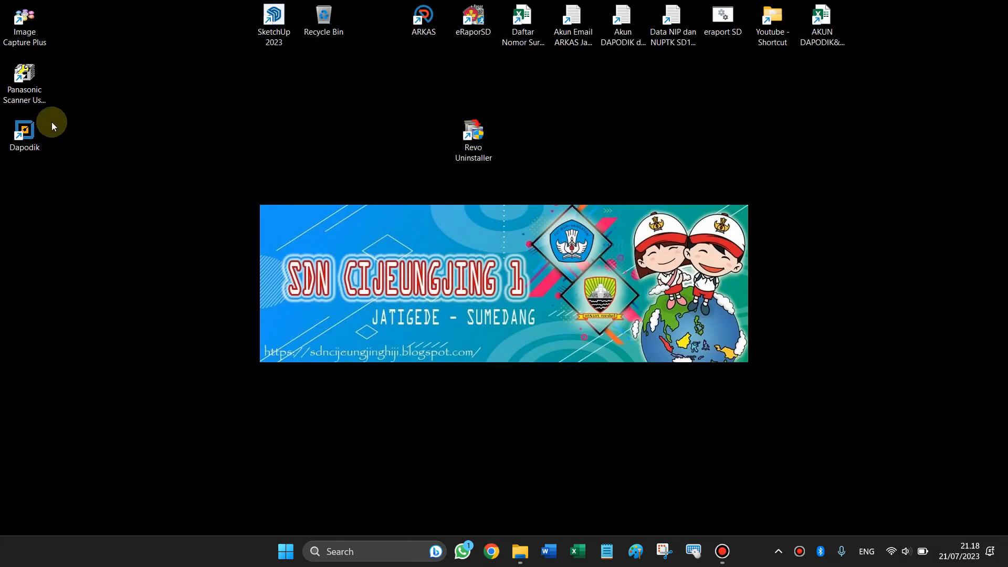
pyautogui.moveTo(303, 151); pyautogui.dragTo(377, 146)
pyautogui.doubleClick(373, 137)
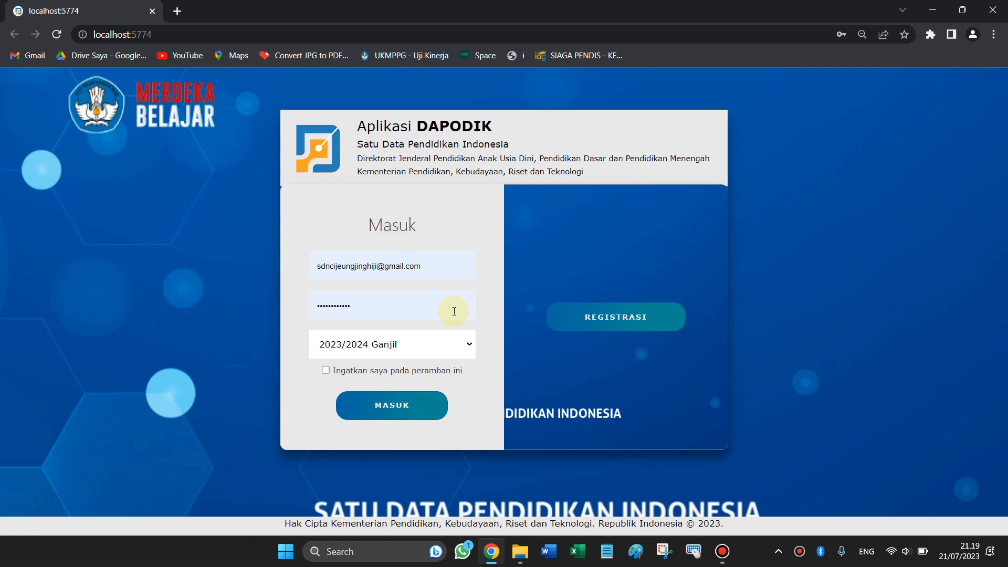
pyautogui.click(393, 406)
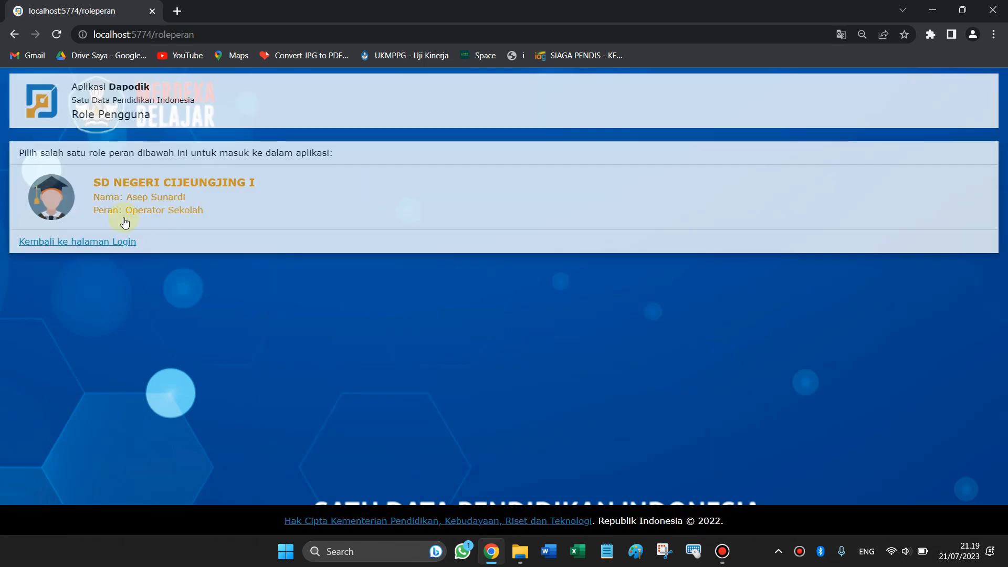
pyautogui.click(105, 203)
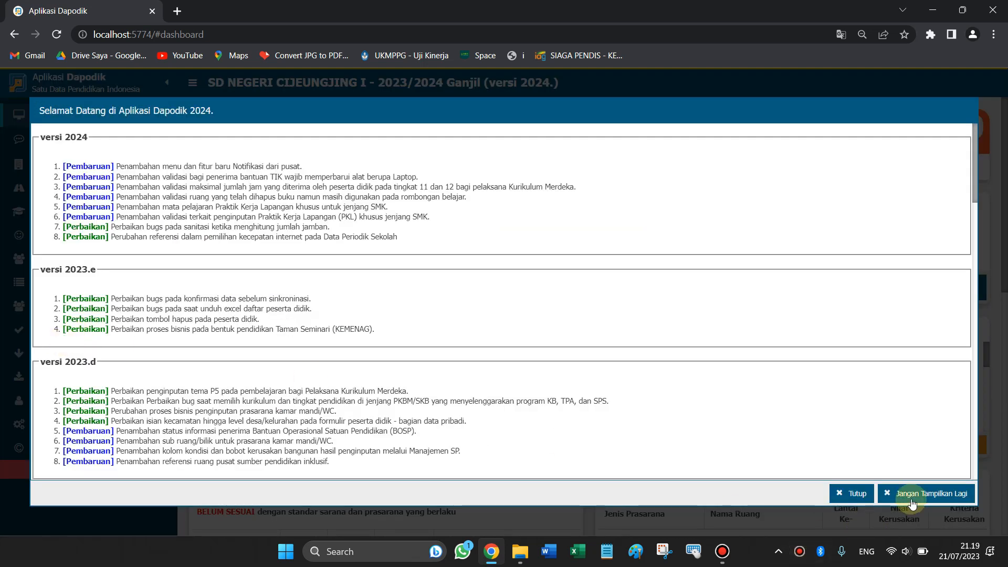
pyautogui.click(912, 501)
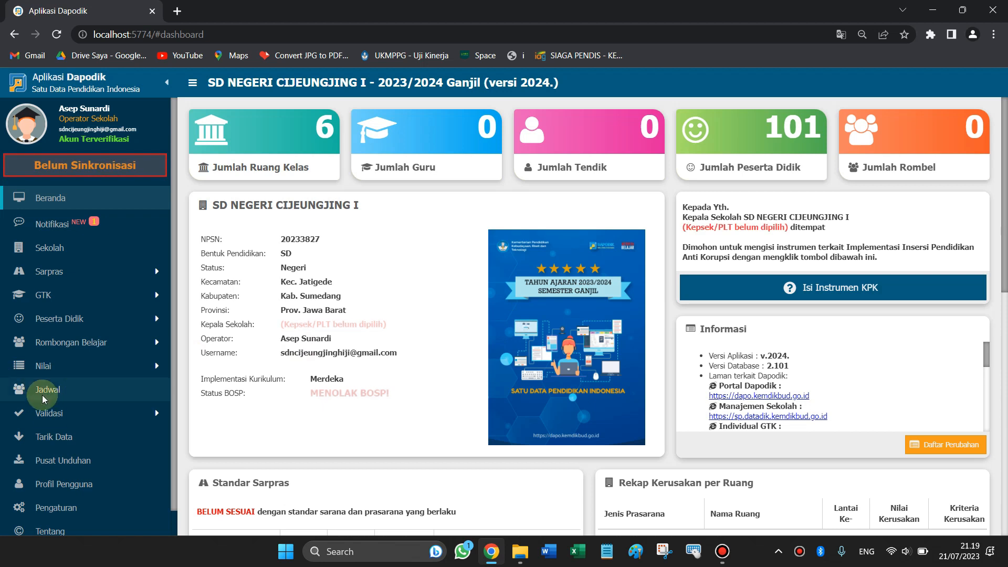
# Open Validasi Lokal, run the validation for the categories from Sarpras to Referensi, and return to the Sekolah results.
pyautogui.scroll(-1, 321, 372)
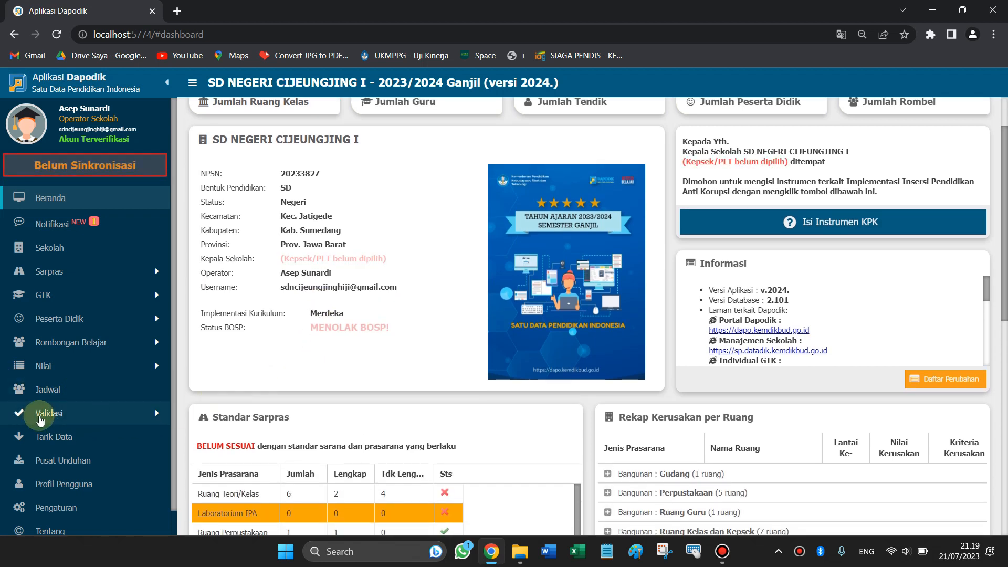
pyautogui.click(58, 417)
pyautogui.click(67, 438)
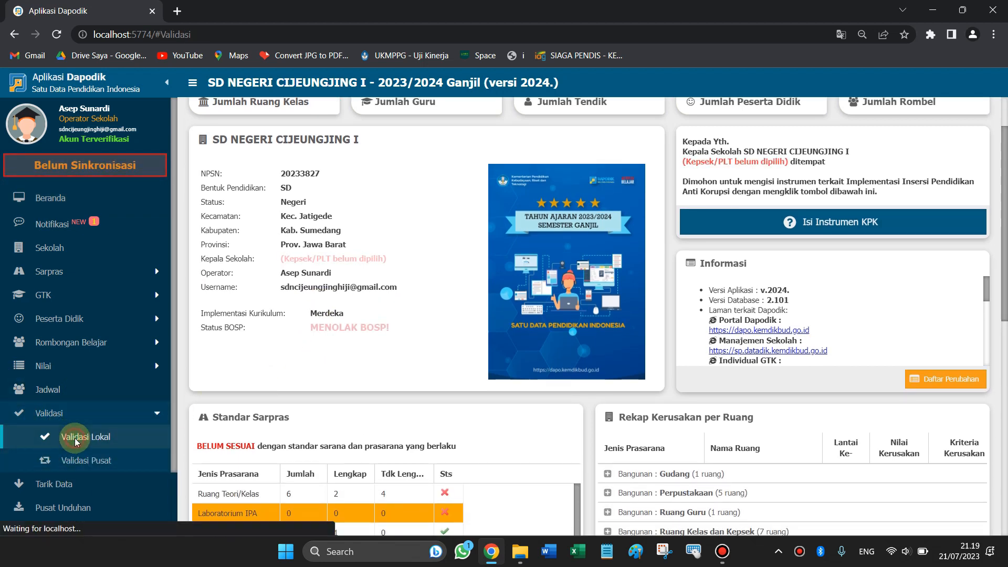
pyautogui.click(269, 245)
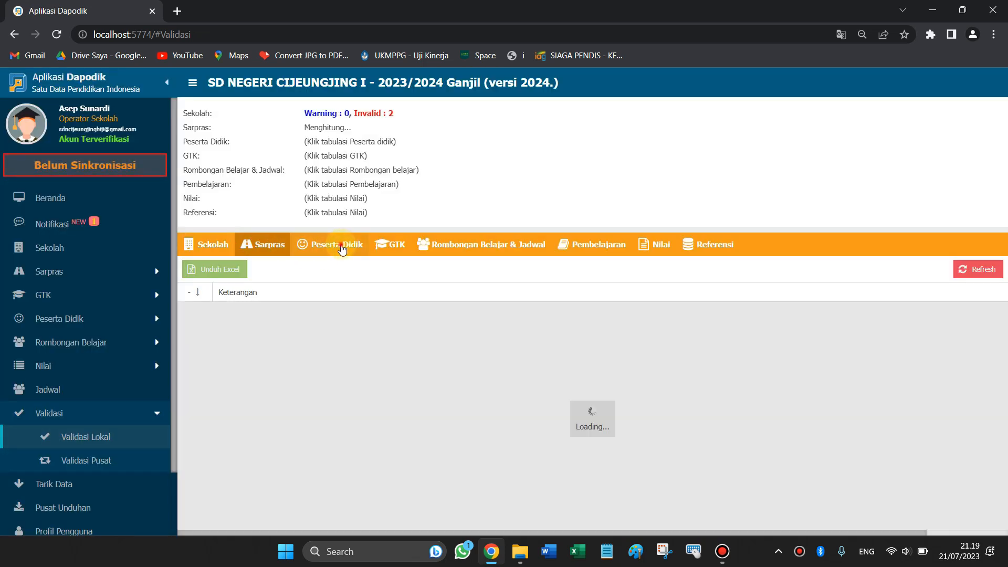
pyautogui.click(343, 249)
pyautogui.click(391, 246)
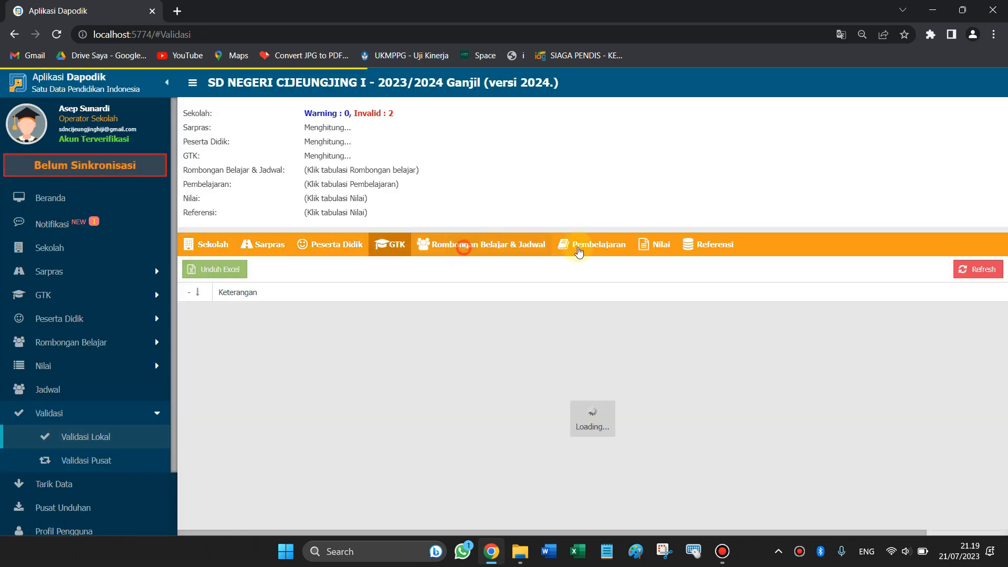
pyautogui.click(472, 245)
pyautogui.click(594, 245)
pyautogui.click(713, 251)
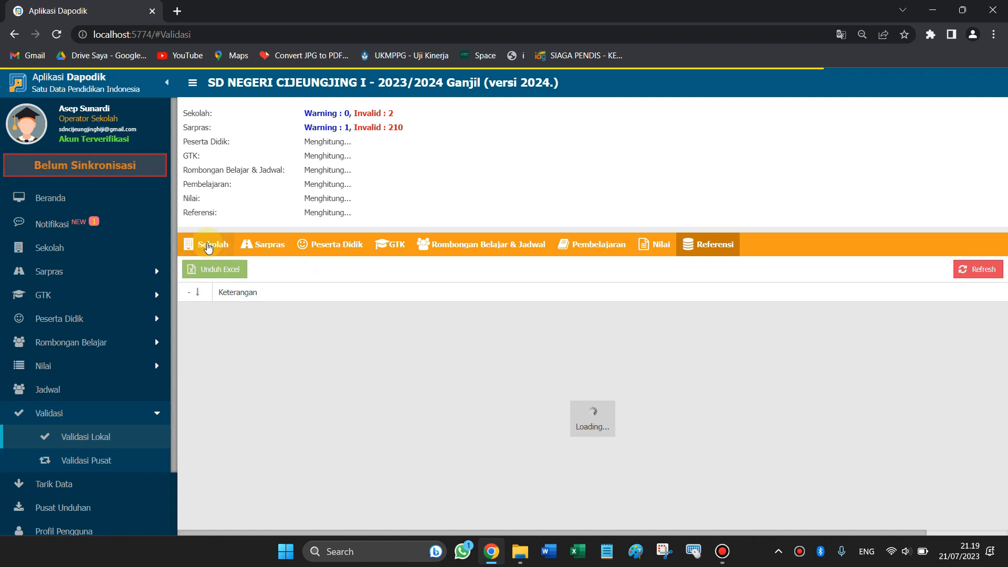
pyautogui.click(206, 246)
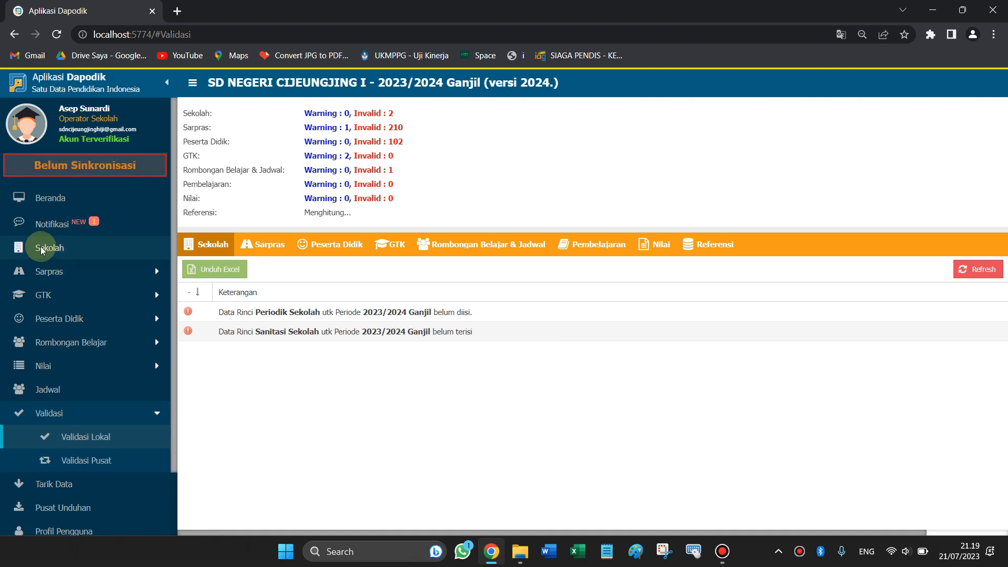
# In the Sekolah page's Data Periodik, set Waktu penyelenggaraan to Pagi/6 hari, Sumber listrik to PLN and Daya listrik to 1300 Watt.
pyautogui.click(55, 255)
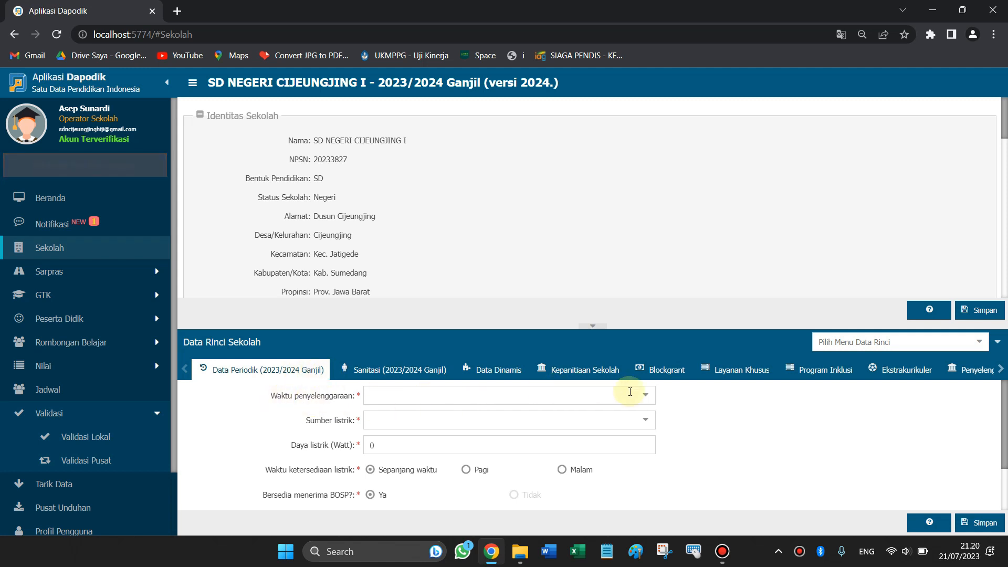
pyautogui.click(646, 395)
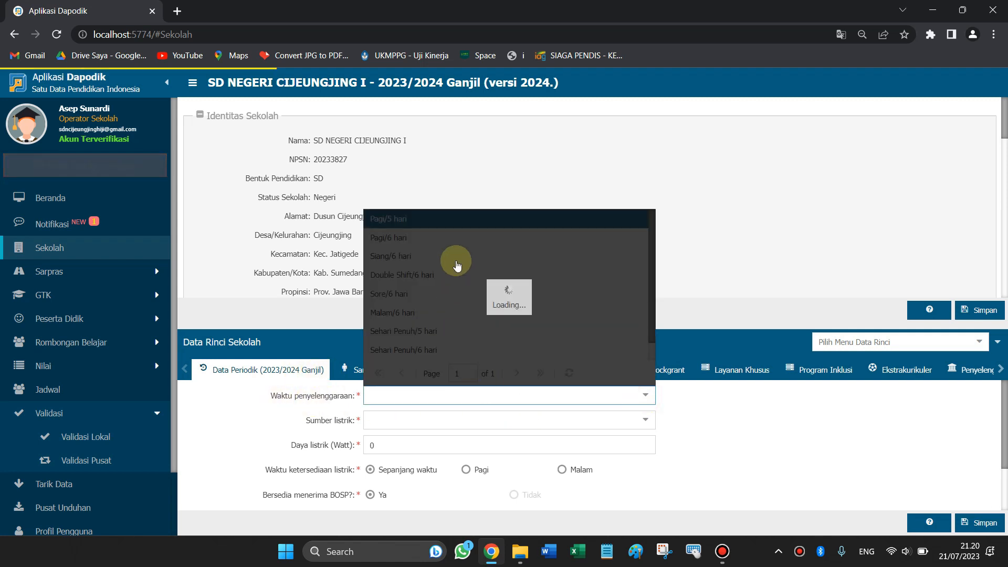
pyautogui.click(430, 238)
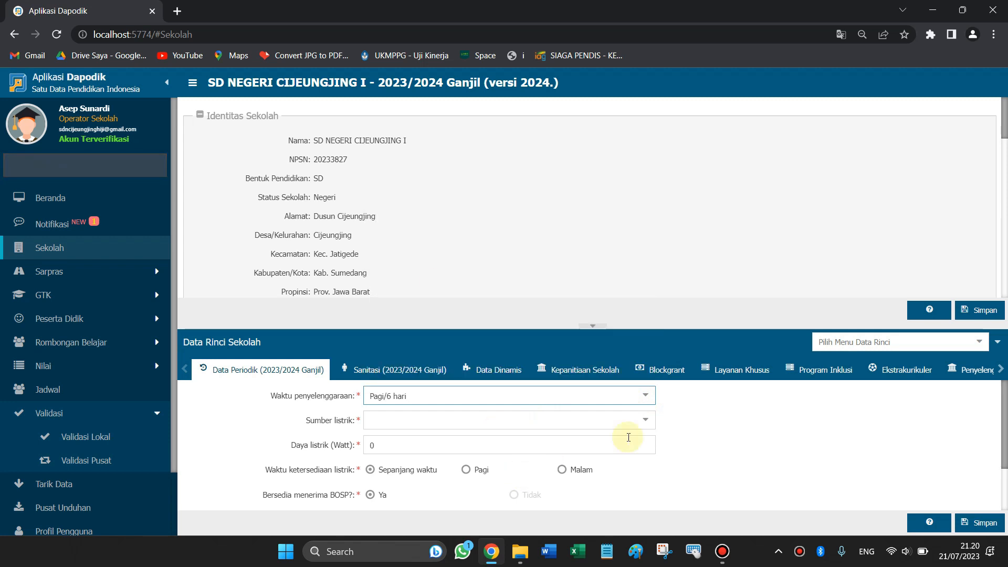
pyautogui.click(645, 424)
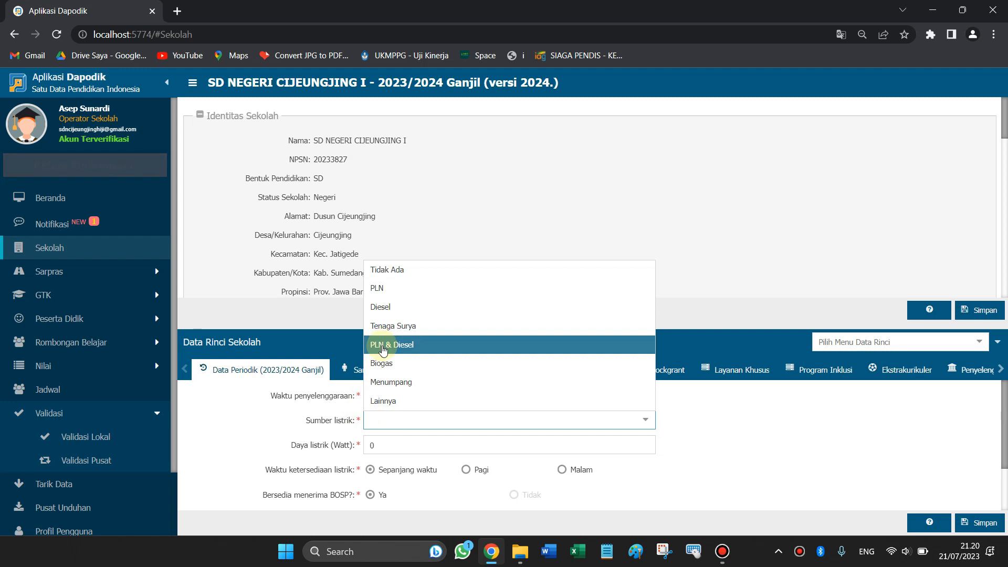
pyautogui.click(397, 294)
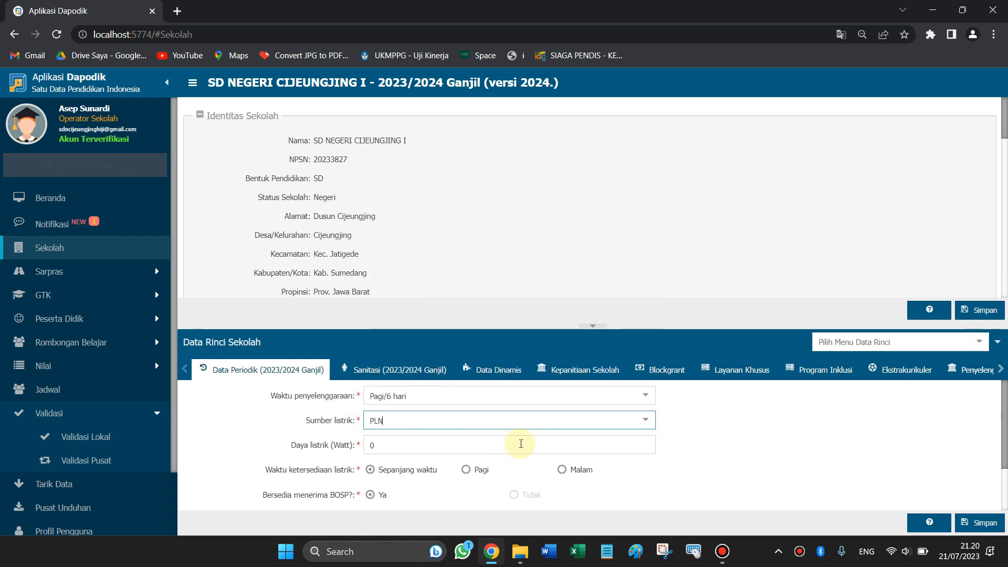
pyautogui.scroll(-2, 519, 443)
pyautogui.scroll(2, 520, 451)
pyautogui.click(412, 446)
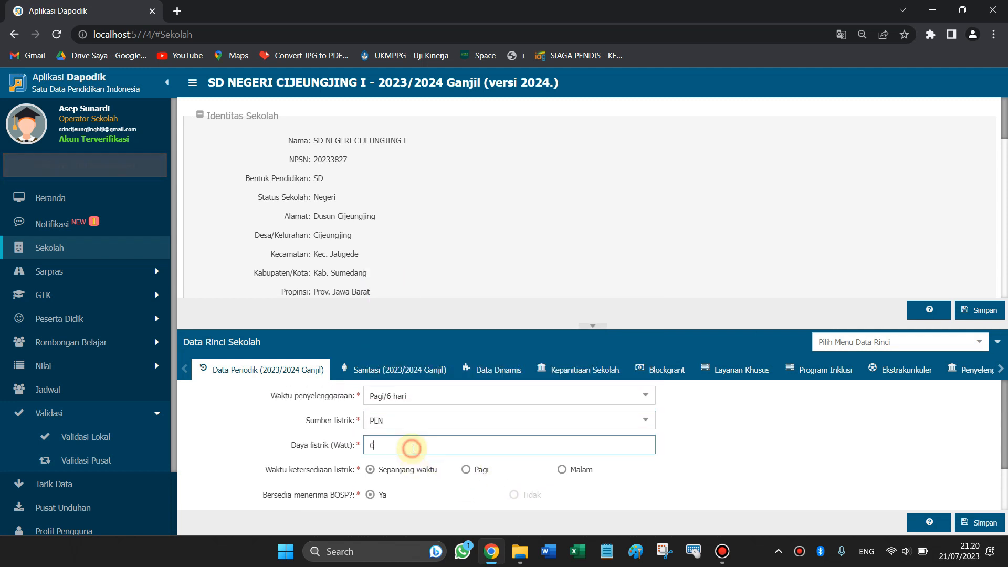
pyautogui.write('1300')
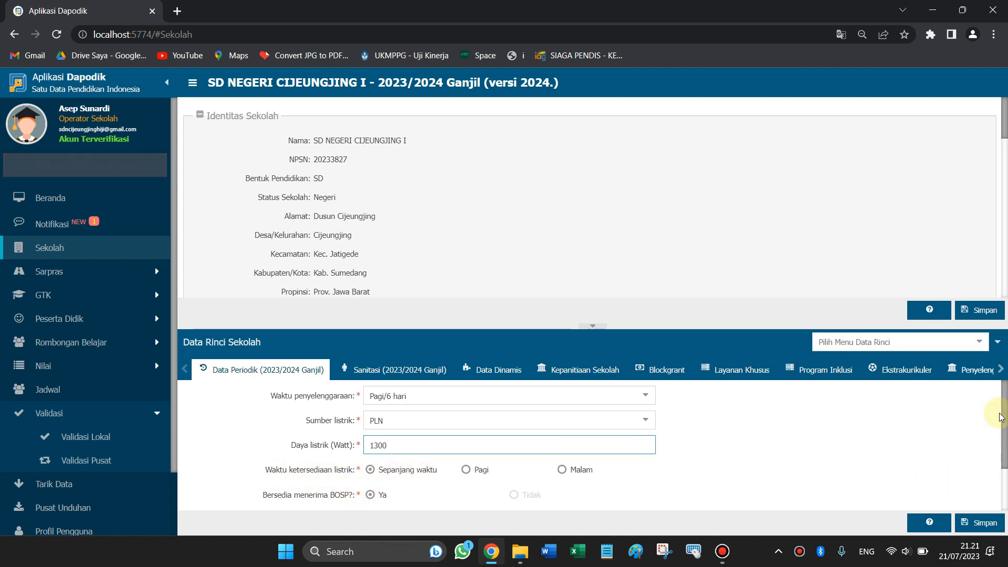
# Set Sertifikasi ISO to Belum Bersertifikat and Kecepatan Internet to 50 Mb, and save the Data Periodik.
pyautogui.scroll(-1, 1003, 426)
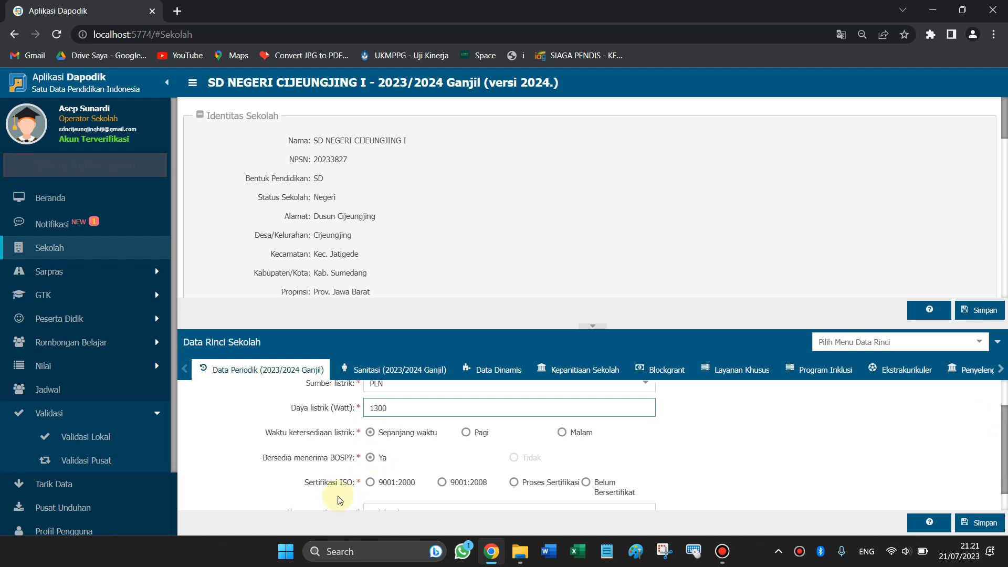
pyautogui.click(586, 483)
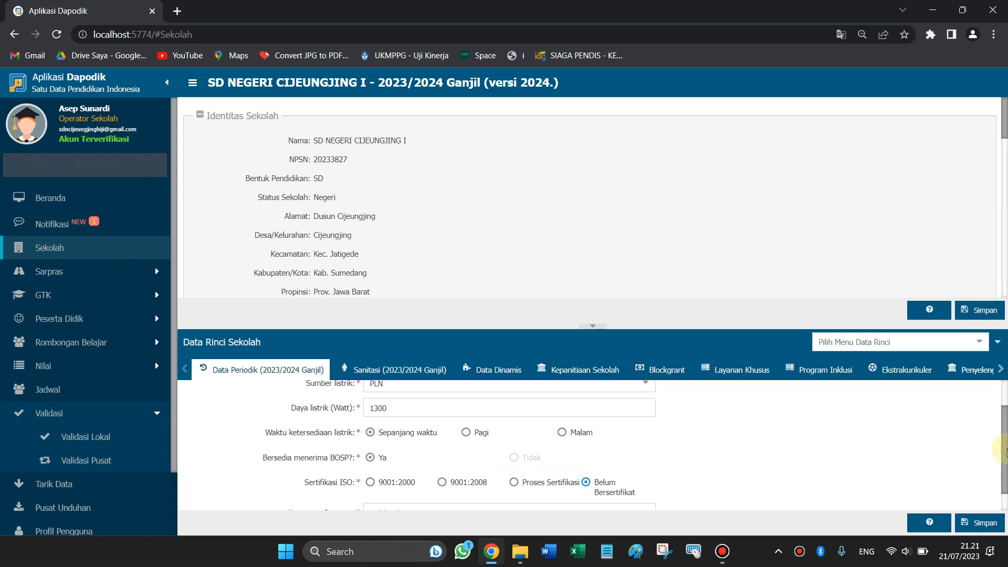
pyautogui.scroll(-1, 1004, 498)
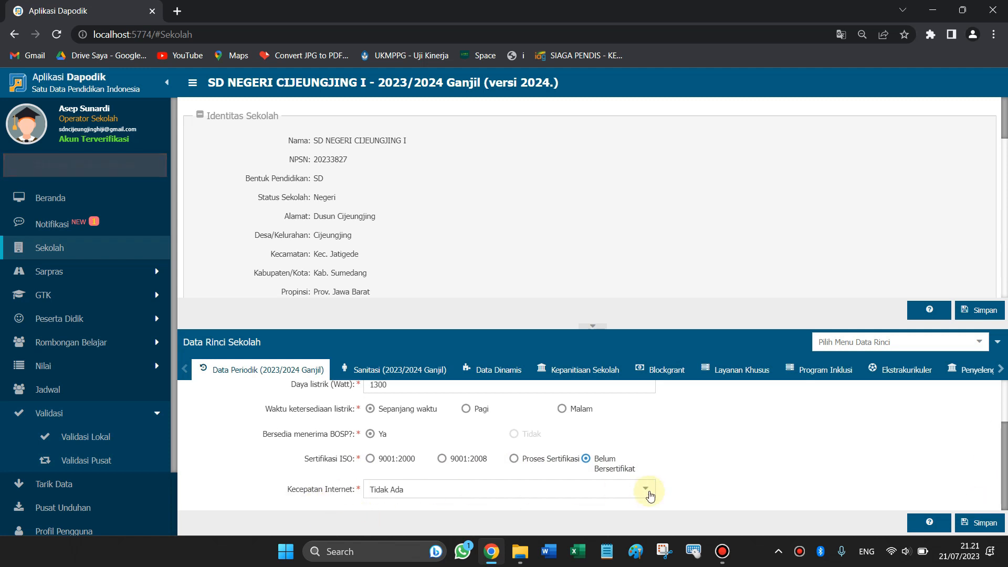
pyautogui.click(643, 489)
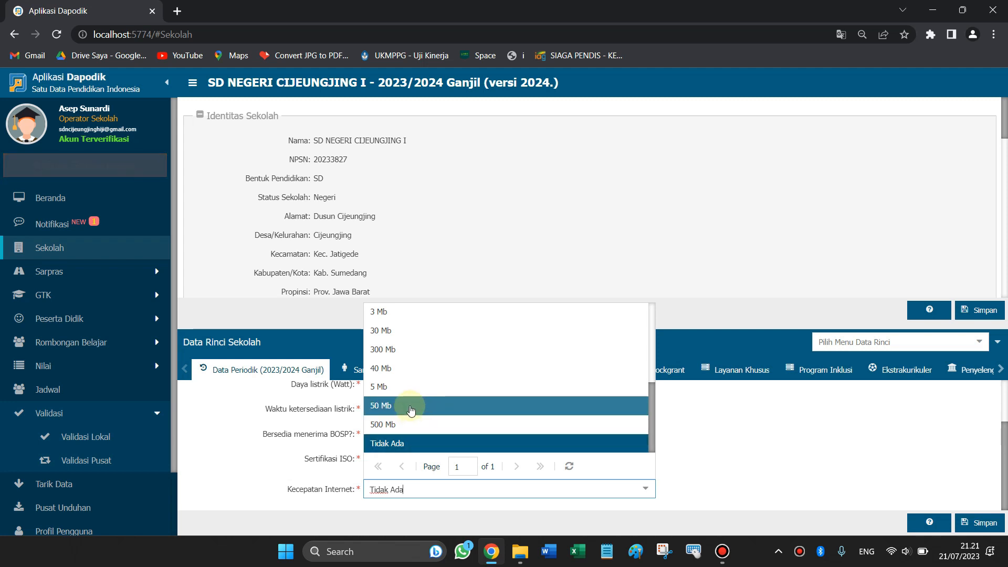
pyautogui.click(411, 410)
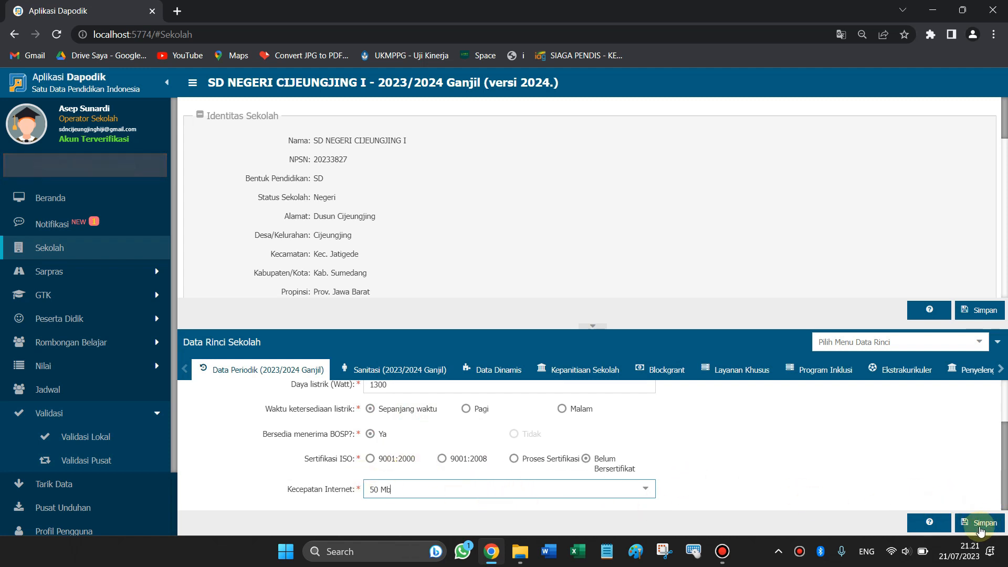
pyautogui.click(982, 525)
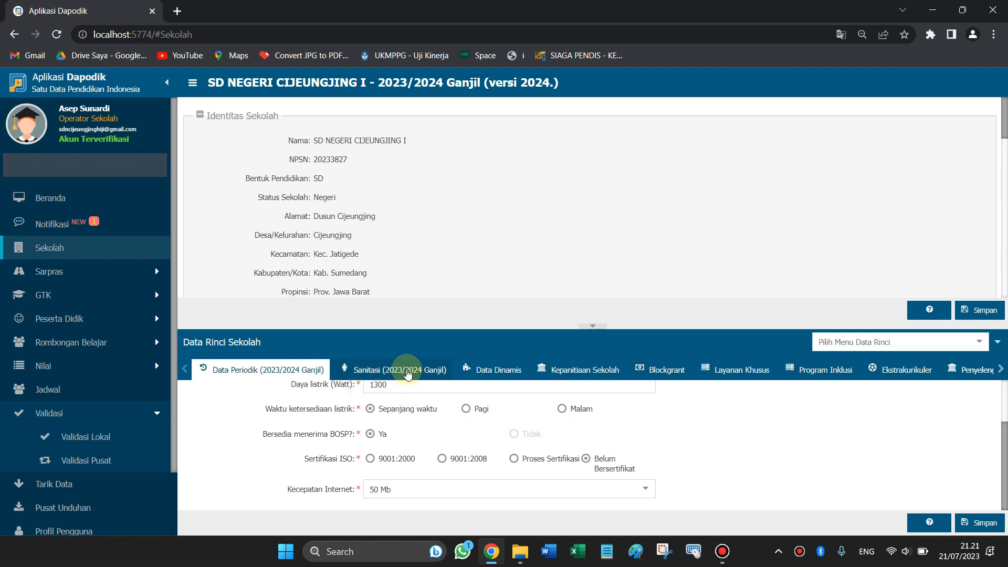
# In the Sanitasi data, set Sumber air to Ledeng/PAM, Sumber air minum to Tidak Ada and Kecukupan air bersih to Cukup sepanjang waktu.
pyautogui.click(407, 372)
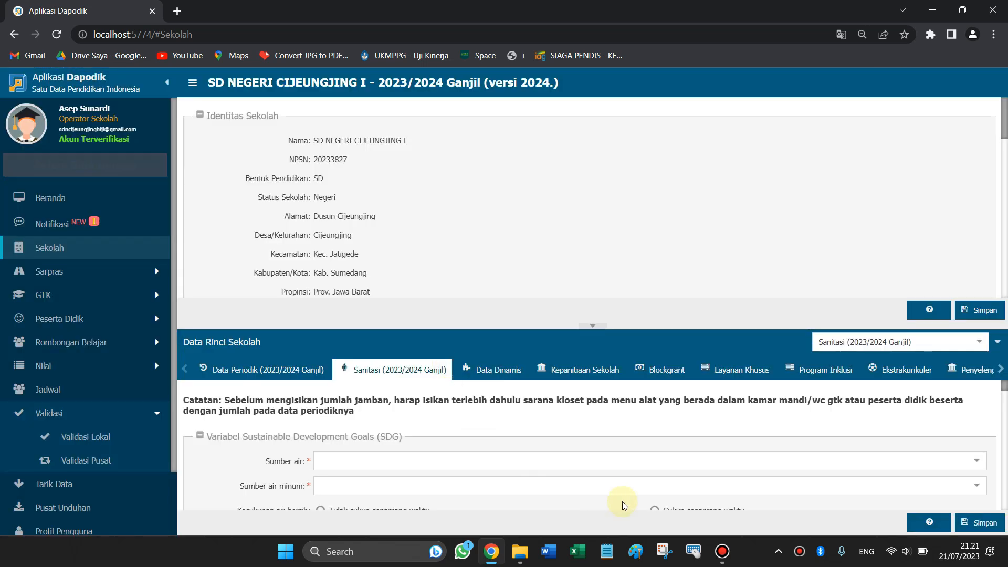
pyautogui.scroll(-3, 330, 497)
pyautogui.scroll(3, 389, 475)
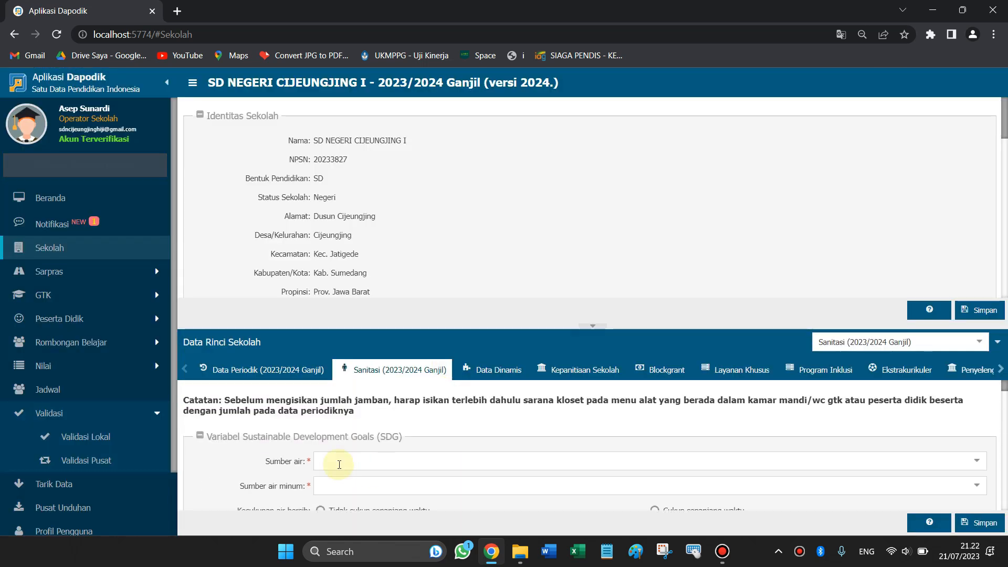
pyautogui.click(976, 461)
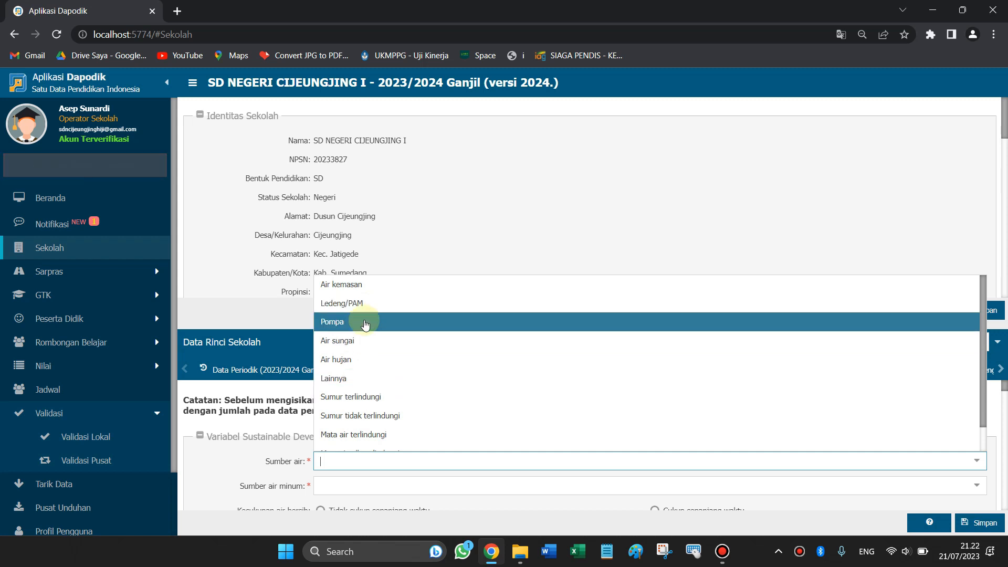
pyautogui.click(362, 305)
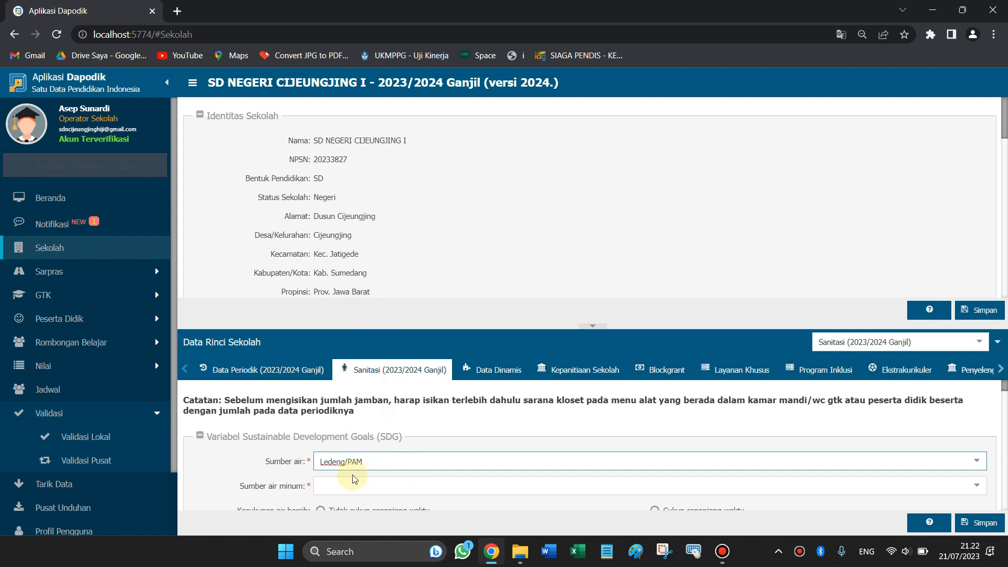
pyautogui.click(981, 496)
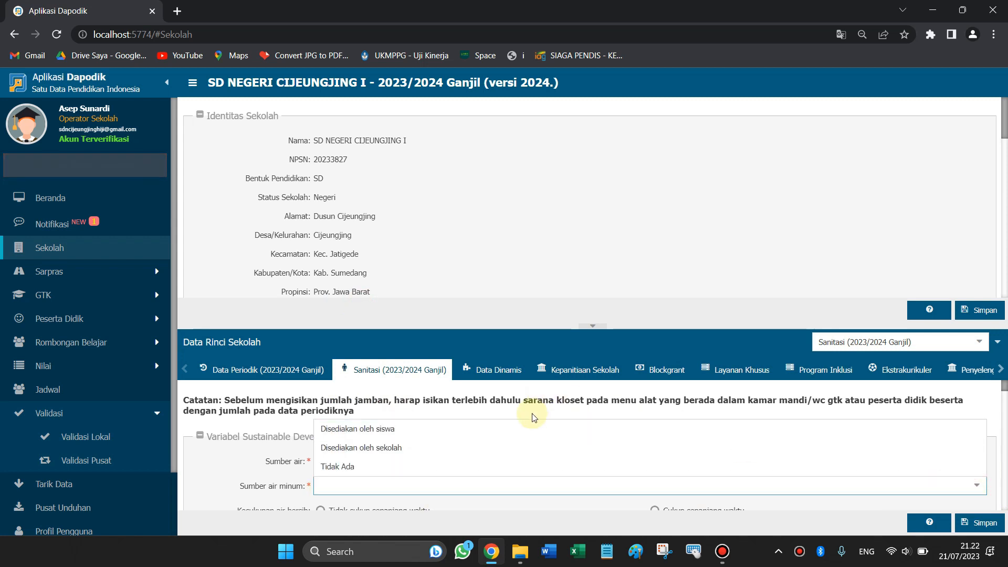
pyautogui.click(386, 462)
pyautogui.scroll(-1, 464, 477)
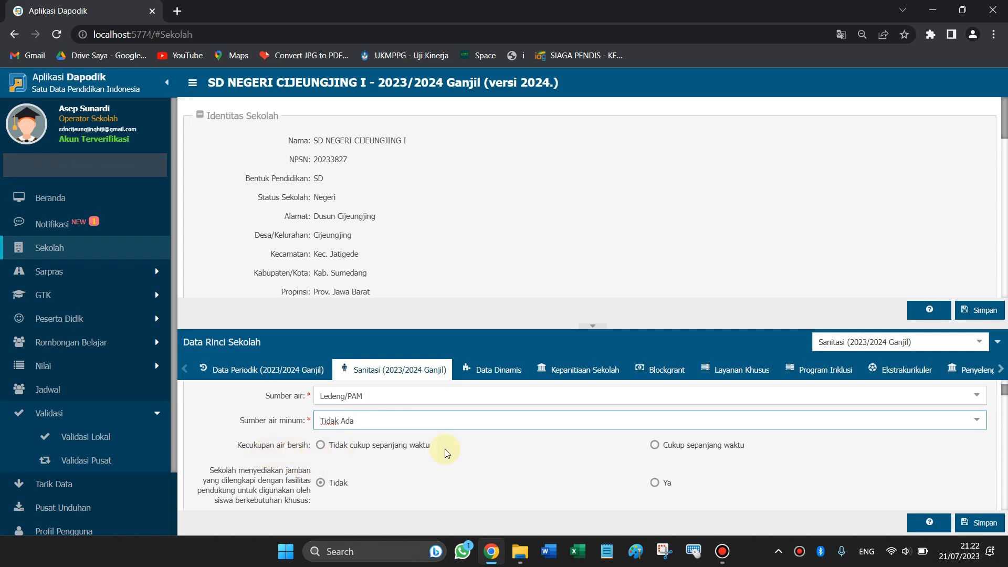
pyautogui.click(655, 446)
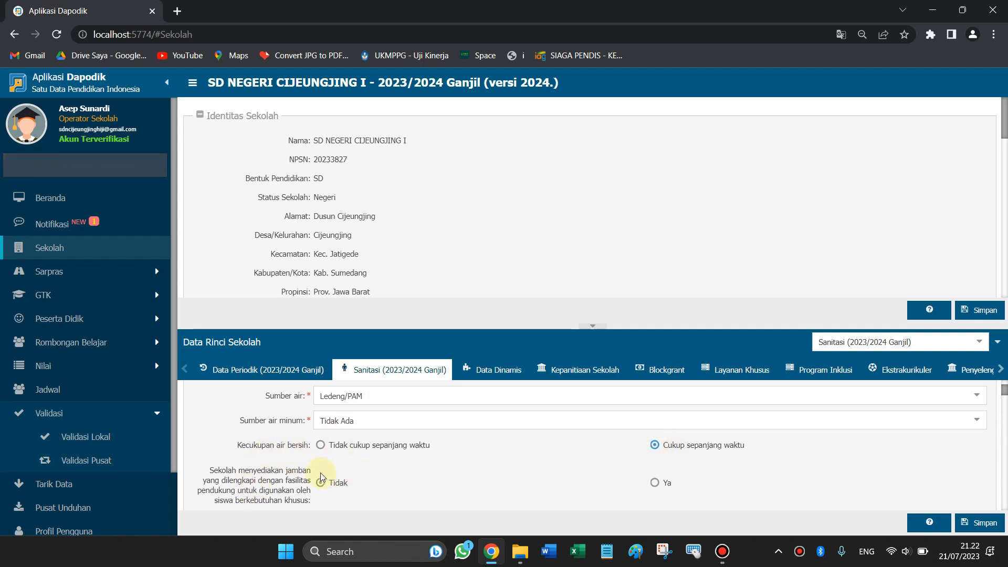
# For Cuci tangan pakai sabun, set KIE di Selasar and KIE di Kantin to Ya, and save the Sanitasi data.
pyautogui.scroll(-1, 320, 472)
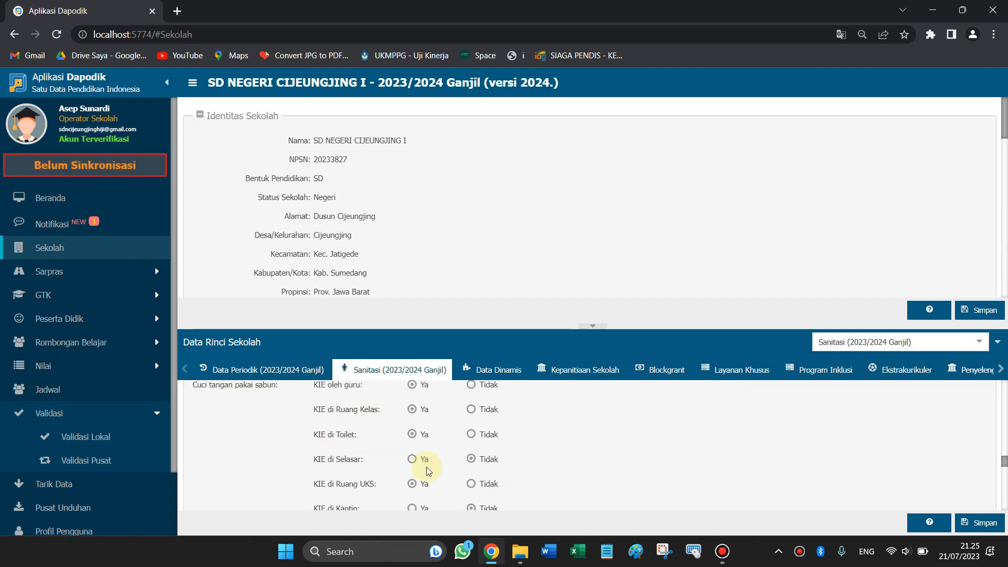
pyautogui.click(412, 459)
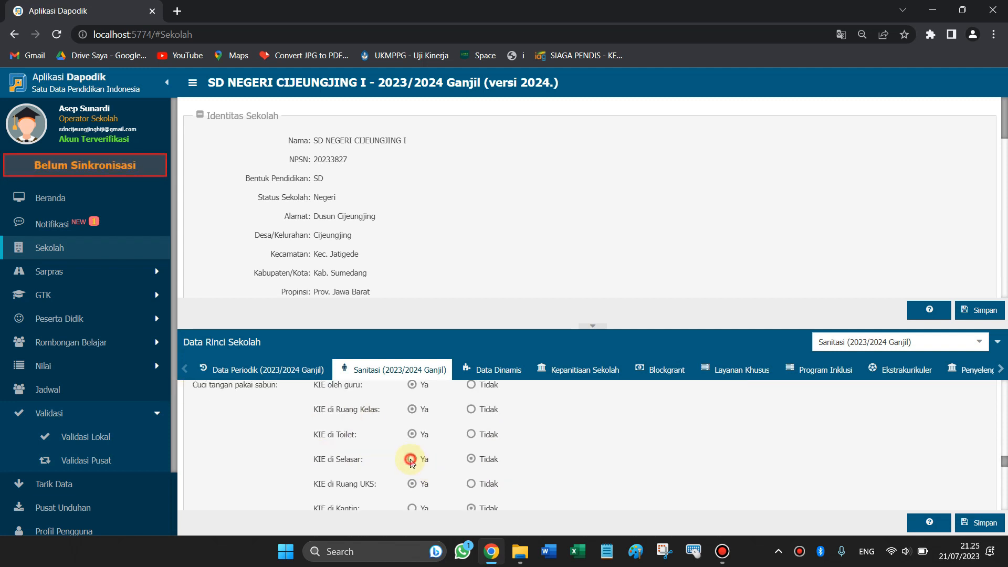
pyautogui.scroll(-1, 435, 467)
pyautogui.click(412, 443)
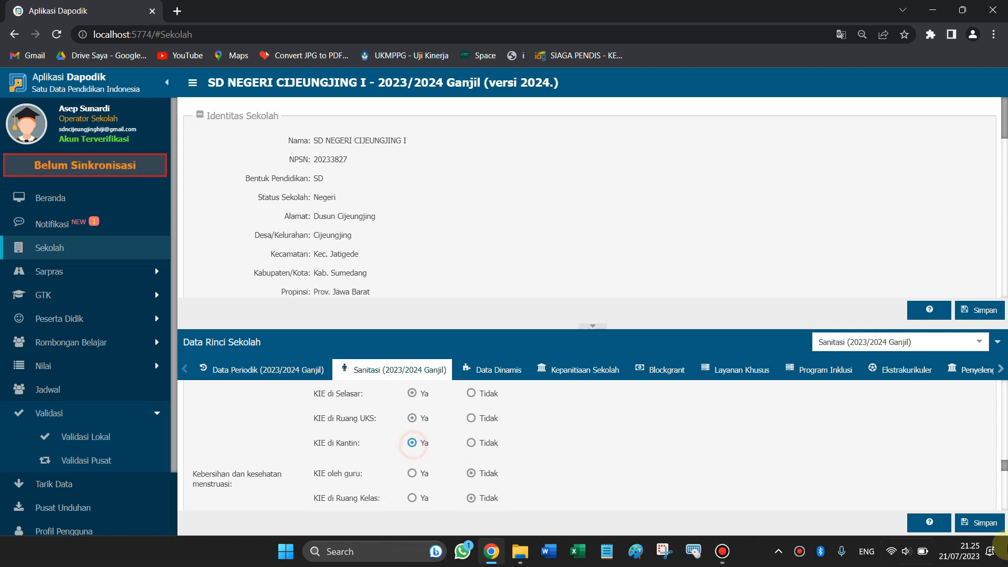
pyautogui.click(979, 523)
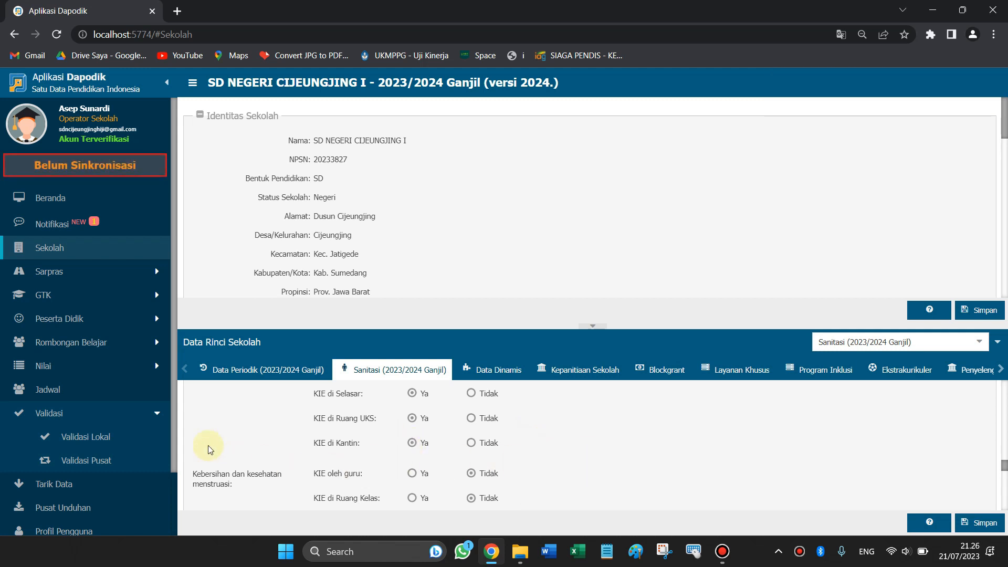
# Return to Validasi Lokal and refresh the Sekolah validation results.
pyautogui.click(84, 441)
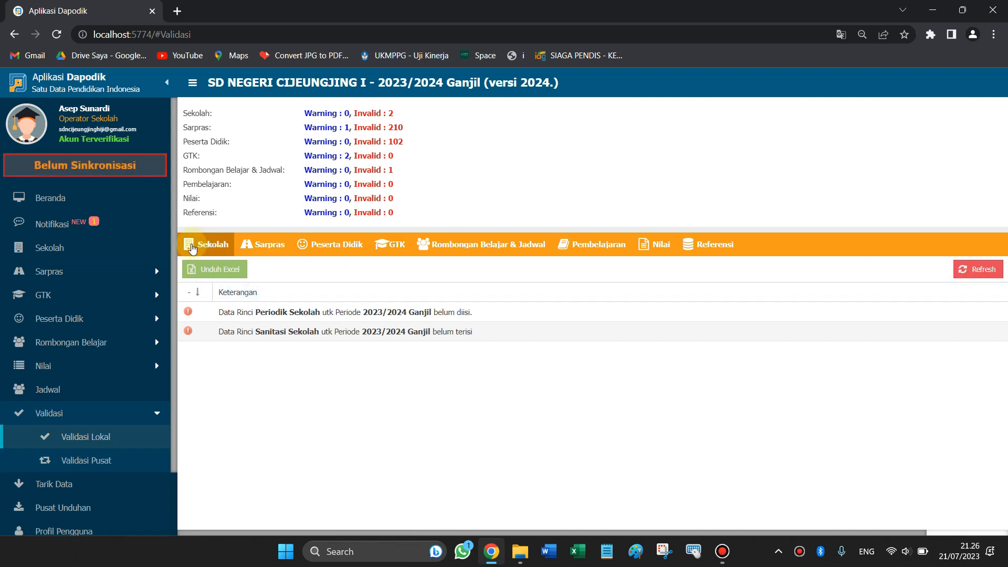
pyautogui.click(977, 268)
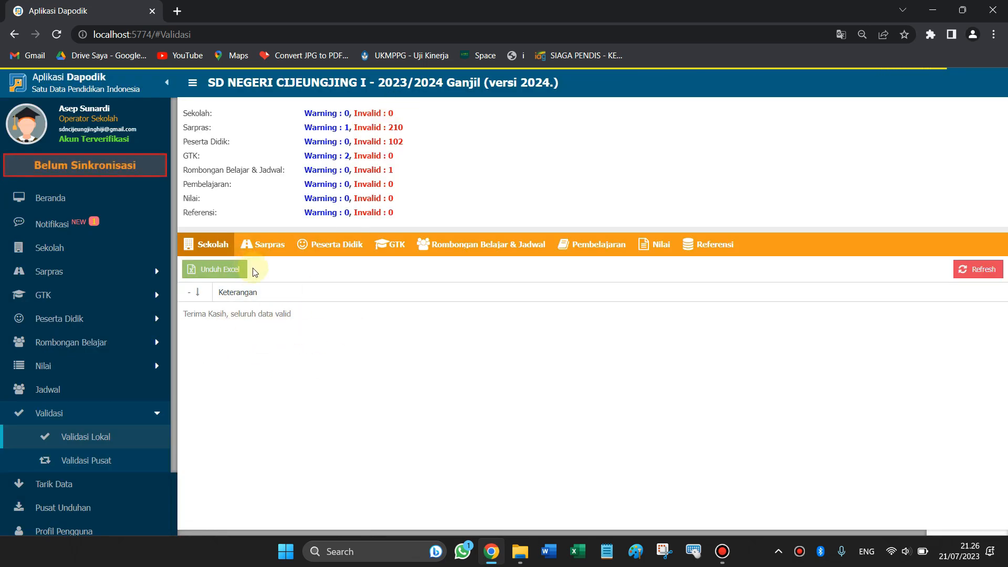
# Review the Sarpras validation results and expand the Sarpras data section.
pyautogui.click(274, 253)
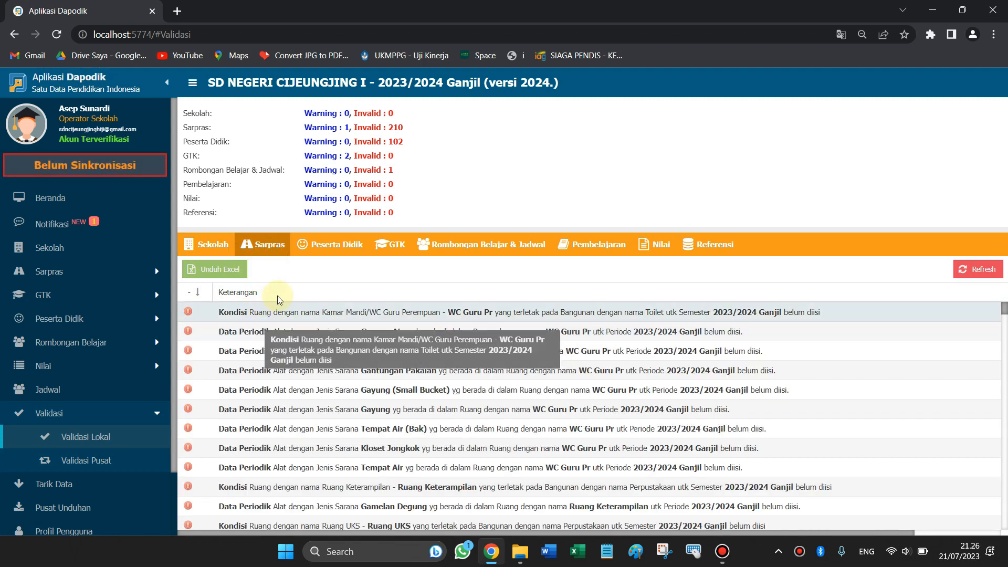
pyautogui.doubleClick(395, 127)
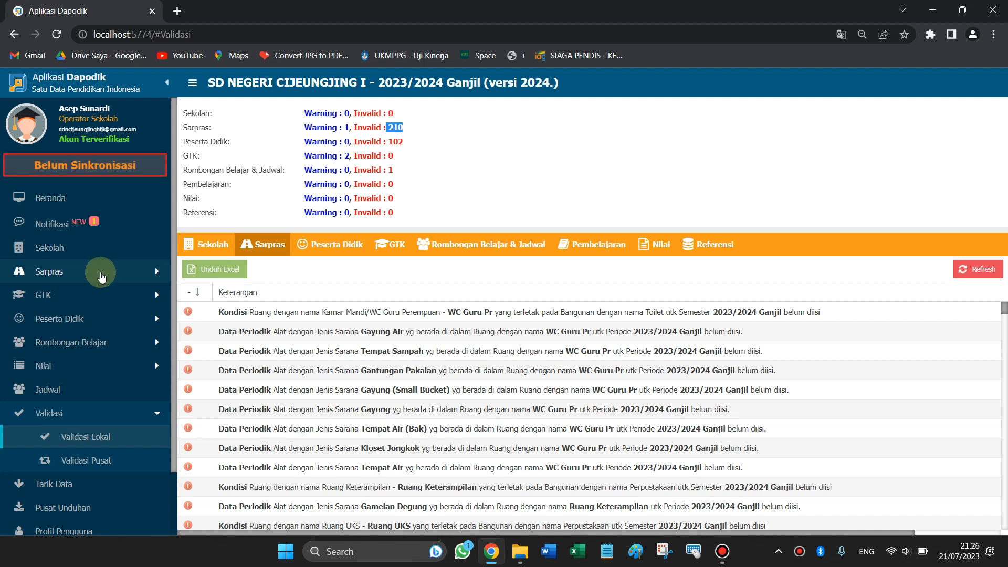
pyautogui.click(59, 272)
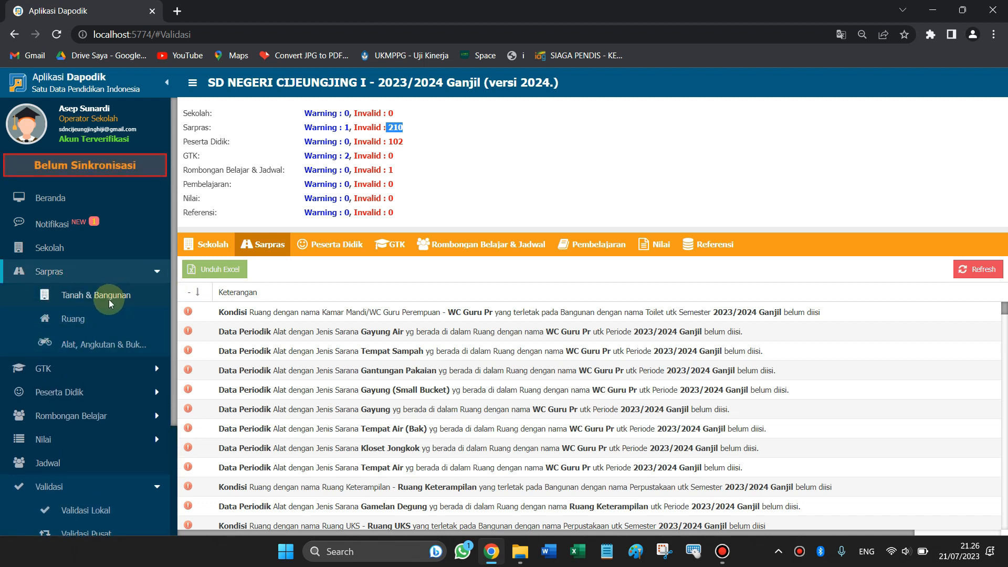
# In Tanah & Bangunan, copy all Sarpras periodic data from TA 2022/2023 semester 2 for the school's land record using Salin Data Periodik.
pyautogui.click(80, 295)
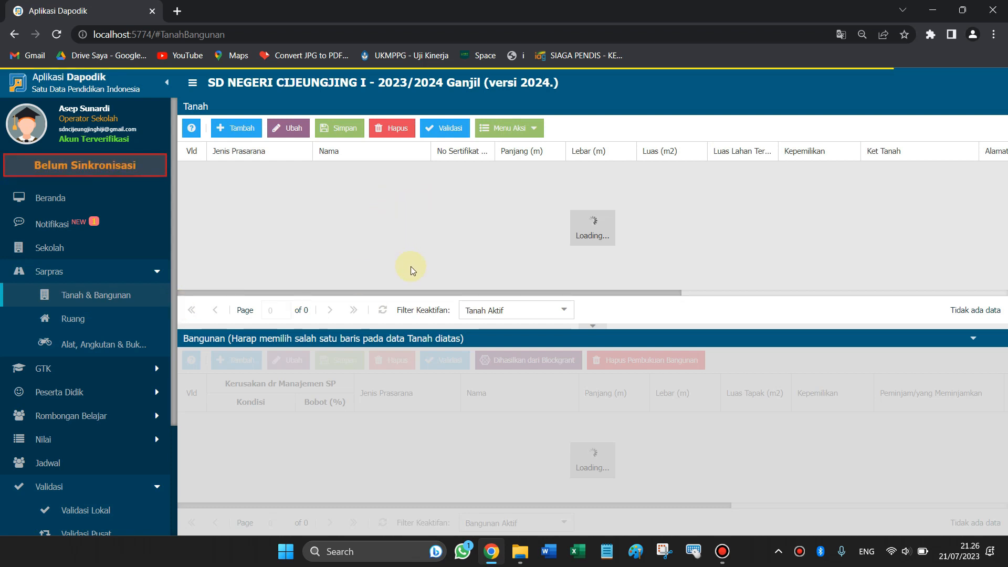
pyautogui.click(249, 172)
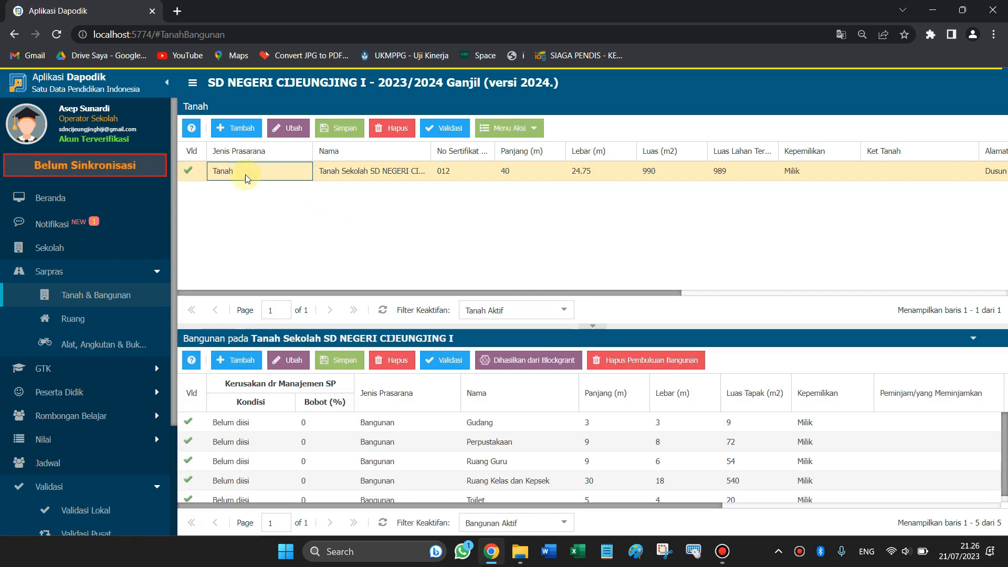
pyautogui.click(536, 129)
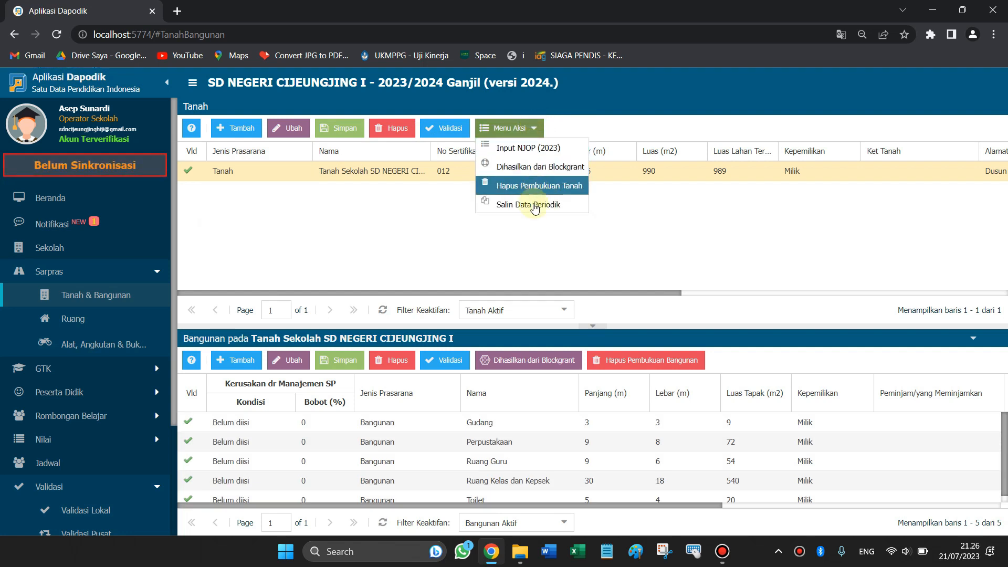
pyautogui.click(535, 206)
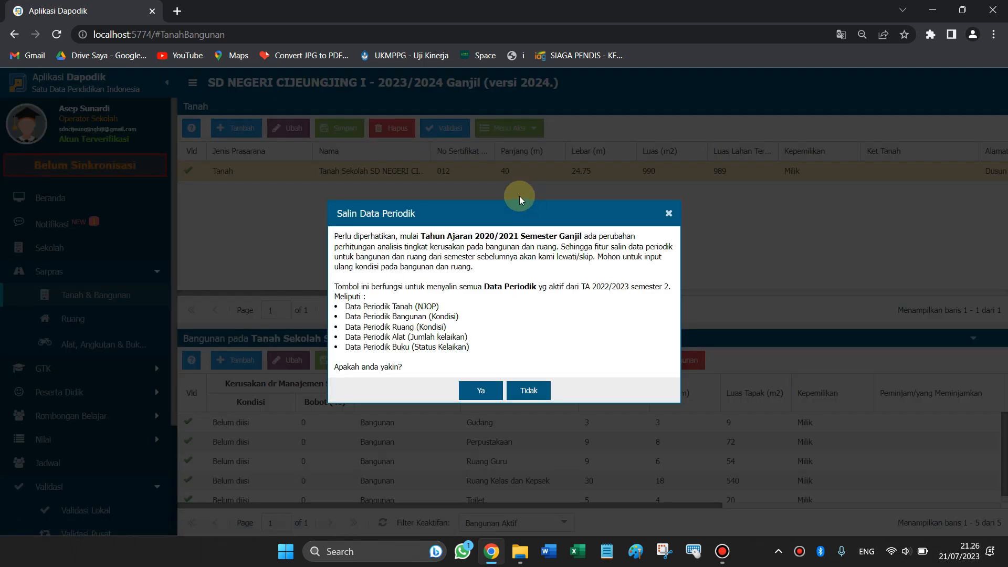
pyautogui.click(480, 392)
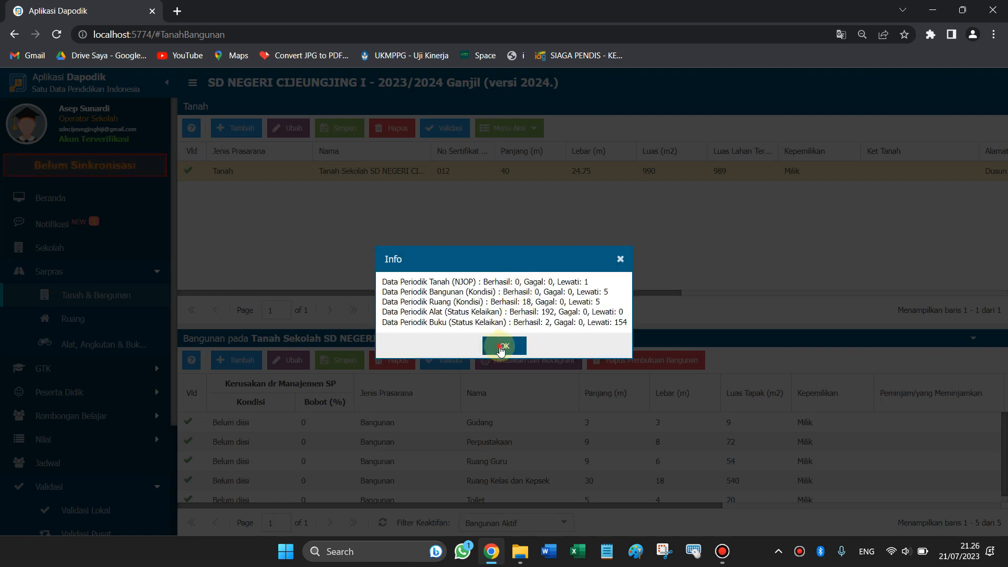
pyautogui.click(500, 347)
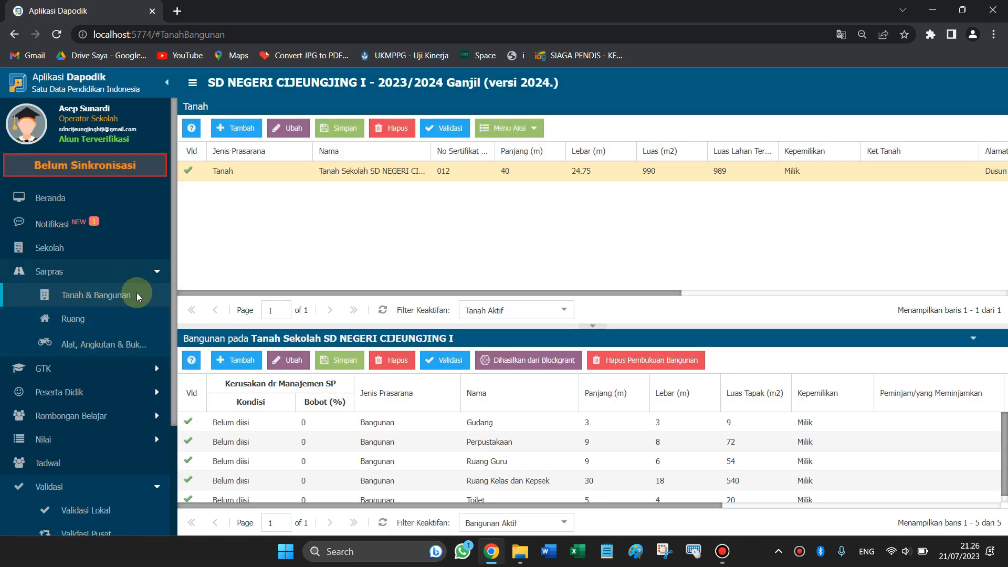
# Return to Validasi Lokal, refresh the Sarpras results and check them alongside the Sekolah results.
pyautogui.scroll(-3, 92, 431)
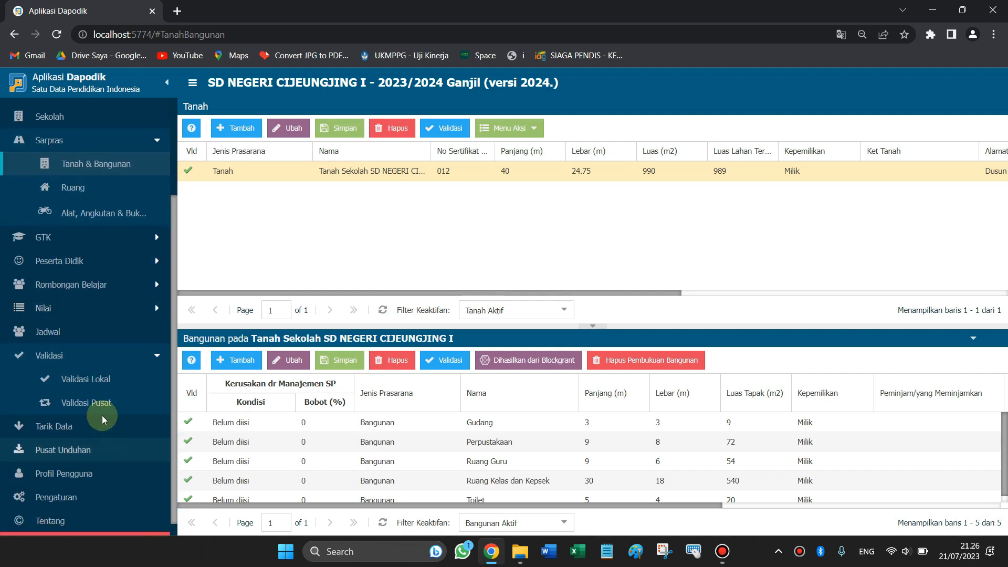
pyautogui.click(100, 380)
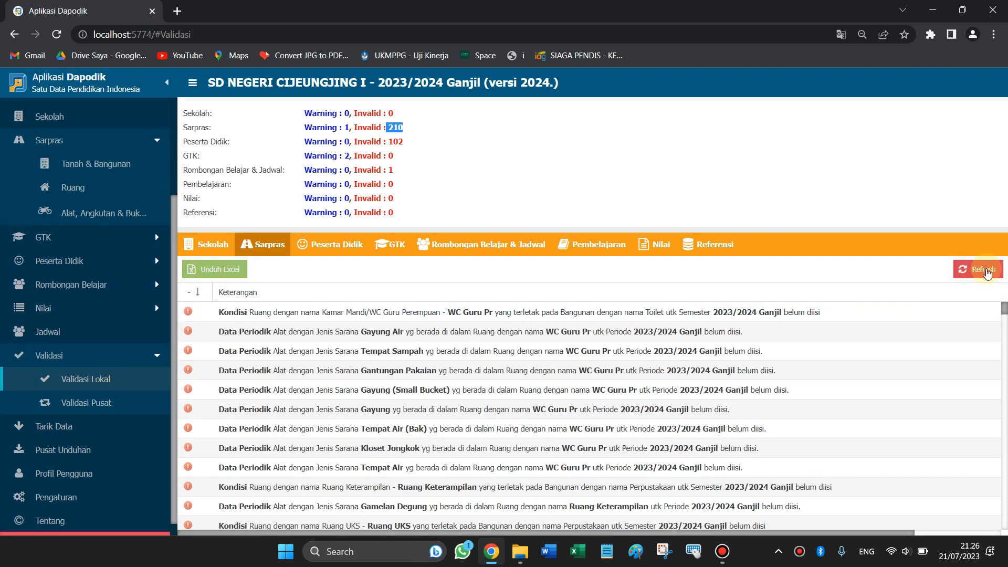
pyautogui.click(986, 272)
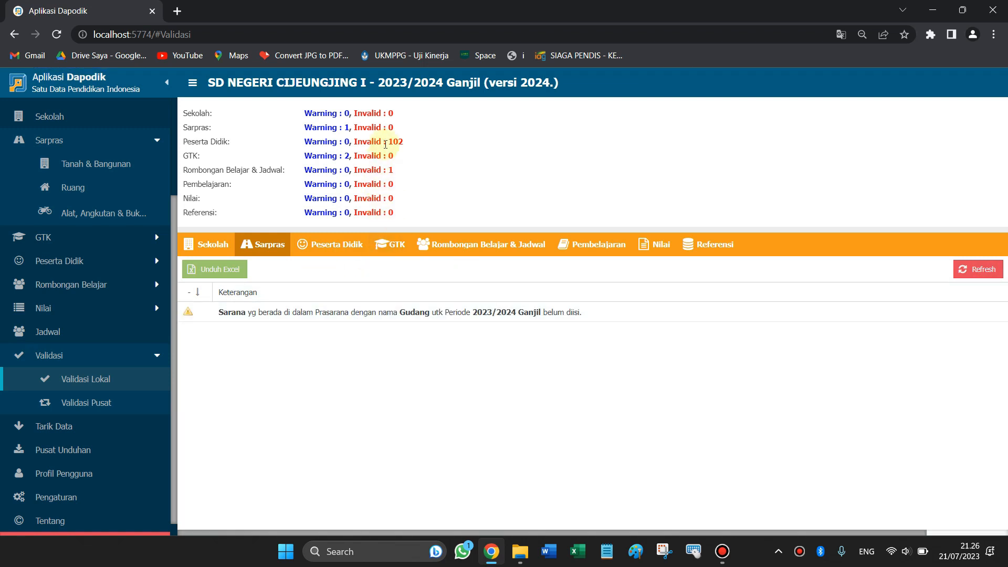
pyautogui.click(386, 127)
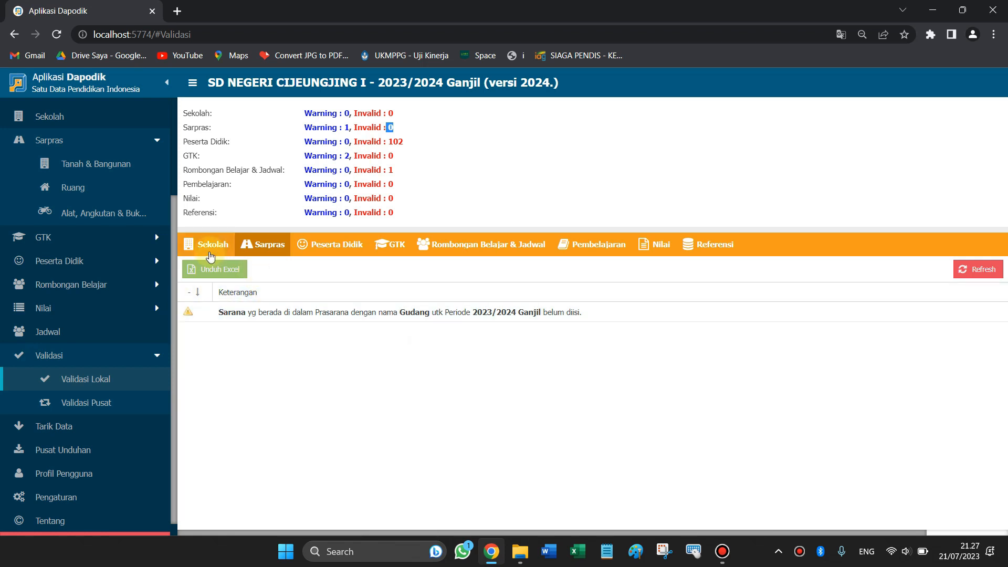
pyautogui.click(208, 251)
pyautogui.click(247, 248)
pyautogui.click(199, 247)
pyautogui.click(284, 245)
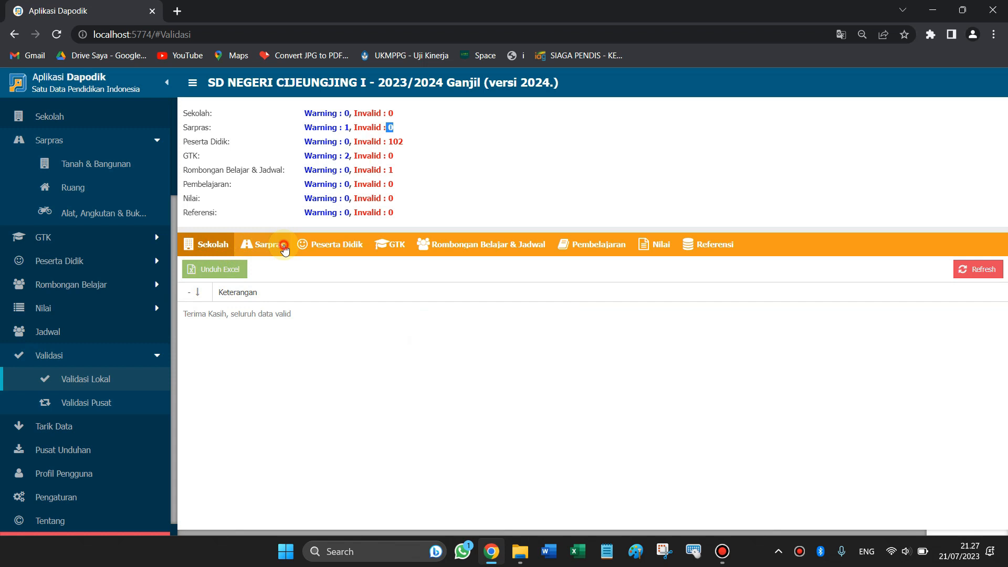
# Reload the page, dismiss the version notes for good, and run local validation for every category from Sarpras to Referensi.
pyautogui.click(56, 34)
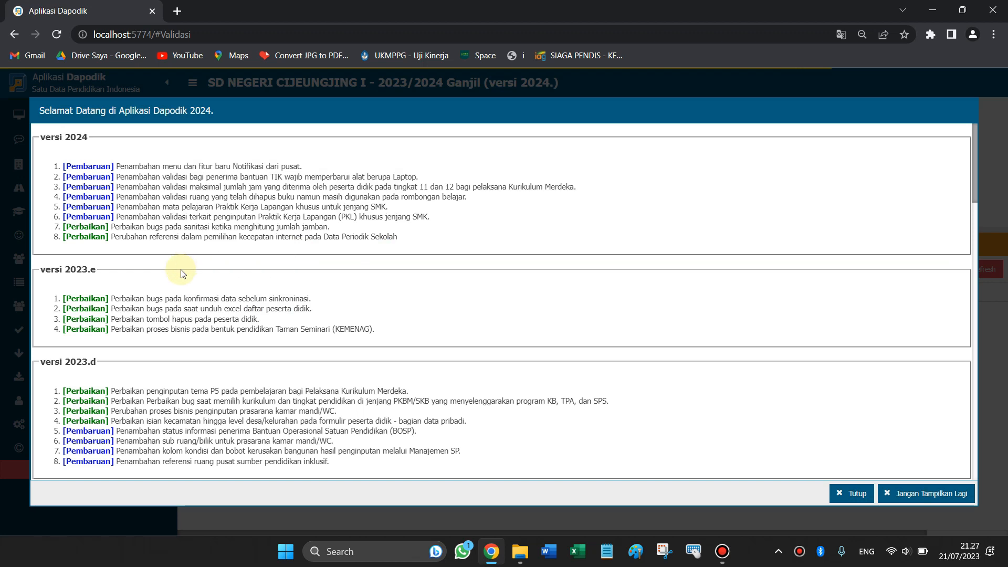
pyautogui.click(940, 494)
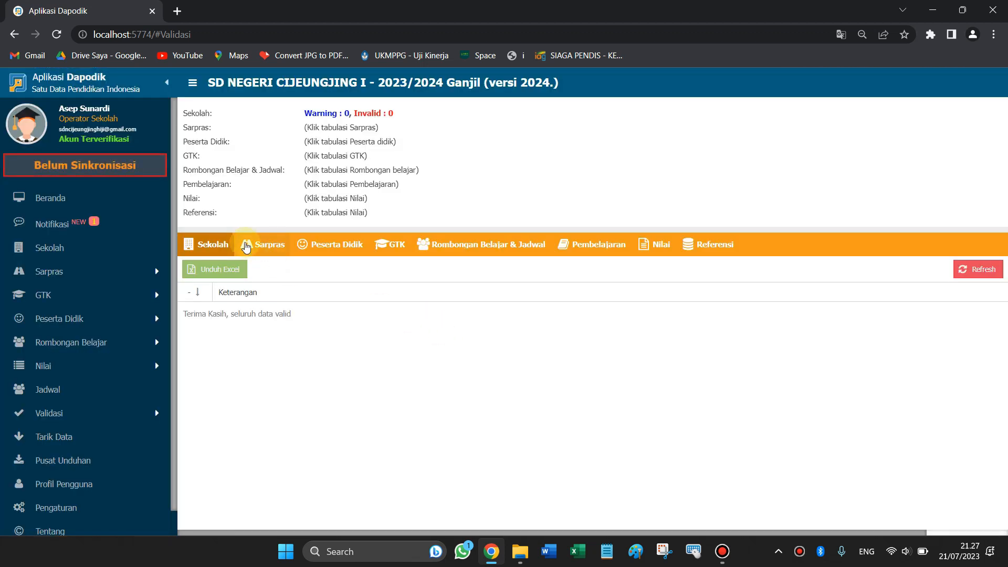
pyautogui.click(265, 247)
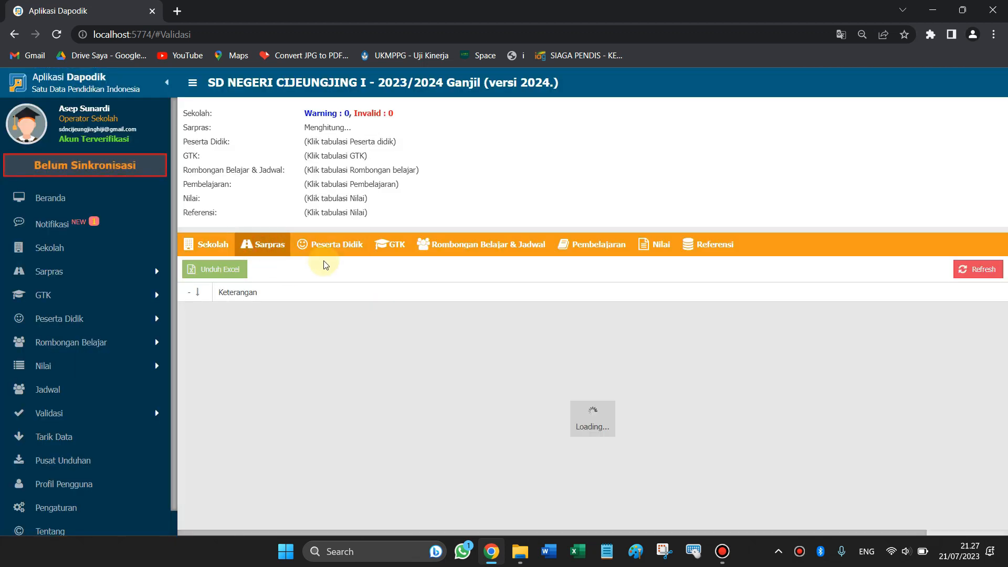
pyautogui.click(338, 245)
pyautogui.click(390, 246)
pyautogui.click(490, 248)
pyautogui.click(578, 249)
pyautogui.click(650, 250)
pyautogui.click(720, 253)
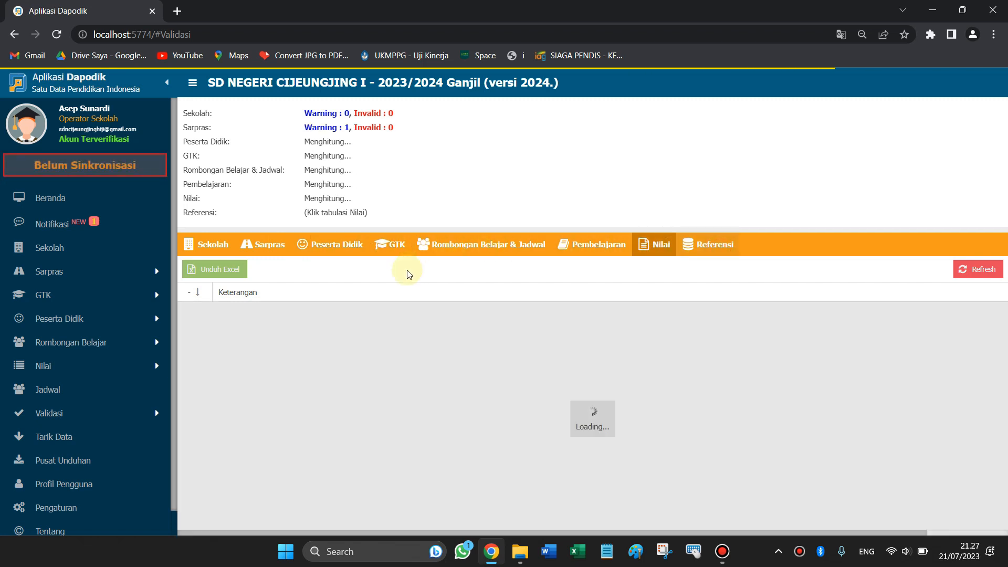
# Review the Peserta Didik validation results and their invalid count.
pyautogui.click(332, 250)
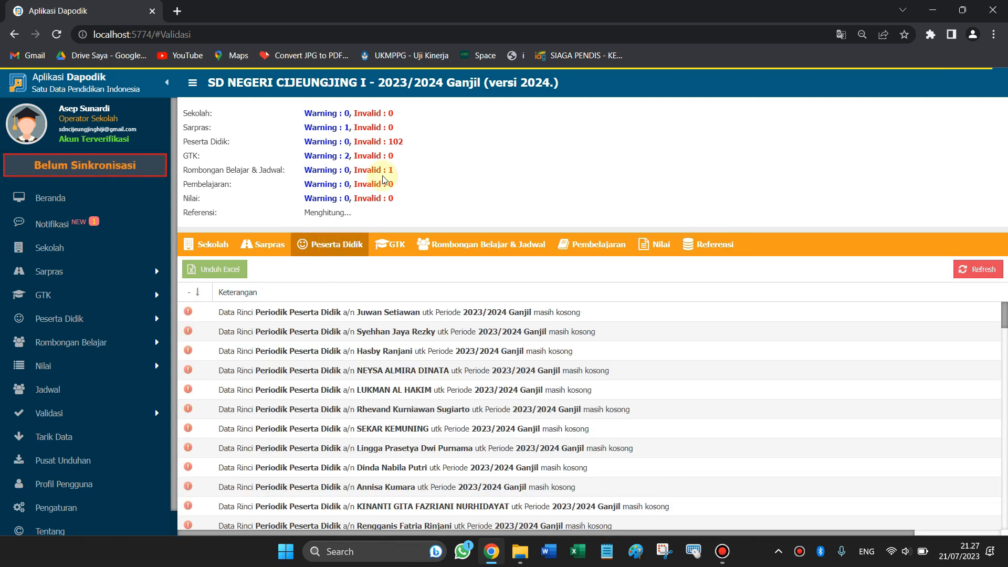
pyautogui.doubleClick(398, 141)
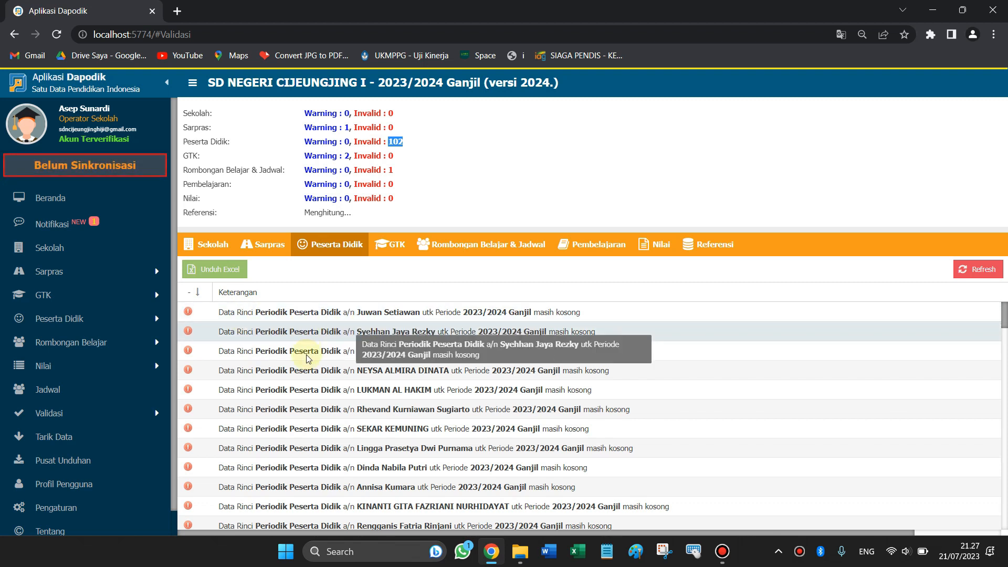
pyautogui.scroll(-1, 303, 350)
pyautogui.scroll(1, 303, 349)
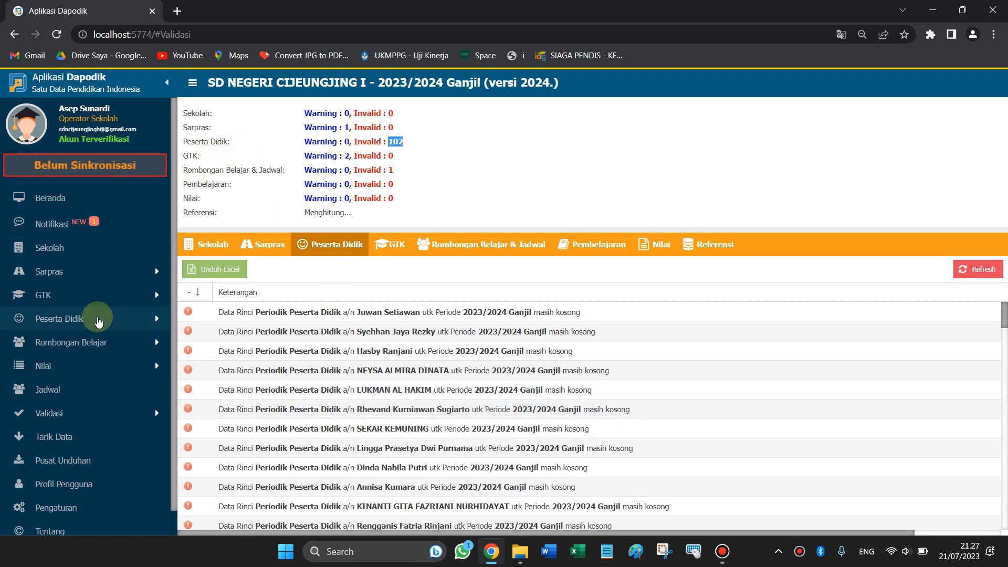
# Open the Peserta Didik list and copy all students' periodic data from TA 2022/2023 semester 2 using Salin Data Periodik.
pyautogui.click(78, 320)
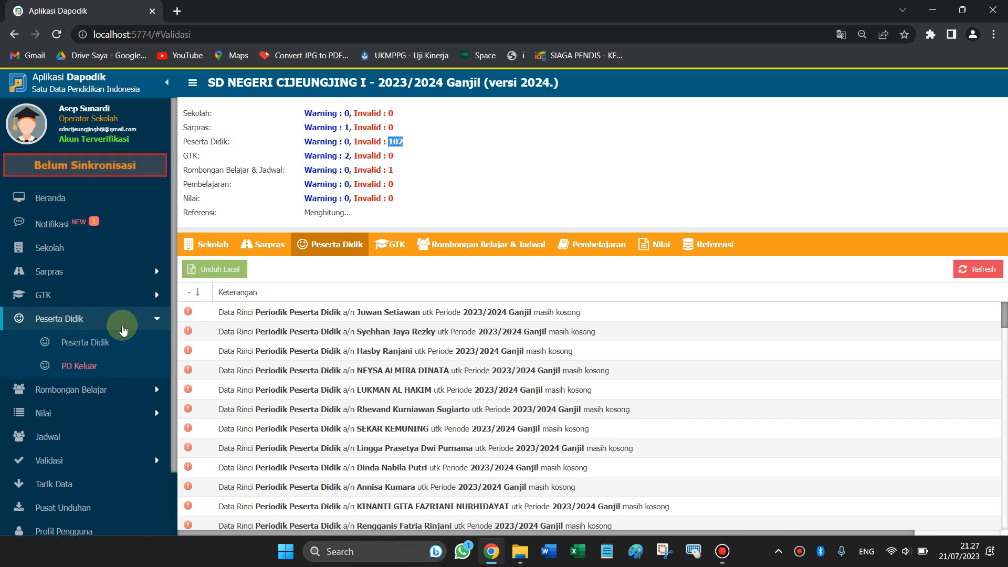
pyautogui.click(83, 344)
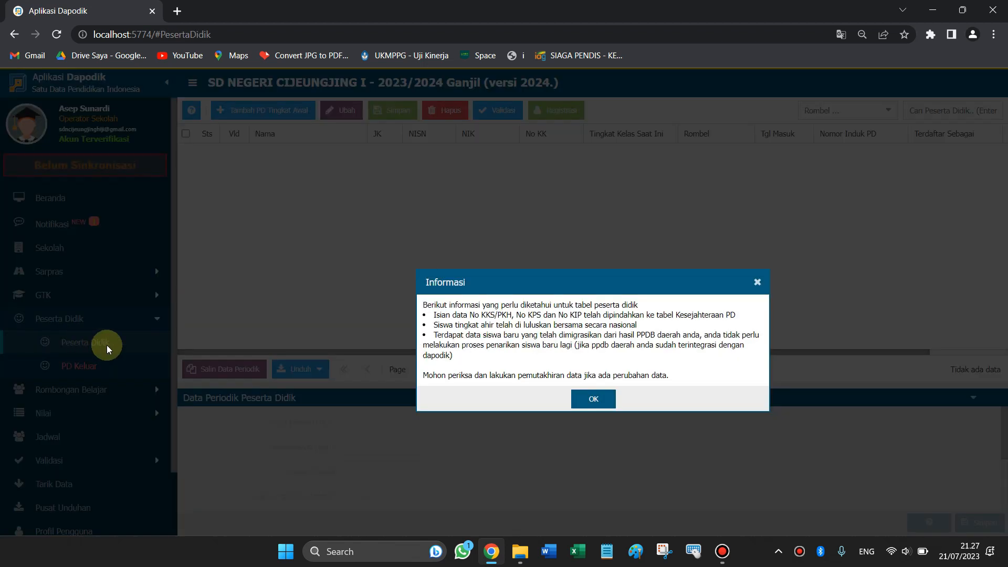
pyautogui.click(593, 399)
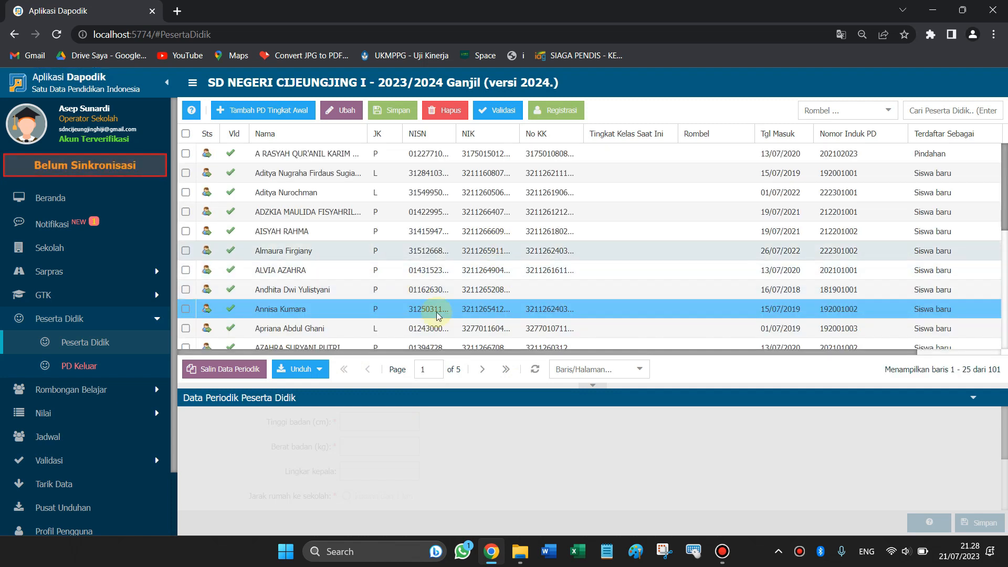
pyautogui.scroll(-1, 401, 251)
pyautogui.scroll(-3, 402, 252)
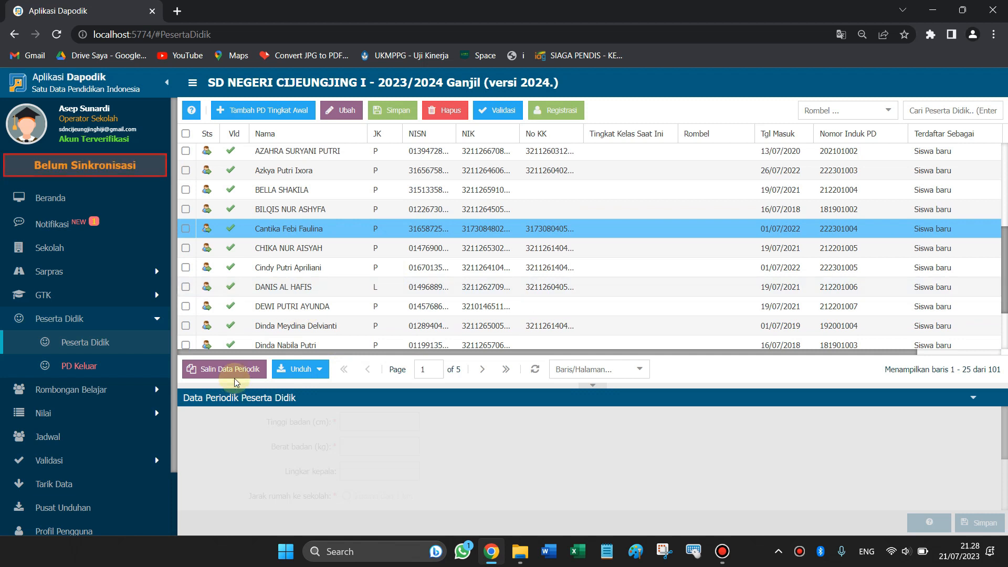
pyautogui.click(222, 375)
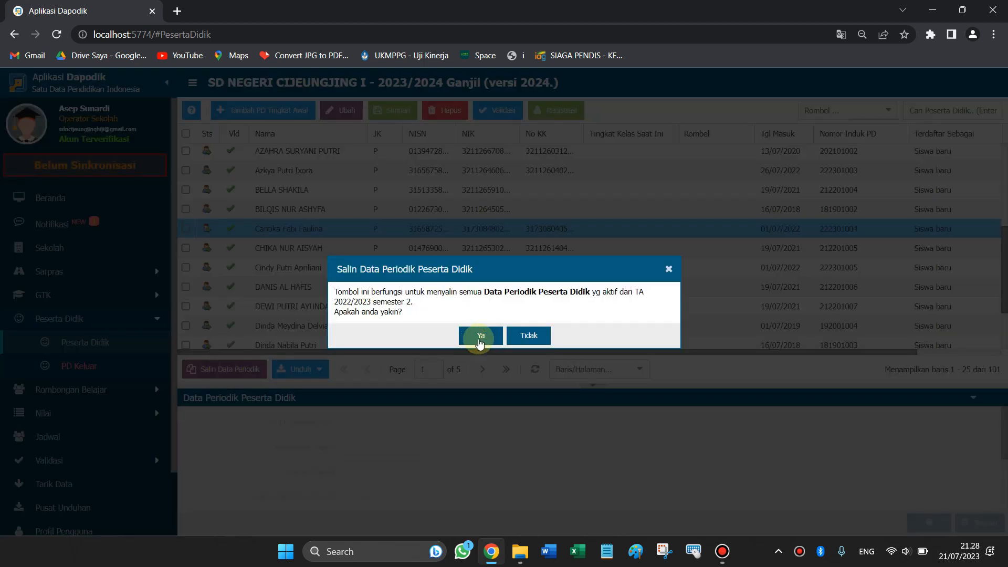
pyautogui.click(480, 336)
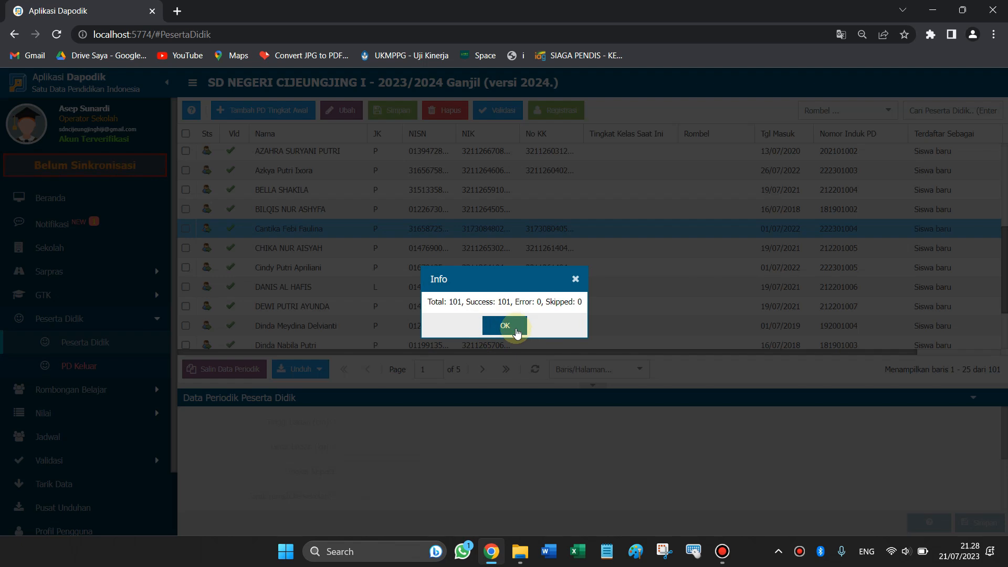
pyautogui.click(505, 324)
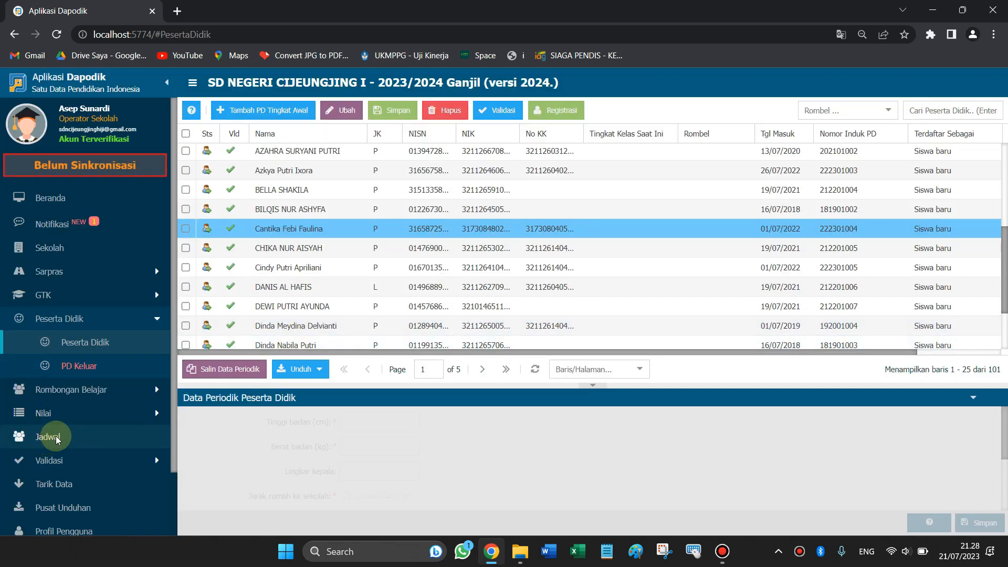
# Return to Validasi Lokal, refresh the Peserta Didik results and read the remaining error.
pyautogui.scroll(-2, 58, 425)
pyautogui.click(55, 404)
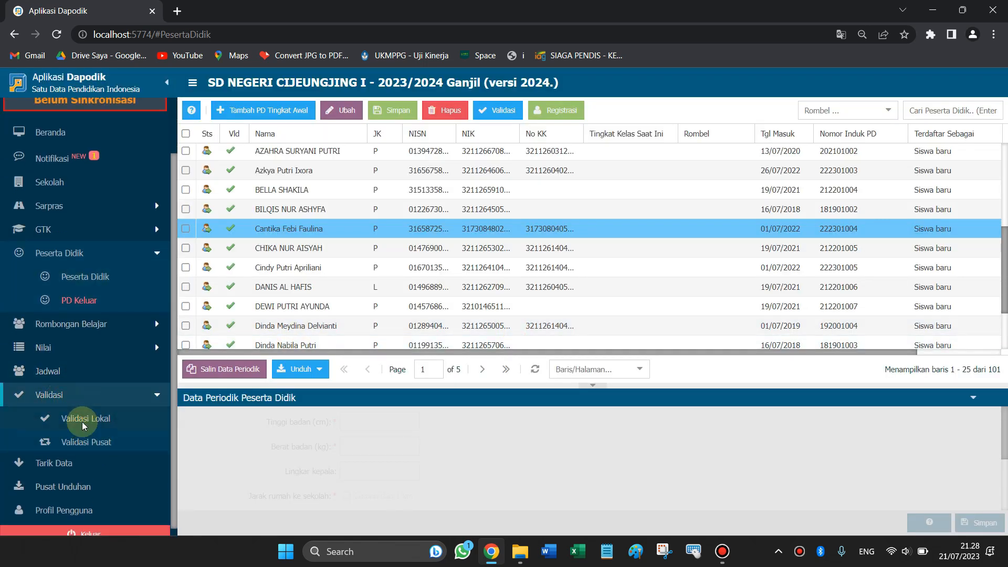
pyautogui.click(126, 420)
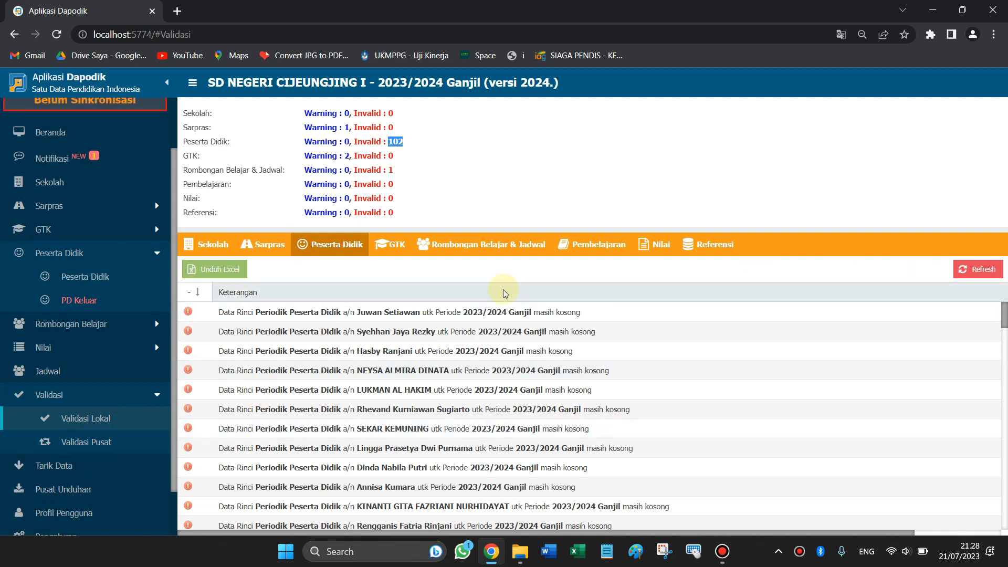
pyautogui.click(976, 270)
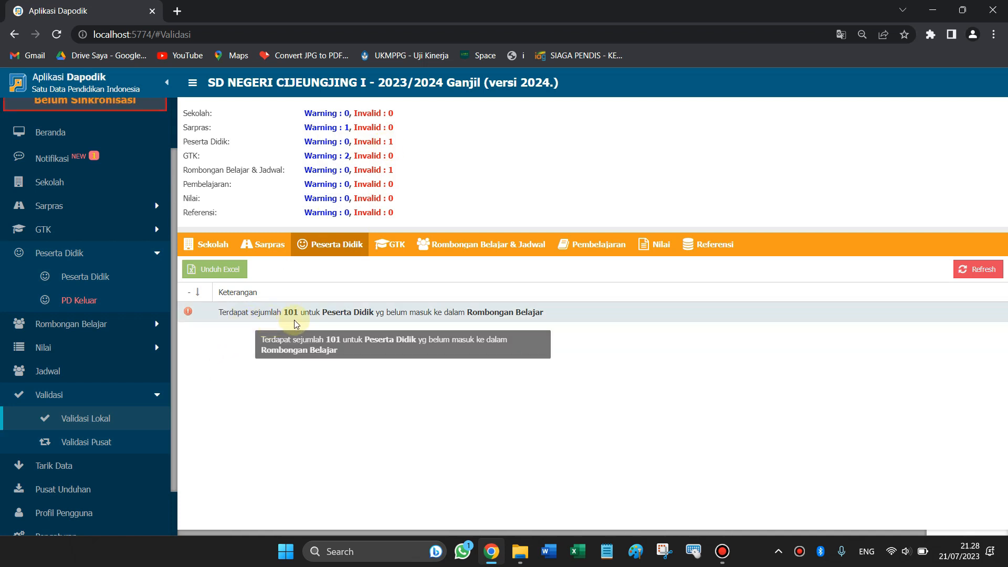
pyautogui.click(461, 312)
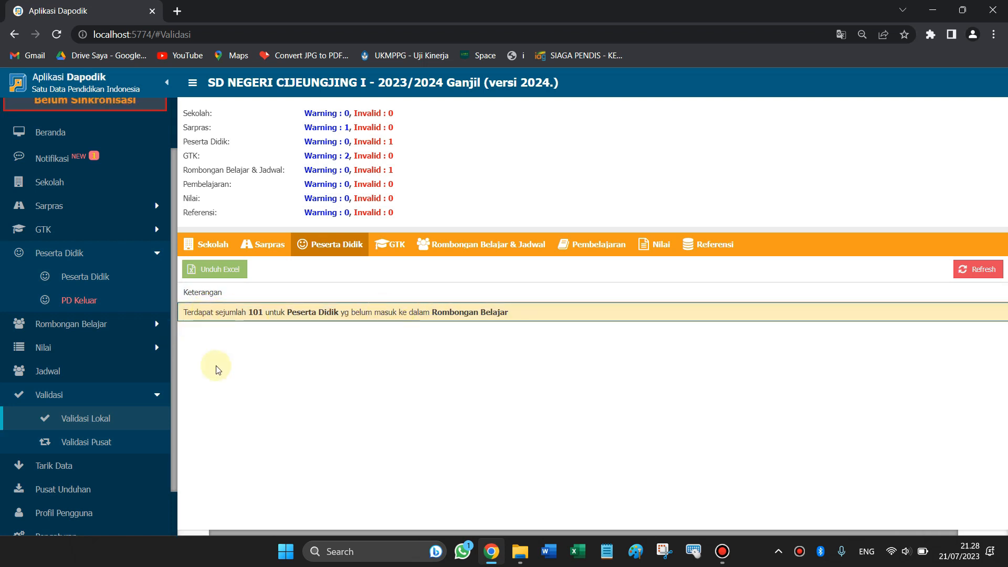
pyautogui.moveTo(427, 532); pyautogui.dragTo(337, 522)
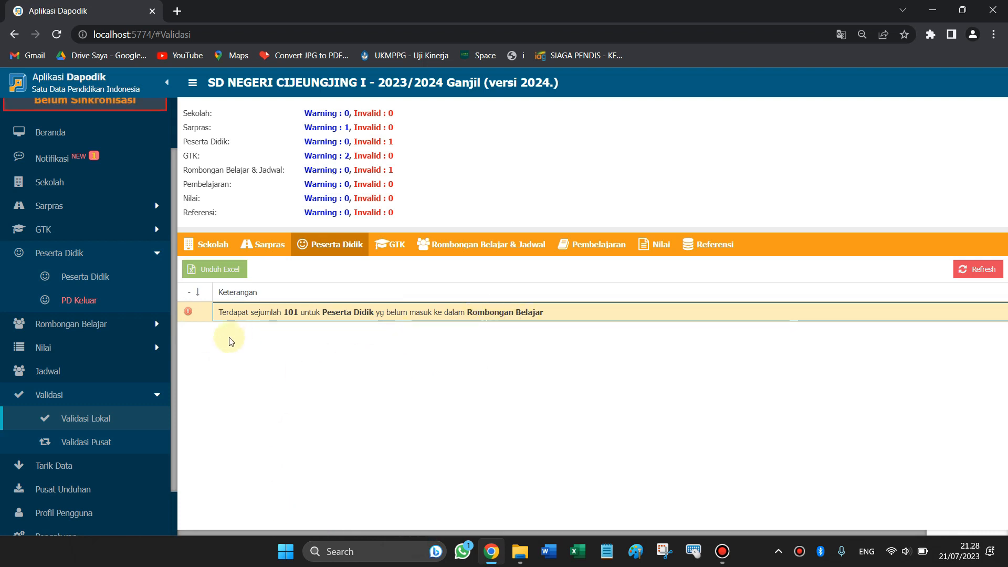
# Open the Reguler class groups under Rombongan Belajar and check which bulk actions are available.
pyautogui.click(155, 262)
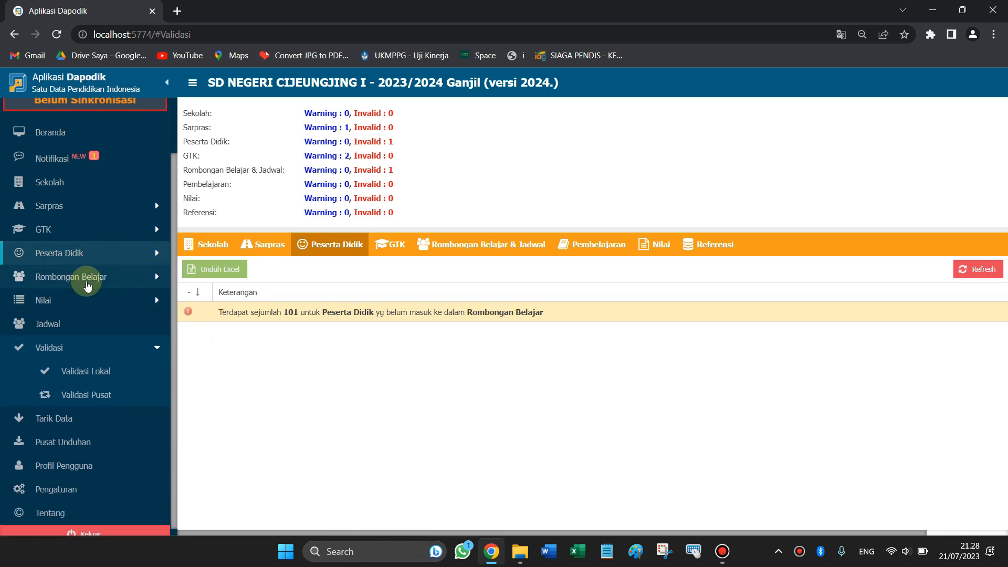
pyautogui.click(79, 282)
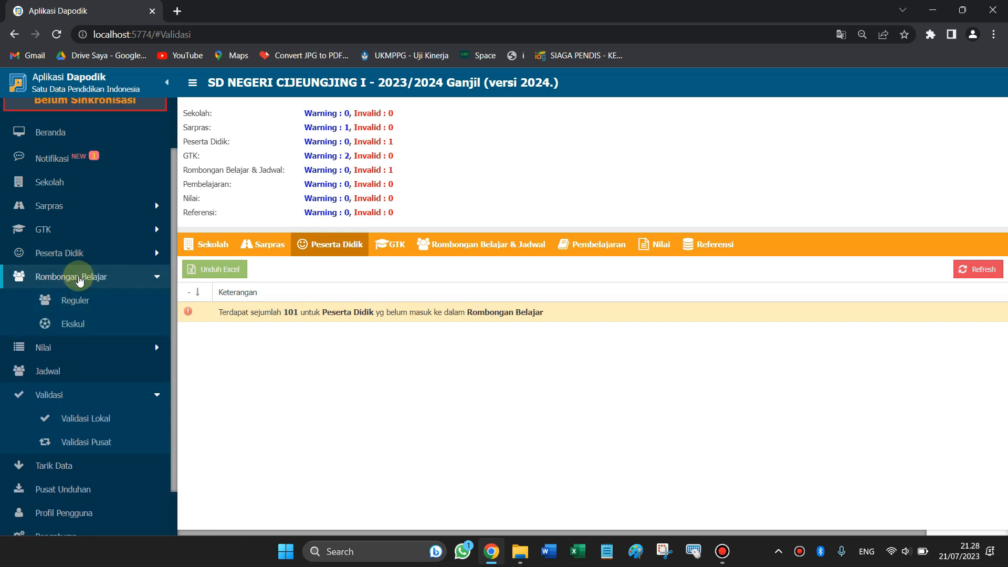
pyautogui.click(71, 303)
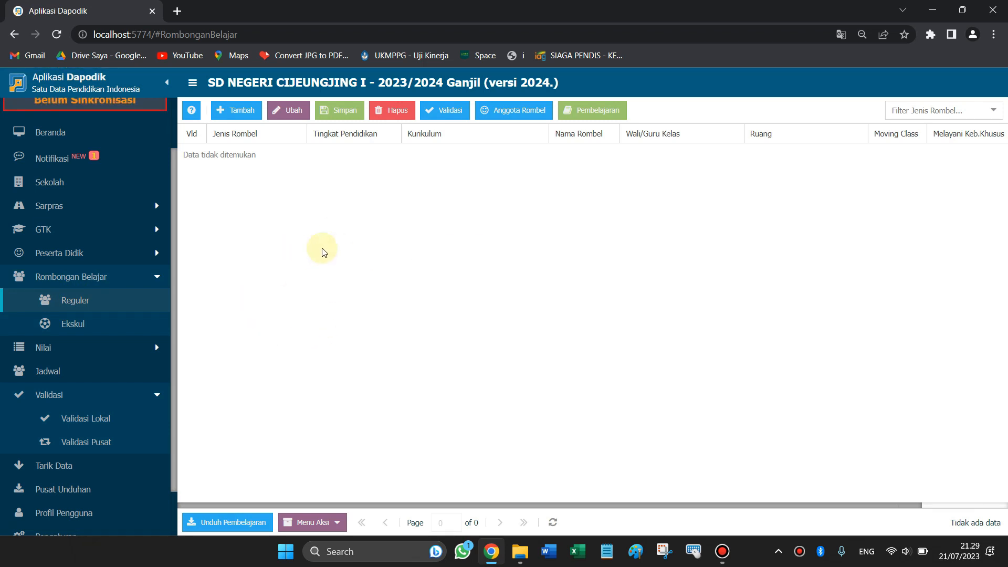
pyautogui.click(337, 523)
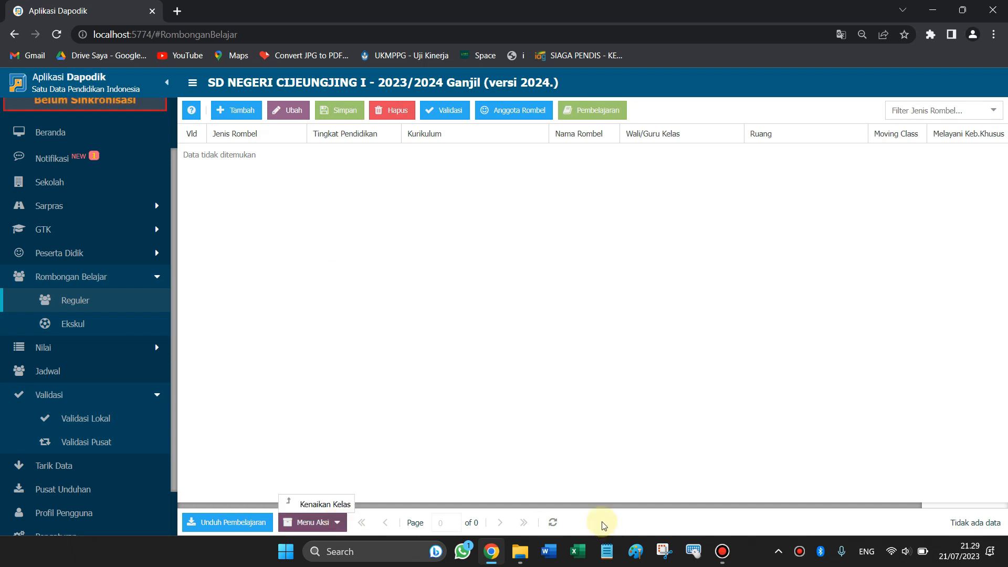
pyautogui.click(586, 467)
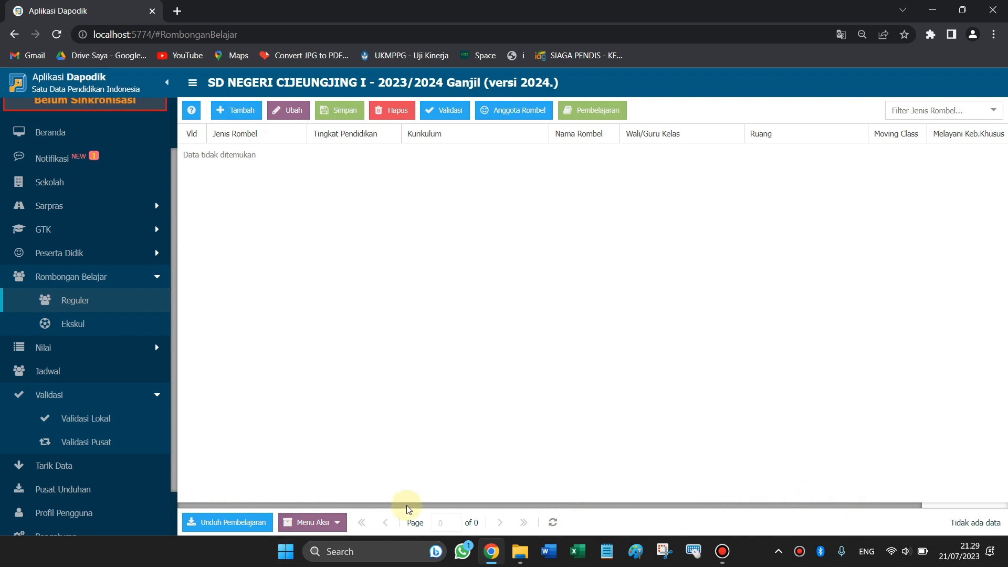
# Promote Kelas 1 from semester 2 T.A 2022/2023 using Kenaikan Kelas and confirm the promotion.
pyautogui.click(333, 522)
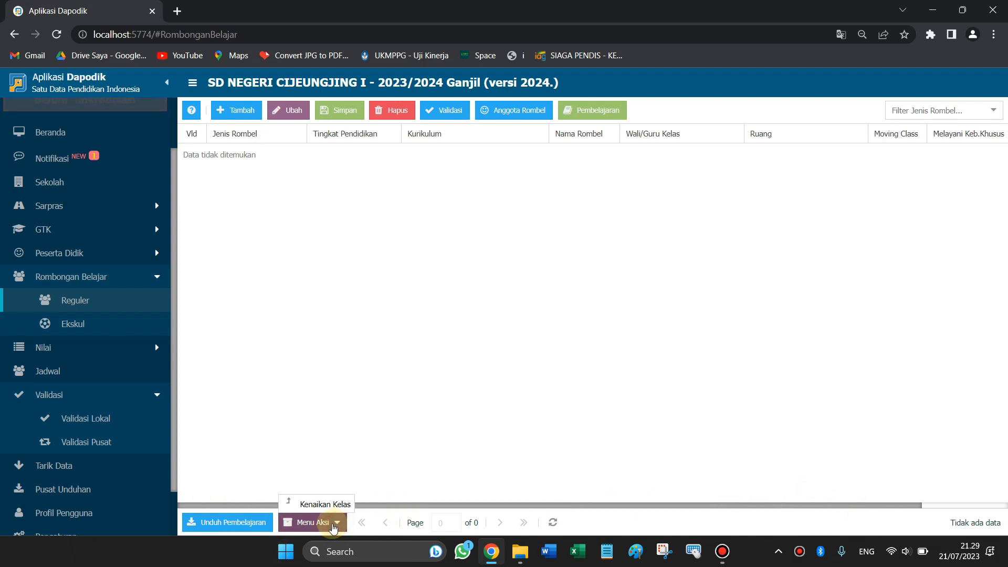
pyautogui.click(307, 506)
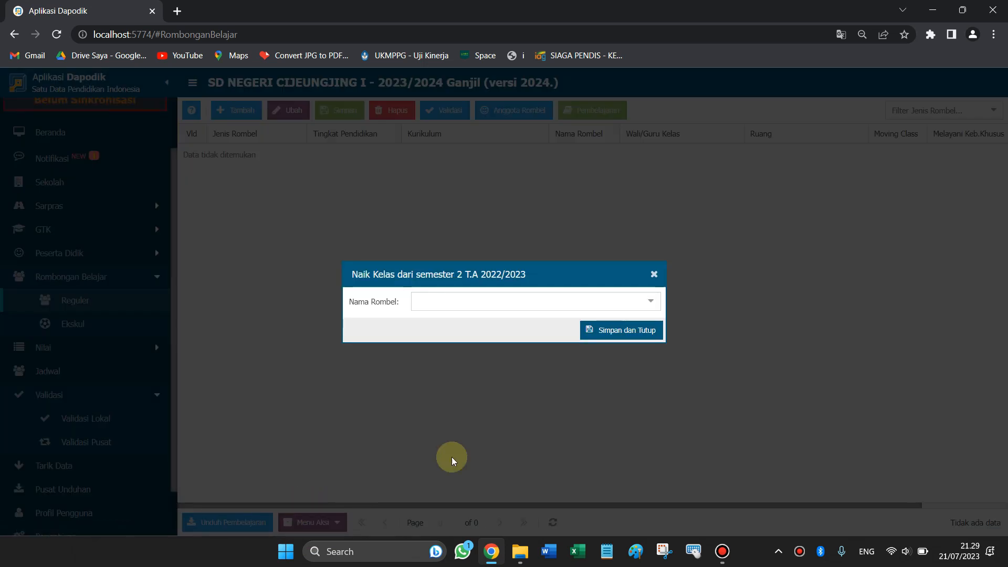
pyautogui.click(651, 304)
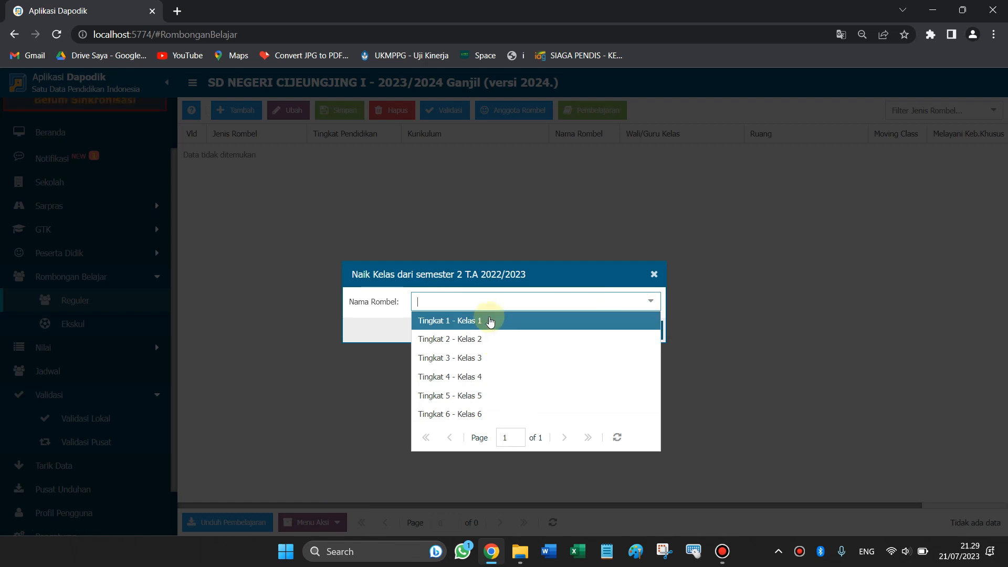
pyautogui.click(490, 321)
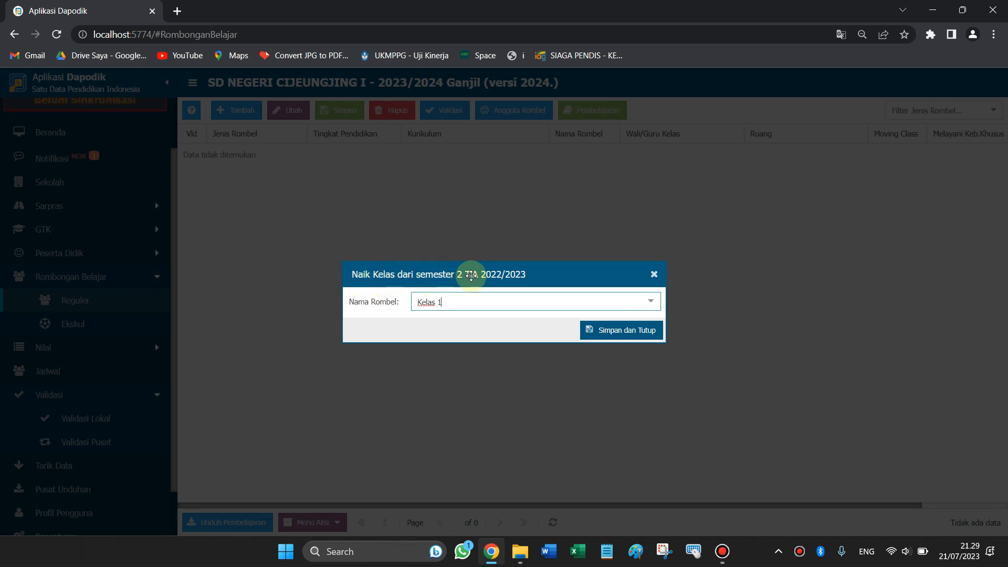
pyautogui.click(628, 331)
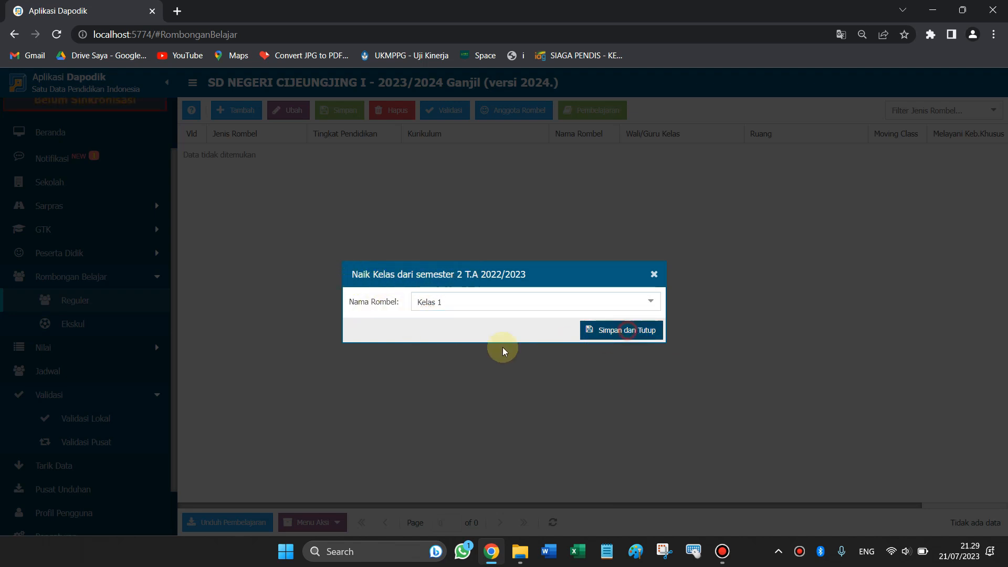
pyautogui.click(480, 334)
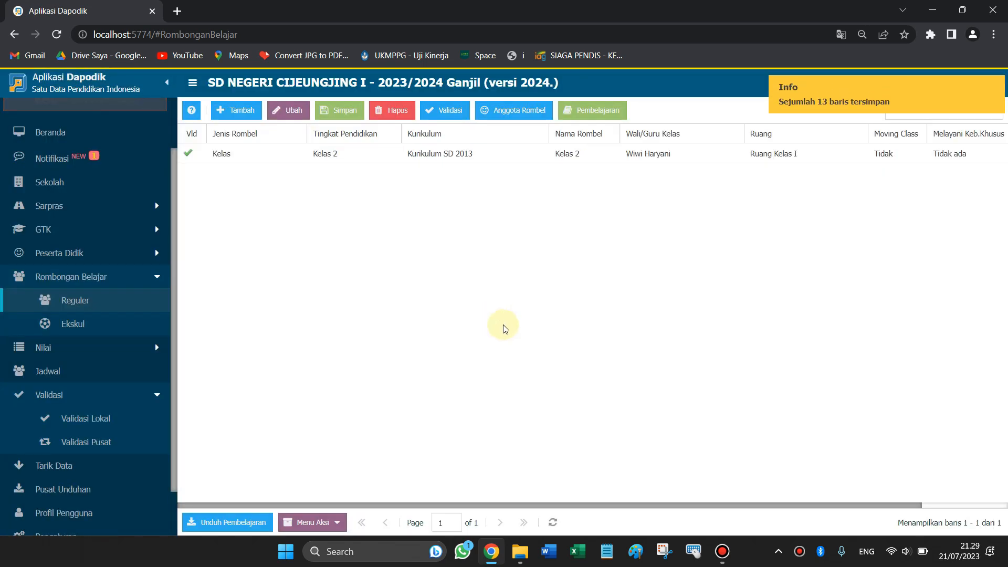
# Promote Kelas 2 from semester 2 T.A 2022/2023 using Kenaikan Kelas and confirm the promotion.
pyautogui.click(335, 522)
pyautogui.click(335, 507)
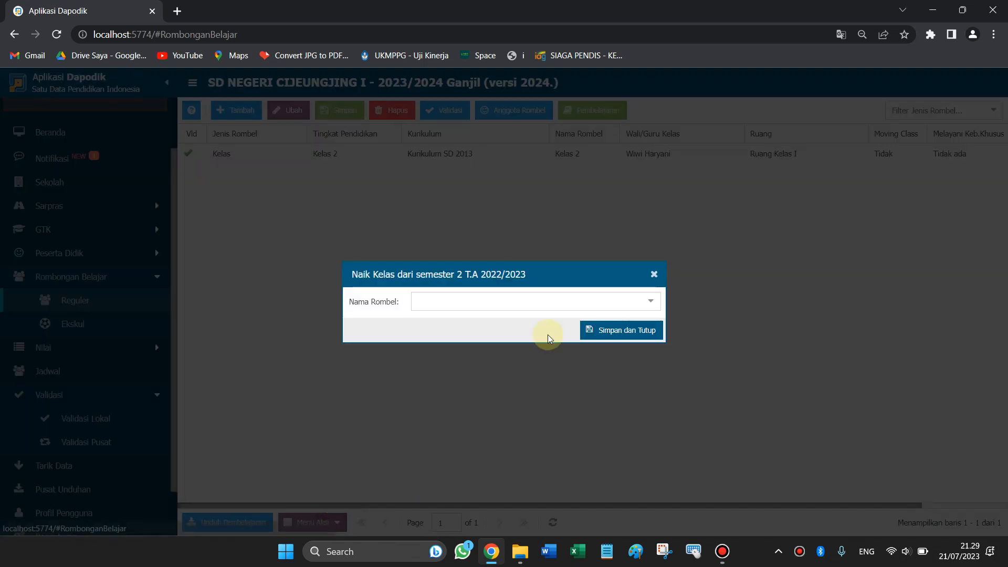
pyautogui.click(650, 303)
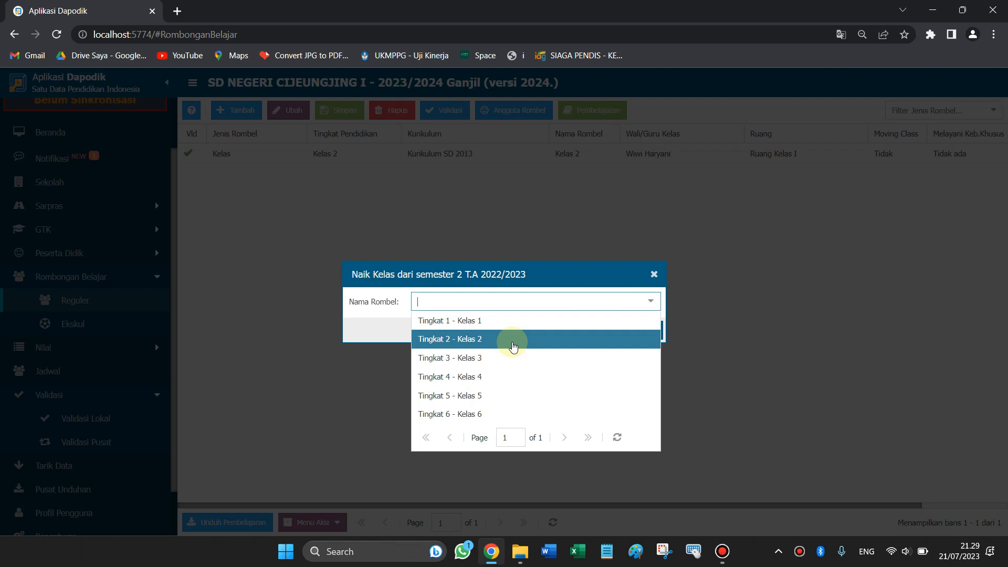
pyautogui.click(472, 339)
pyautogui.click(608, 330)
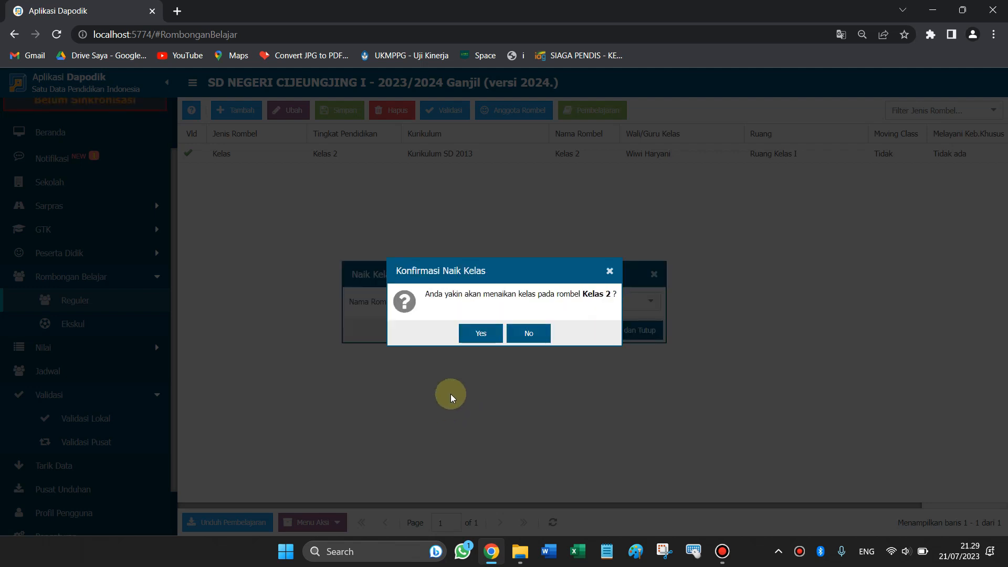
pyautogui.click(480, 334)
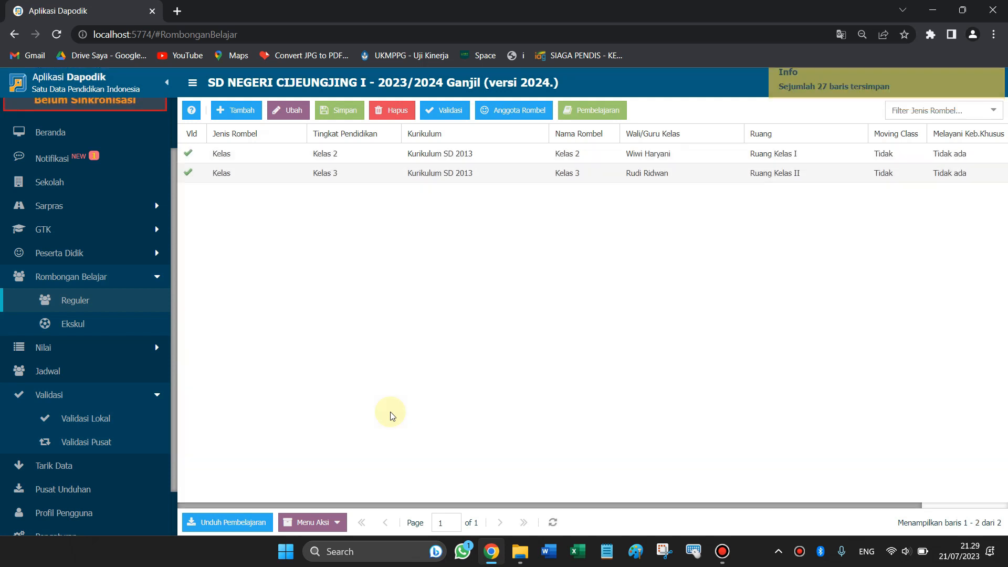
# Promote Kelas 3 from semester 2 T.A 2022/2023 using Kenaikan Kelas and confirm the promotion.
pyautogui.click(336, 523)
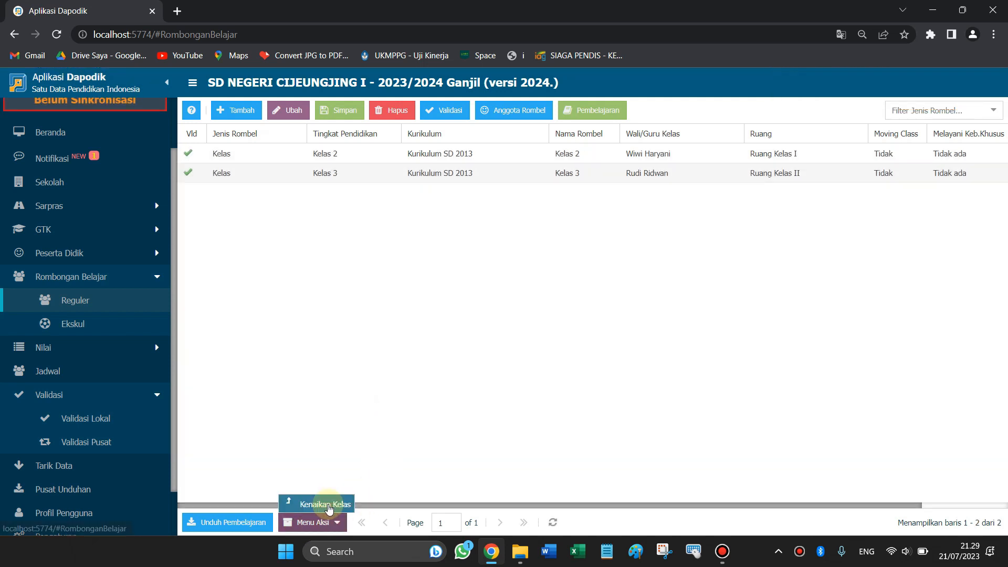
pyautogui.click(318, 504)
pyautogui.click(650, 301)
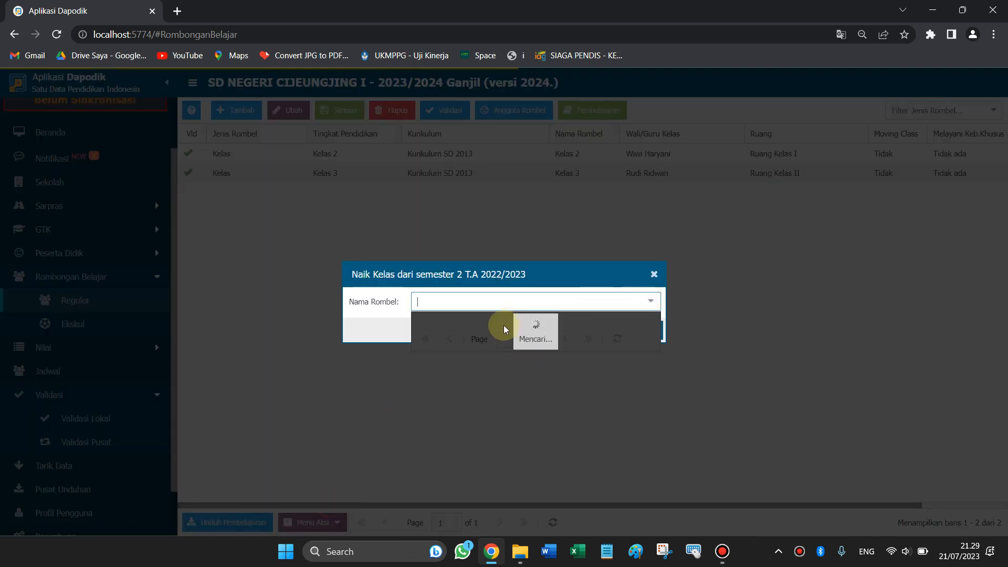
pyautogui.click(481, 354)
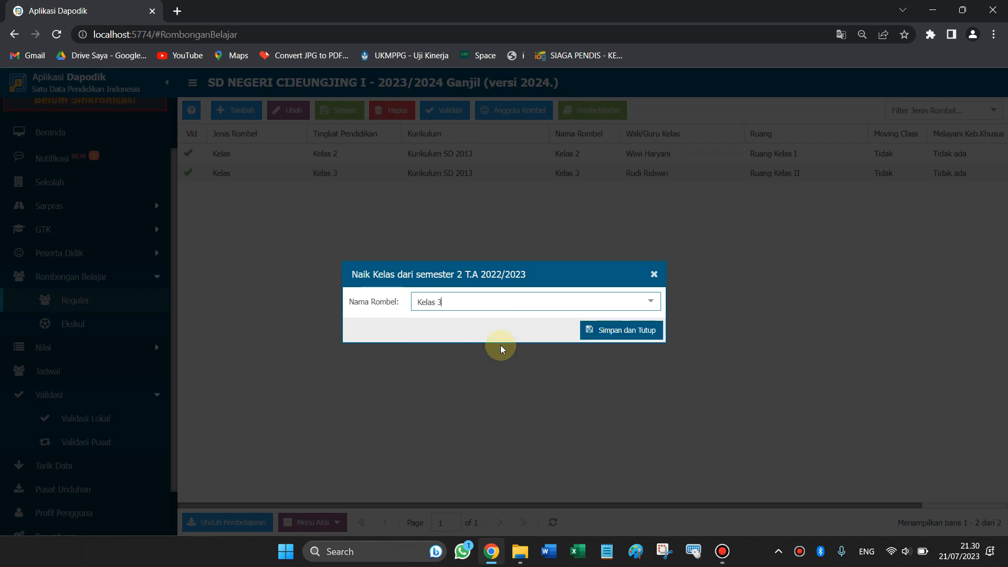
pyautogui.click(625, 332)
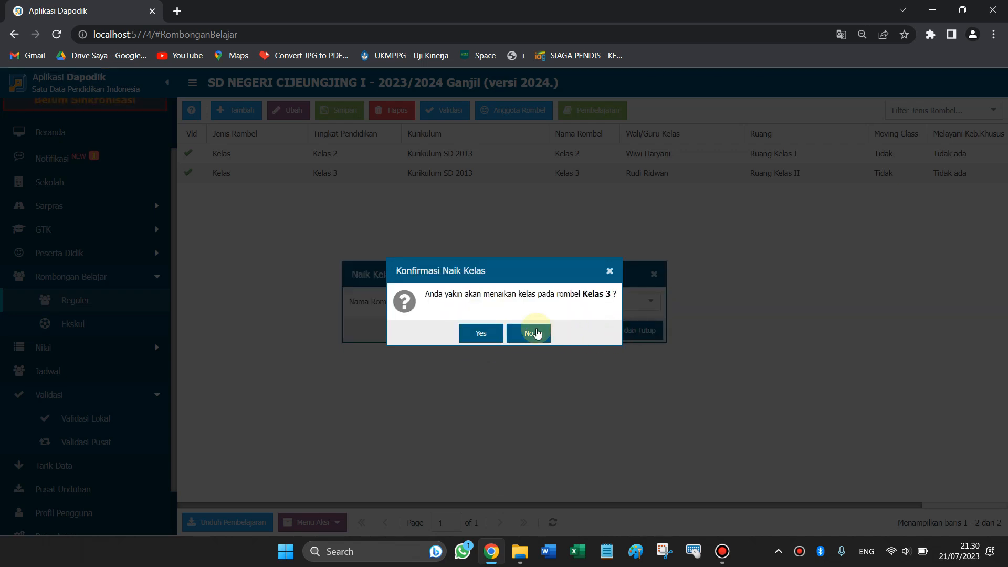
pyautogui.click(481, 332)
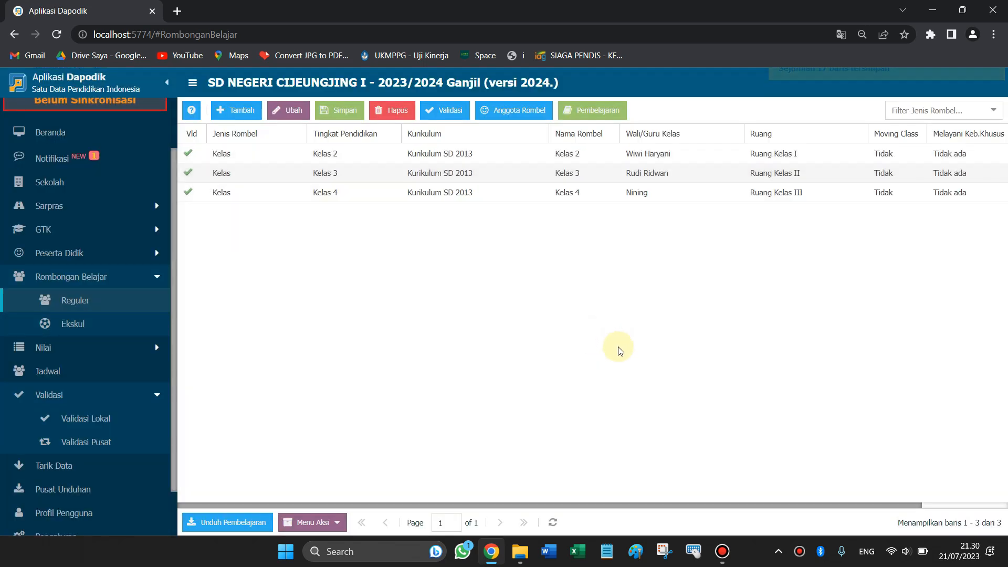
# Promote Kelas 4 from semester 2 T.A 2022/2023 using Kenaikan Kelas and confirm the promotion.
pyautogui.click(337, 523)
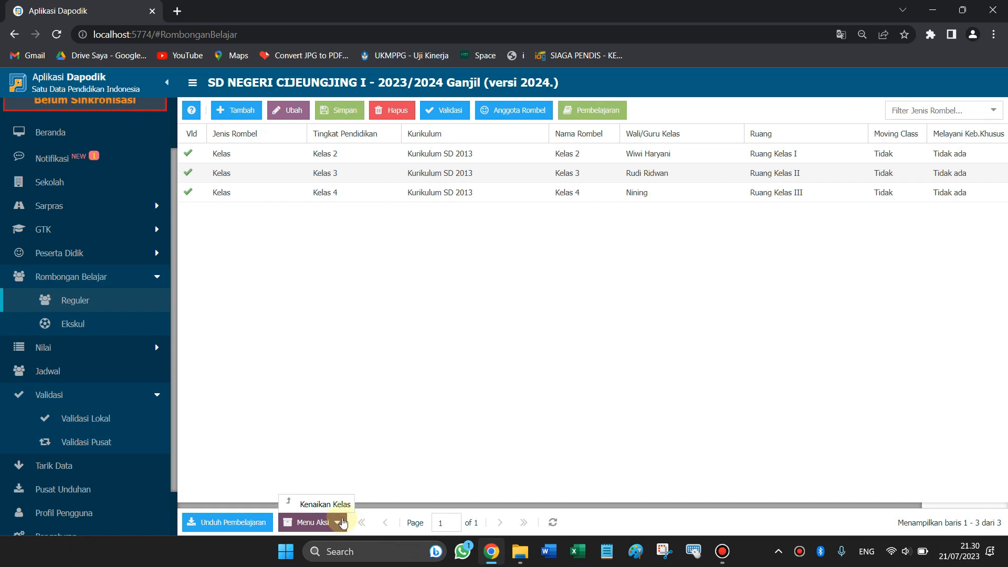
pyautogui.click(317, 504)
pyautogui.click(643, 302)
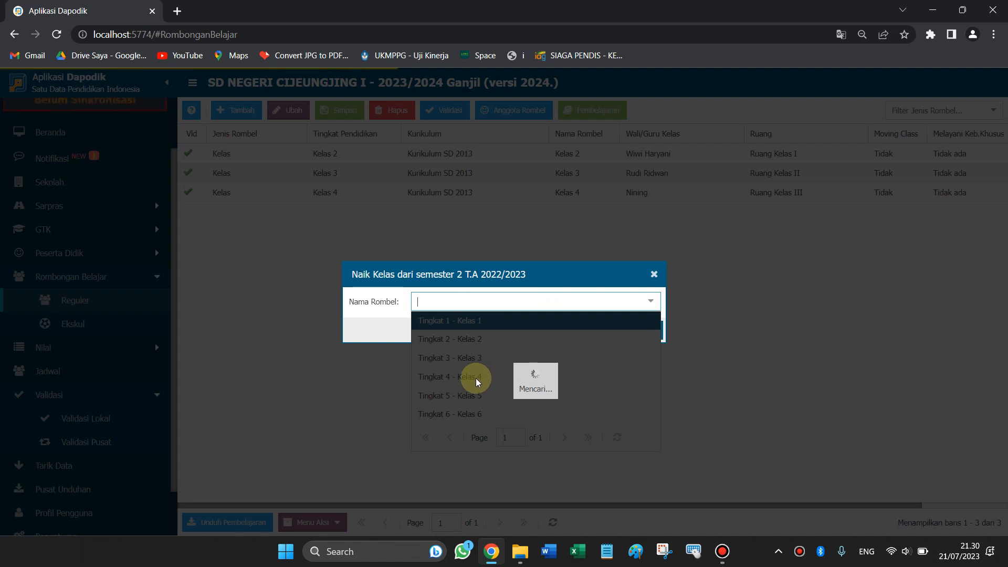
pyautogui.click(476, 377)
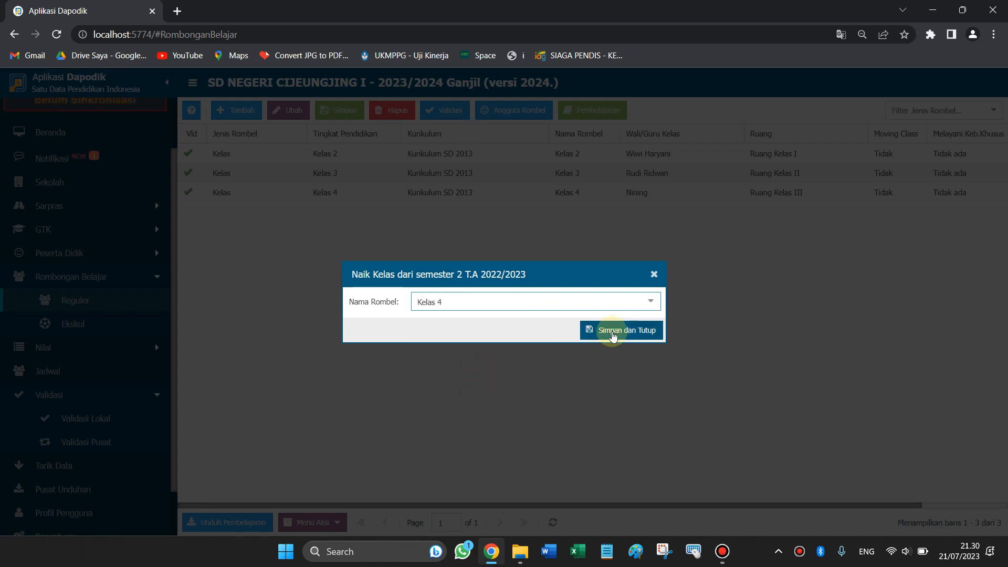
pyautogui.click(613, 334)
pyautogui.click(481, 334)
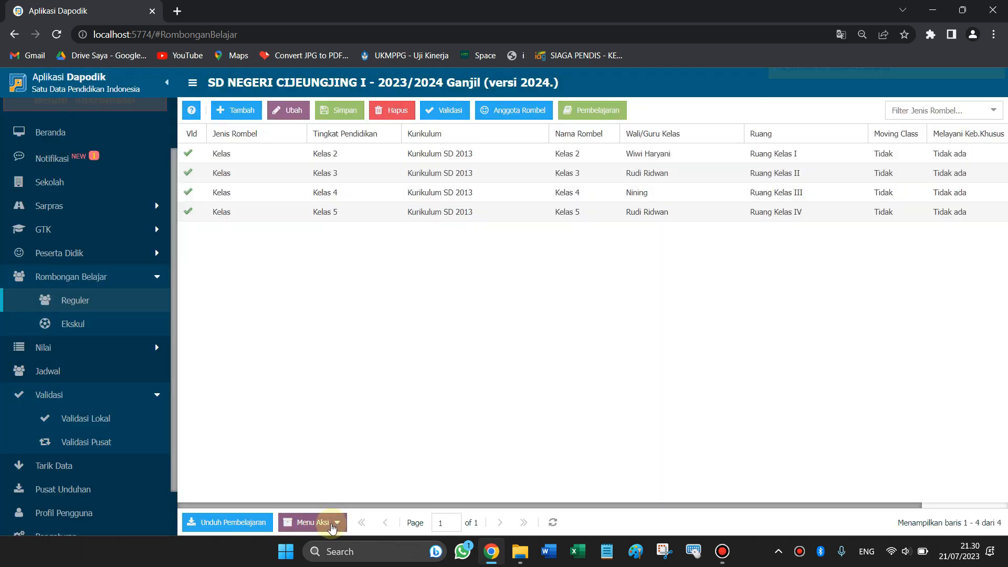
# Promote Kelas 5 from semester 2 T.A 2022/2023 using Kenaikan Kelas and confirm the promotion.
pyautogui.click(334, 523)
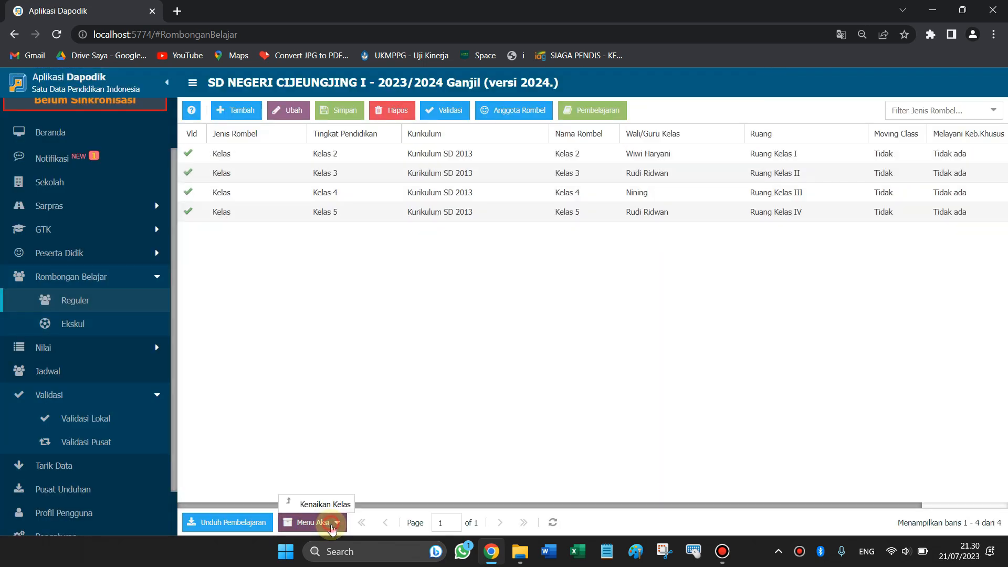
pyautogui.click(326, 505)
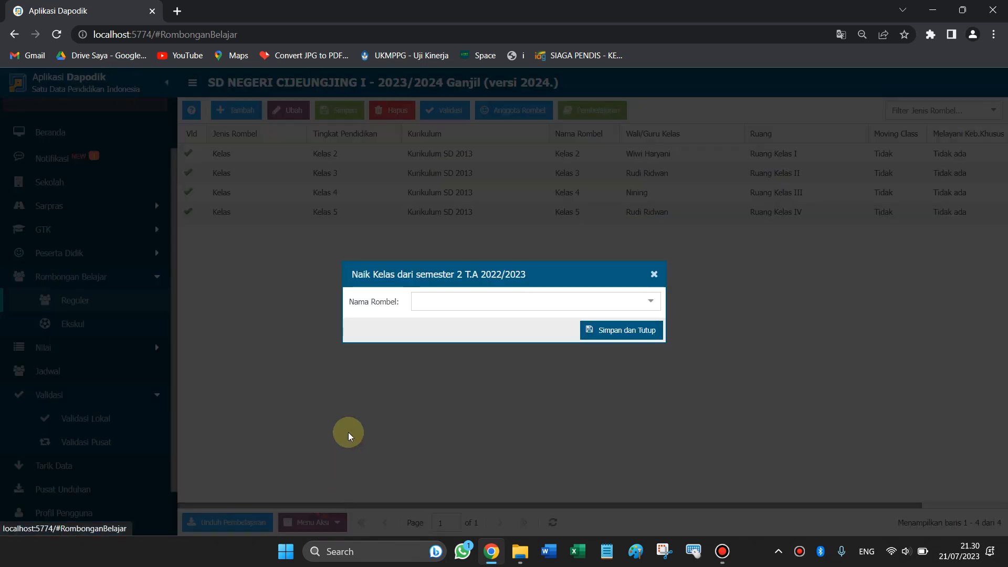
pyautogui.click(651, 303)
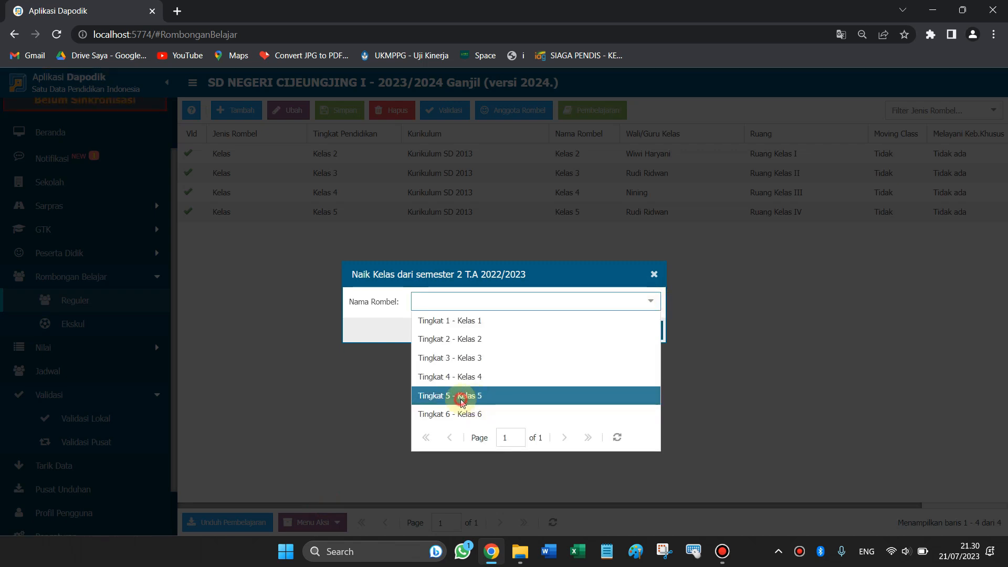
pyautogui.click(461, 401)
pyautogui.click(628, 330)
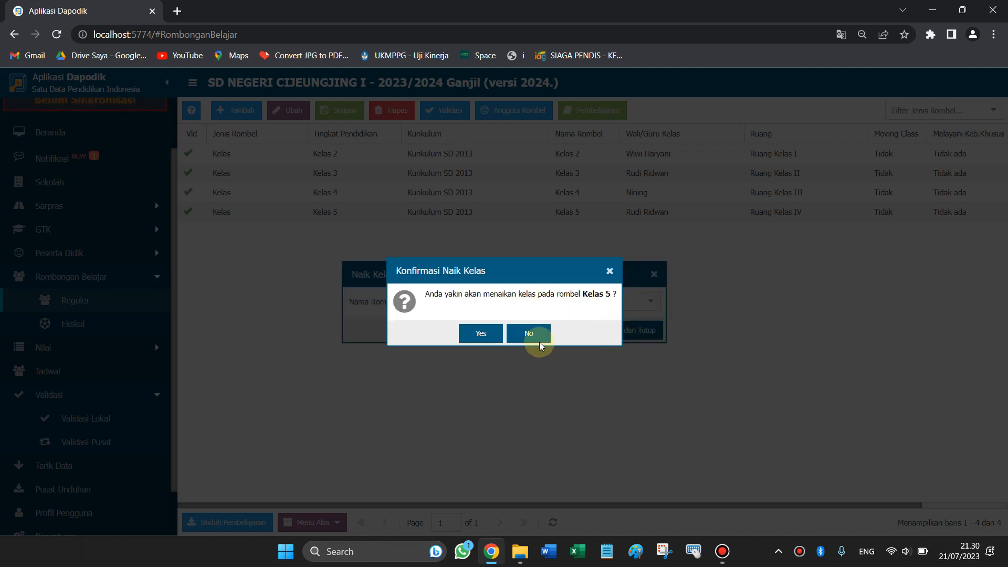
pyautogui.click(479, 334)
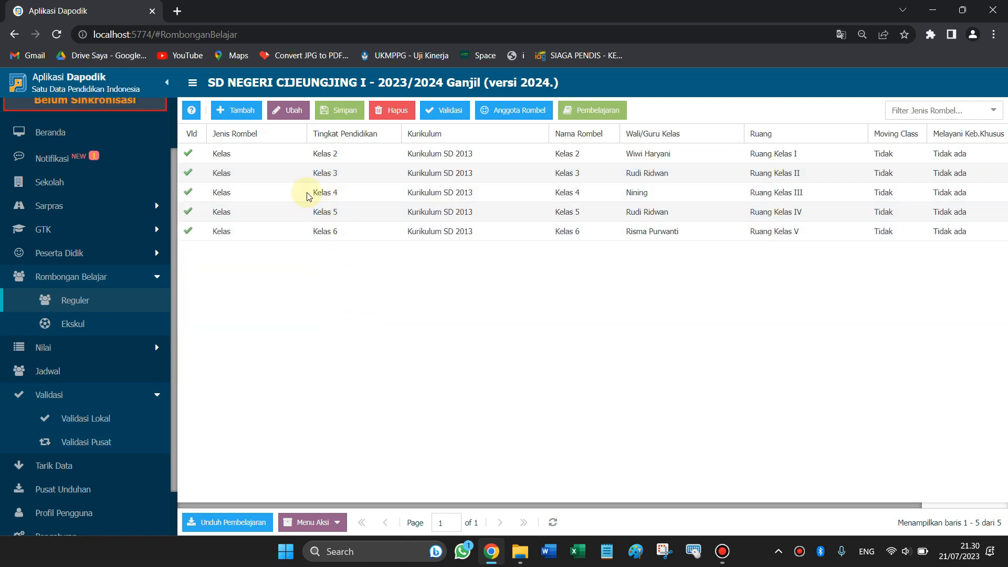
# Add a new regular class group with Jenis Rombel Kelas and Tingkat Pendidikan Kelas 1.
pyautogui.click(231, 110)
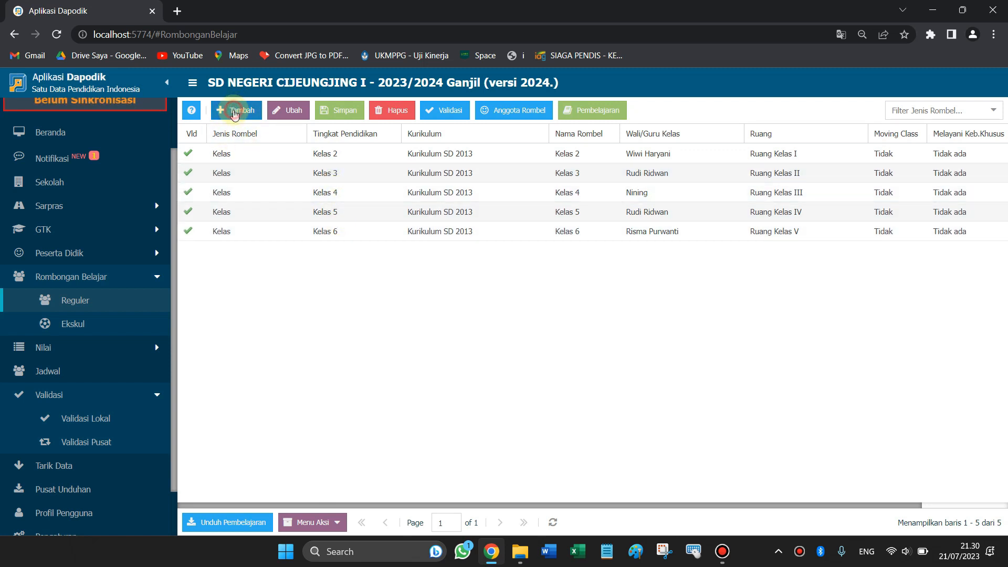
pyautogui.click(297, 155)
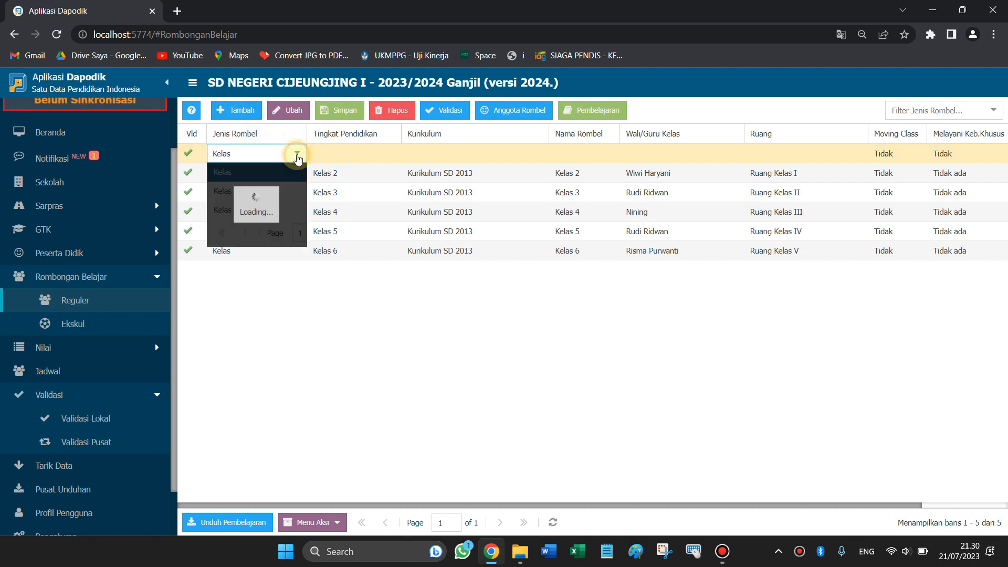
pyautogui.click(252, 172)
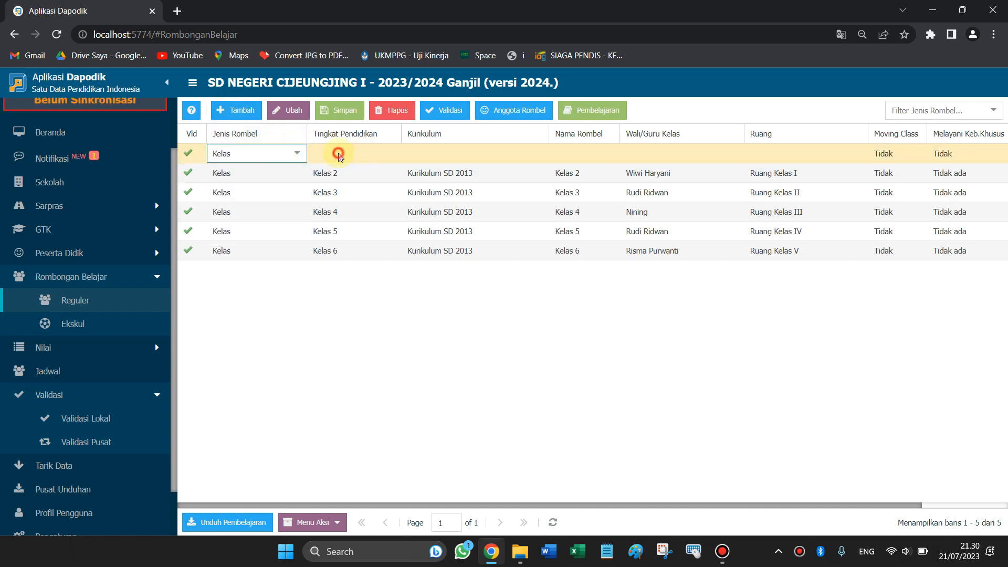
pyautogui.click(338, 155)
pyautogui.click(388, 153)
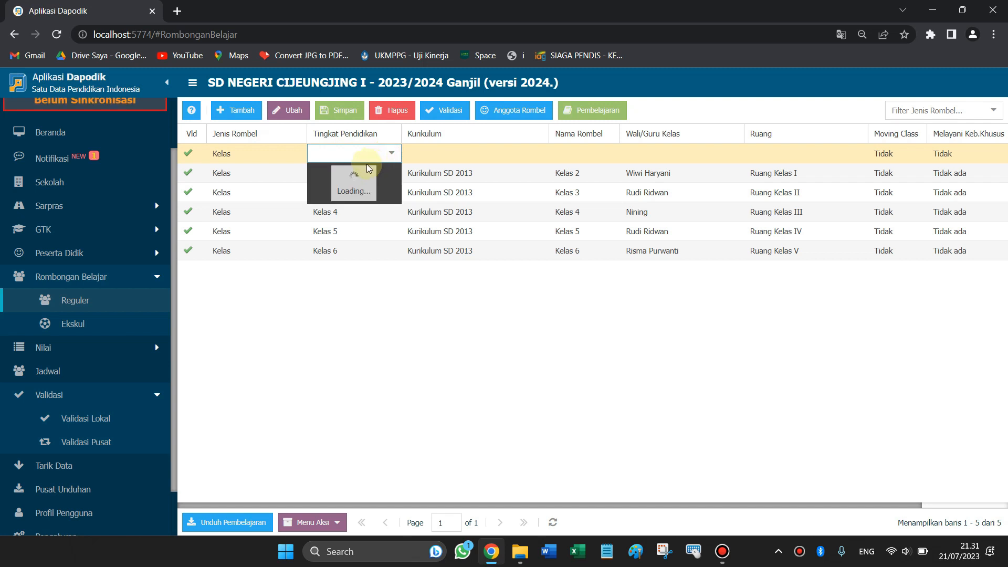
pyautogui.click(344, 172)
# Set the new class group's Kurikulum to Kurikulum SD Merdeka and its Nama Rombel to Kelas 1.
pyautogui.click(439, 153)
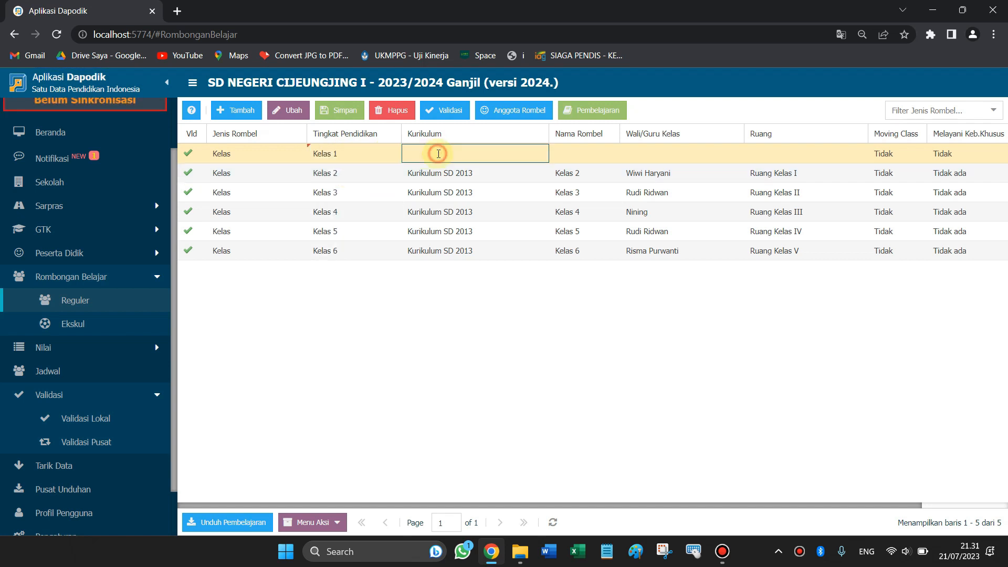
pyautogui.click(540, 156)
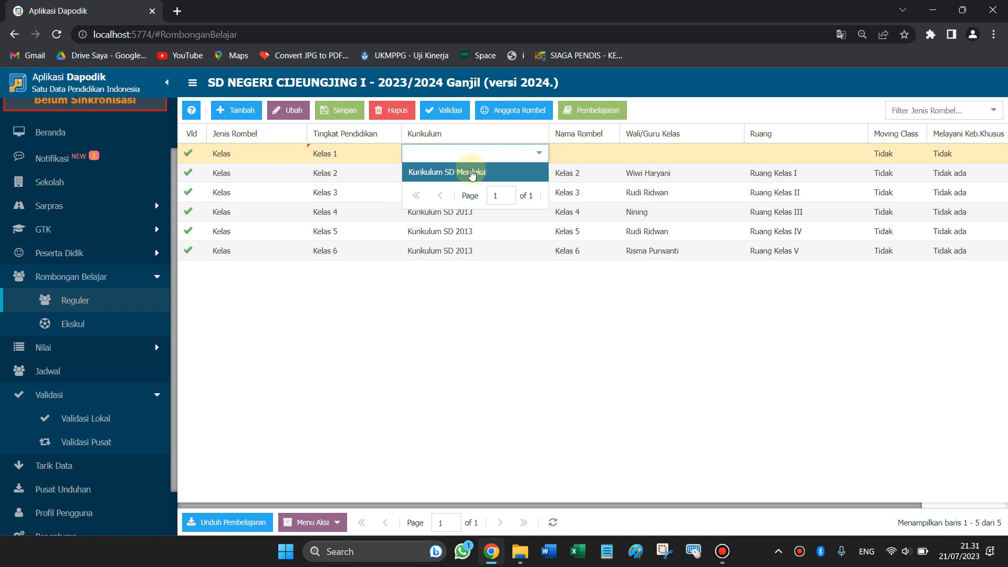
pyautogui.click(471, 172)
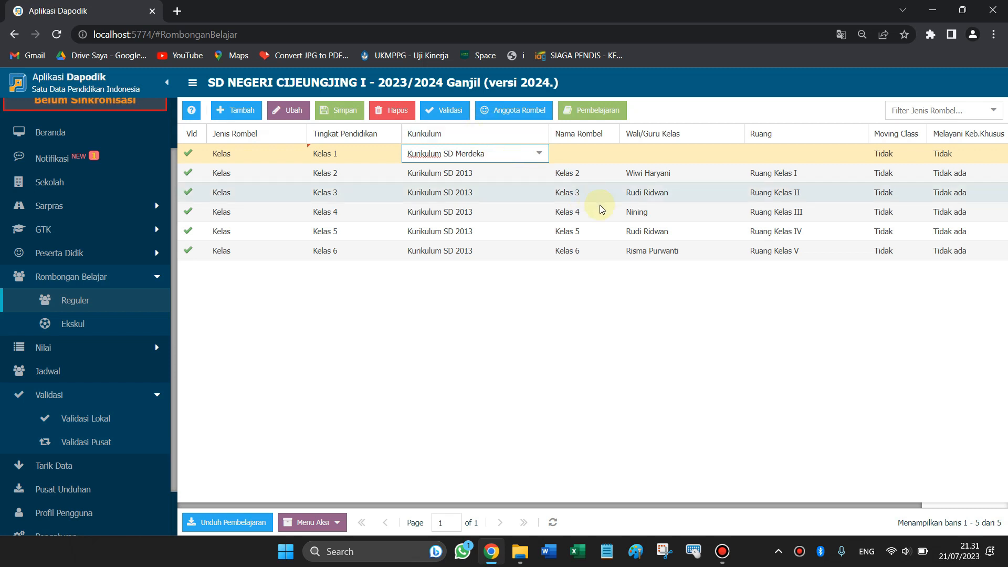
pyautogui.click(587, 154)
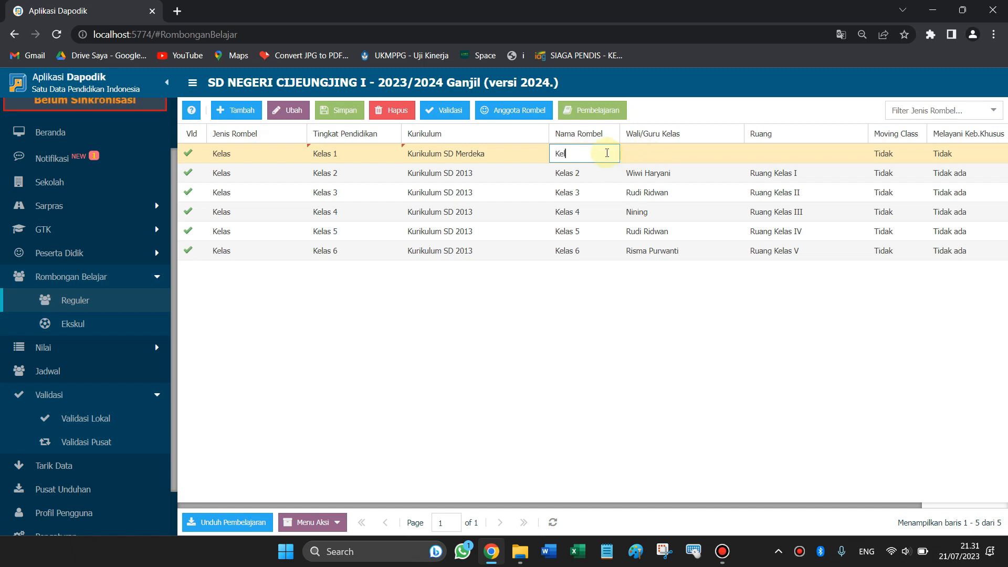
pyautogui.write('Kelas 1')
# Try to choose a Wali/Guru Kelas for the new Kelas 1 class group.
pyautogui.click(691, 154)
pyautogui.click(734, 154)
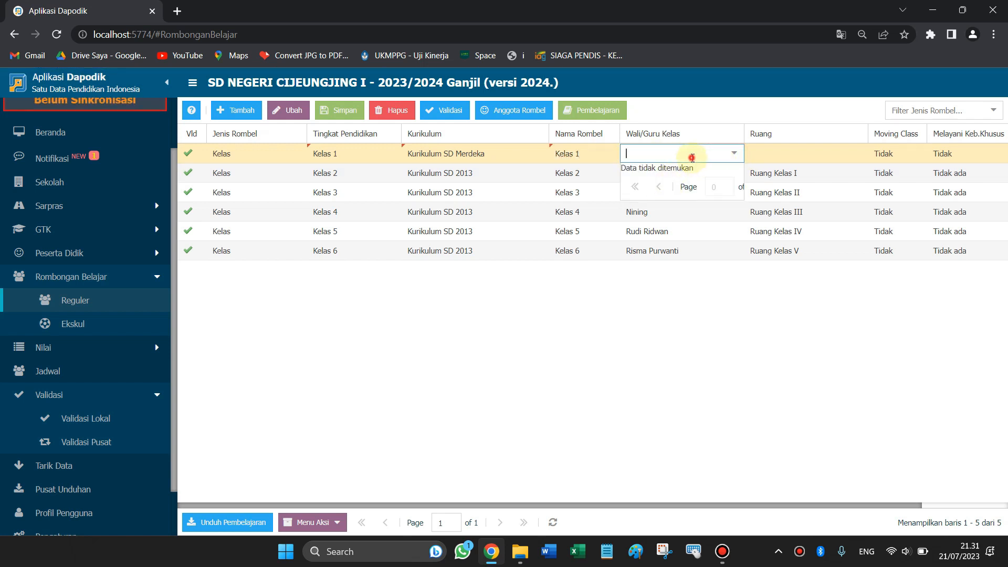
pyautogui.click(689, 132)
pyautogui.click(663, 155)
pyautogui.click(734, 153)
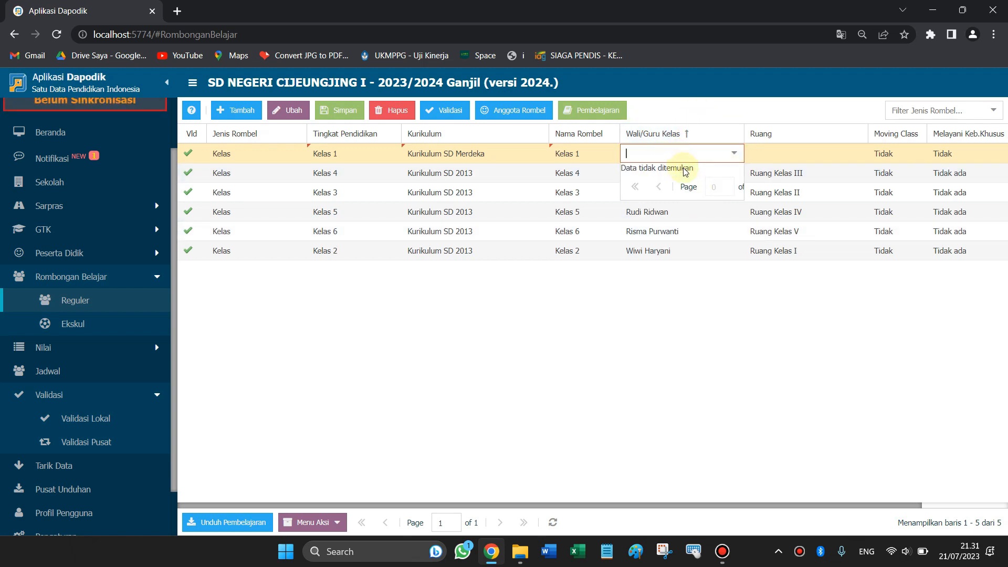
pyautogui.click(733, 153)
pyautogui.click(659, 304)
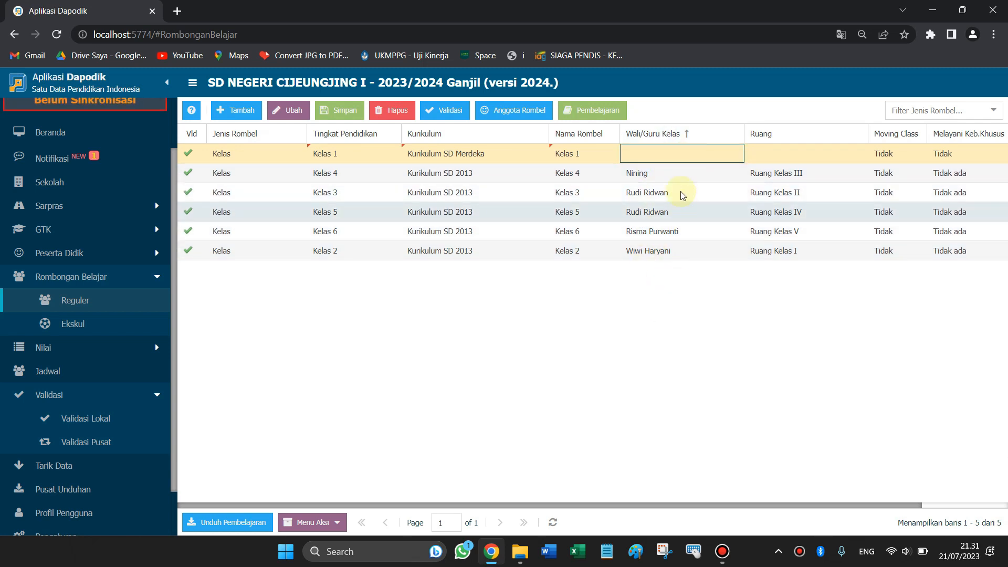
# Copy all teacher assignments in the GTK Guru list from TA 2022/2023 with Salin Penugasan and confirm.
pyautogui.click(88, 238)
pyautogui.click(72, 257)
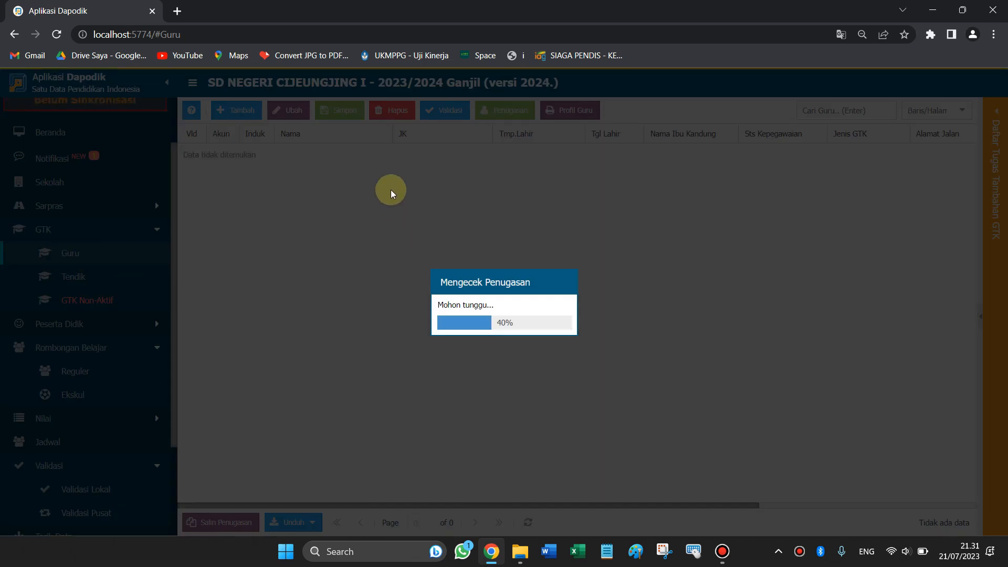
pyautogui.click(504, 325)
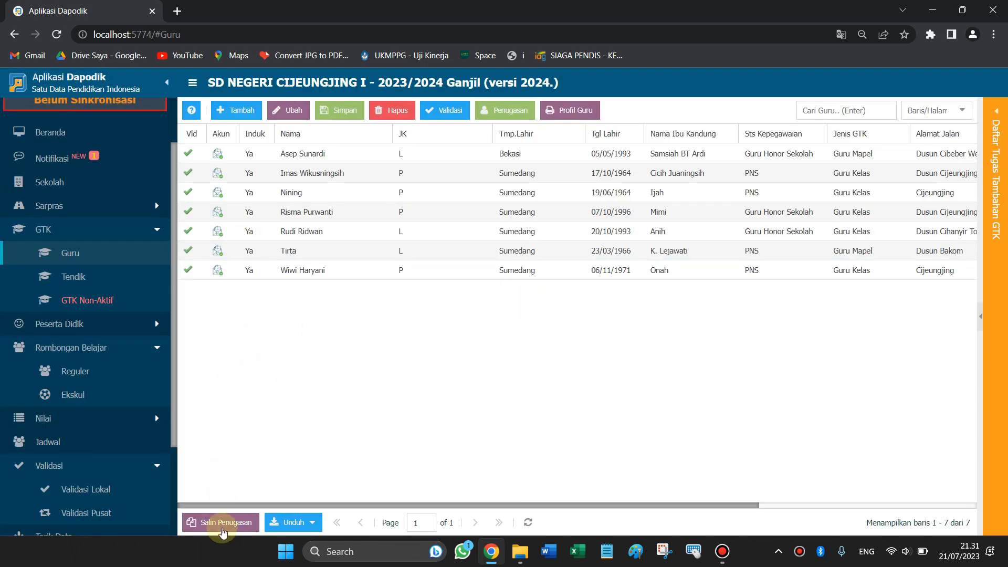
pyautogui.click(220, 525)
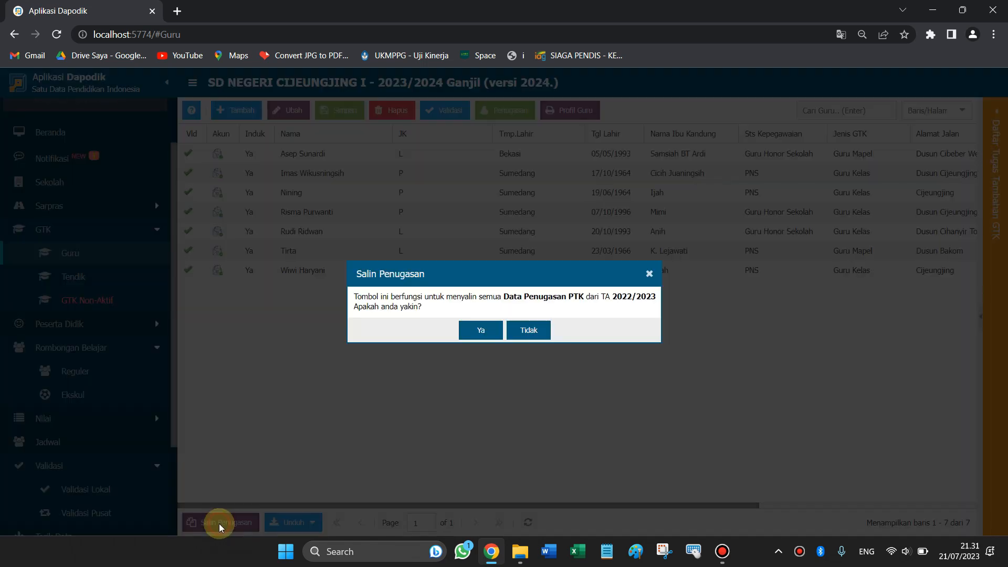
pyautogui.click(481, 336)
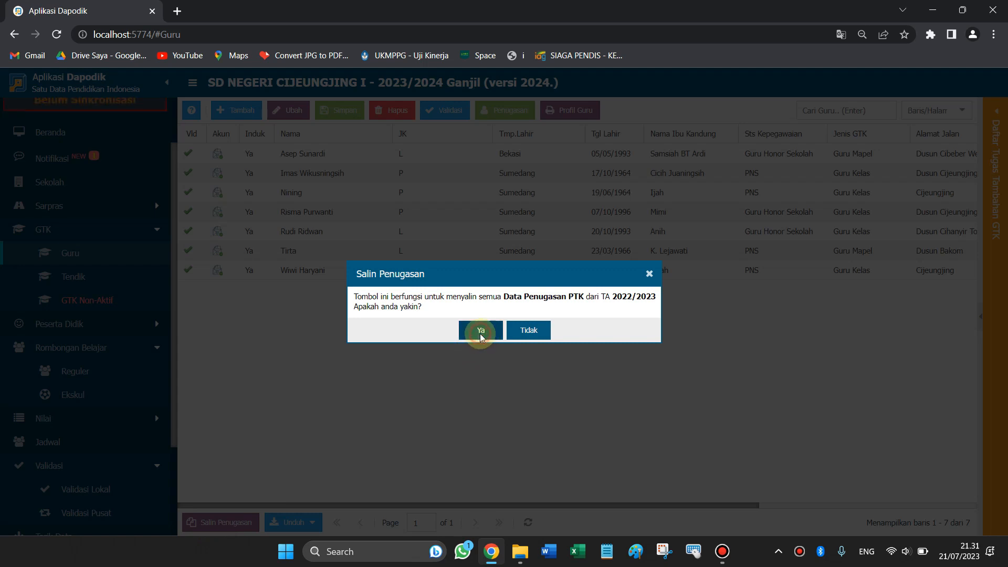
pyautogui.click(504, 326)
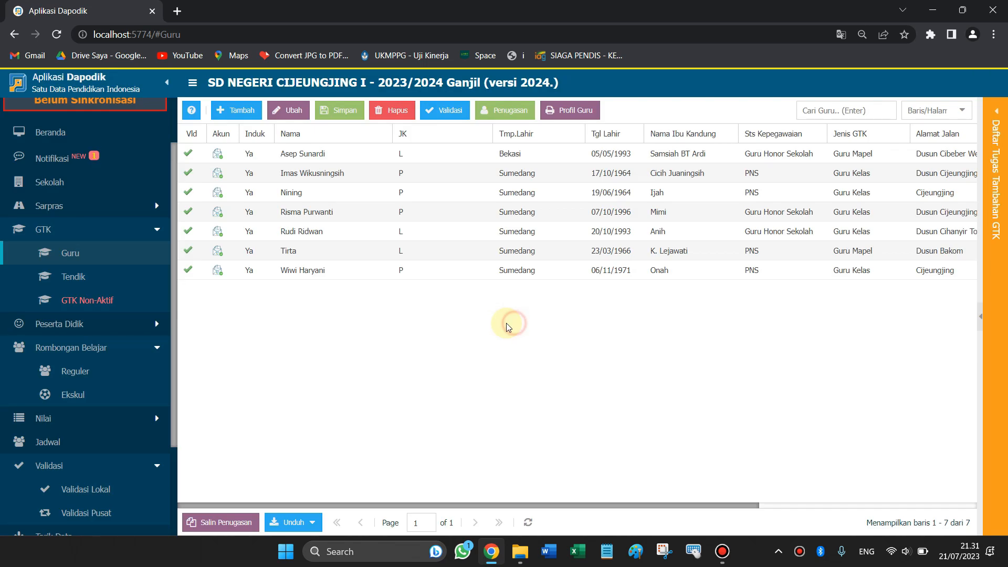
# Copy the staff assignments from TA 2022/2023 in the GTK Tendik list with Salin Penugasan and confirm.
pyautogui.click(75, 281)
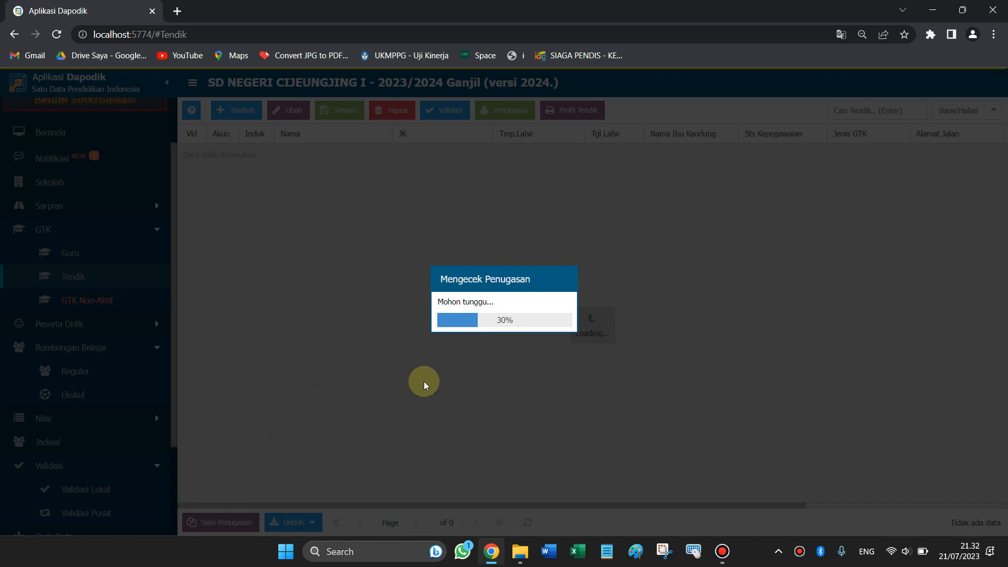
pyautogui.click(504, 326)
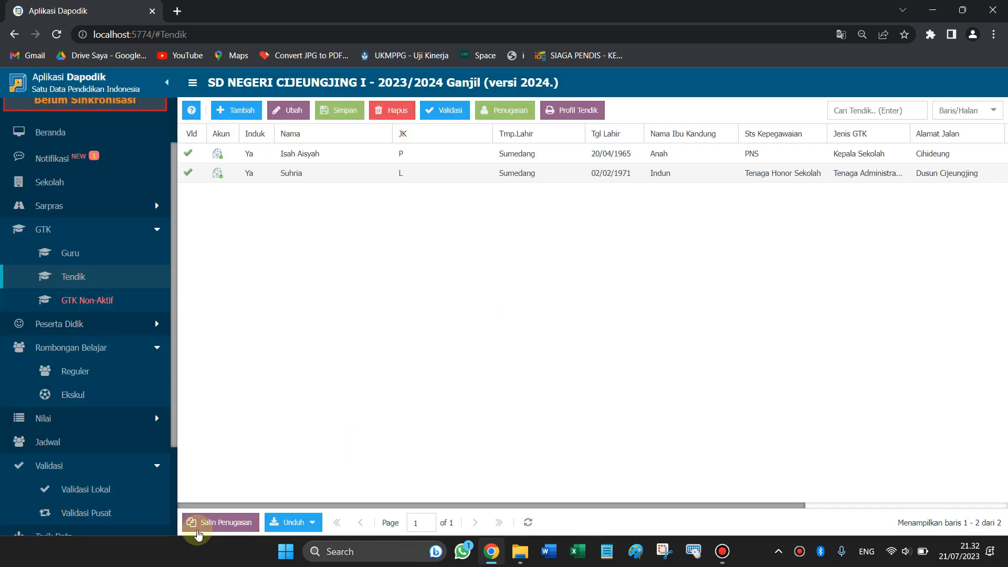
pyautogui.click(226, 520)
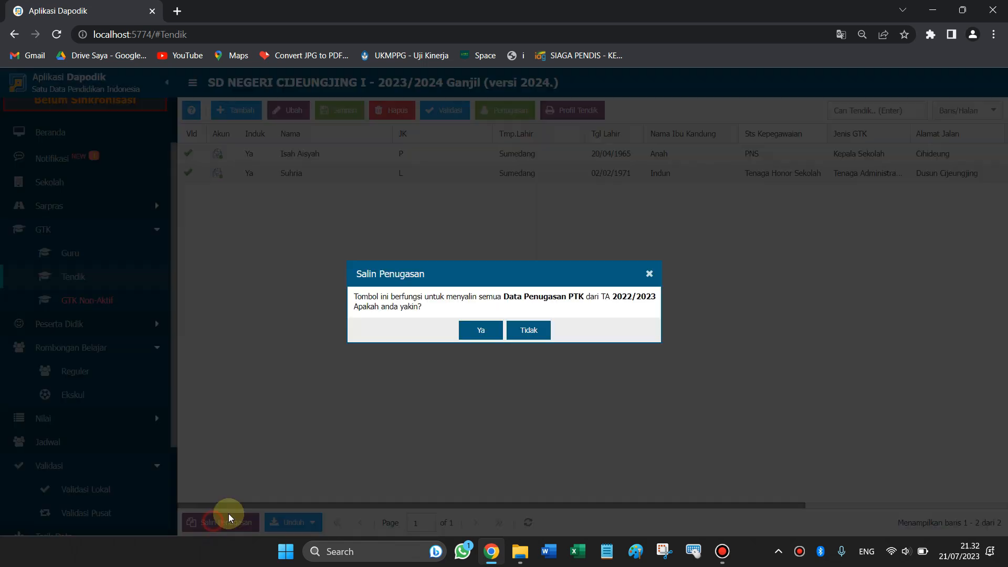
pyautogui.click(463, 330)
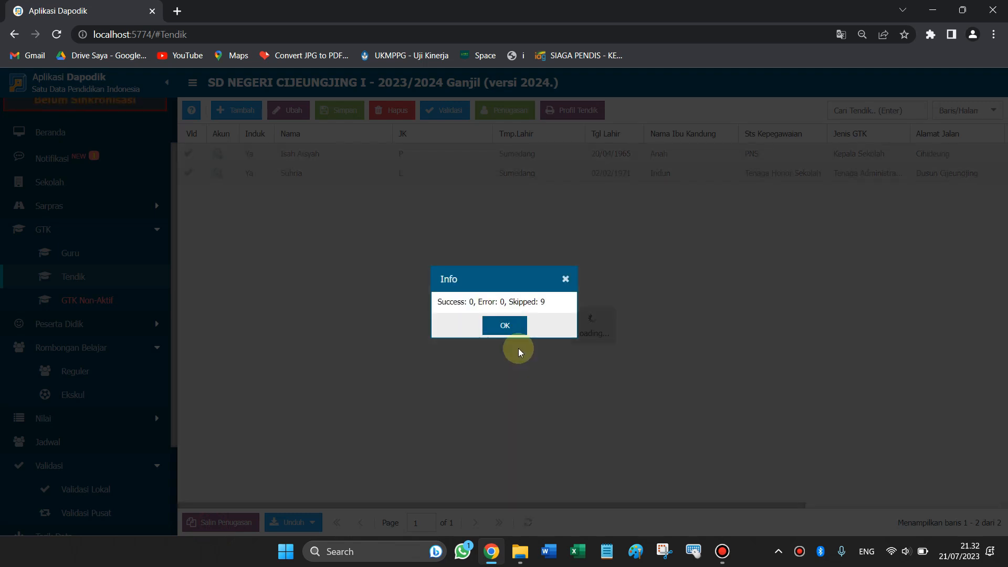
pyautogui.click(497, 324)
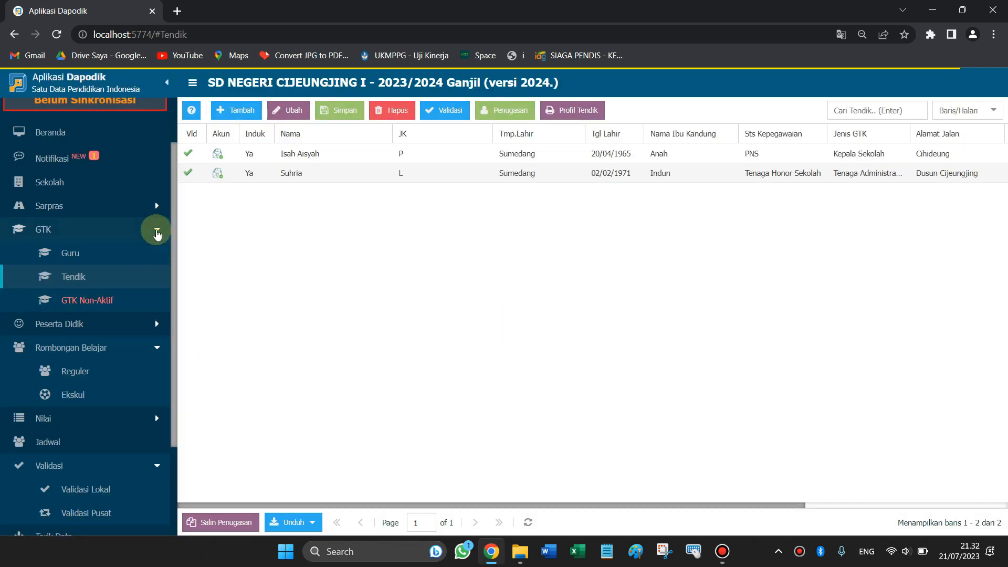
# Collapse the GTK and Validasi groups and open the Reguler class groups under Rombongan Belajar.
pyautogui.click(151, 230)
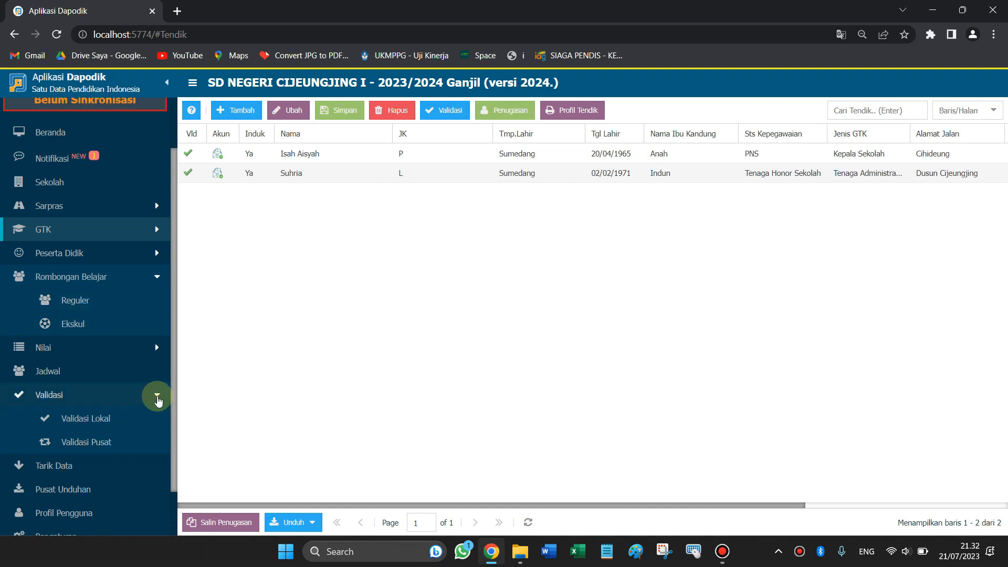
pyautogui.click(154, 398)
pyautogui.click(77, 298)
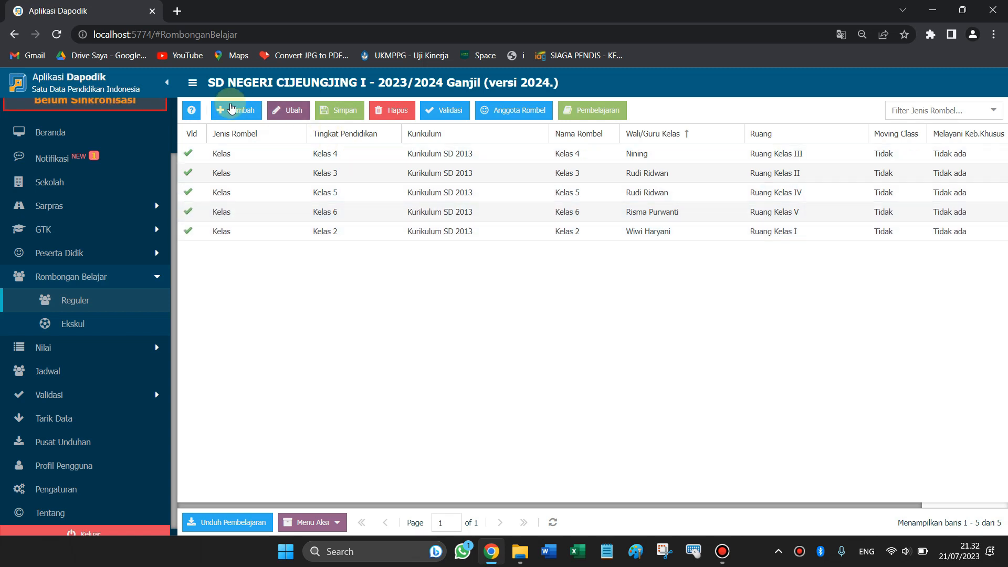
# Add a regular class group with Tingkat Pendidikan Kelas 1, Kurikulum SD Merdeka and Nama Rombel Kelas 1.
pyautogui.click(232, 109)
pyautogui.click(349, 156)
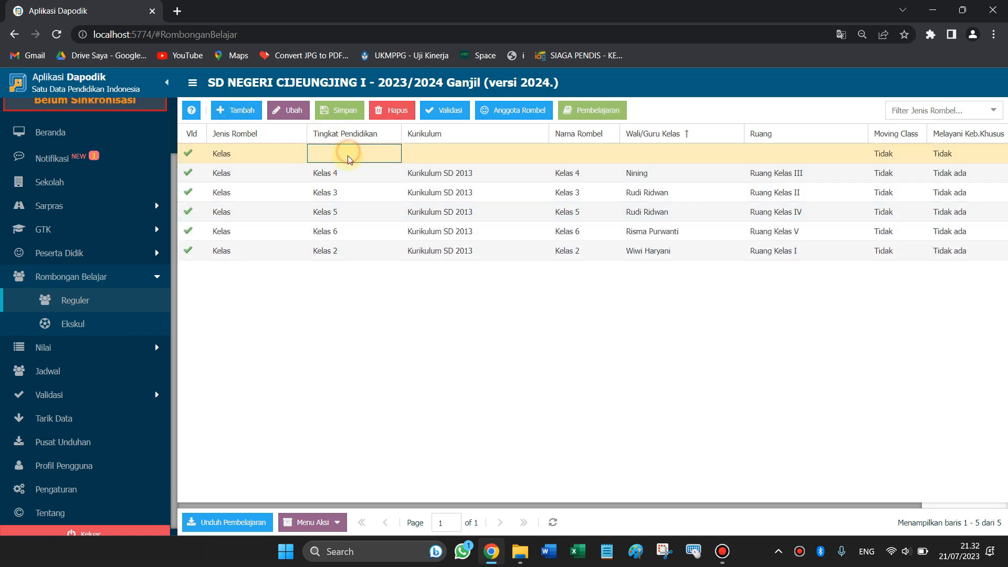
pyautogui.click(394, 154)
pyautogui.click(349, 169)
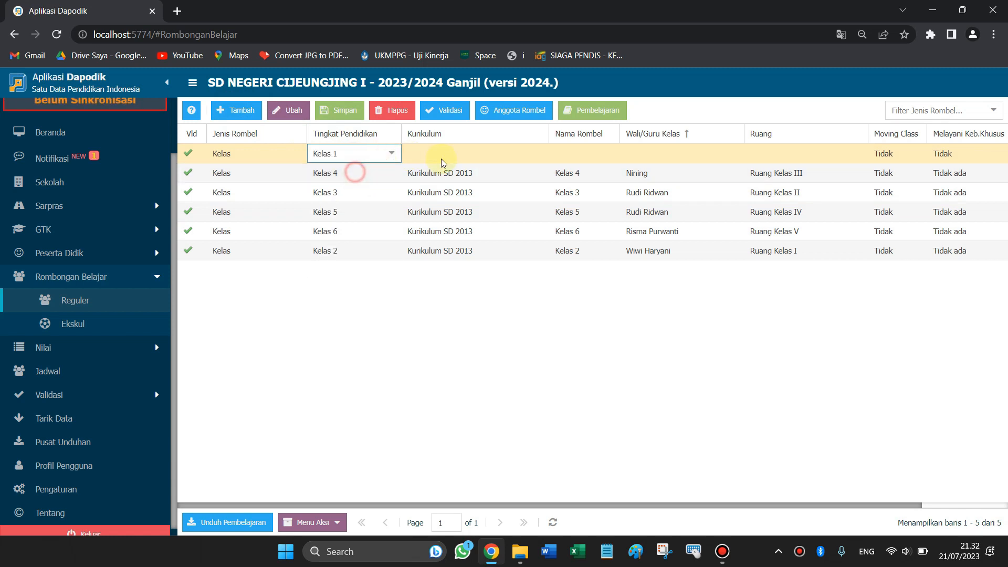
pyautogui.click(462, 157)
pyautogui.click(542, 156)
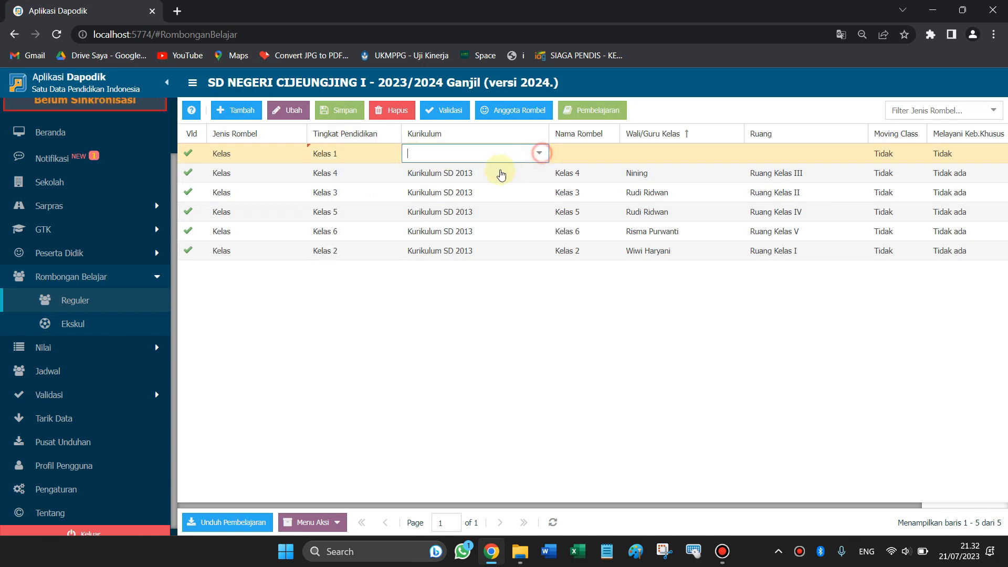
pyautogui.click(485, 174)
pyautogui.click(596, 156)
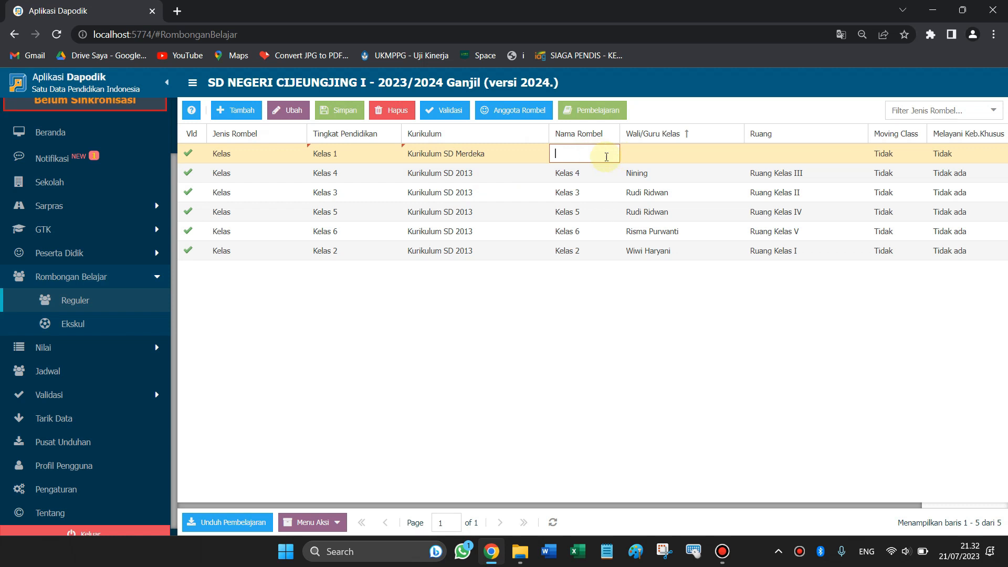
pyautogui.write('Kelas 1')
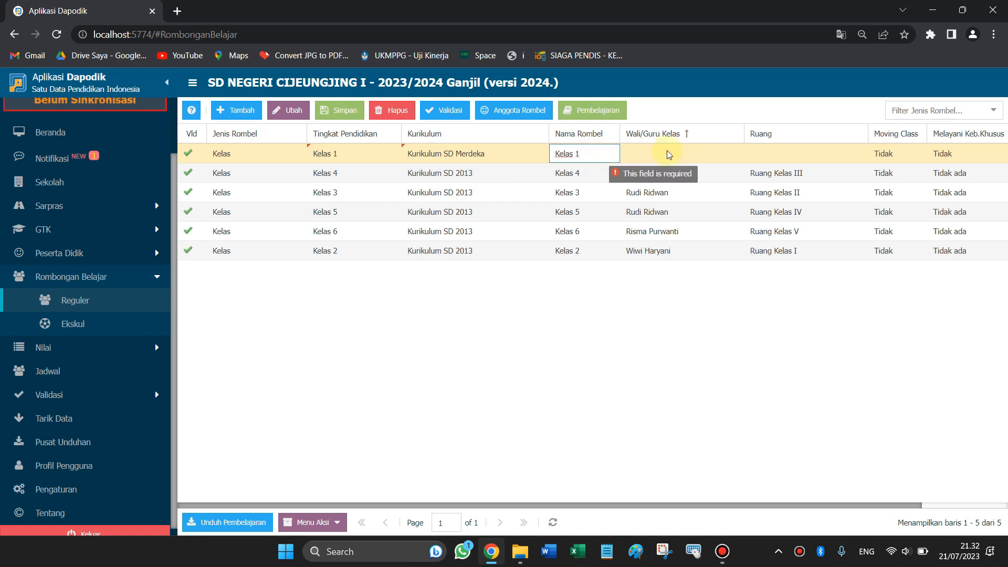
# Try to choose a Wali/Guru Kelas for the new Kelas 1 group, also trying the teacher selection of Kelas 2.
pyautogui.click(668, 154)
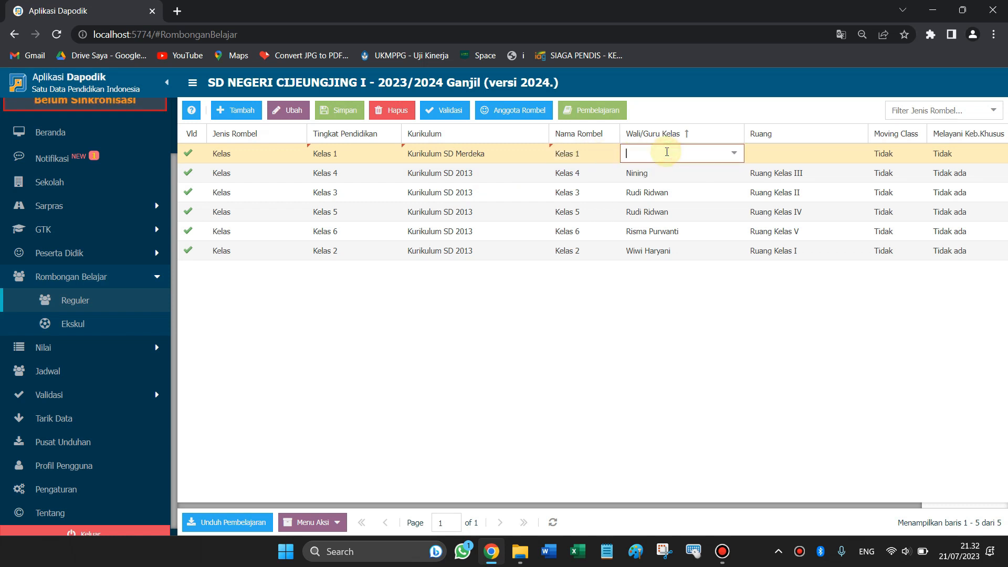
pyautogui.click(733, 152)
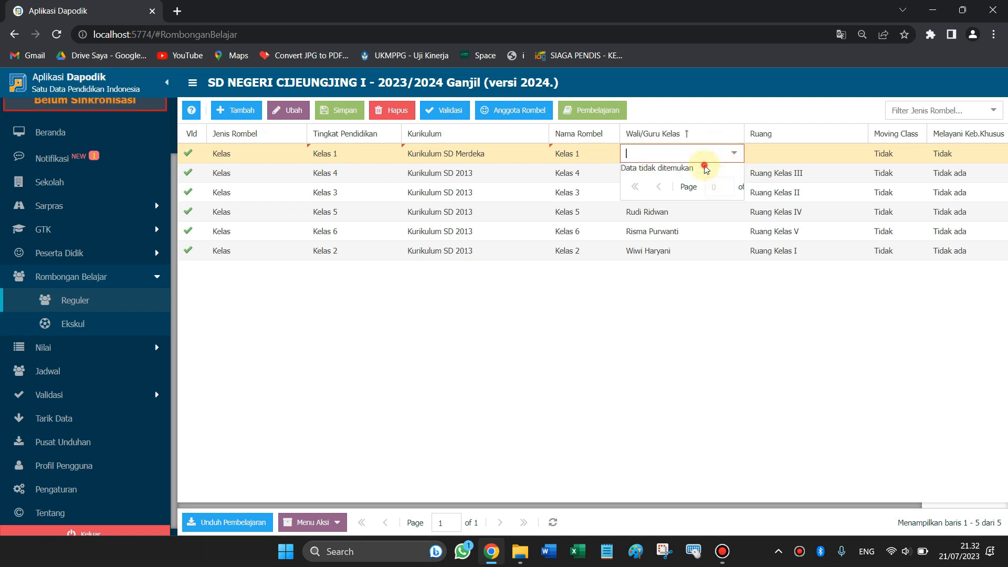
pyautogui.click(687, 315)
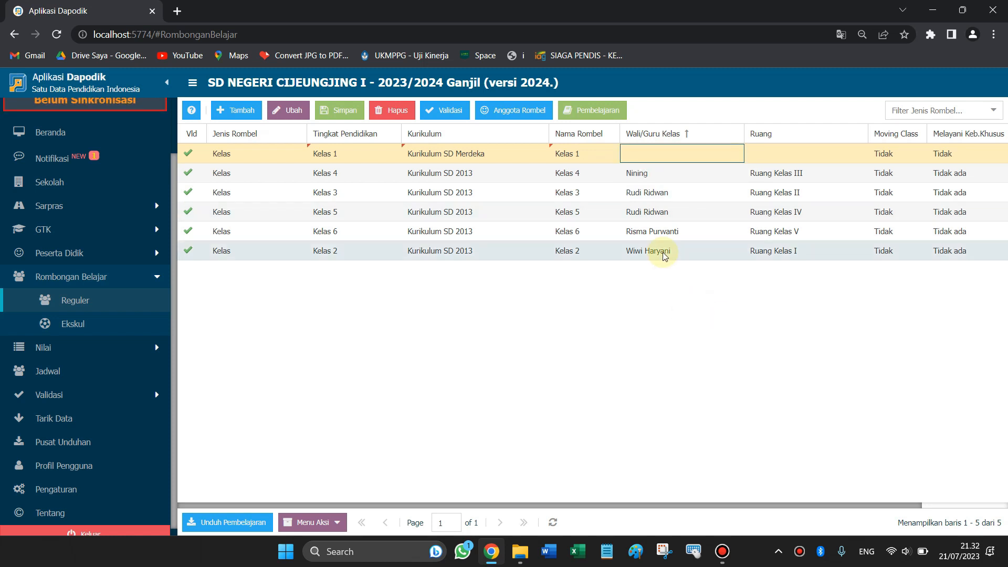
pyautogui.click(664, 255)
pyautogui.click(717, 254)
pyautogui.click(736, 252)
pyautogui.click(790, 332)
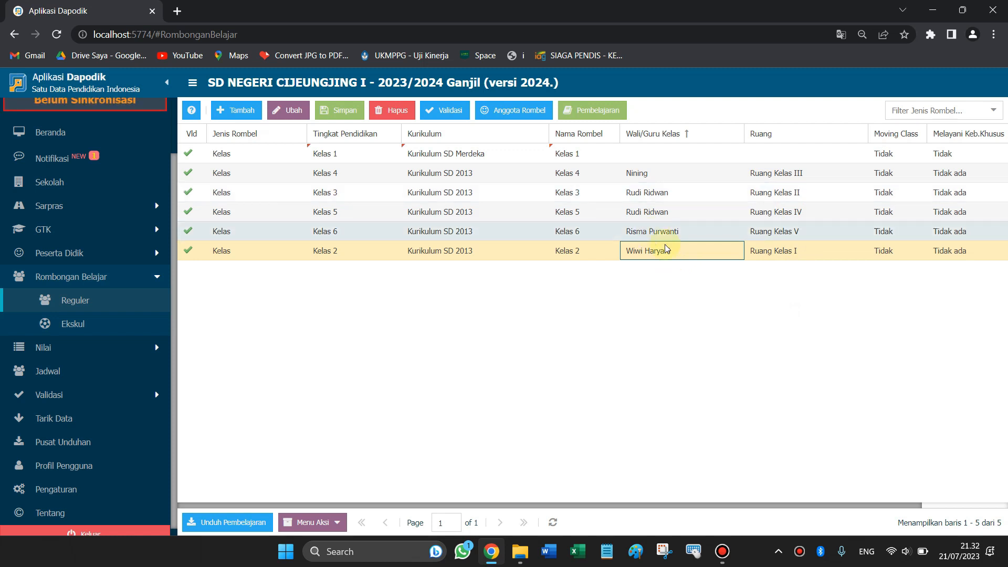
pyautogui.click(664, 156)
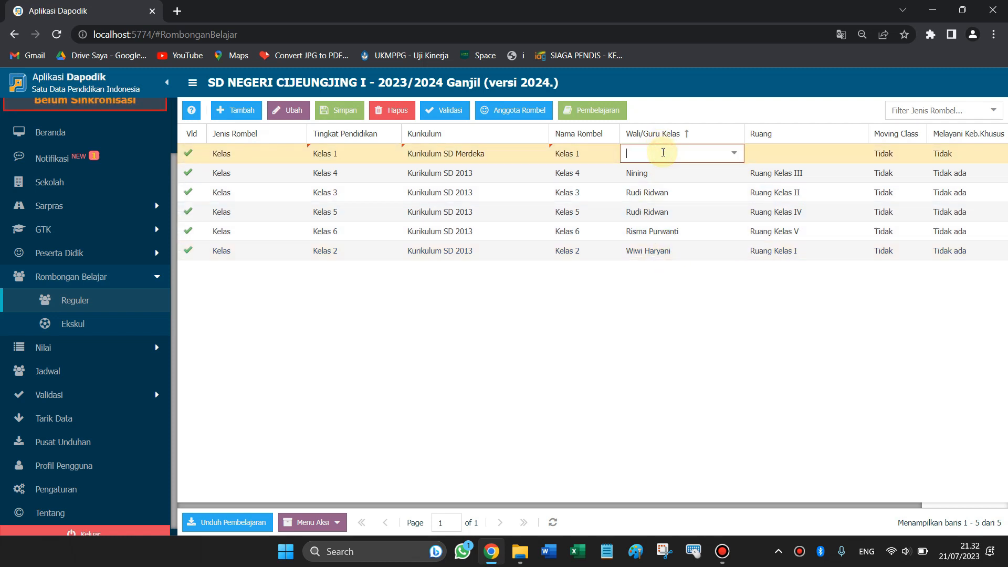
pyautogui.click(336, 399)
pyautogui.click(179, 198)
pyautogui.moveTo(173, 195); pyautogui.dragTo(171, 136)
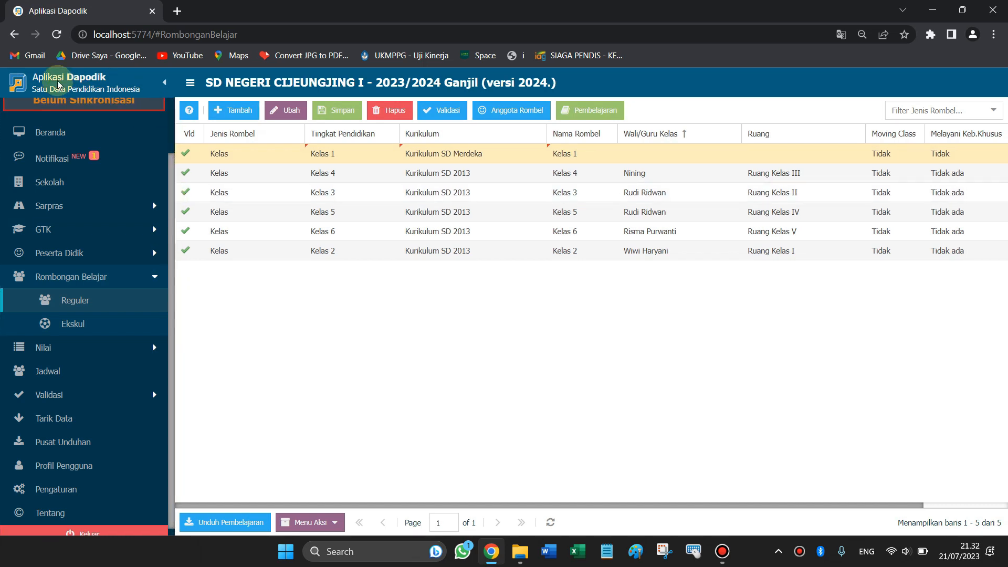
# Reload the application page and dismiss the version notes with Jangan Tampilkan Lagi.
pyautogui.click(57, 35)
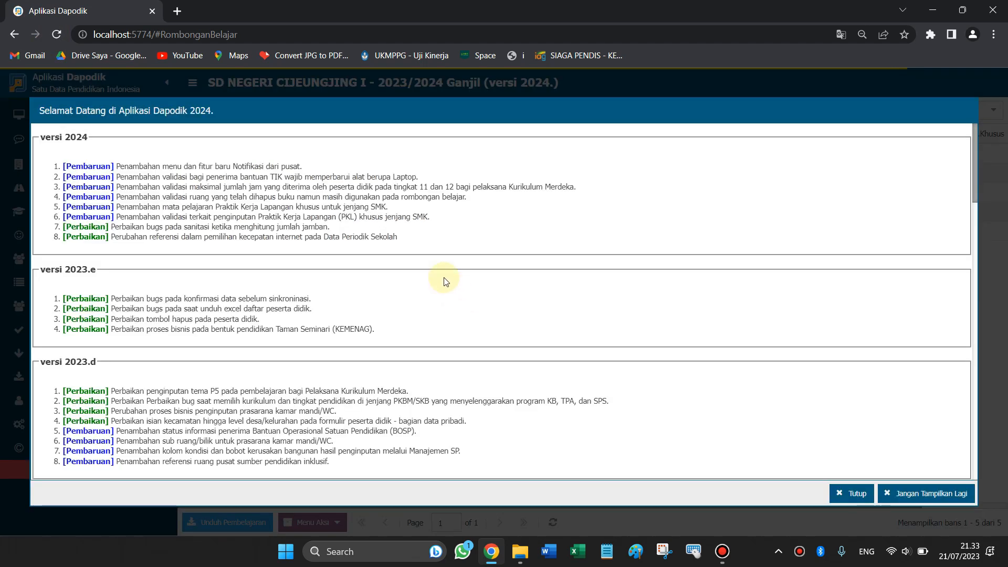
pyautogui.click(930, 496)
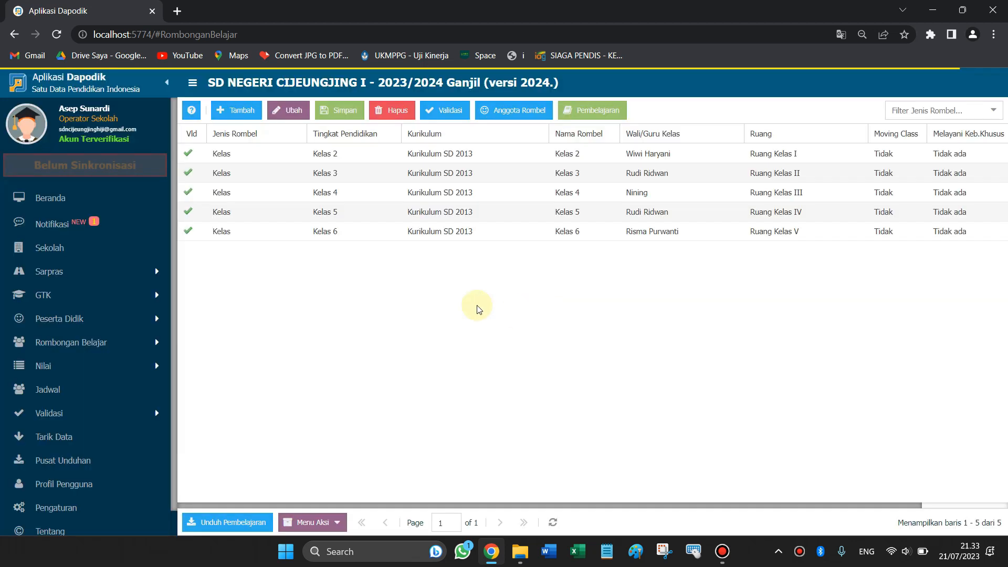
# Add a new class group with Jenis Rombel Kelas and Tingkat Pendidikan Kelas 1.
pyautogui.click(243, 112)
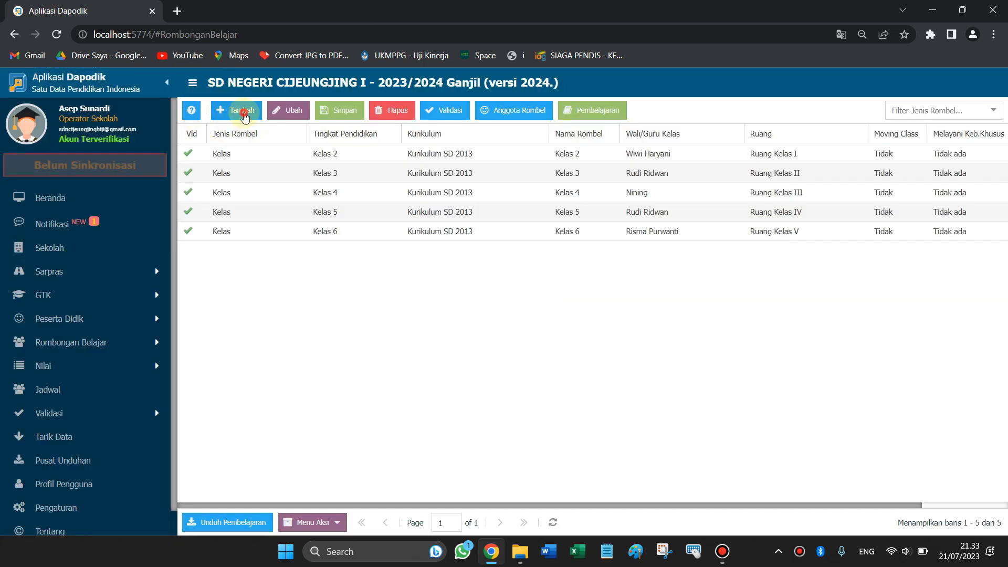
pyautogui.click(297, 153)
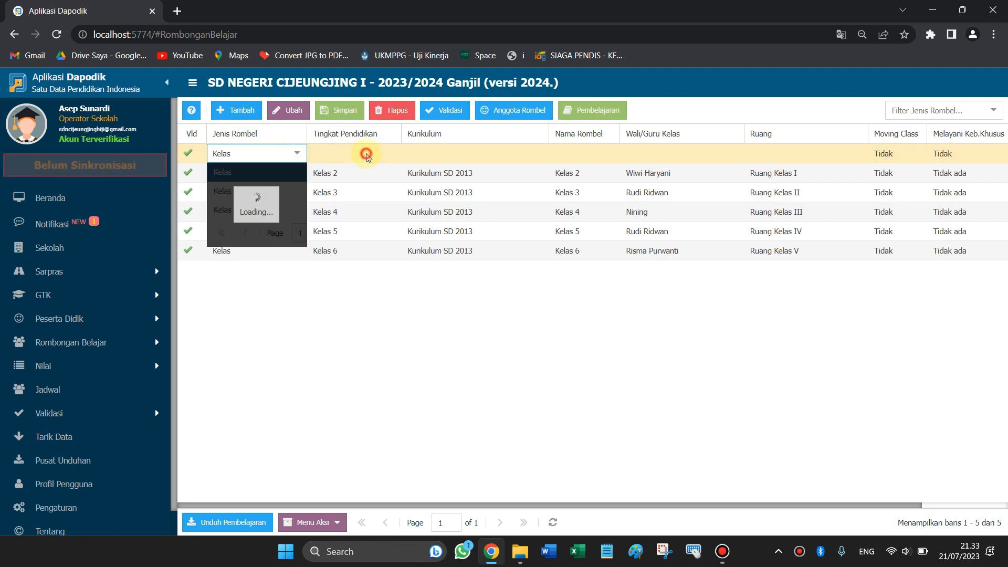
pyautogui.click(366, 156)
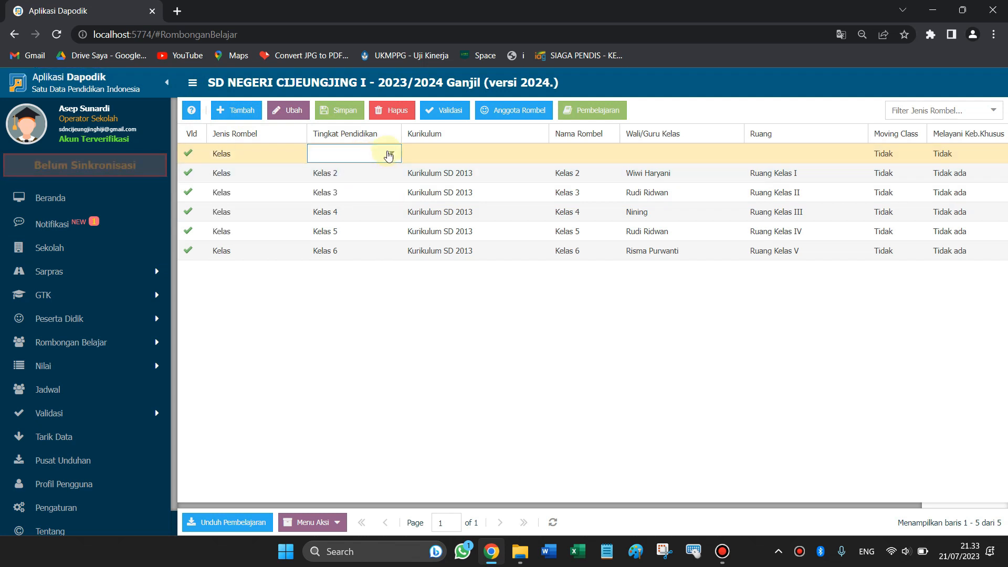
pyautogui.click(389, 156)
pyautogui.click(349, 168)
# Set the new class group's Kurikulum to Kurikulum SD Merdeka and its Nama Rombel to Kelas 1.
pyautogui.click(459, 157)
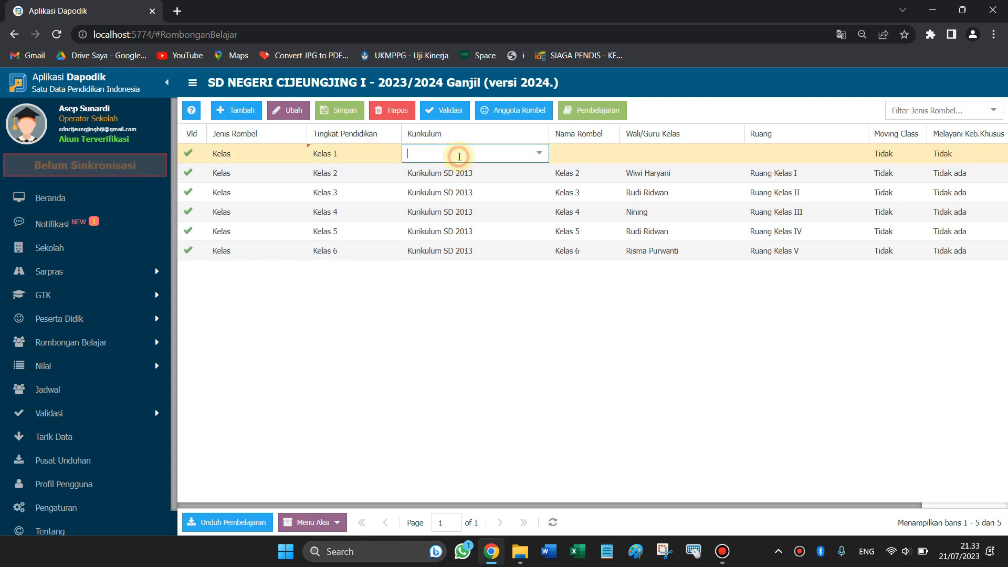
pyautogui.click(539, 154)
pyautogui.click(478, 173)
pyautogui.click(583, 153)
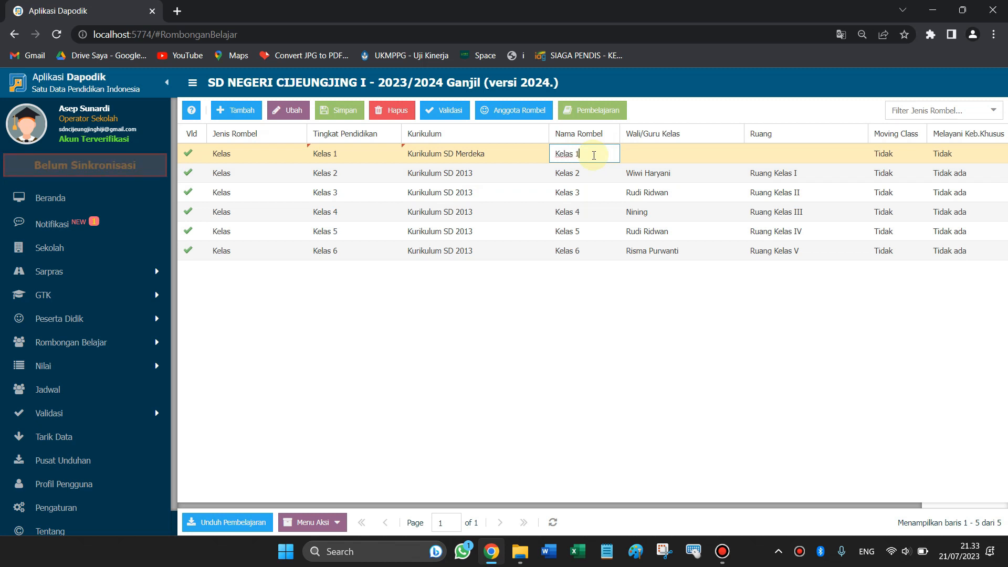
pyautogui.write('Kelas 1')
# Assign the teacher who leads Kelas 2 as the Wali/Guru Kelas of the new Kelas 1 group.
pyautogui.click(673, 156)
pyautogui.click(737, 155)
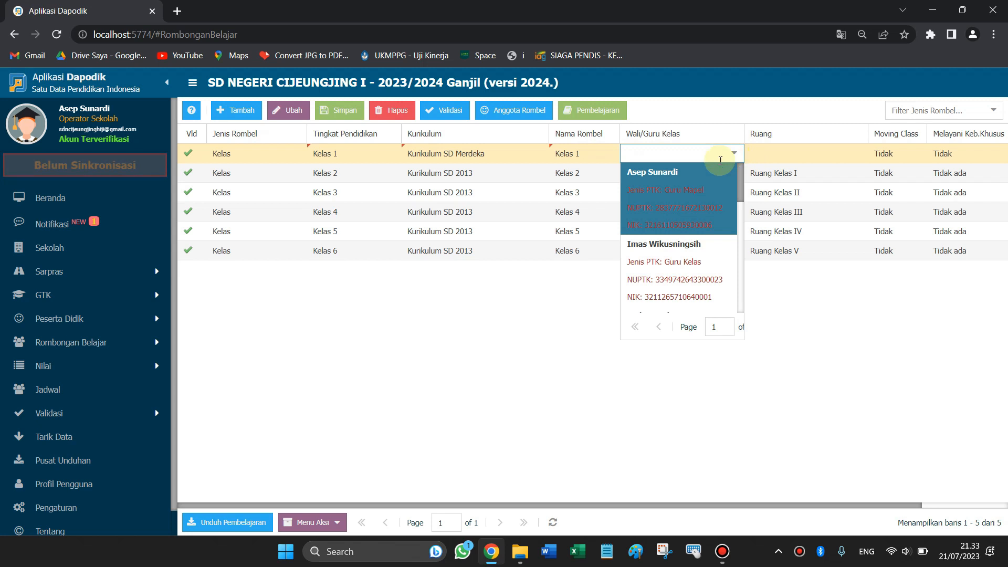
pyautogui.click(740, 188)
pyautogui.moveTo(739, 188); pyautogui.dragTo(715, 302)
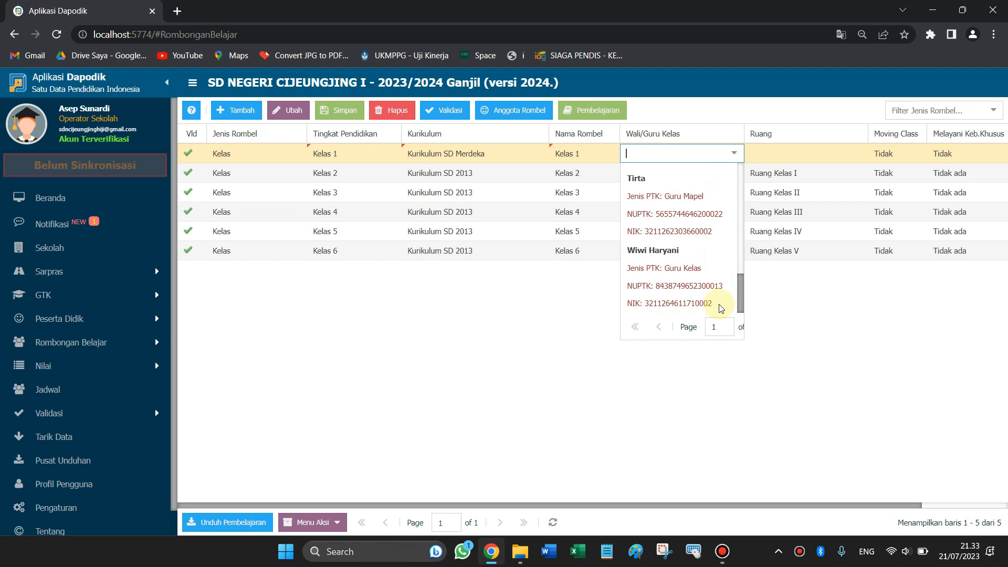
pyautogui.click(661, 282)
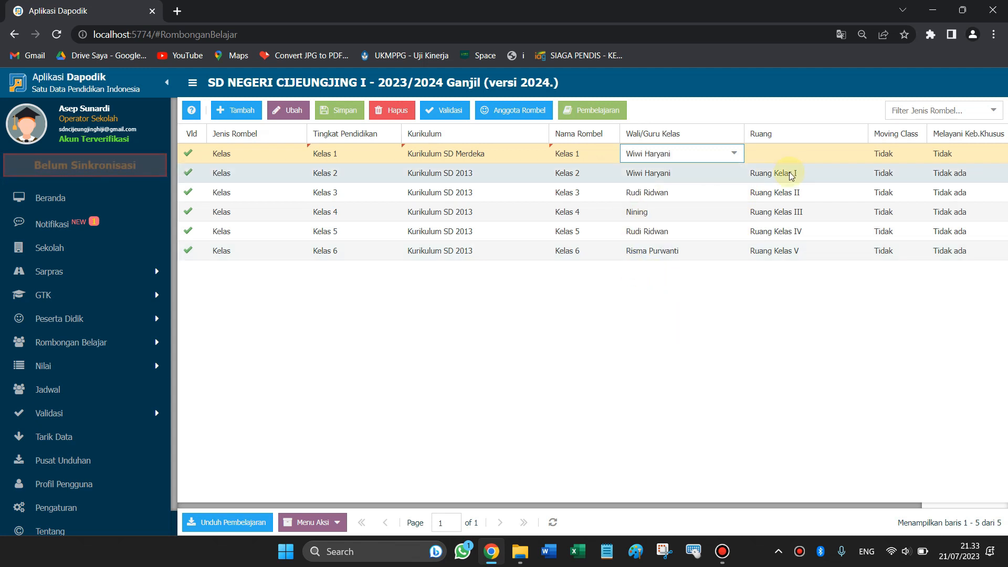
# Set the Ruang of the new Kelas 1 group to Ruang Kelas I.
pyautogui.click(783, 154)
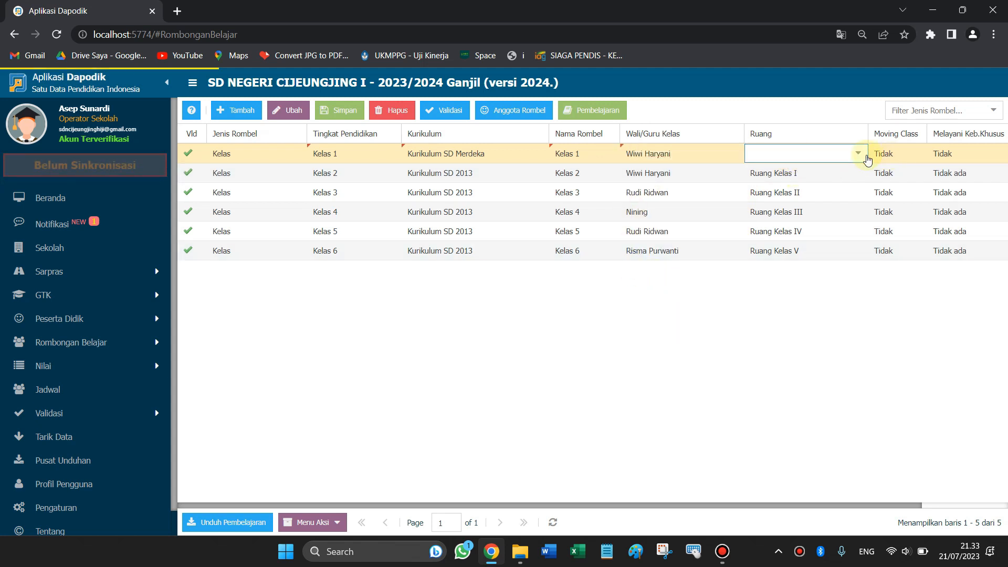
pyautogui.click(857, 154)
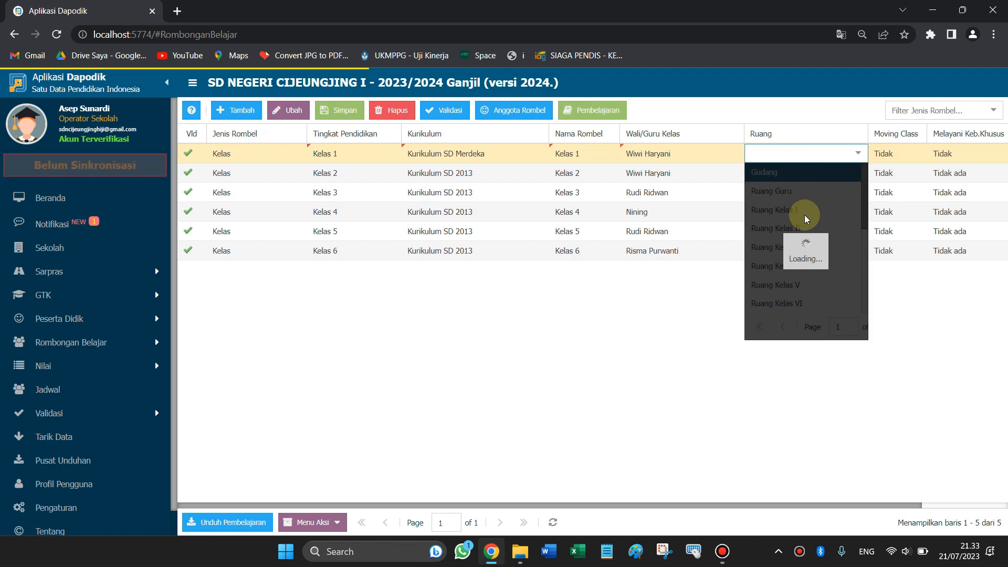
pyautogui.click(787, 209)
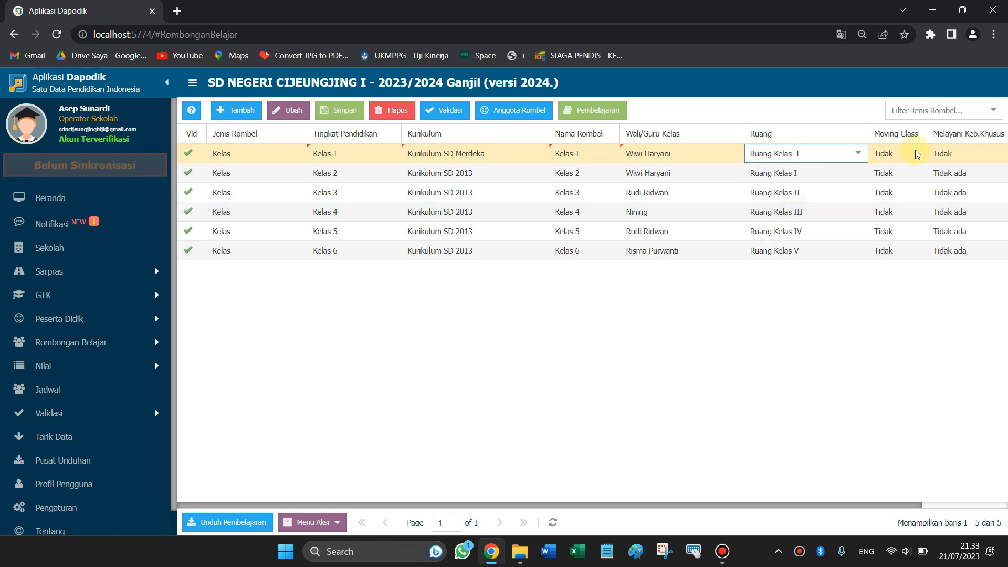
pyautogui.moveTo(826, 504); pyautogui.dragTo(716, 443)
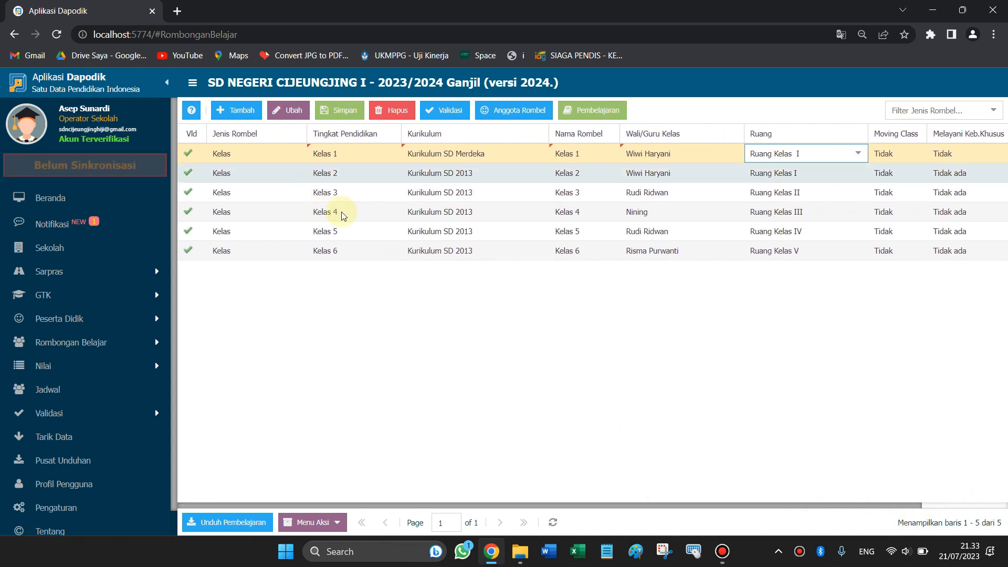
# Change the Wali/Guru Kelas of Kelas 2 to the teacher who is listed for Kelas 4.
pyautogui.click(578, 172)
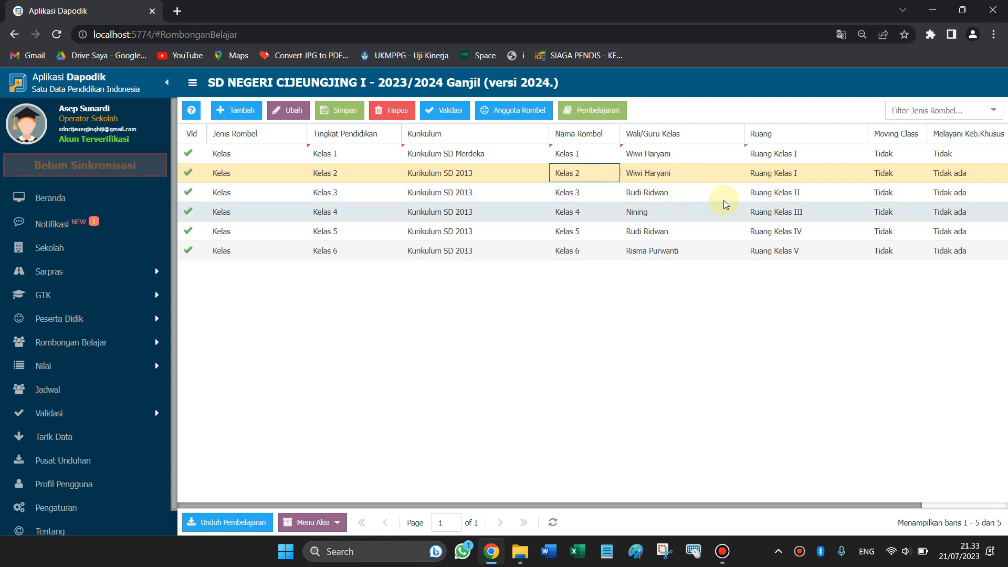
pyautogui.click(679, 174)
pyautogui.click(734, 174)
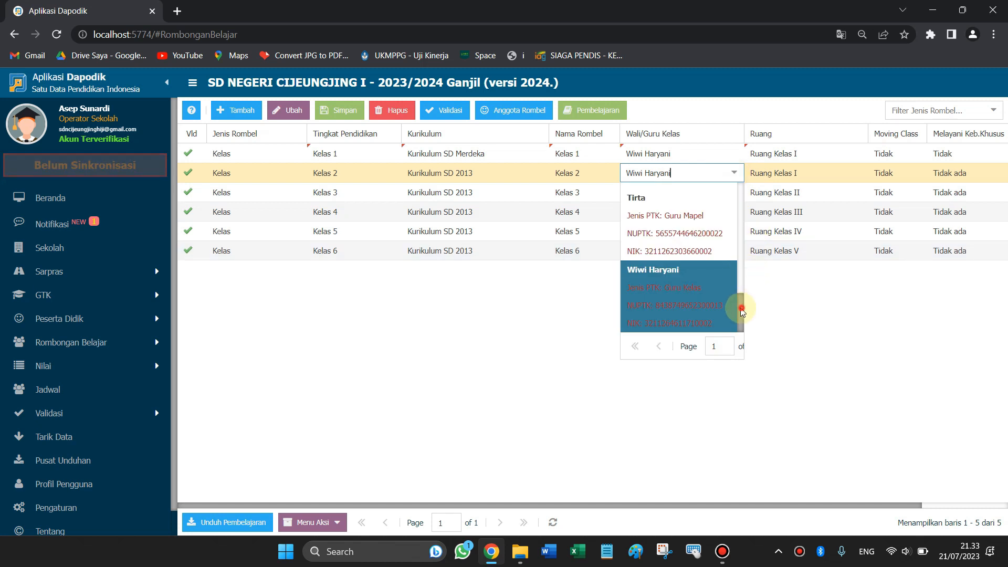
pyautogui.scroll(5, 729, 267)
pyautogui.scroll(-3, 717, 240)
pyautogui.click(704, 240)
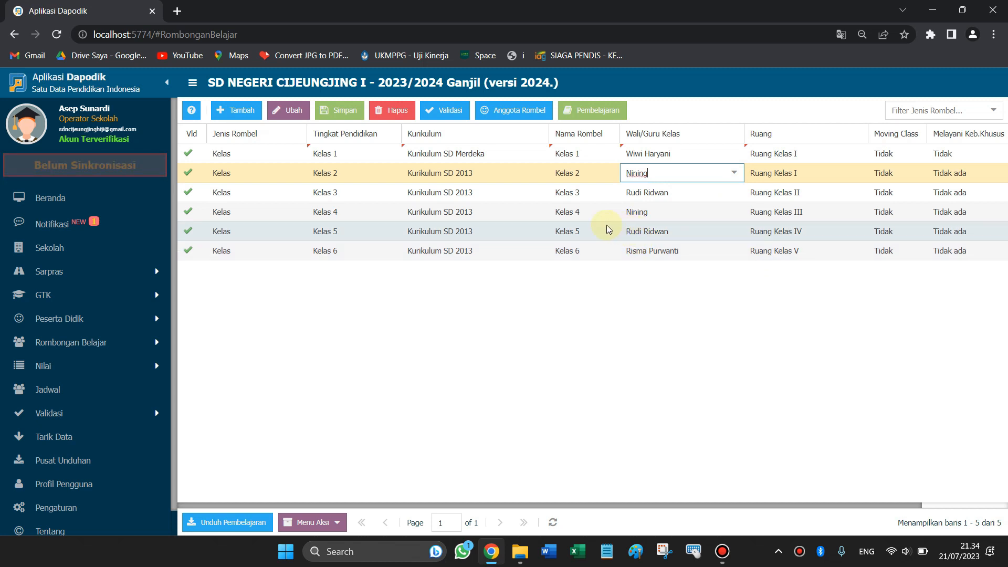
# Set the Ruang of the Kelas 2 group to Ruang Kelas II.
pyautogui.click(806, 178)
pyautogui.click(844, 177)
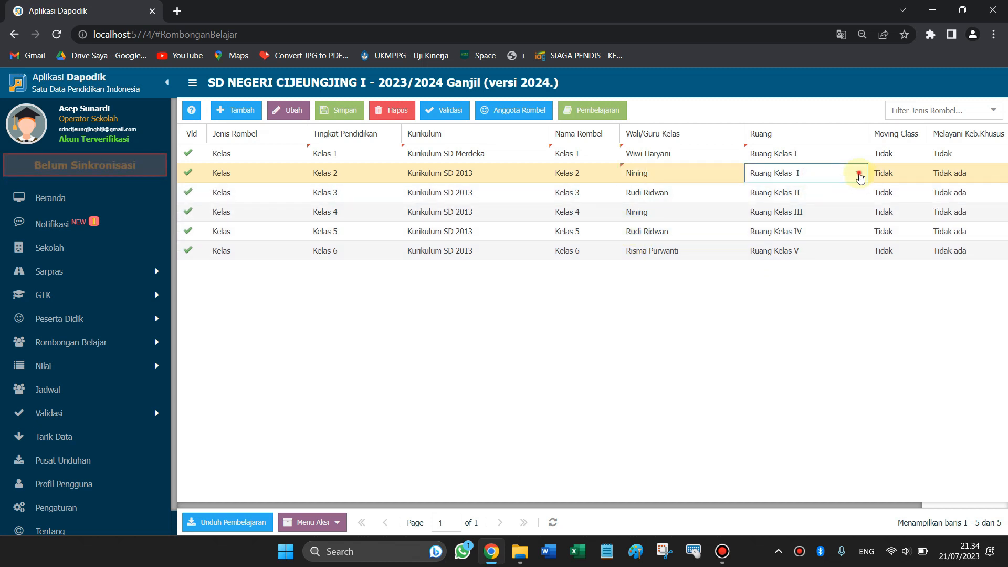
pyautogui.click(857, 173)
pyautogui.click(784, 249)
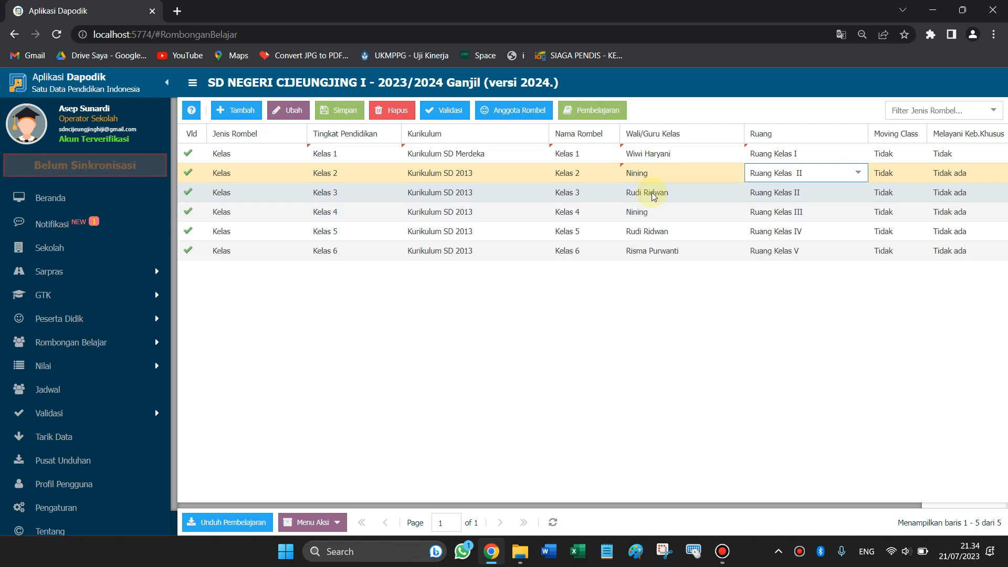
# Replace the Wali/Guru Kelas of Kelas 4 with a teacher who leads no other class group.
pyautogui.click(689, 195)
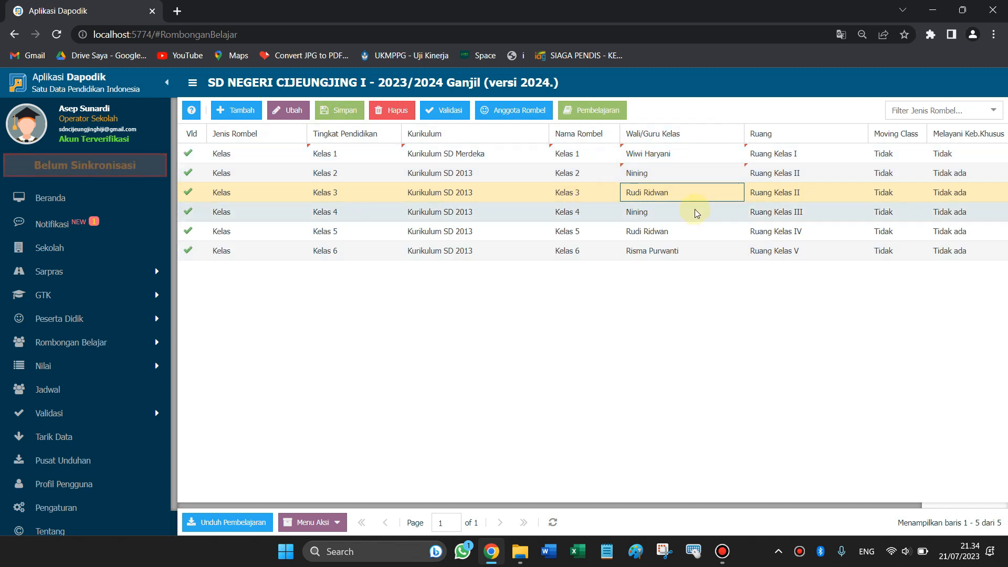
pyautogui.doubleClick(668, 192)
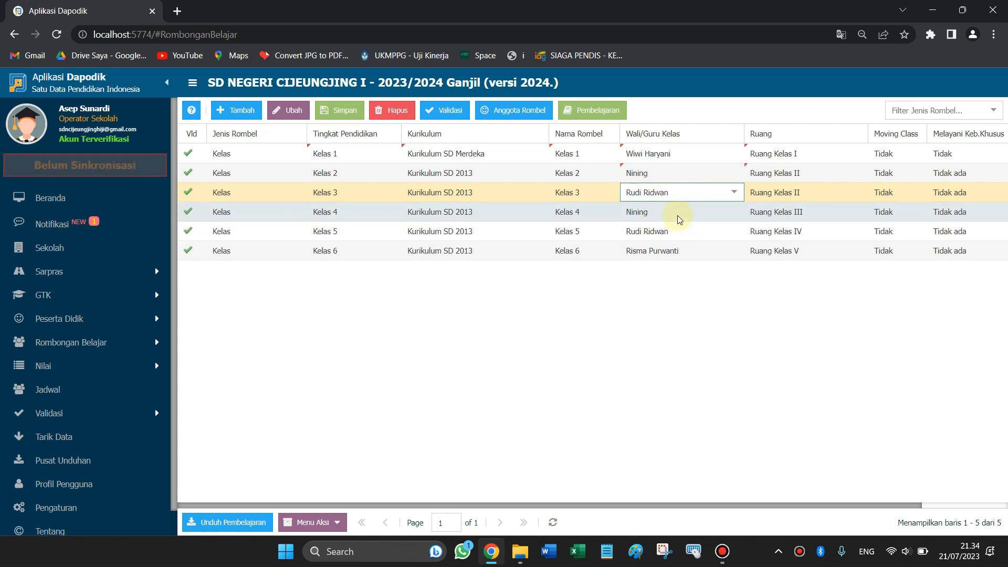
pyautogui.click(677, 215)
pyautogui.click(677, 215)
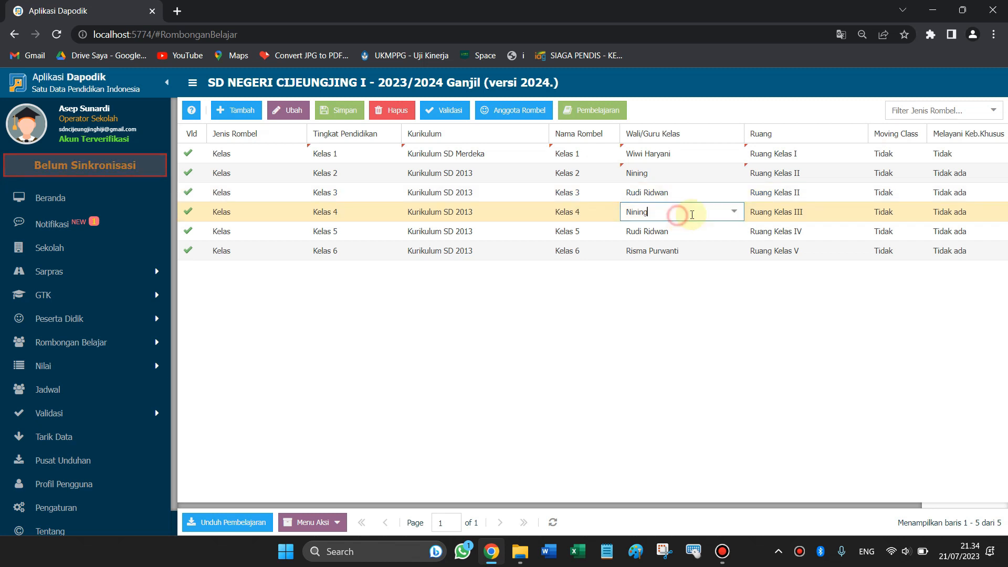
pyautogui.click(734, 212)
pyautogui.moveTo(741, 292); pyautogui.dragTo(742, 260)
pyautogui.scroll(1, 664, 265)
pyautogui.click(664, 265)
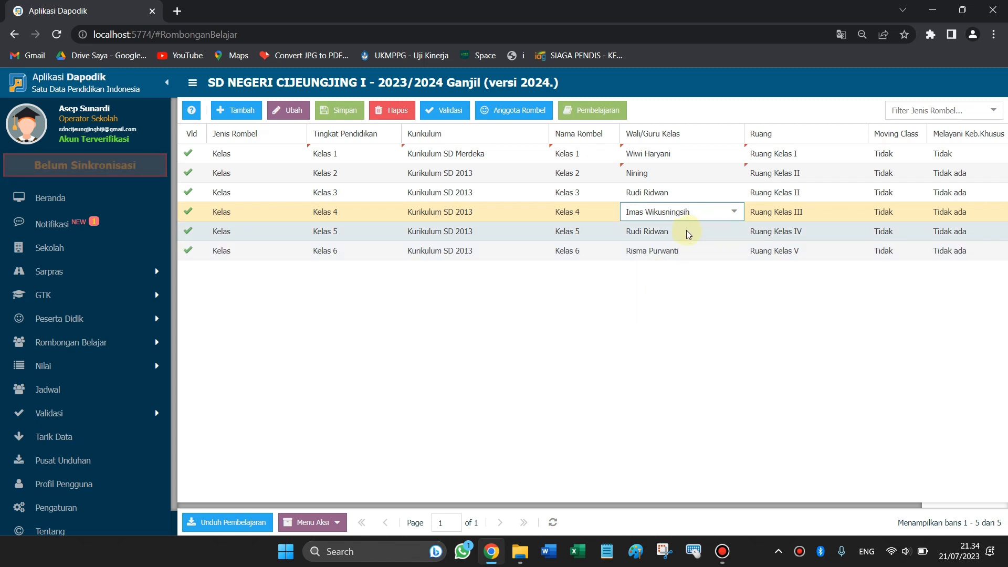
# Change the Wali/Guru Kelas of Kelas 5 to the teacher who is listed for Kelas 6.
pyautogui.click(683, 231)
pyautogui.click(734, 231)
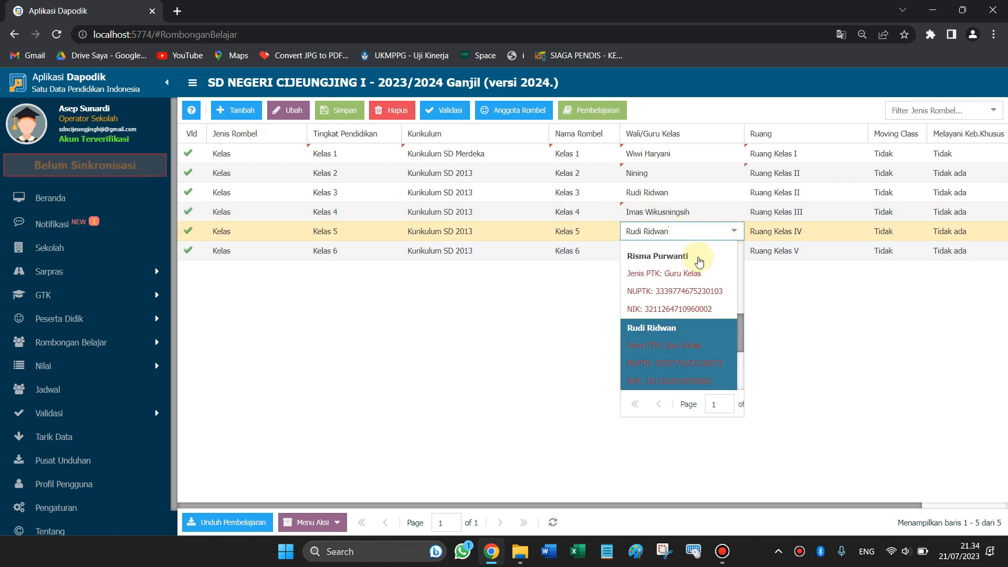
pyautogui.click(693, 283)
# Review the Wali/Guru Kelas assignments row by row from Kelas 6 up to Kelas 1.
pyautogui.click(705, 285)
pyautogui.click(694, 251)
pyautogui.click(693, 234)
pyautogui.click(687, 211)
pyautogui.click(679, 189)
pyautogui.click(674, 169)
pyautogui.click(673, 152)
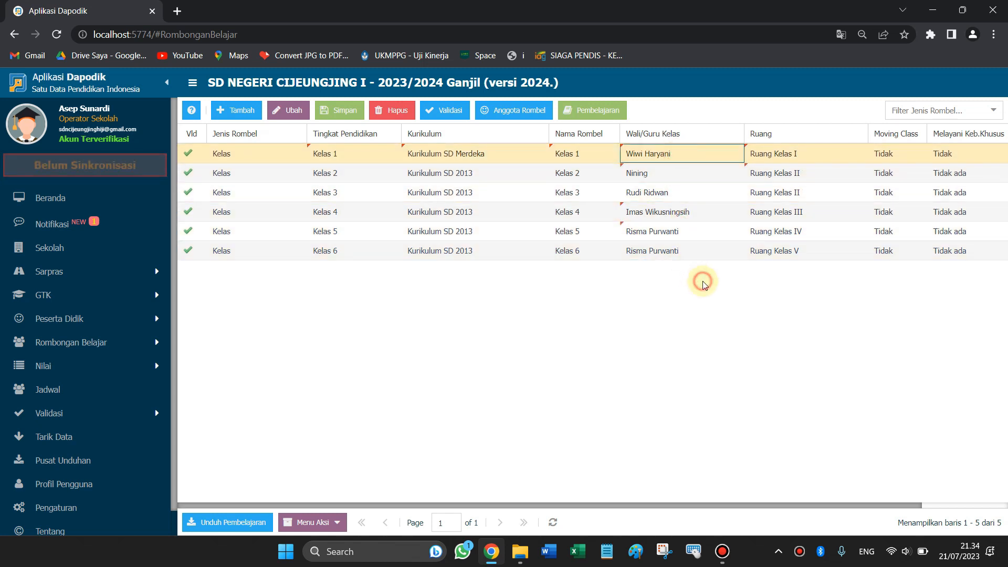
# Set the room of the Kelas 3 class group to Ruang Kelas III.
pyautogui.click(674, 254)
pyautogui.click(793, 195)
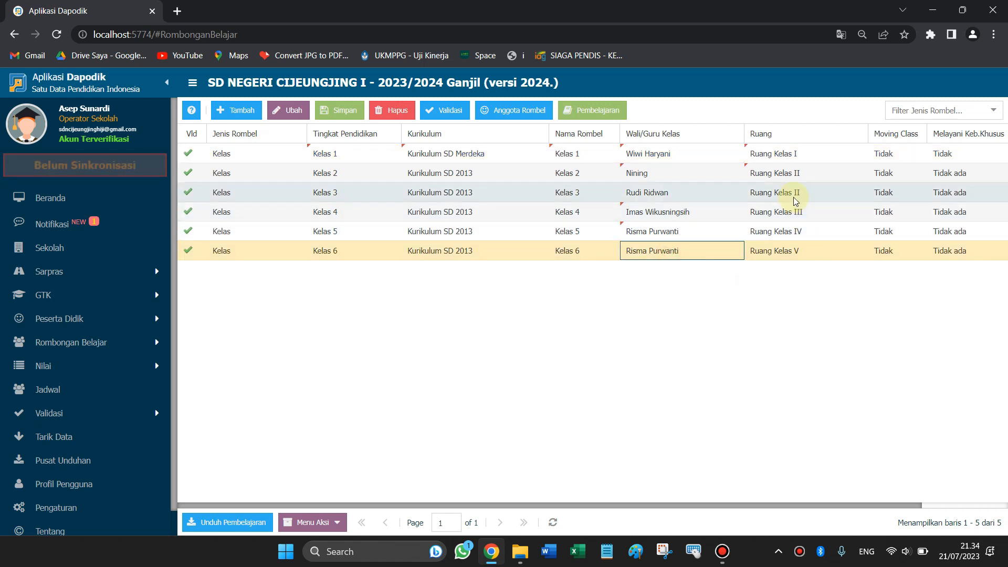
pyautogui.click(833, 193)
pyautogui.click(858, 192)
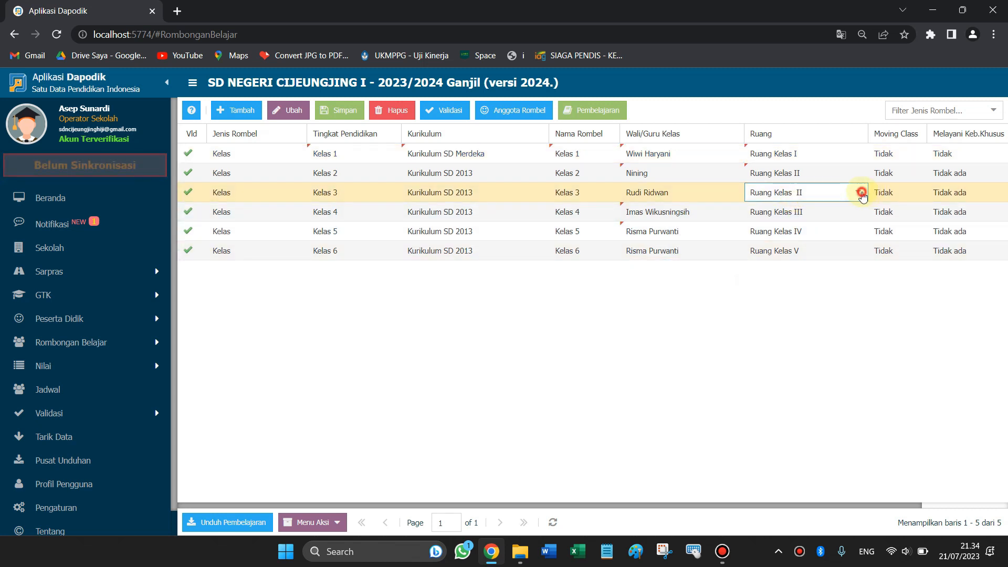
pyautogui.click(818, 267)
# Change the room of the Kelas 4 class group to Ruang Kelas IV.
pyautogui.click(817, 215)
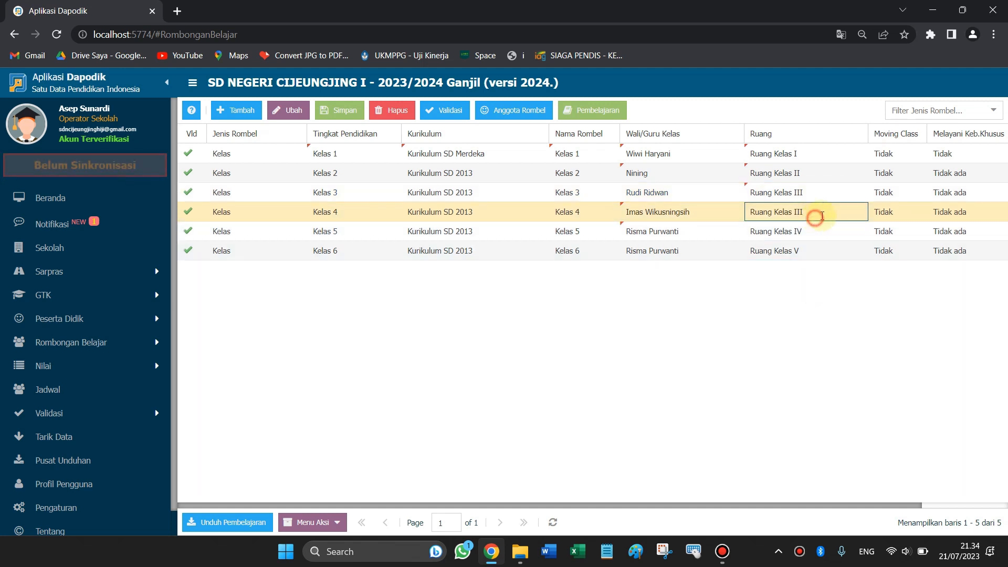
pyautogui.click(809, 211)
pyautogui.click(819, 211)
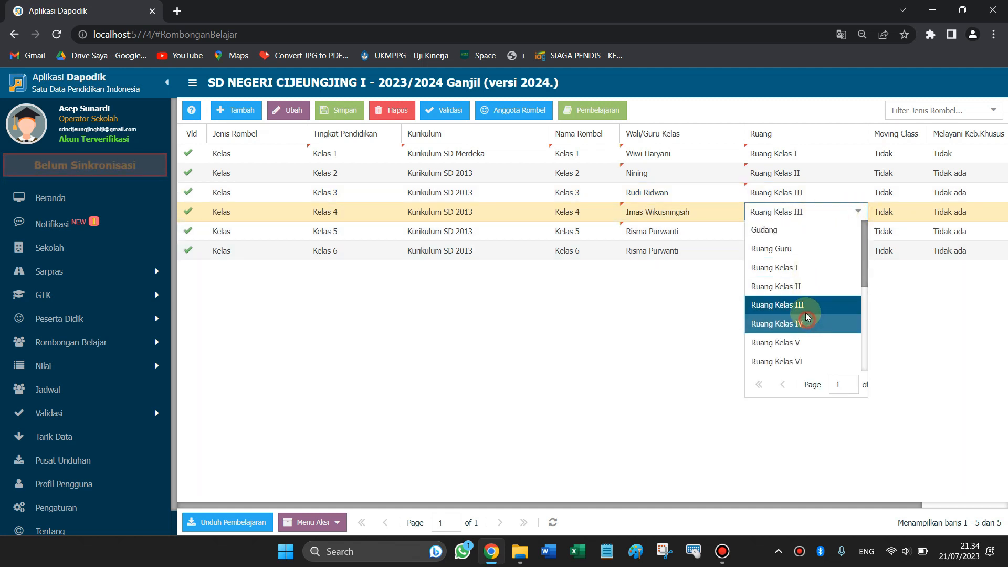
pyautogui.click(807, 322)
# Assign Ruang Kelas V to the Kelas 5 group and Ruang Kelas VI to the Kelas 6 group.
pyautogui.click(822, 231)
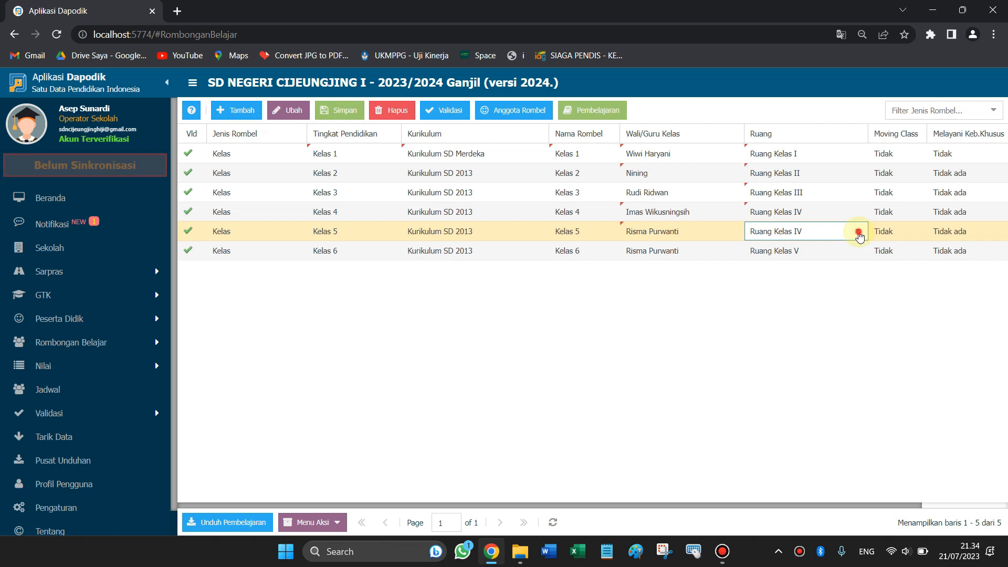
pyautogui.click(858, 231)
pyautogui.click(813, 366)
pyautogui.click(822, 253)
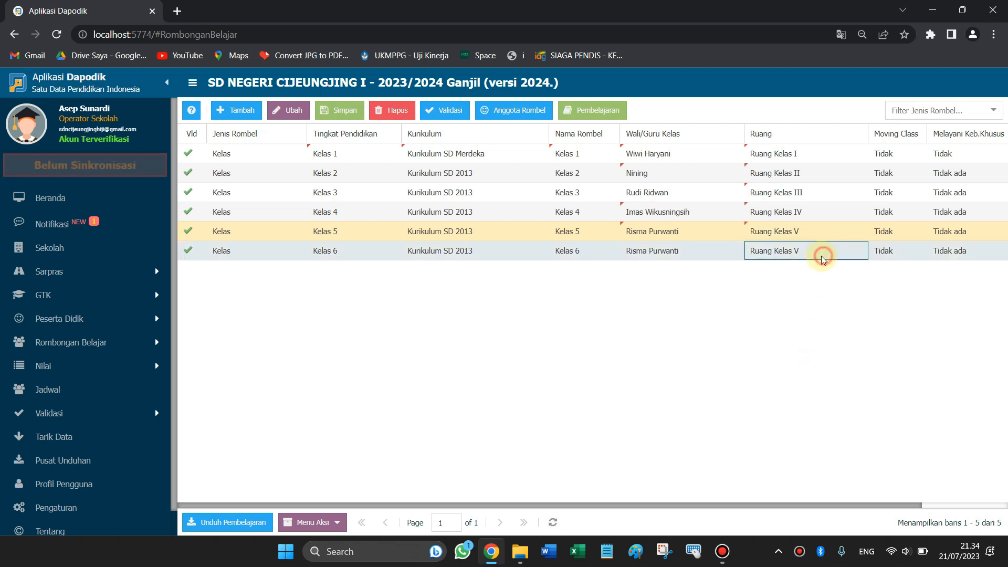
pyautogui.click(859, 256)
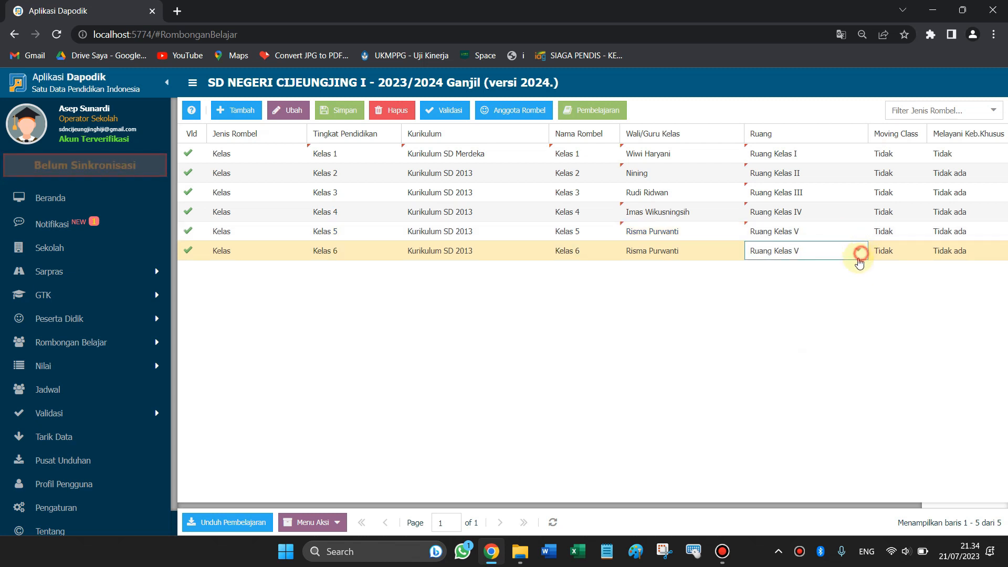
pyautogui.click(787, 401)
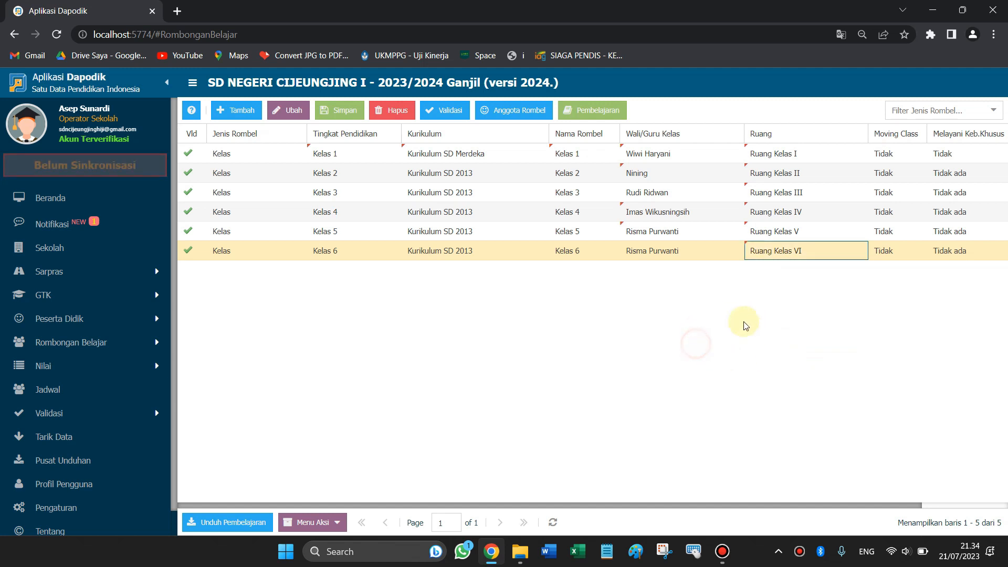
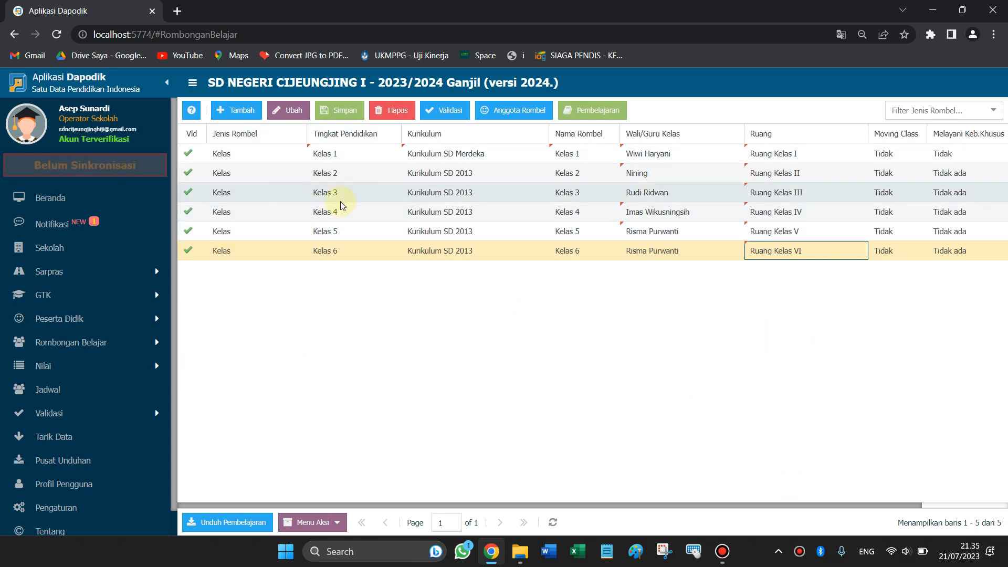
# Try to change the curriculum of the Kelas 4 class group to Kurikulum SD Merdeka.
pyautogui.click(465, 212)
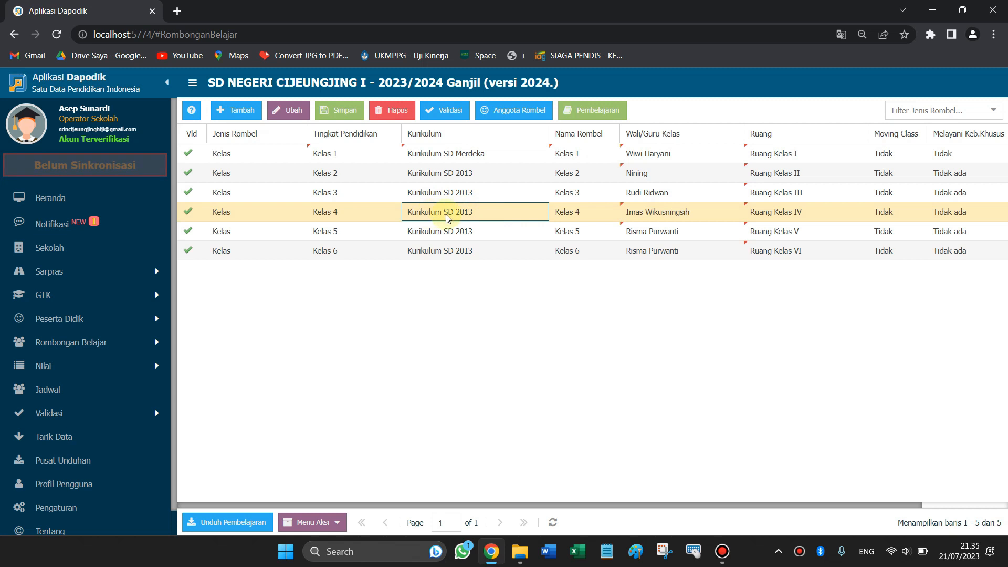
pyautogui.click(452, 213)
pyautogui.write('4')
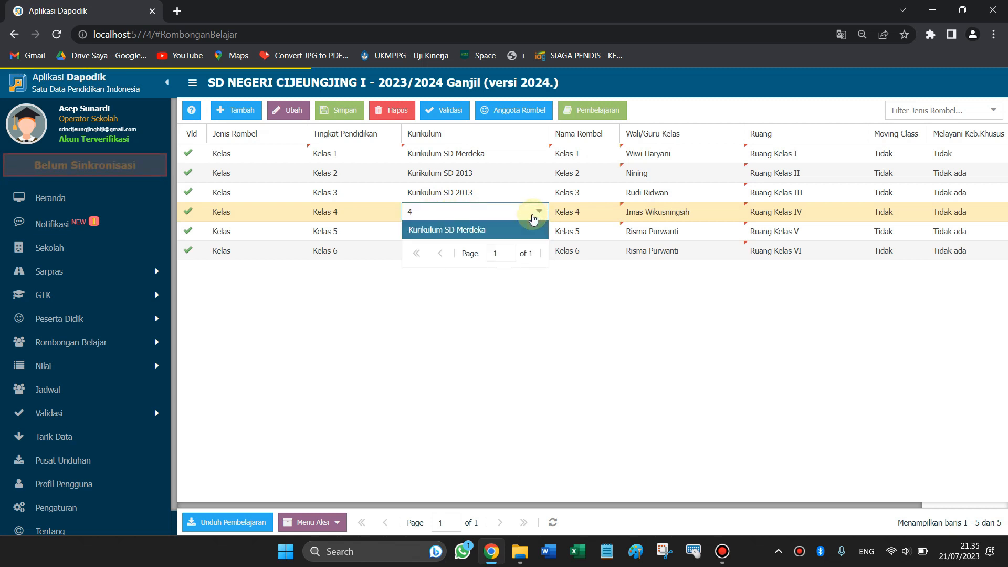
pyautogui.click(479, 231)
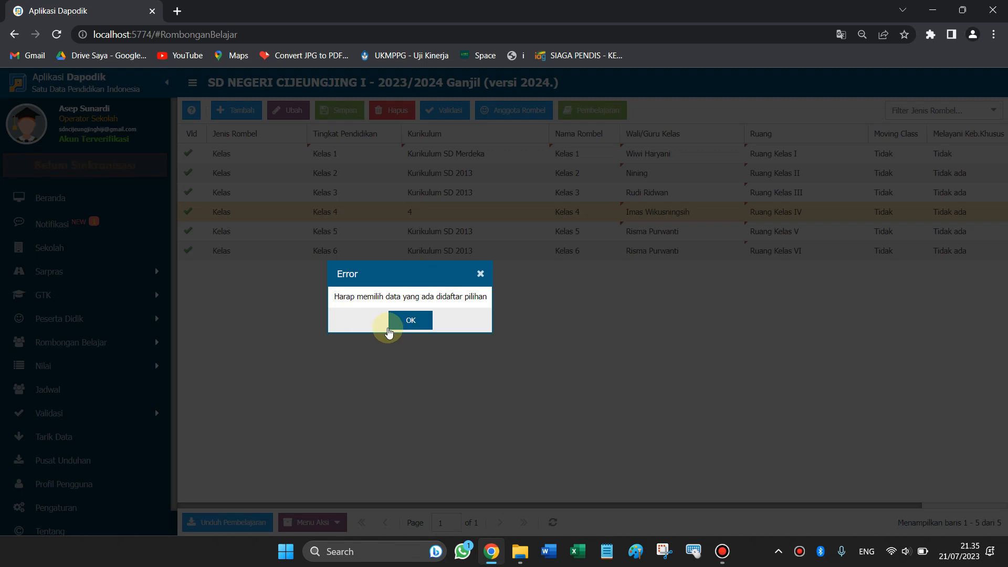
pyautogui.click(481, 274)
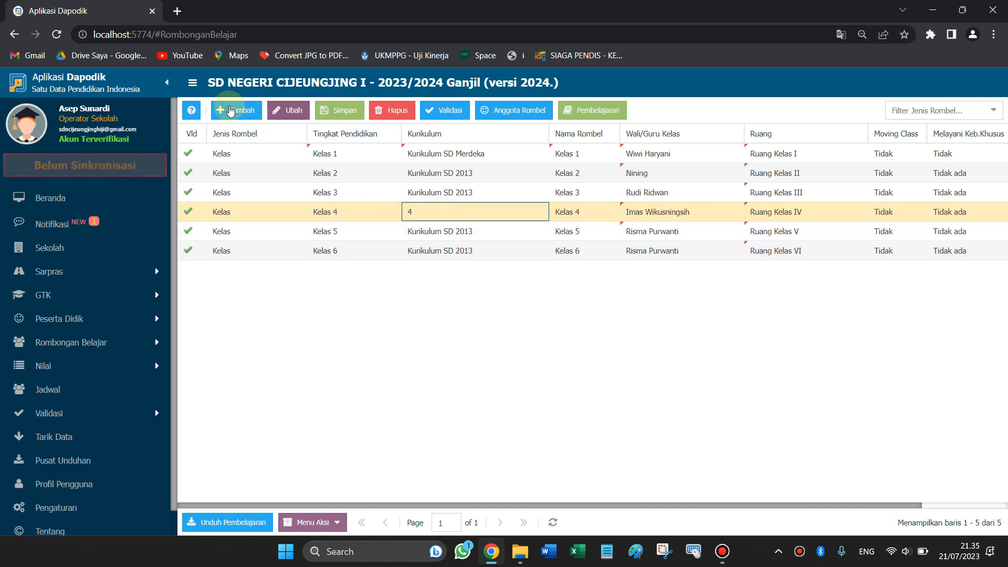
# Save the edited class group data.
pyautogui.click(488, 231)
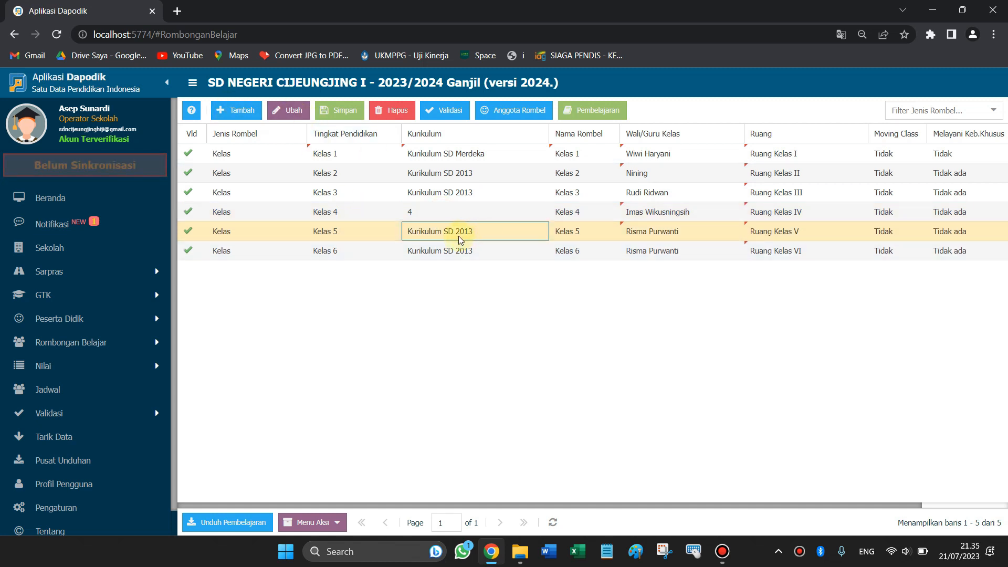
pyautogui.click(345, 110)
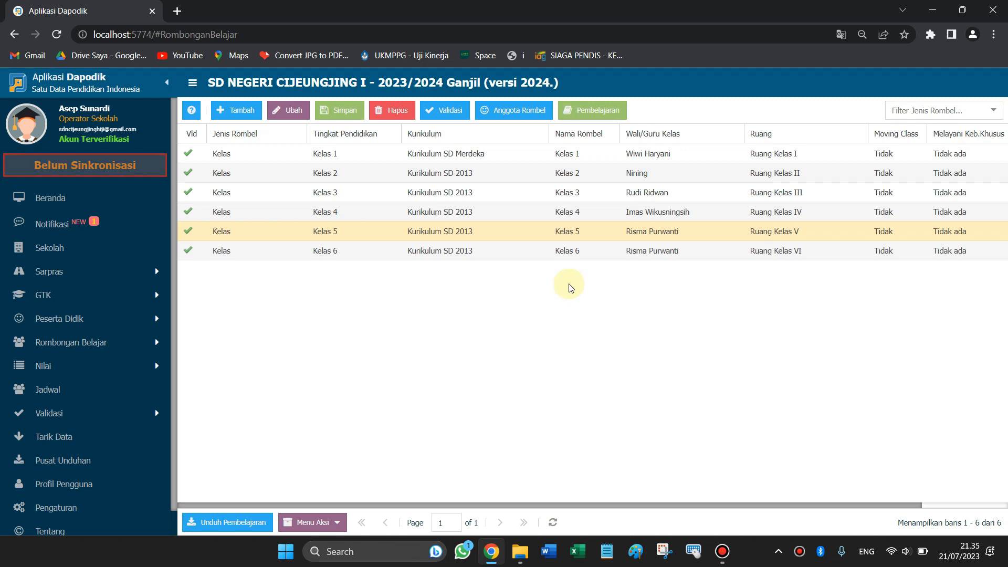
# Try again to switch the saved Kelas 4 group's curriculum to Kurikulum SD Merdeka.
pyautogui.click(474, 213)
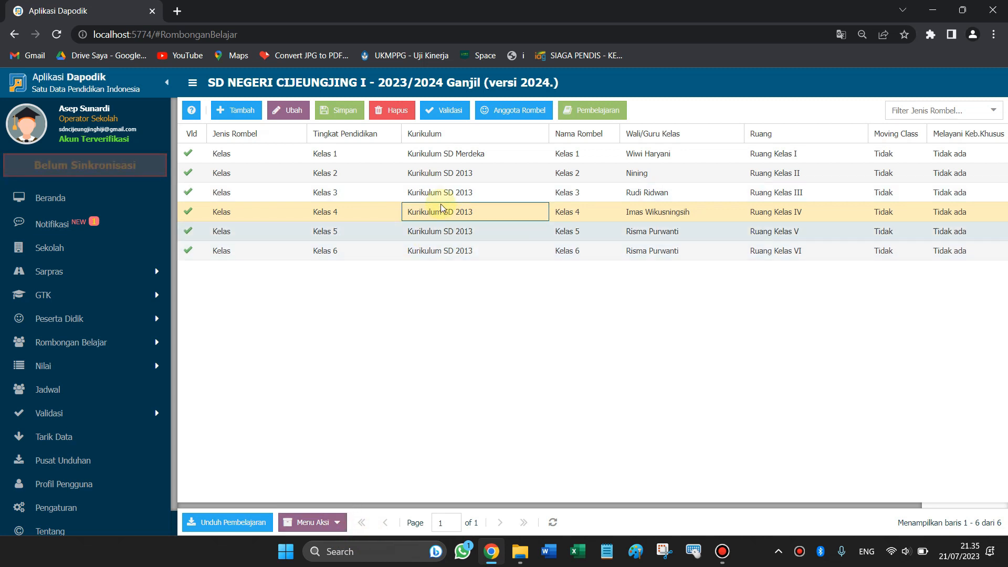
pyautogui.click(455, 212)
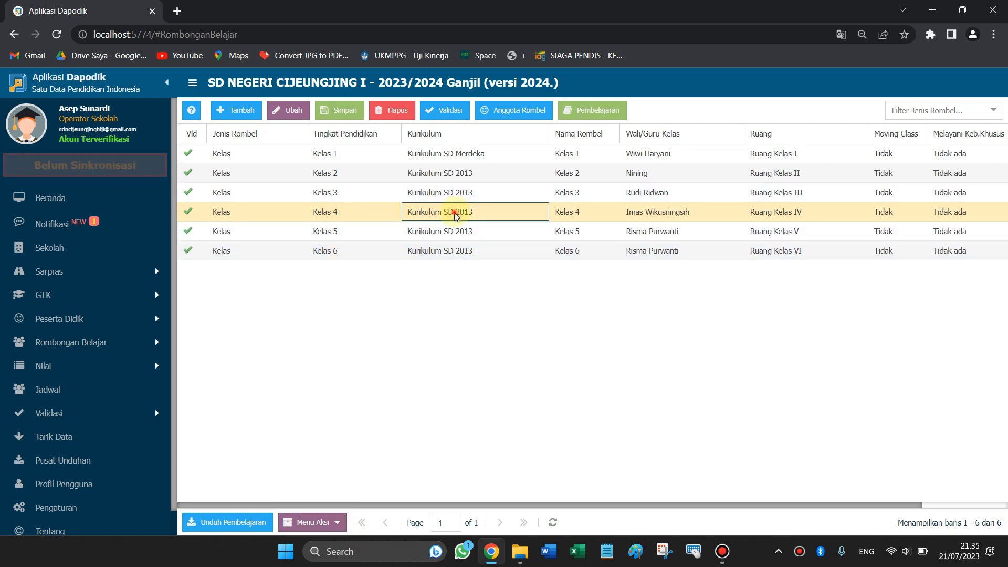
pyautogui.click(539, 212)
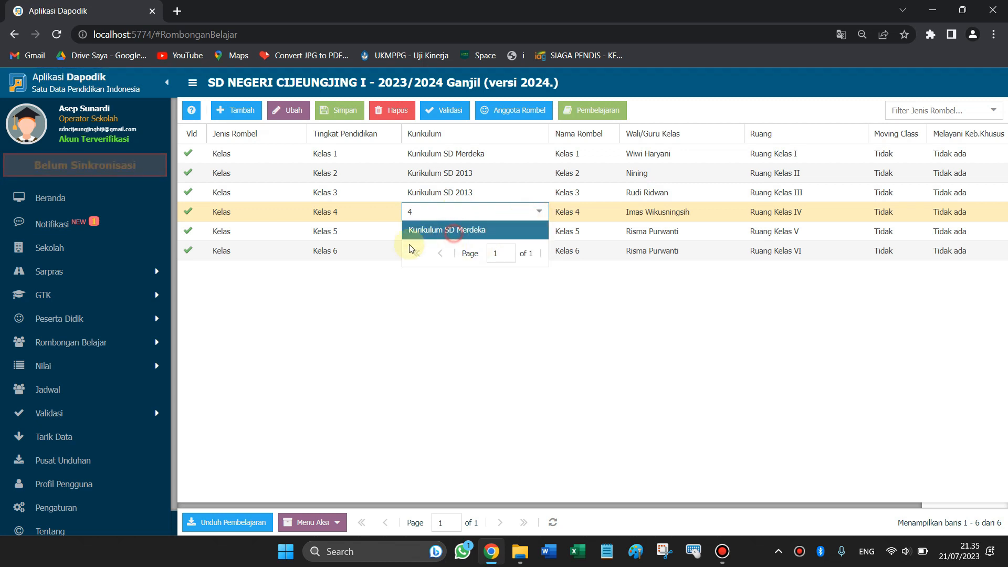
pyautogui.click(454, 233)
pyautogui.click(481, 276)
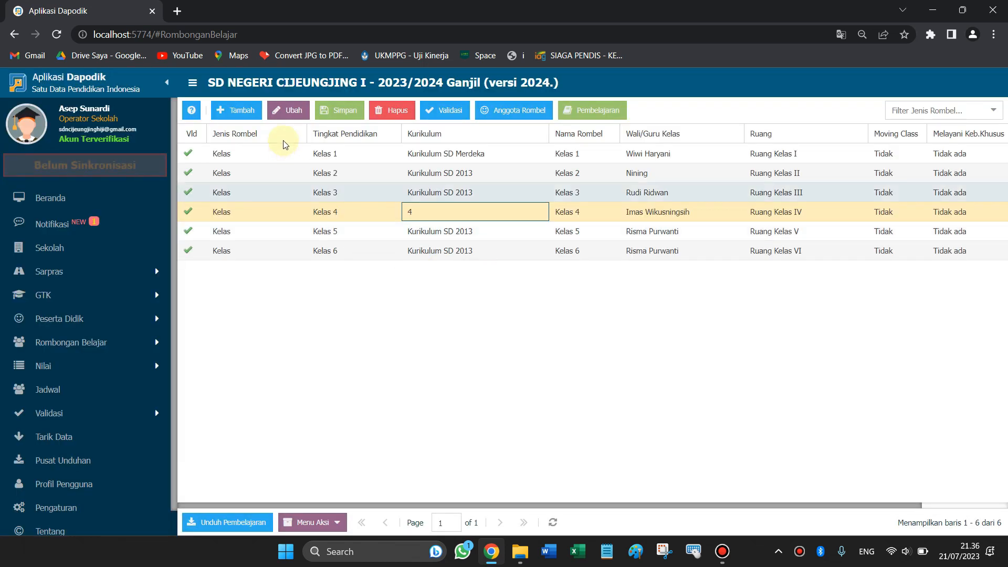
# Add a new class group with education level Kelas 4 and curriculum Kurikulum SD Merdeka.
pyautogui.click(235, 112)
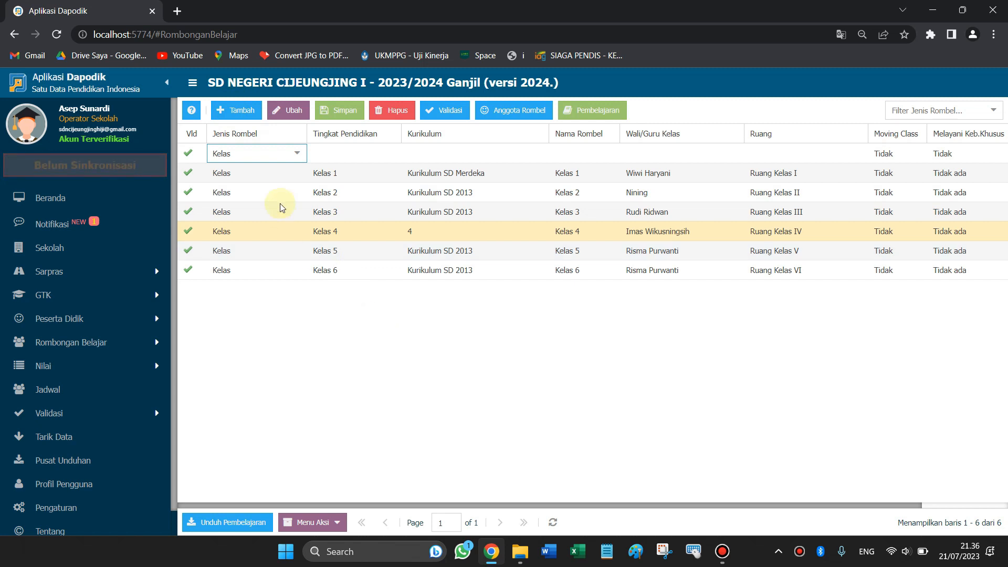
pyautogui.click(355, 153)
pyautogui.click(388, 156)
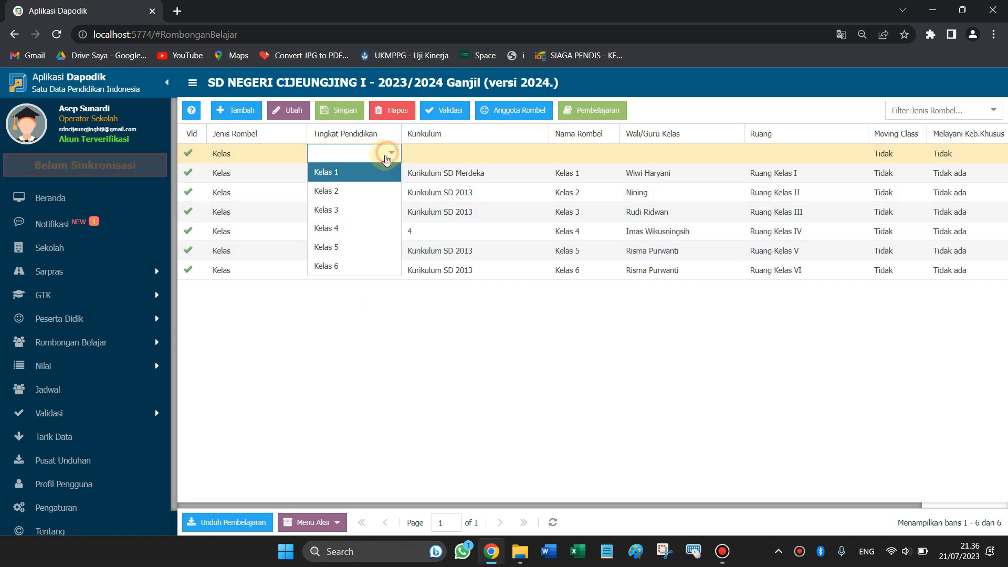
pyautogui.click(353, 230)
pyautogui.click(433, 148)
pyautogui.click(539, 153)
pyautogui.click(480, 172)
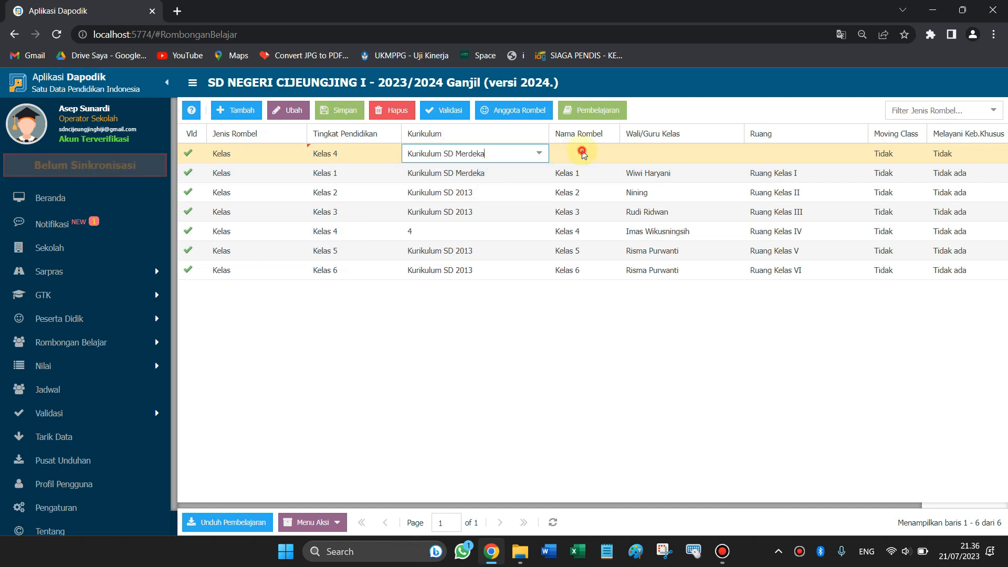
# Name the new class group Kelas 4 and assign it the same homeroom teacher as the existing Kelas 4 group.
pyautogui.click(602, 155)
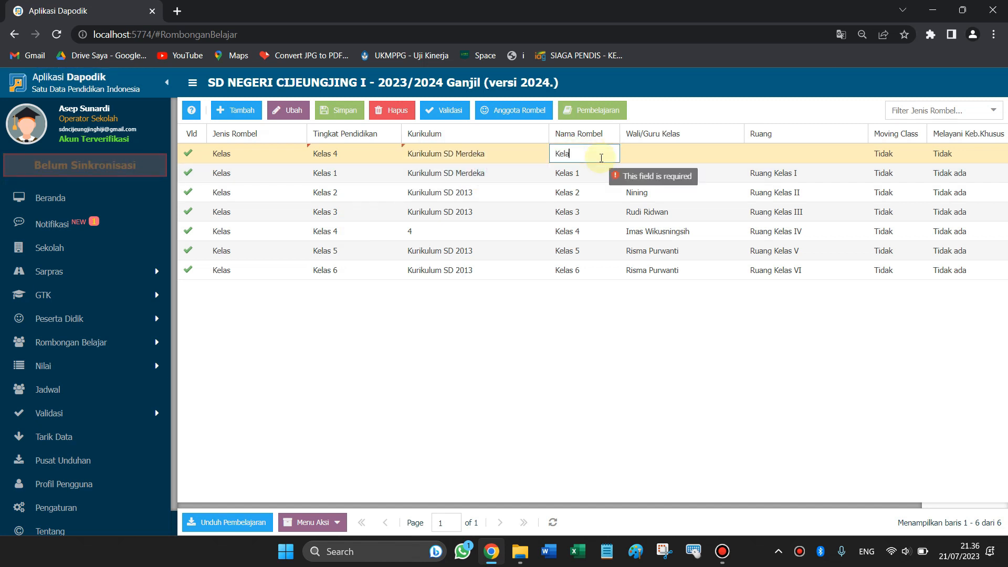
pyautogui.click(674, 155)
pyautogui.click(734, 153)
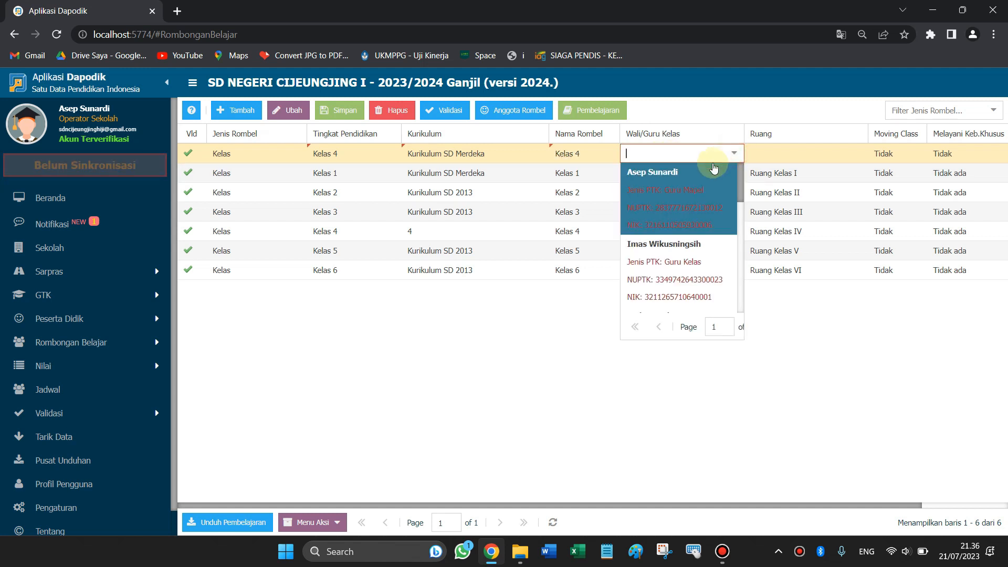
pyautogui.click(704, 248)
# Set the new group's room to Ruang Kelas IV and save the class groups.
pyautogui.click(779, 153)
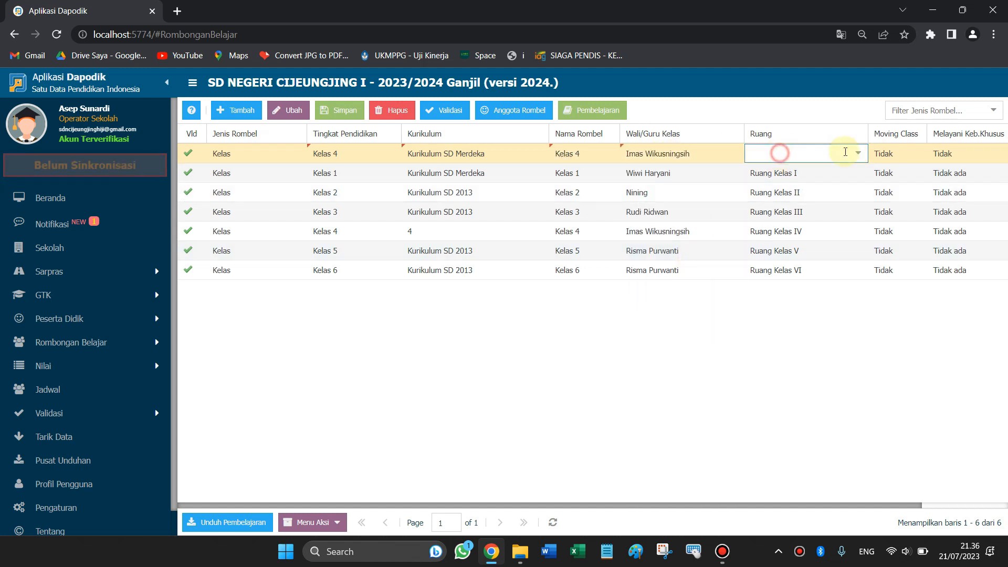
pyautogui.click(858, 153)
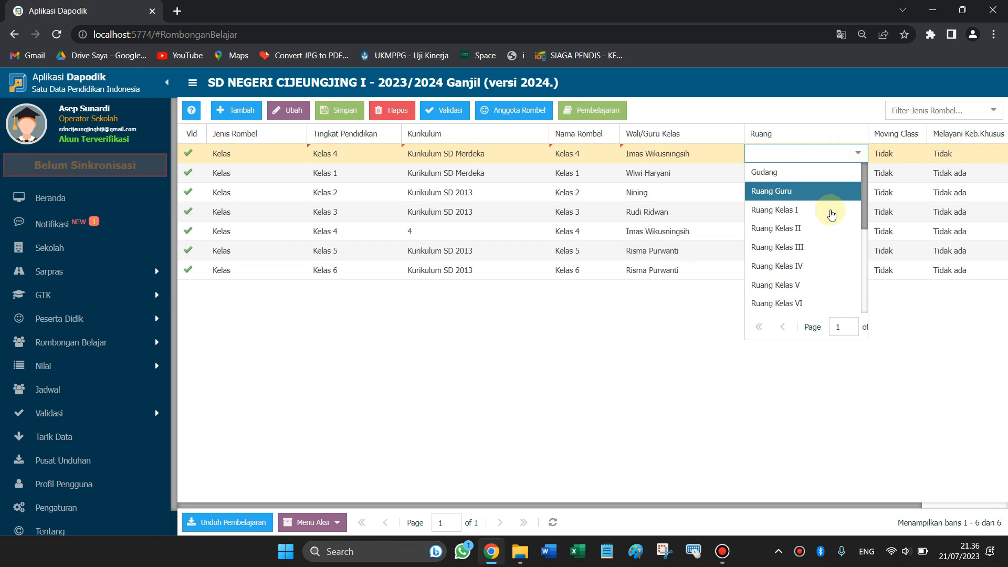
pyautogui.click(803, 265)
pyautogui.click(336, 109)
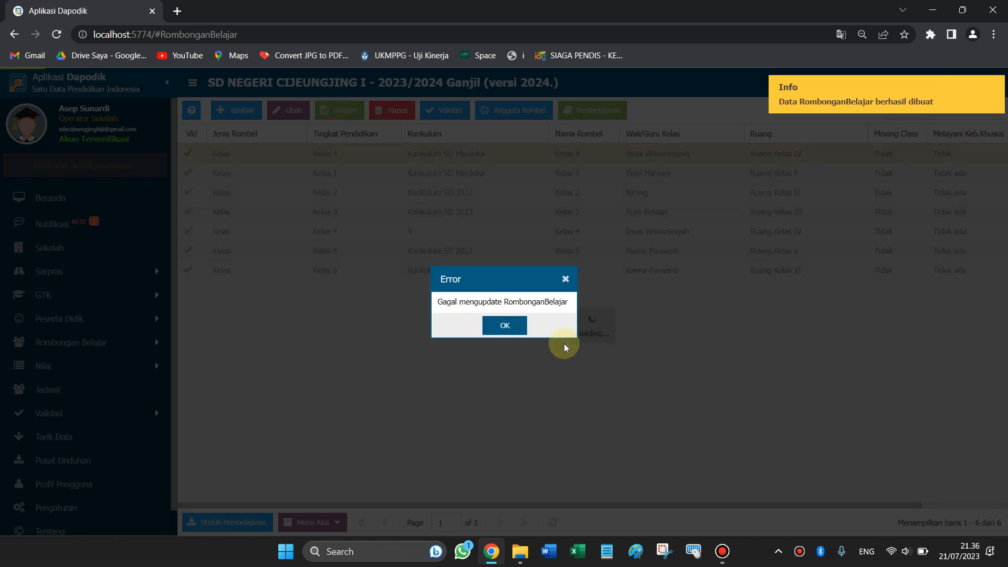
pyautogui.click(505, 326)
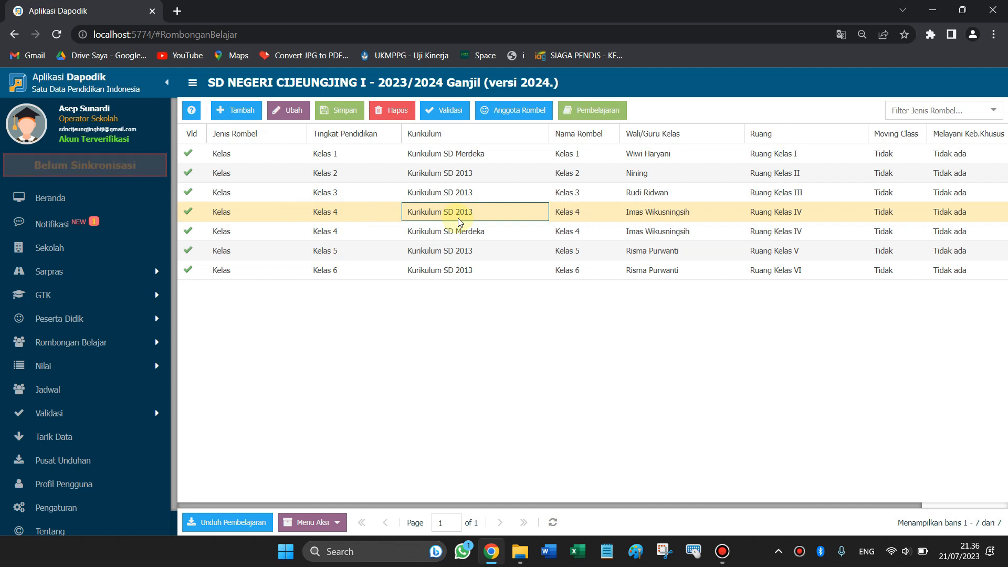
# Remove all students from the Kelas 4 group that uses Kurikulum SD 2013.
pyautogui.click(527, 112)
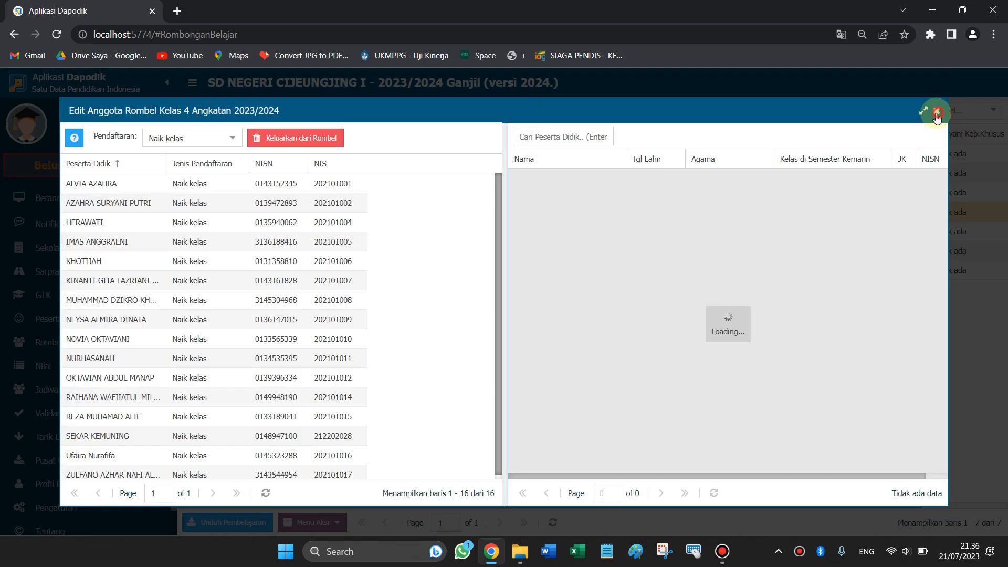
pyautogui.click(935, 111)
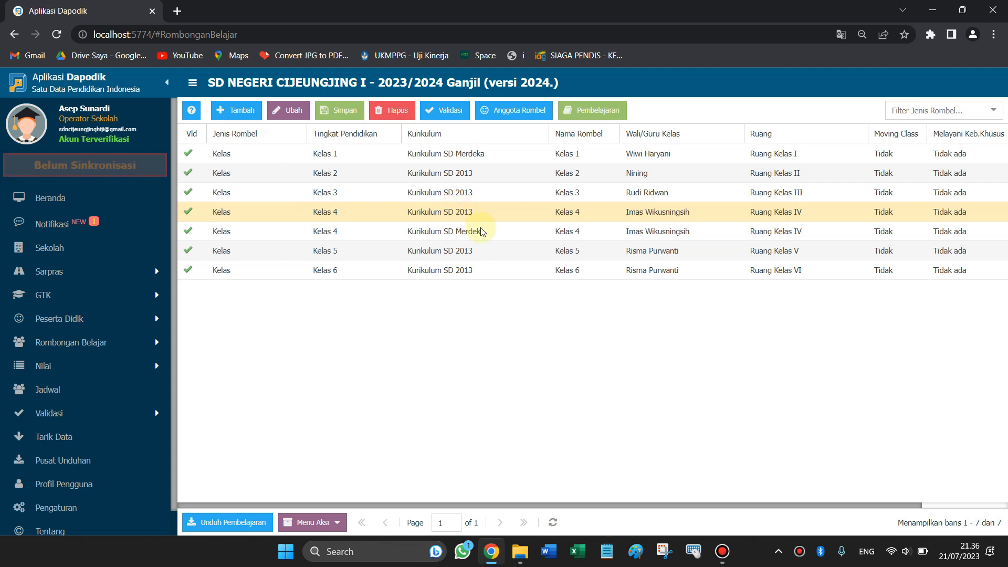
pyautogui.click(506, 109)
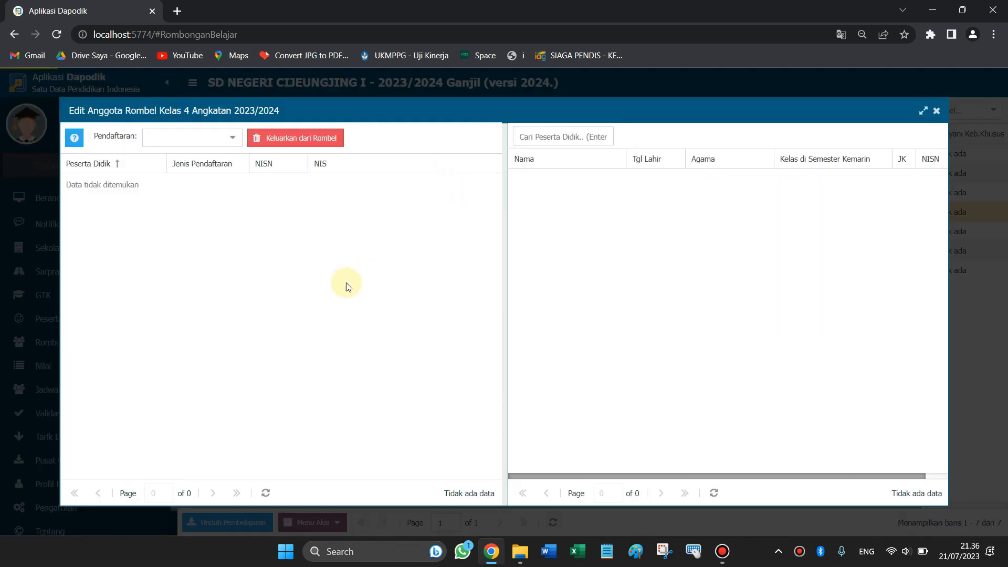
pyautogui.click(231, 139)
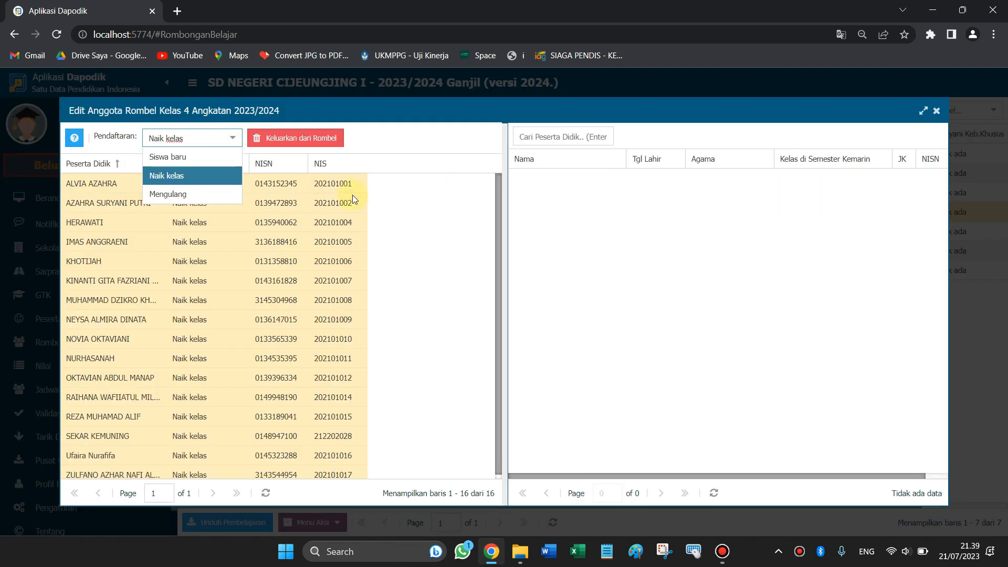
pyautogui.click(313, 139)
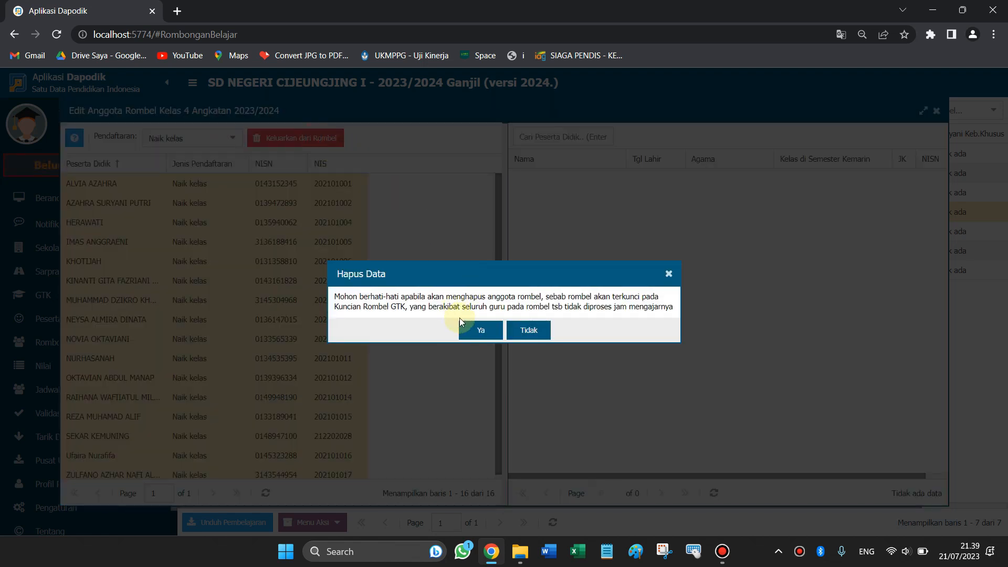
pyautogui.click(481, 330)
pyautogui.click(481, 329)
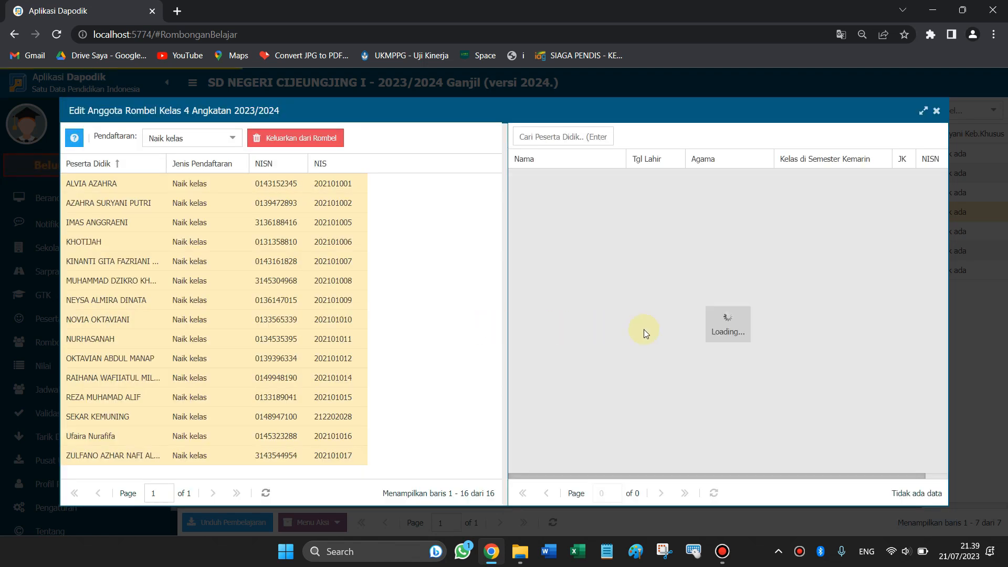
pyautogui.click(310, 138)
pyautogui.click(482, 331)
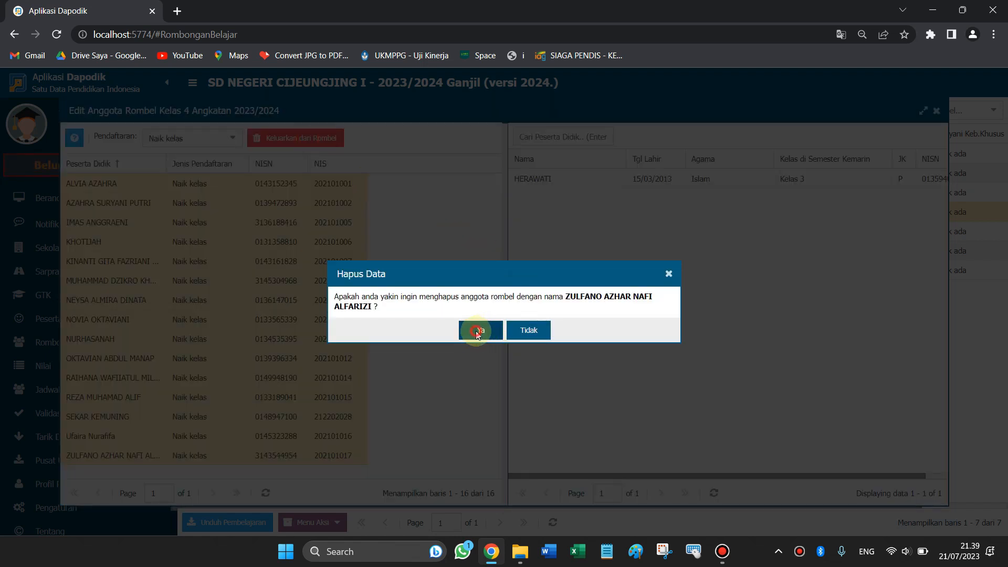
pyautogui.click(479, 330)
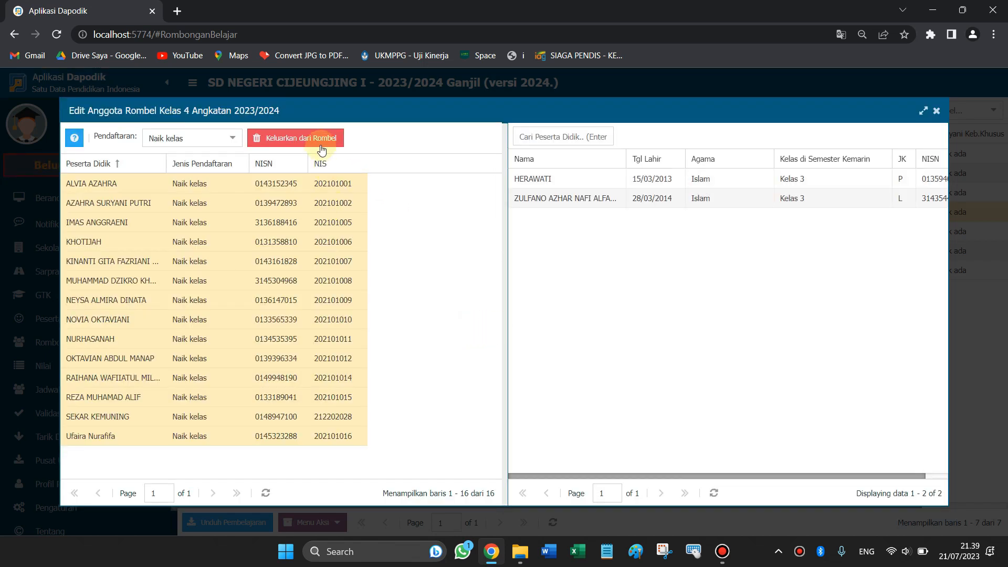
pyautogui.click(321, 147)
pyautogui.click(476, 328)
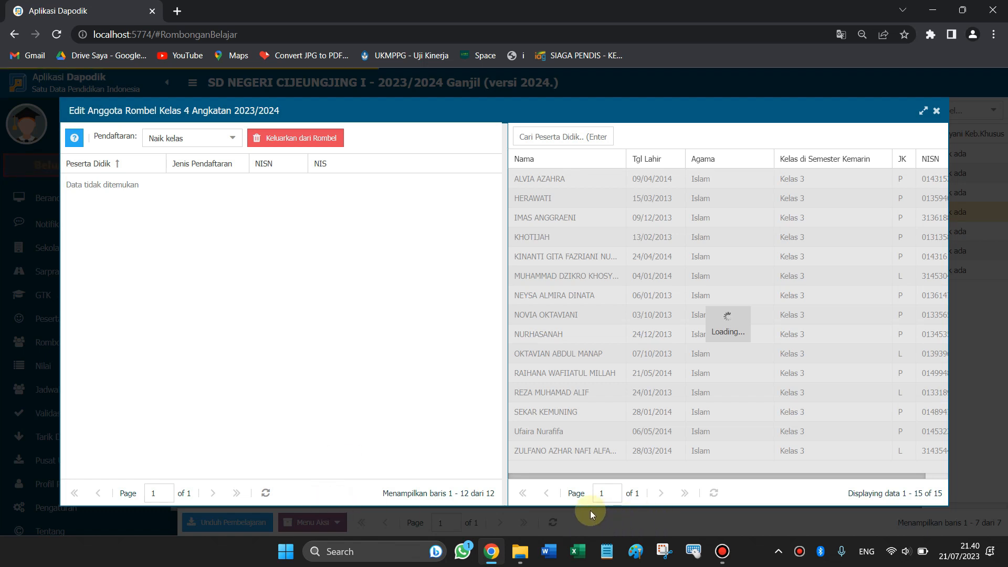
# Refresh the member list and the available-student list, and close the member editor.
pyautogui.click(266, 493)
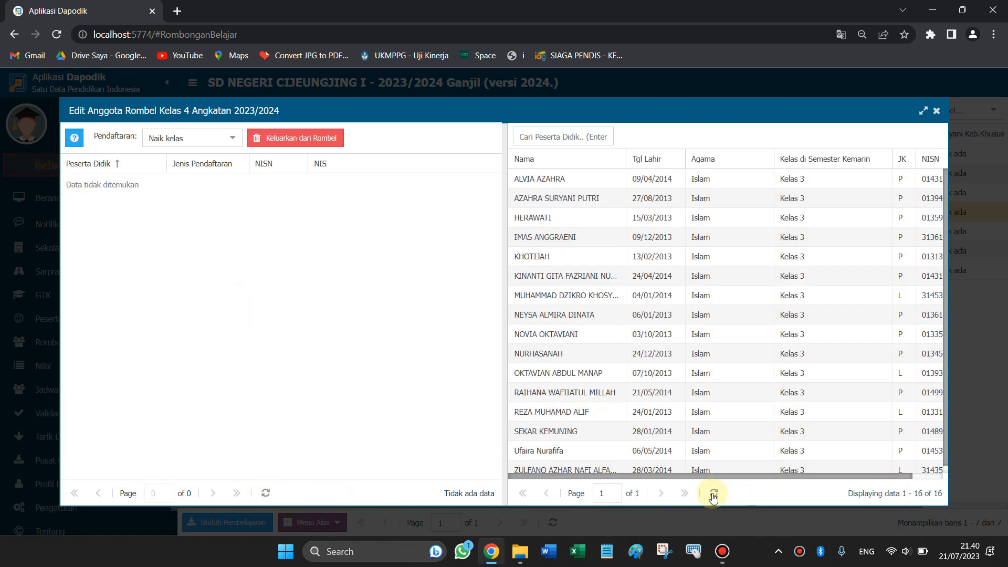
pyautogui.click(713, 494)
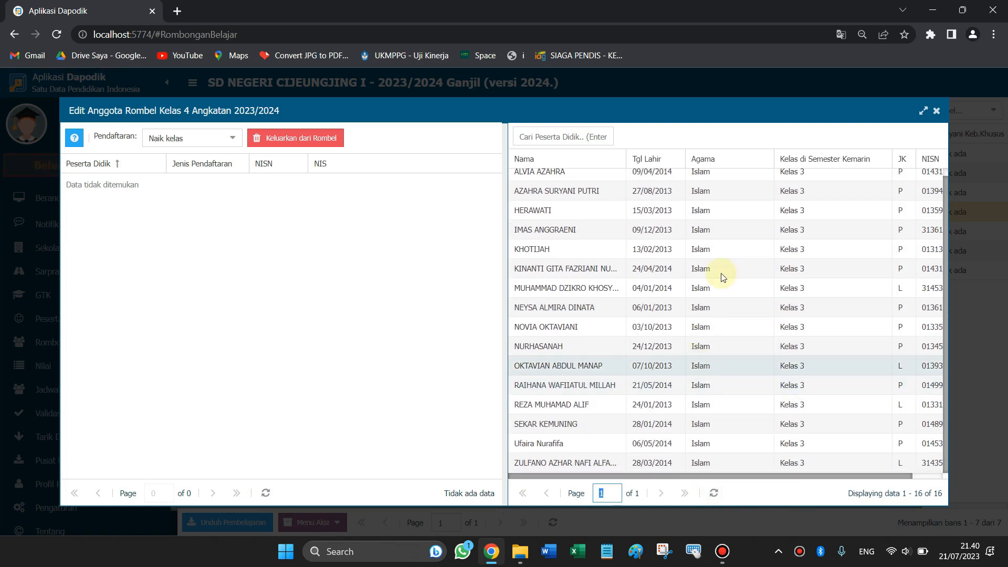
pyautogui.click(937, 112)
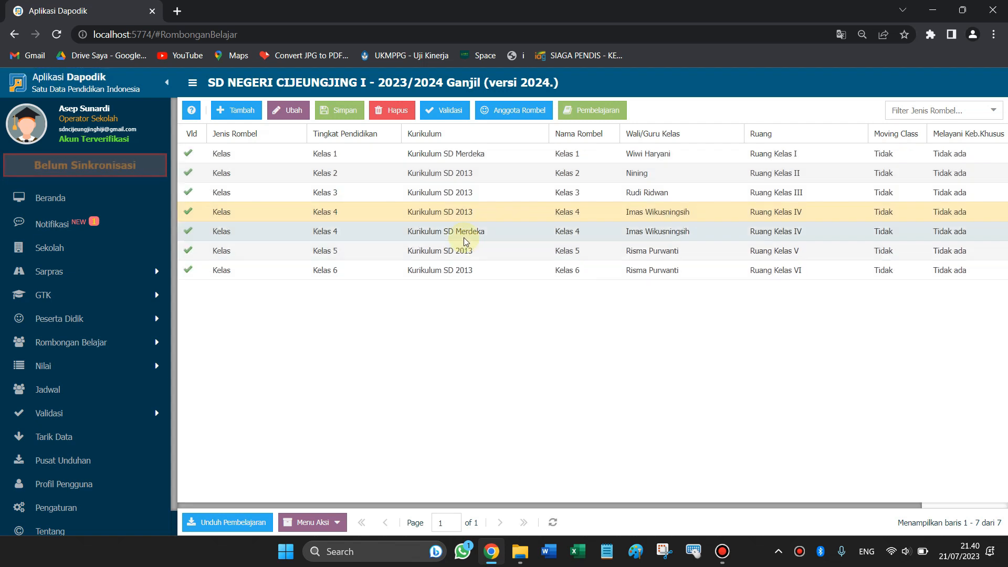
# Add all available students to the Kelas 4 group on Kurikulum SD Merdeka with registration type Naik kelas, and close its member editor.
pyautogui.click(462, 233)
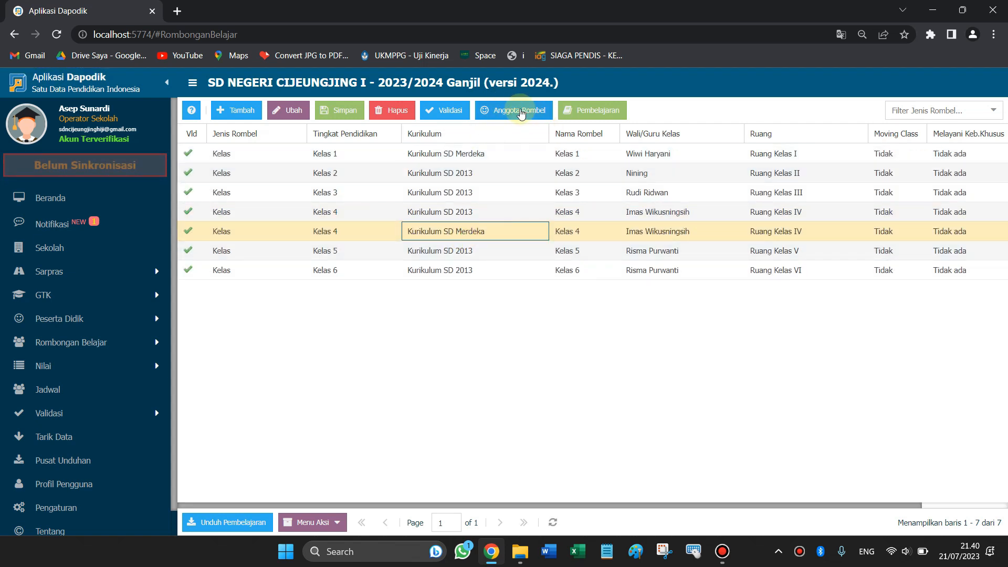
pyautogui.click(517, 113)
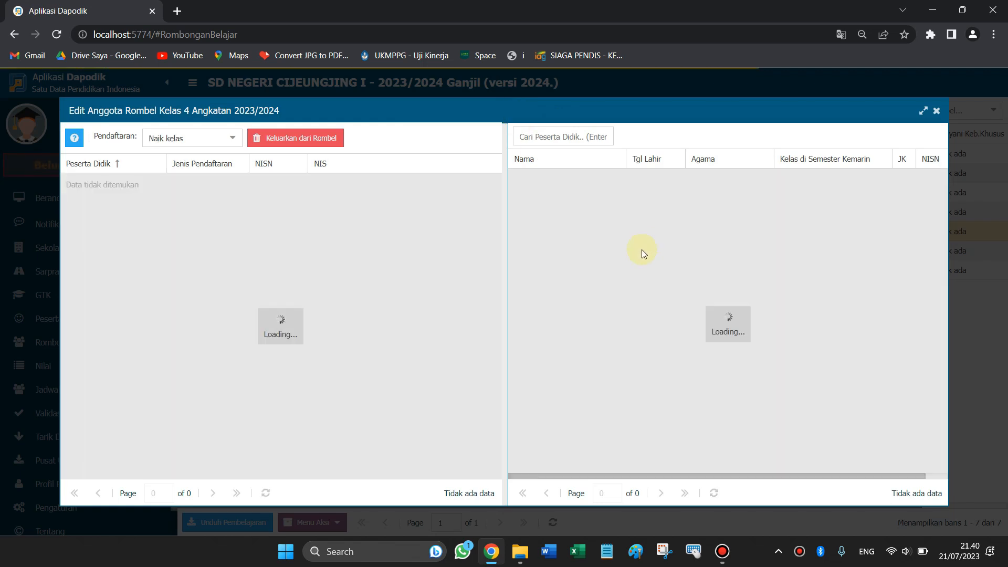
pyautogui.click(630, 292)
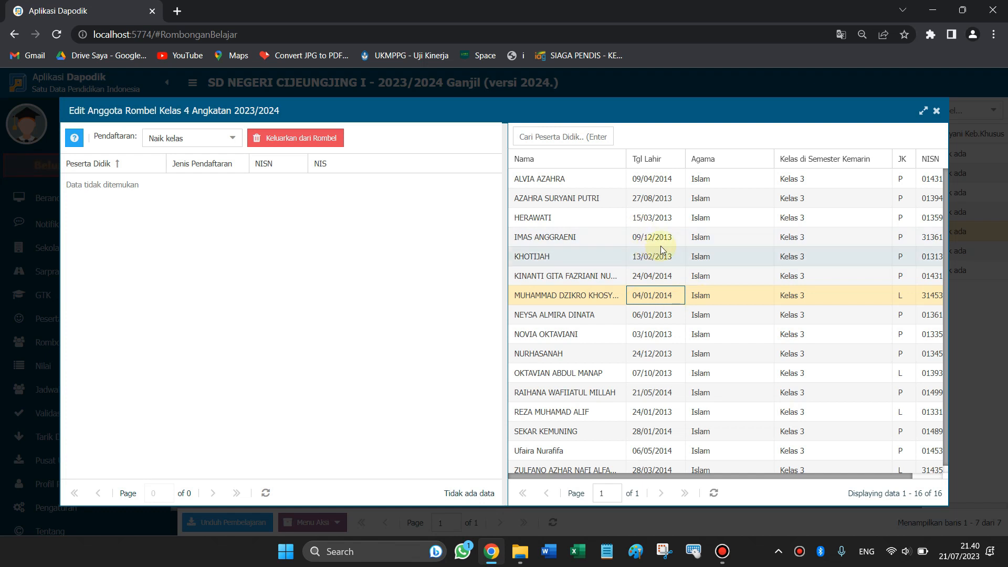
pyautogui.hotkey('ctrl', 'a')
pyautogui.moveTo(576, 184); pyautogui.dragTo(253, 236)
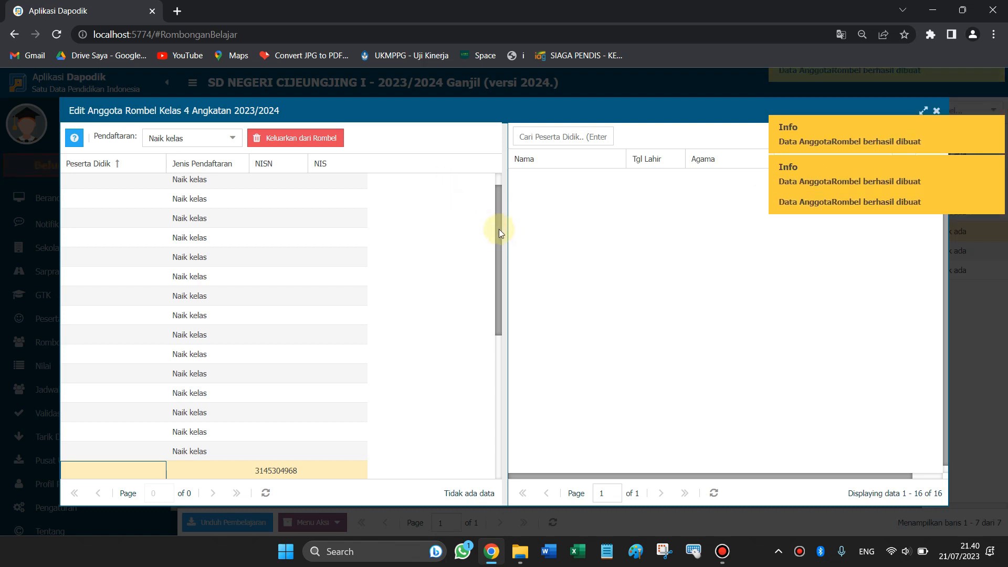
pyautogui.moveTo(499, 229); pyautogui.dragTo(498, 217)
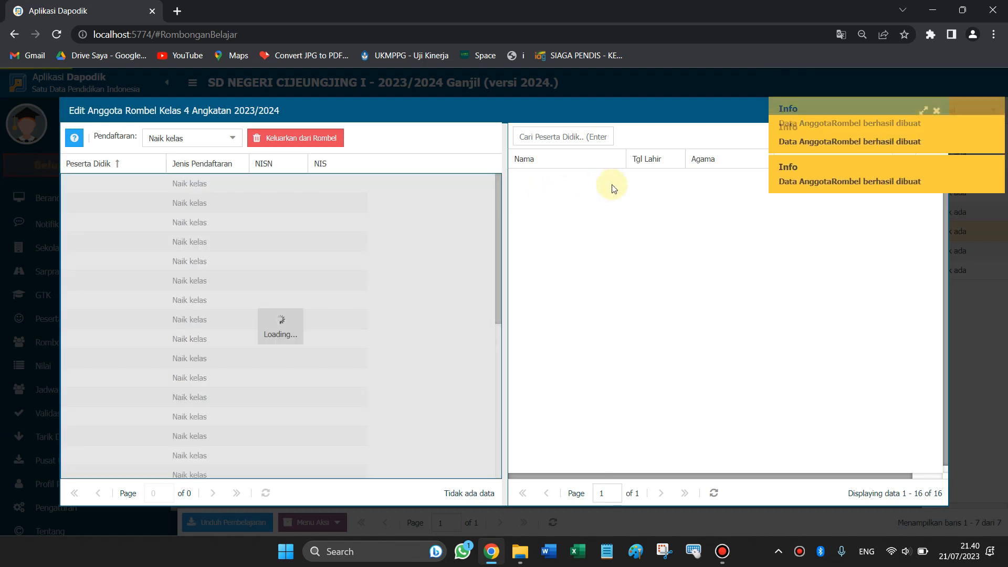
pyautogui.moveTo(783, 112); pyautogui.dragTo(811, 113)
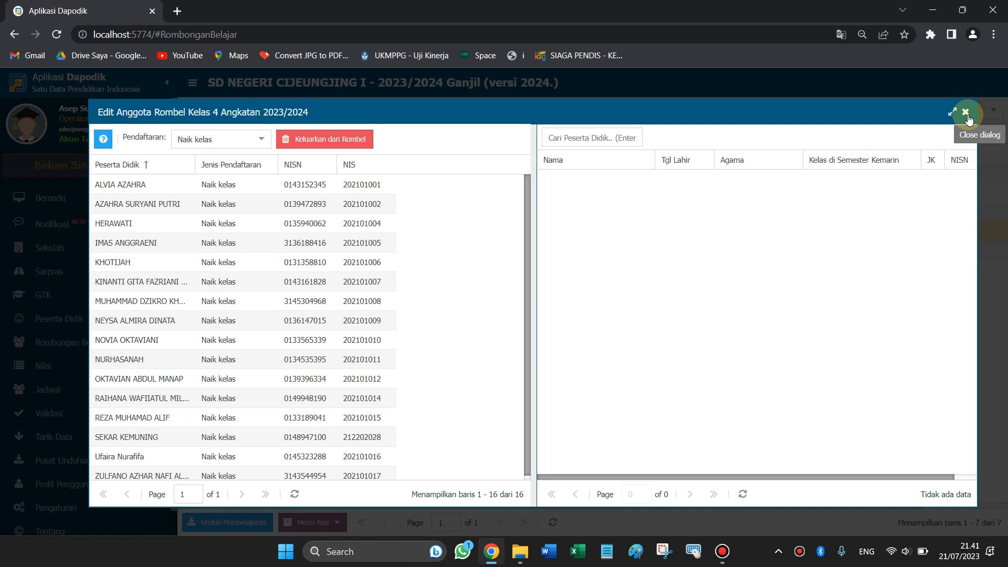
pyautogui.click(967, 113)
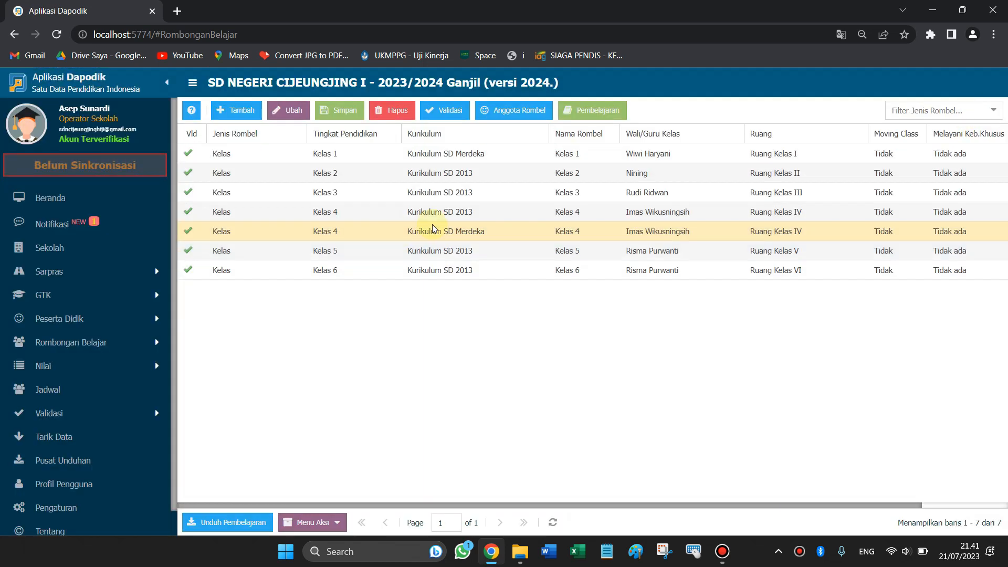
# Delete the Kelas 4 group on Kurikulum SD 2013, and reload the page, setting the release notes not to show again.
pyautogui.click(436, 213)
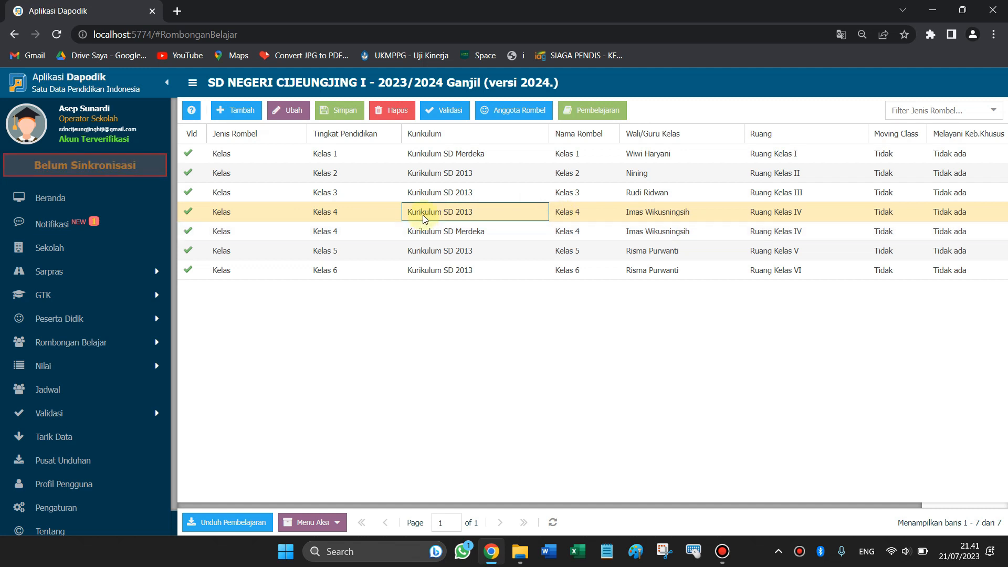
pyautogui.click(392, 110)
pyautogui.click(478, 336)
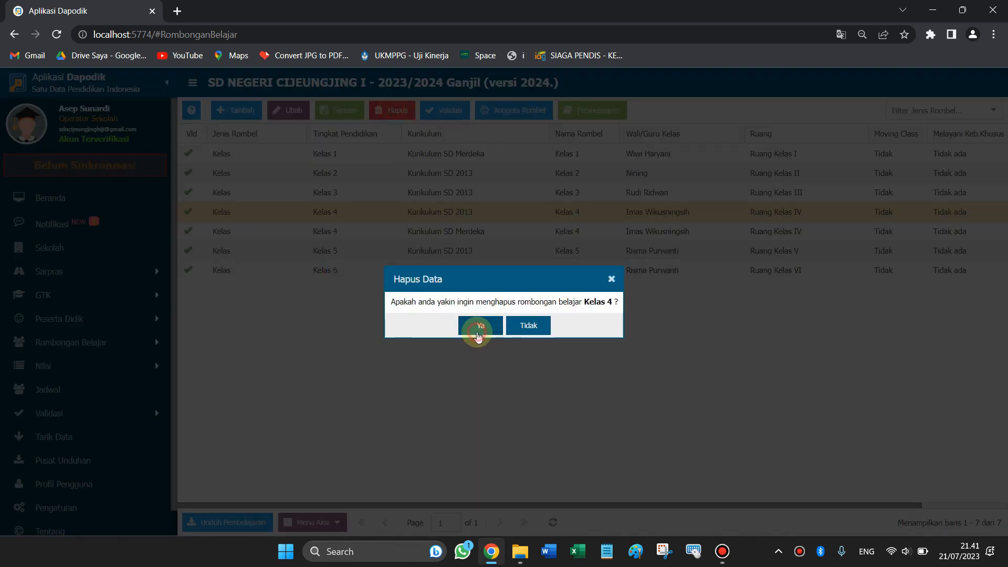
pyautogui.click(476, 331)
pyautogui.click(596, 387)
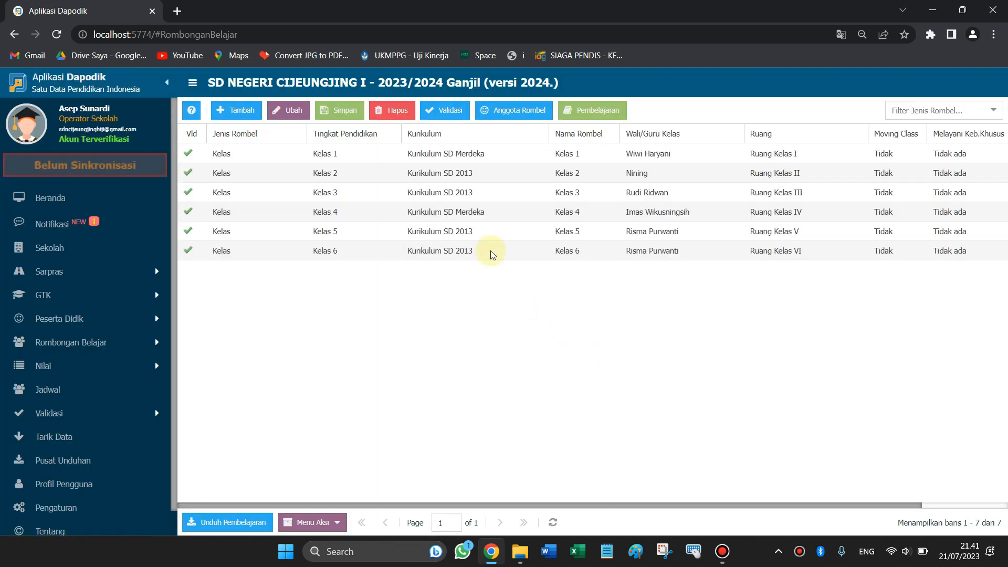
pyautogui.click(57, 34)
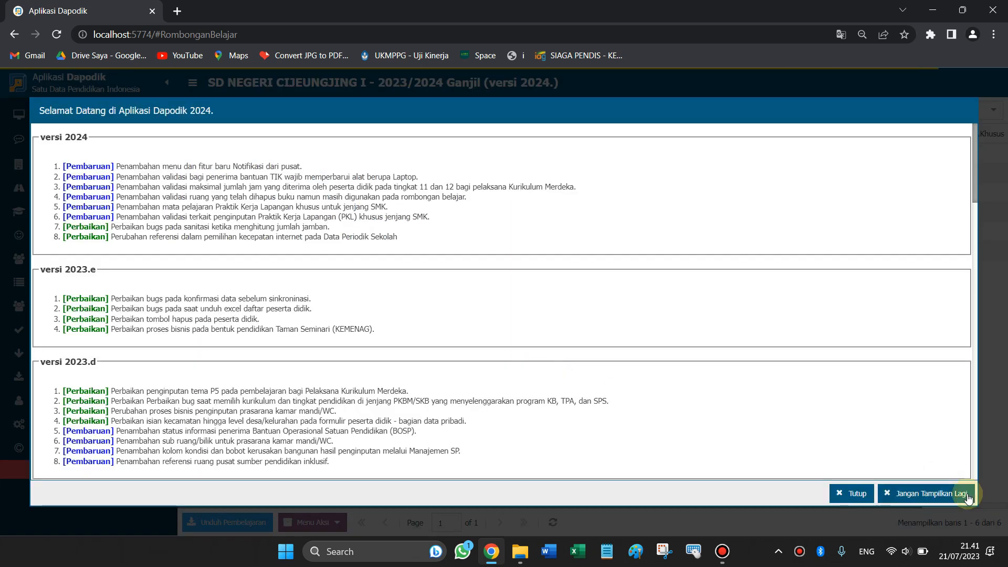
pyautogui.click(969, 497)
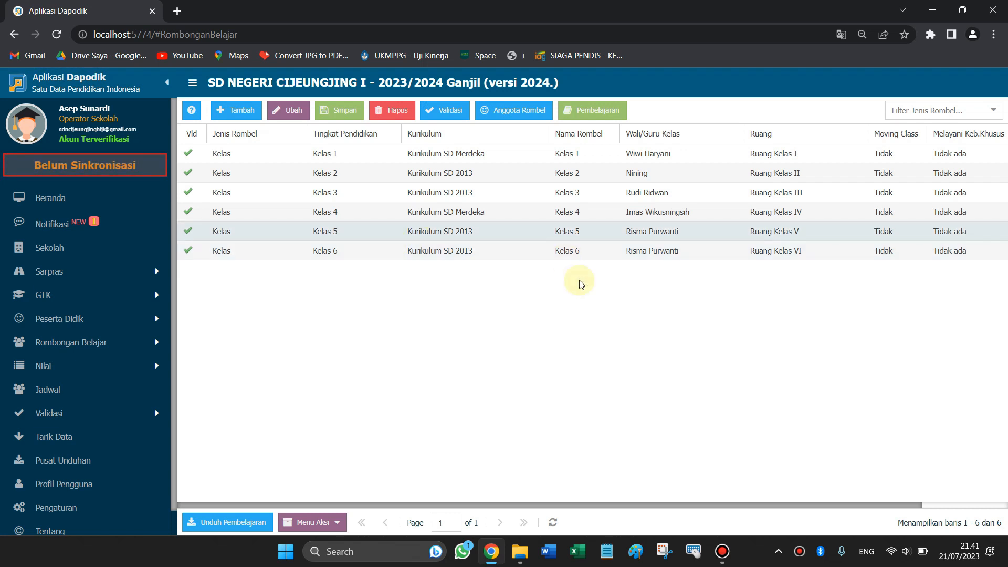
# Run the local validation for all data categories and examine the issues under Rombongan Belajar & Jadwal.
pyautogui.click(75, 416)
pyautogui.click(74, 436)
pyautogui.click(270, 251)
pyautogui.click(336, 246)
pyautogui.click(394, 251)
pyautogui.click(532, 247)
pyautogui.click(629, 247)
pyautogui.click(679, 254)
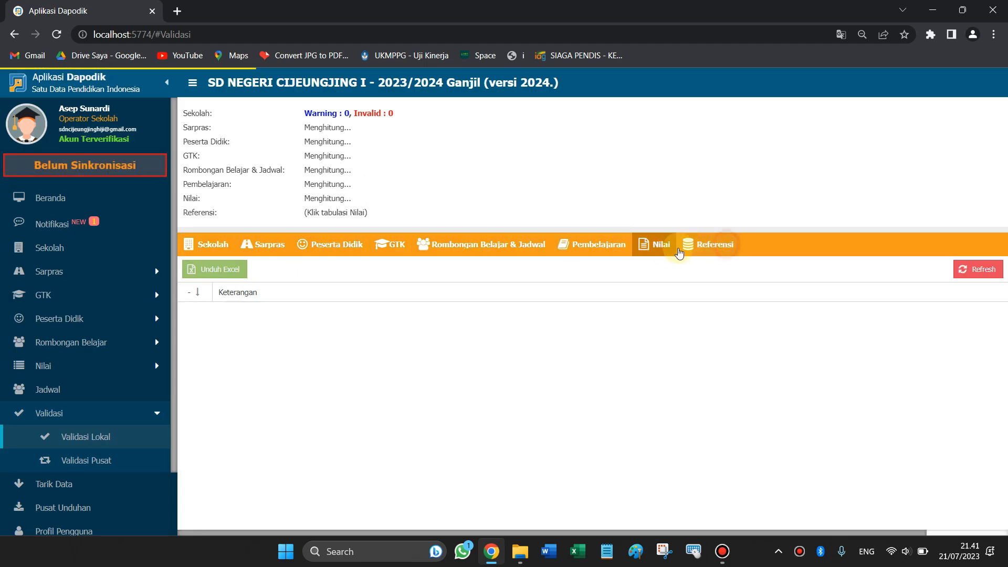
pyautogui.click(680, 251)
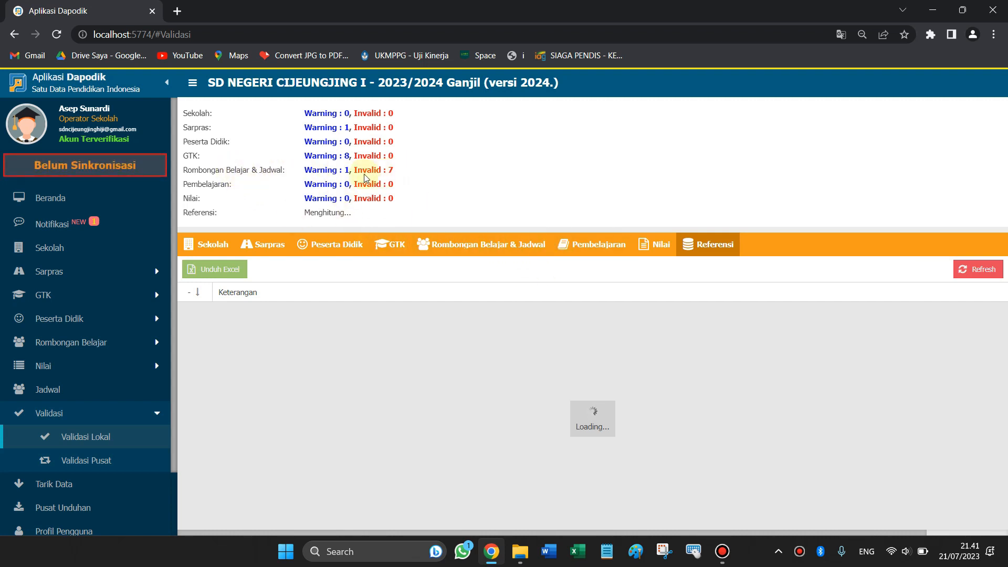
pyautogui.click(479, 247)
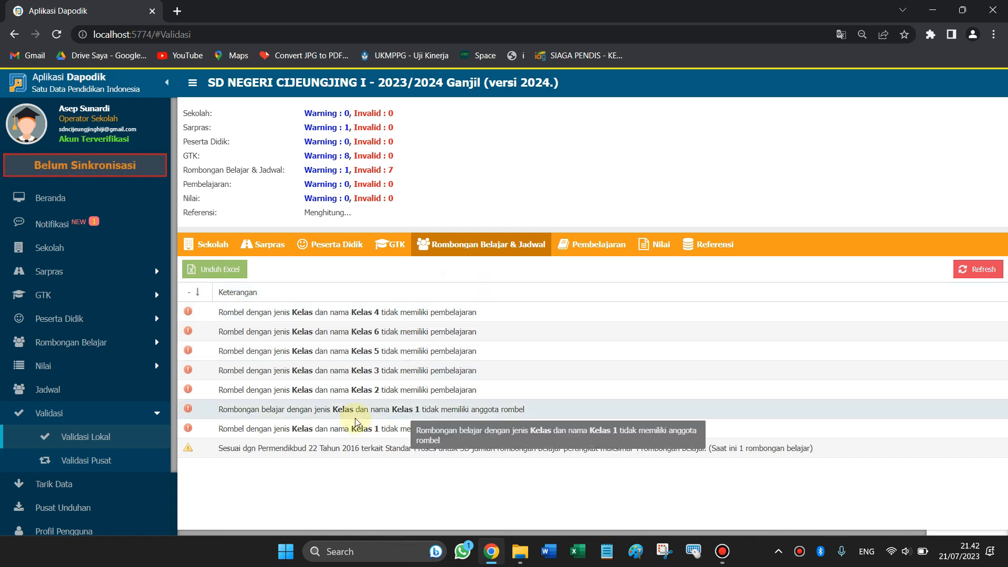
pyautogui.click(377, 497)
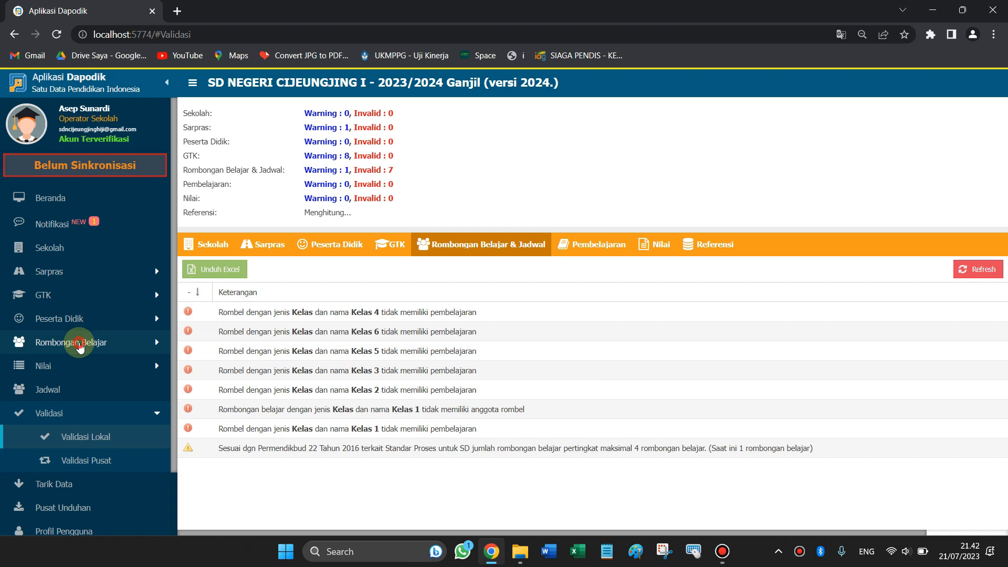
# Return to the regular class groups and open the Pembelajaran editor for Kelas 1.
pyautogui.click(78, 346)
pyautogui.click(71, 371)
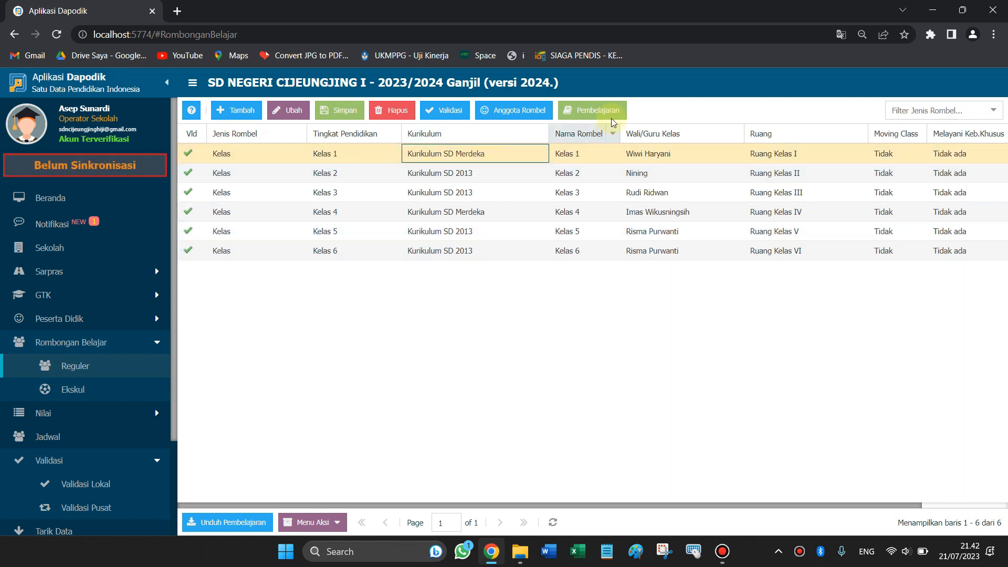
pyautogui.click(598, 111)
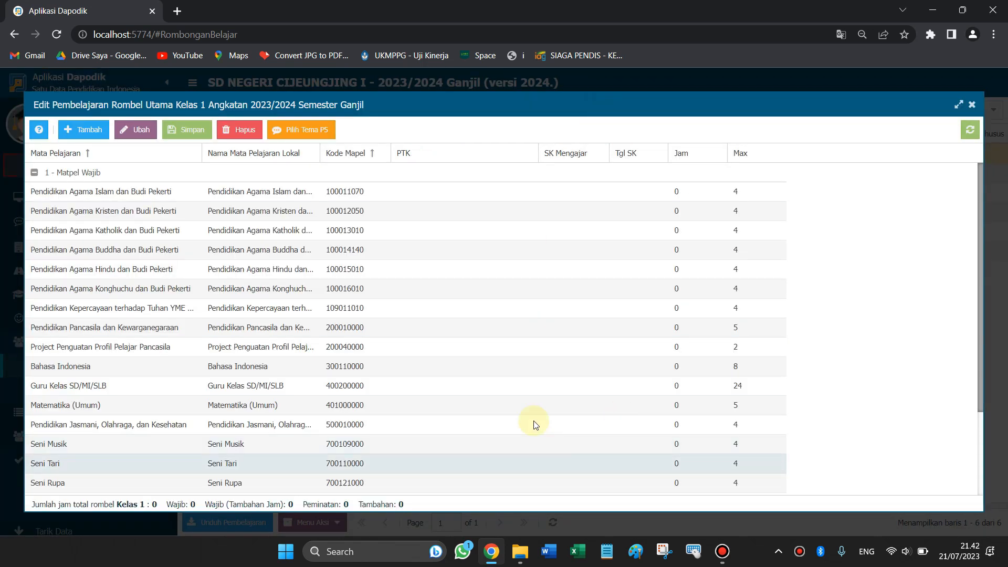
# Switch to File Explorer and open the Word document SKBM TP 23-24 sms 1 from the SKBM folder in D:\.OPS File.
pyautogui.click(521, 552)
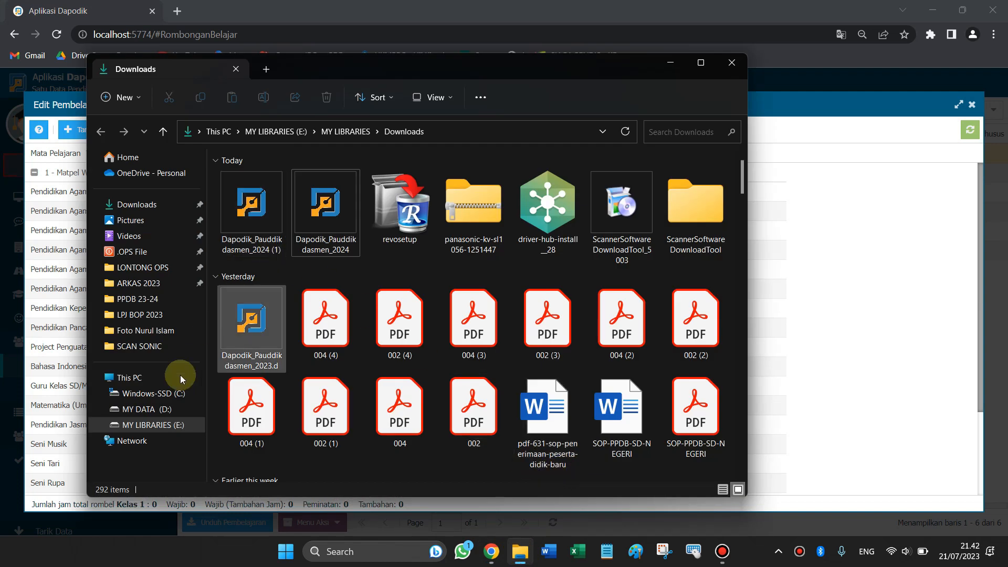
pyautogui.click(185, 409)
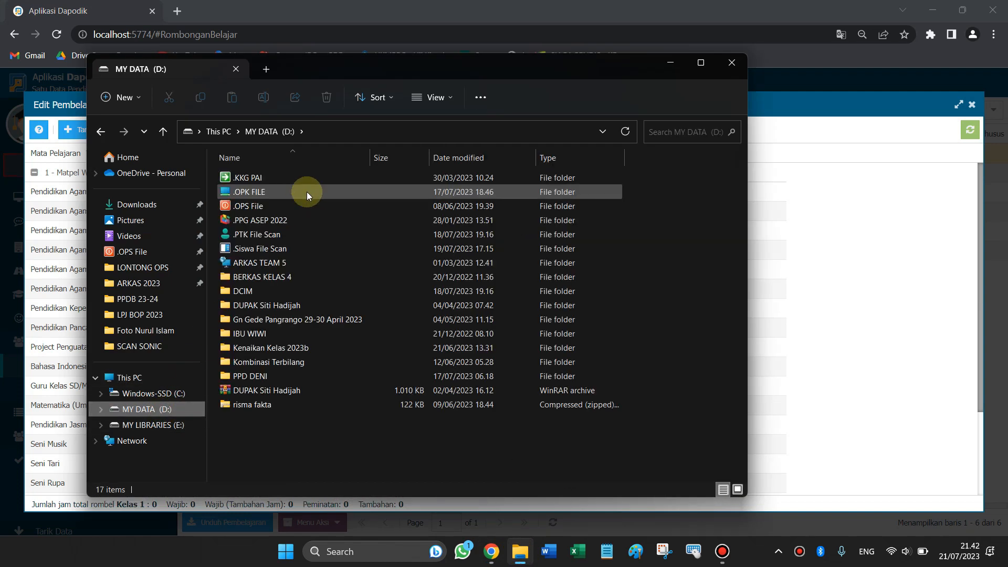
pyautogui.click(263, 206)
pyautogui.doubleClick(263, 207)
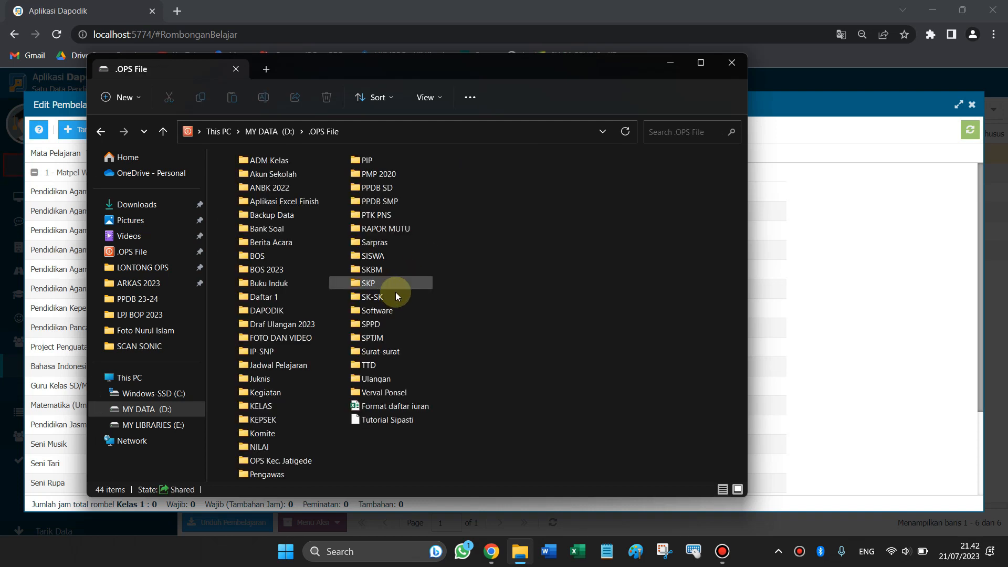
pyautogui.doubleClick(367, 270)
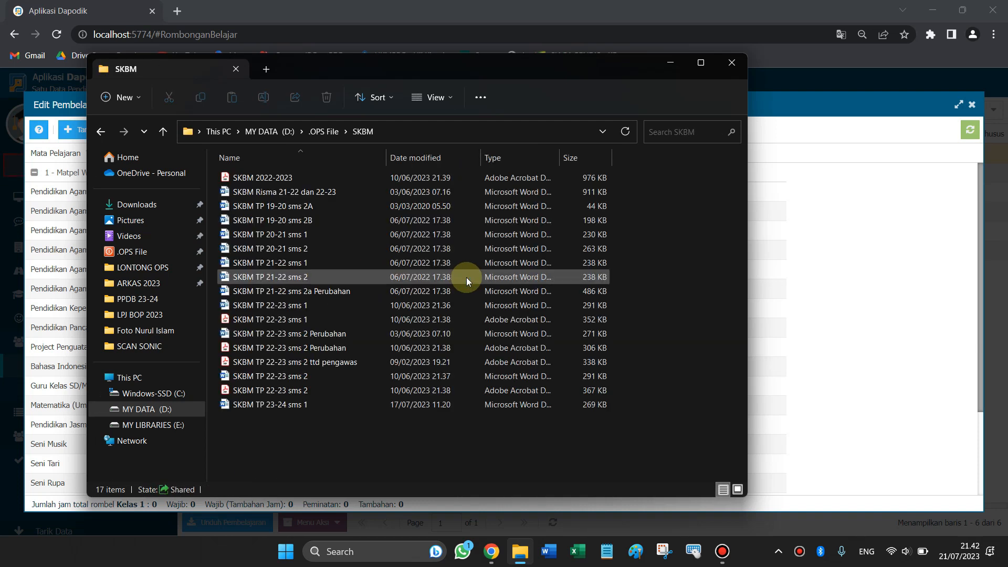
pyautogui.click(281, 404)
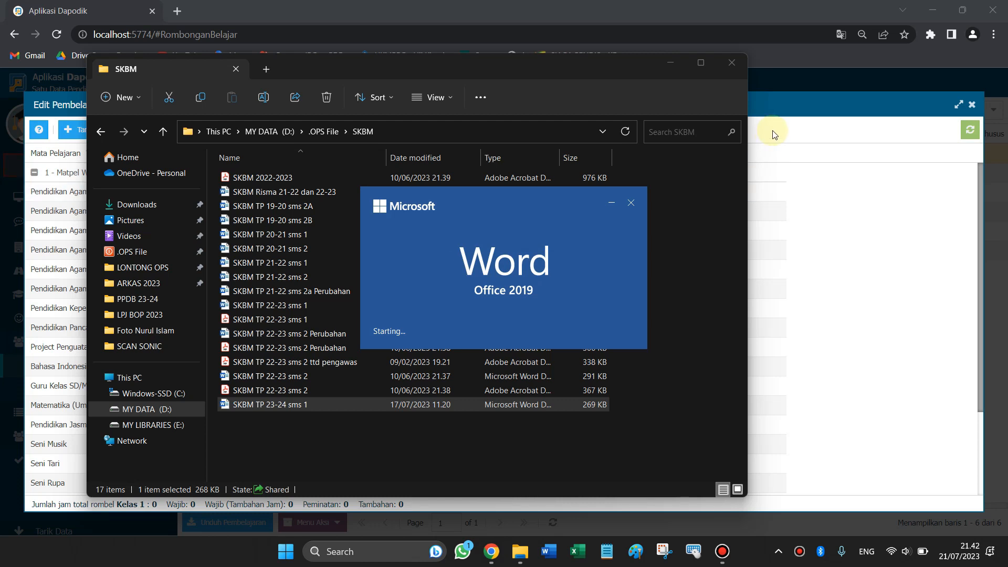
# Copy the decree number B/071/DK.02.01.05/VII/2023 from the SKBM document and return to the Kelas 1 Pembelajaran editor in Dapodik.
pyautogui.scroll(-2, 438, 347)
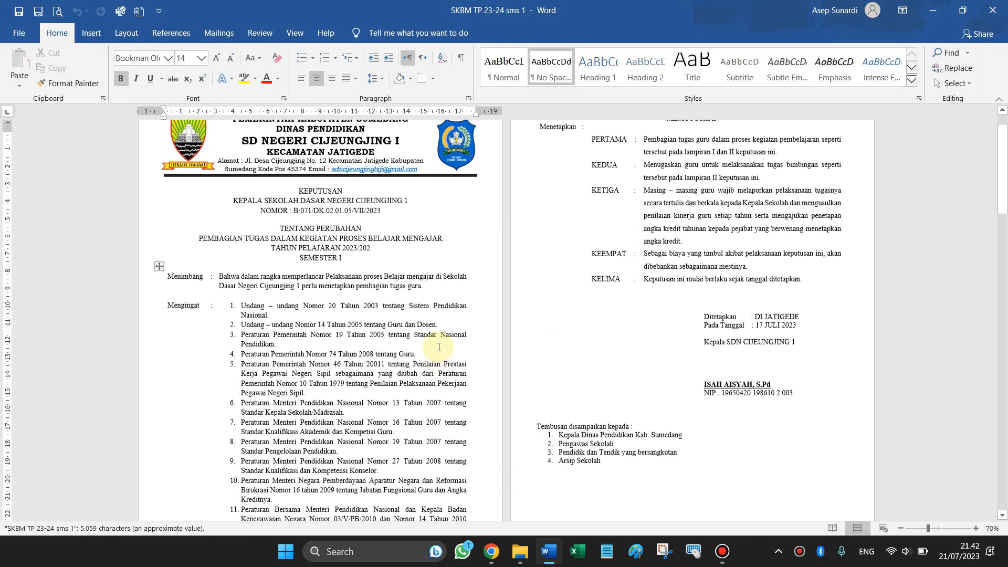
pyautogui.scroll(2, 387, 258)
pyautogui.moveTo(387, 251); pyautogui.dragTo(298, 251)
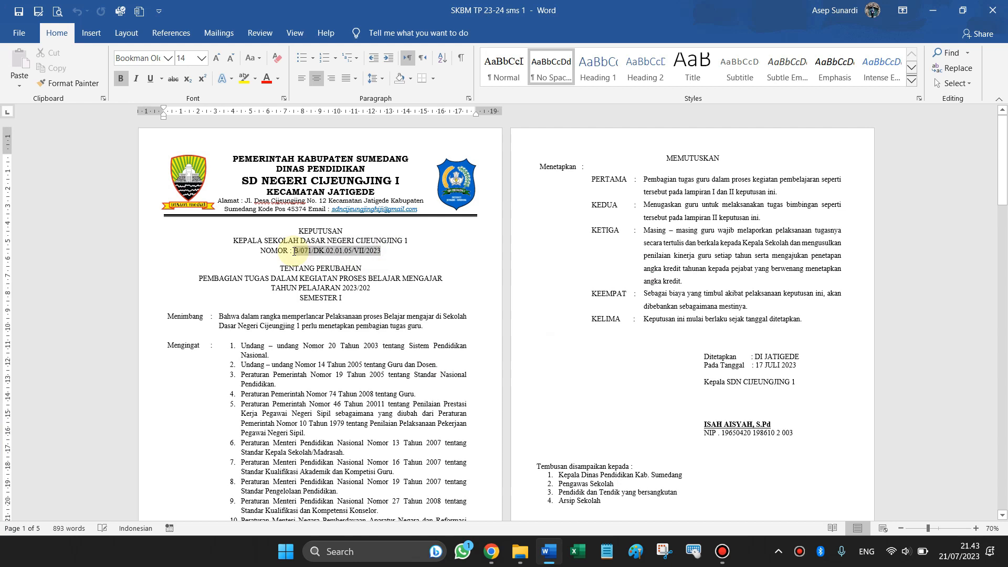
pyautogui.click(933, 10)
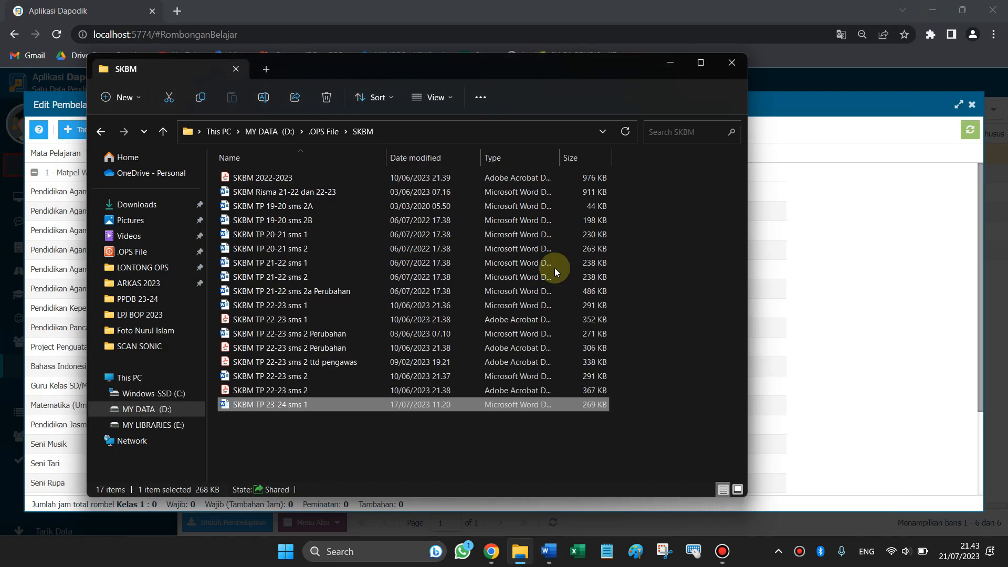
pyautogui.click(838, 102)
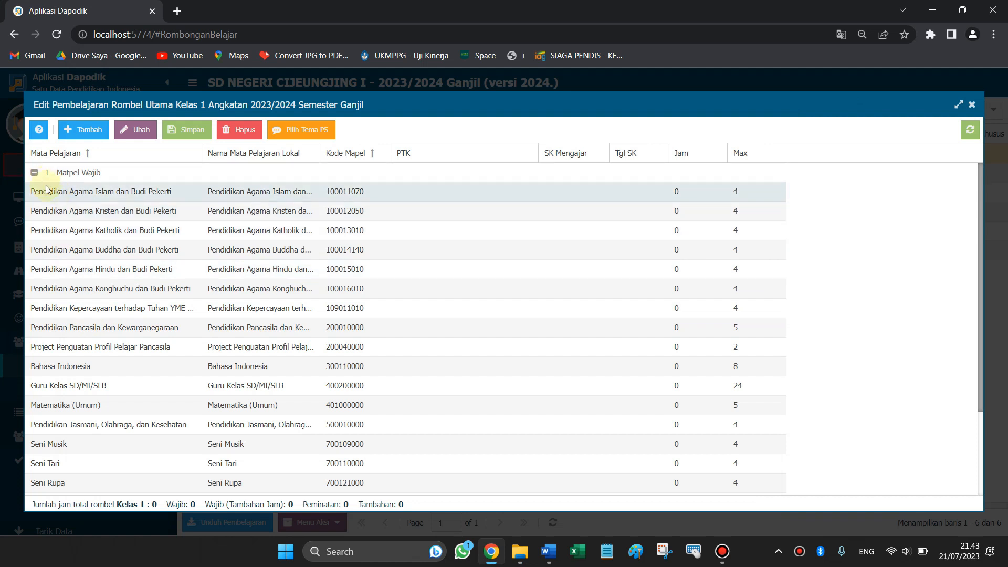
# For Pendidikan Agama Islam dan Budi Pekerti, assign the first listed teacher, SK number B/071/DK.02.01.05/VII/2023 and SK date 17/07/2023.
pyautogui.click(99, 195)
pyautogui.click(429, 192)
pyautogui.click(528, 194)
pyautogui.click(487, 216)
pyautogui.click(566, 190)
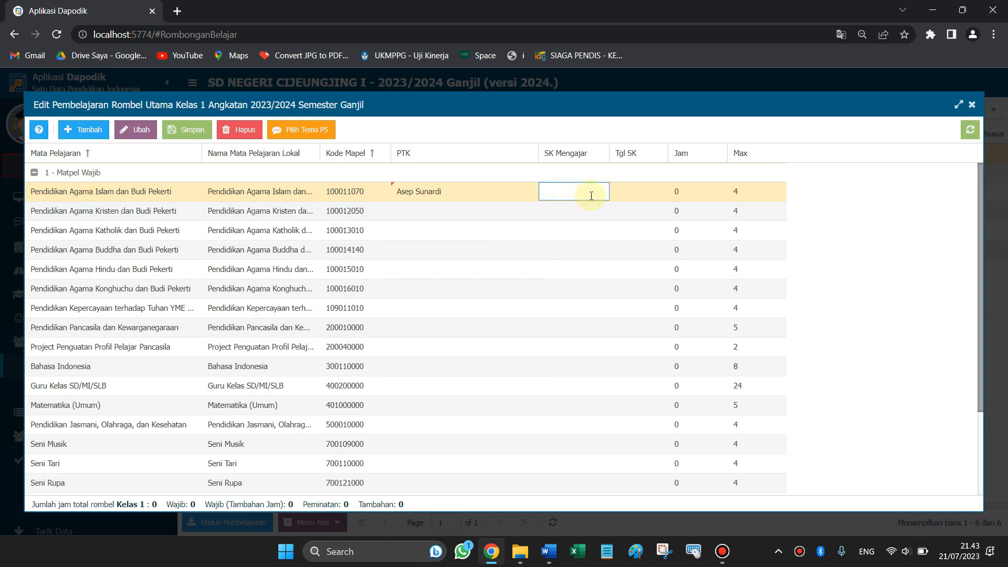
pyautogui.click(638, 194)
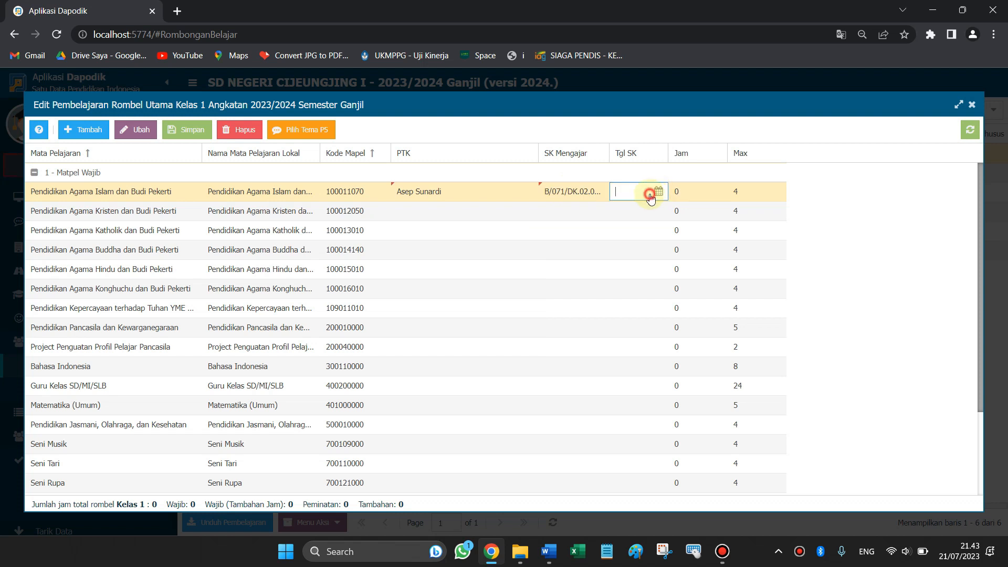
pyautogui.click(650, 195)
pyautogui.click(648, 321)
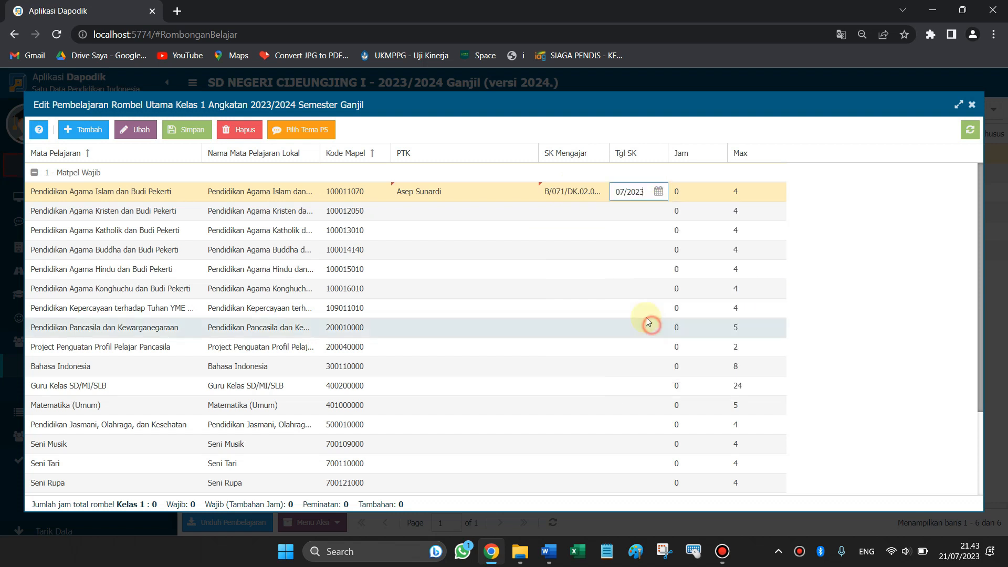
pyautogui.click(625, 232)
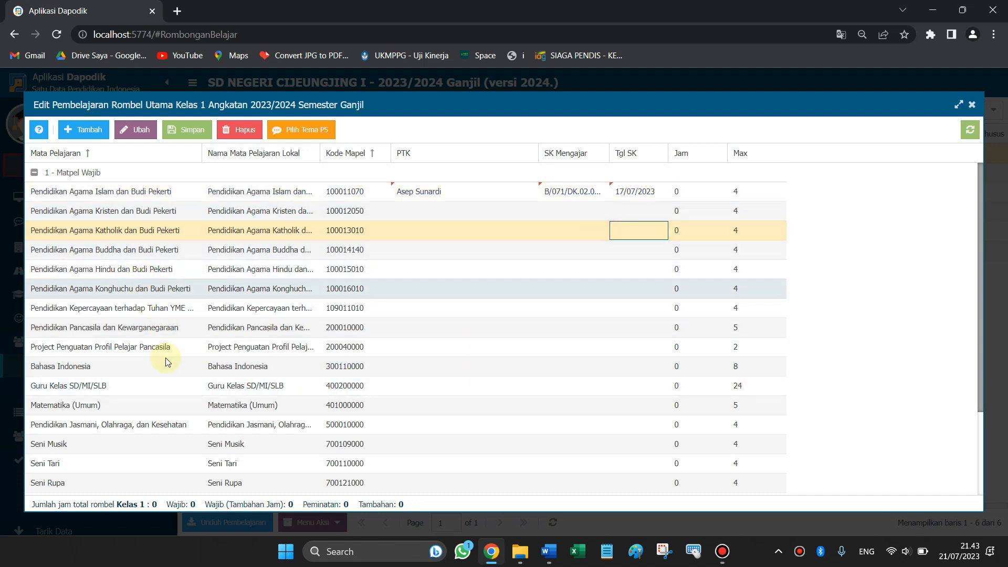
# For Guru Kelas SD/MI/SLB, assign the Kelas 1 homeroom teacher with the copied SK number and SK date 17/07/2023.
pyautogui.click(163, 387)
pyautogui.click(417, 386)
pyautogui.click(528, 388)
pyautogui.scroll(-1, 504, 273)
pyautogui.scroll(1, 504, 263)
pyautogui.moveTo(533, 231); pyautogui.dragTo(508, 347)
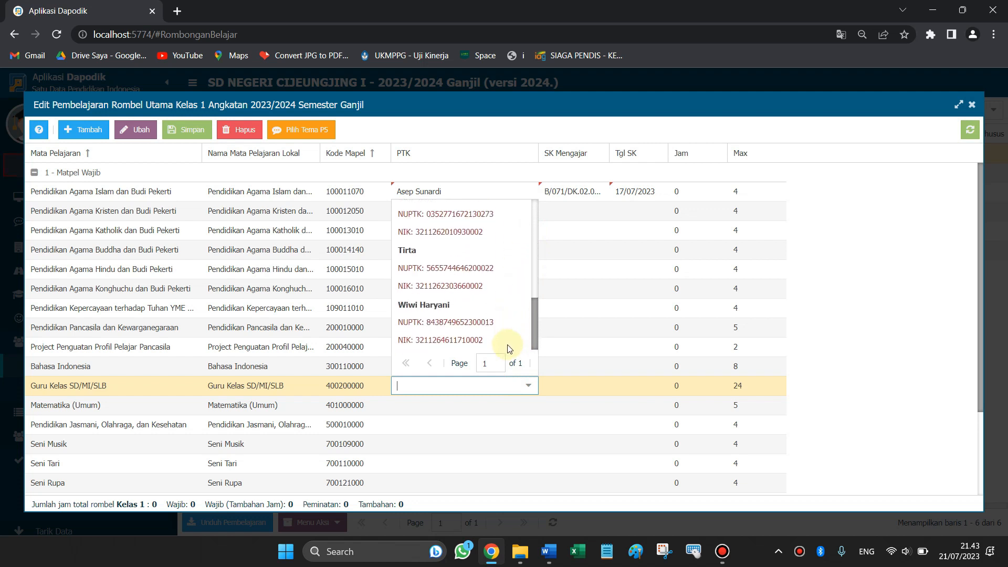
pyautogui.click(509, 344)
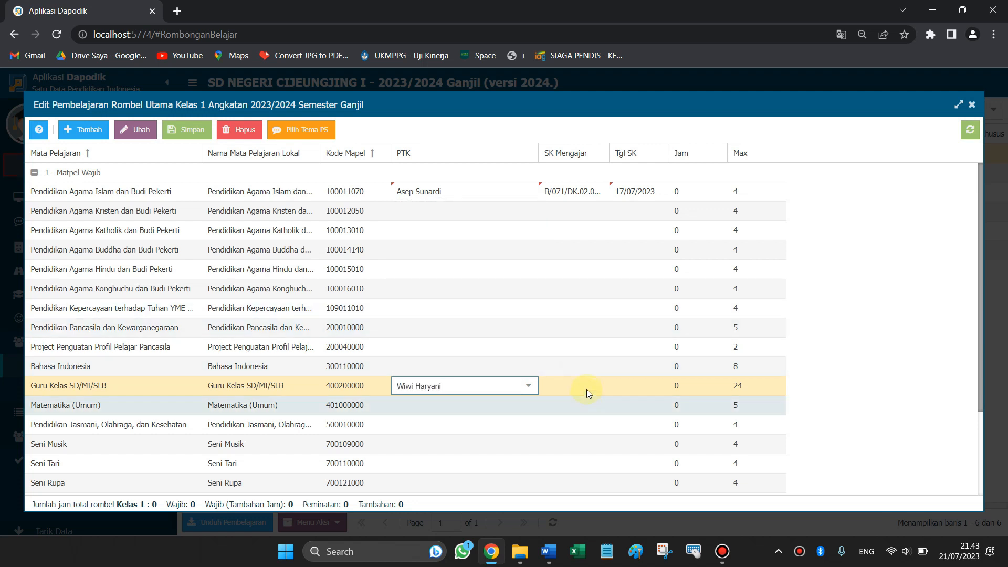
pyautogui.click(587, 388)
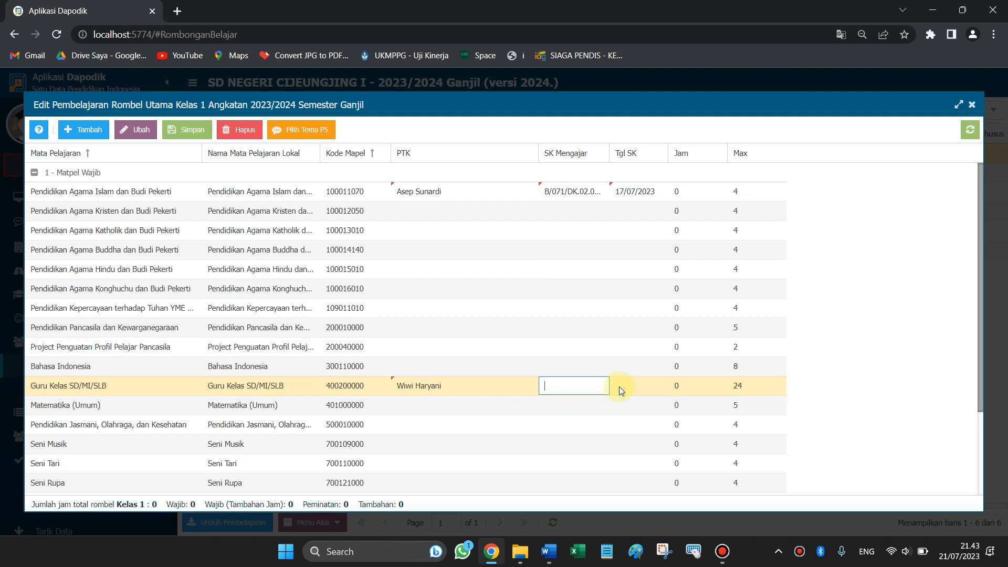
pyautogui.click(649, 390)
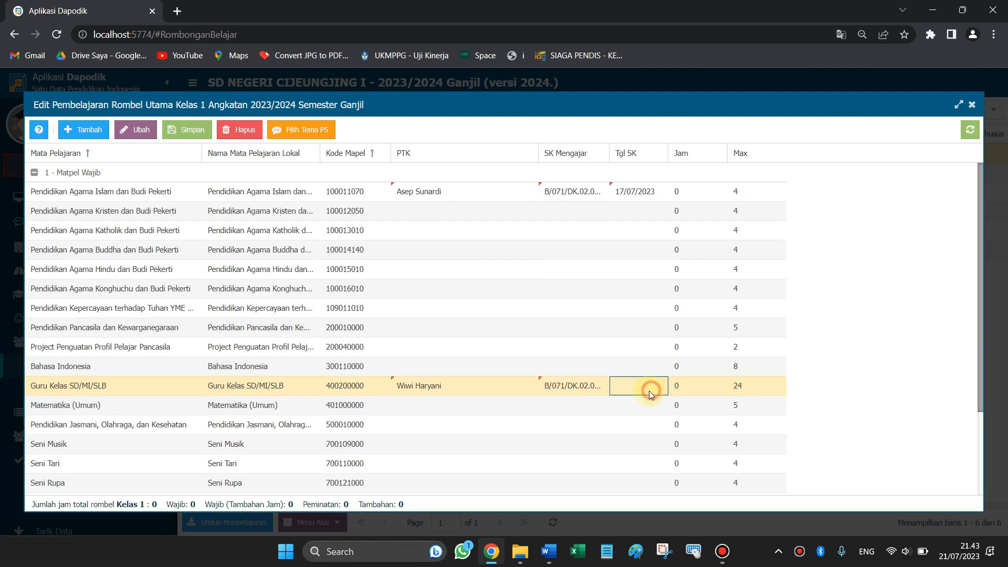
pyautogui.click(657, 386)
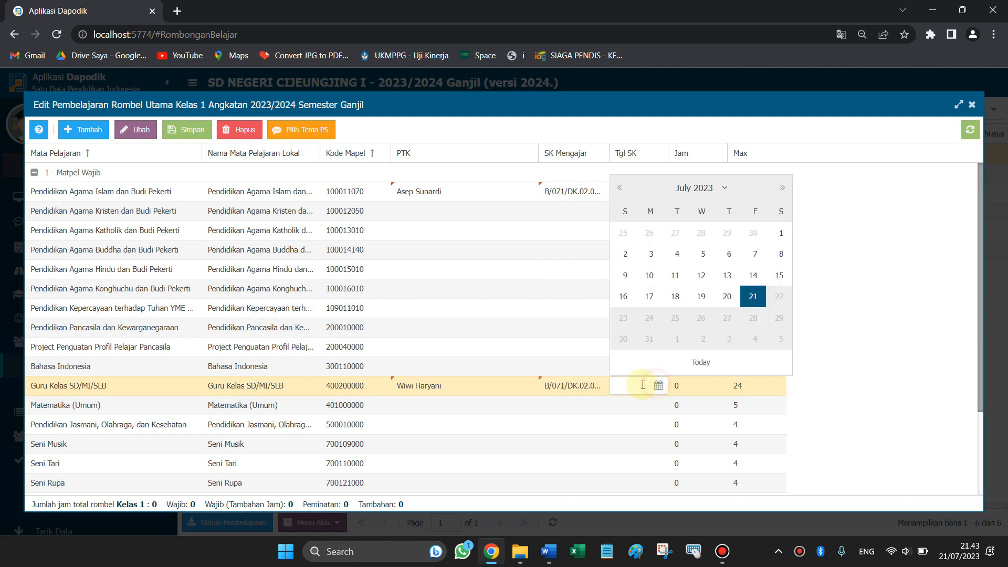
pyautogui.click(641, 297)
# For Pendidikan Jasmani, Olahraga, dan Kesehatan, assign the second-to-last listed teacher with the same SK number and SK date 17/07/2023.
pyautogui.scroll(-2, 534, 430)
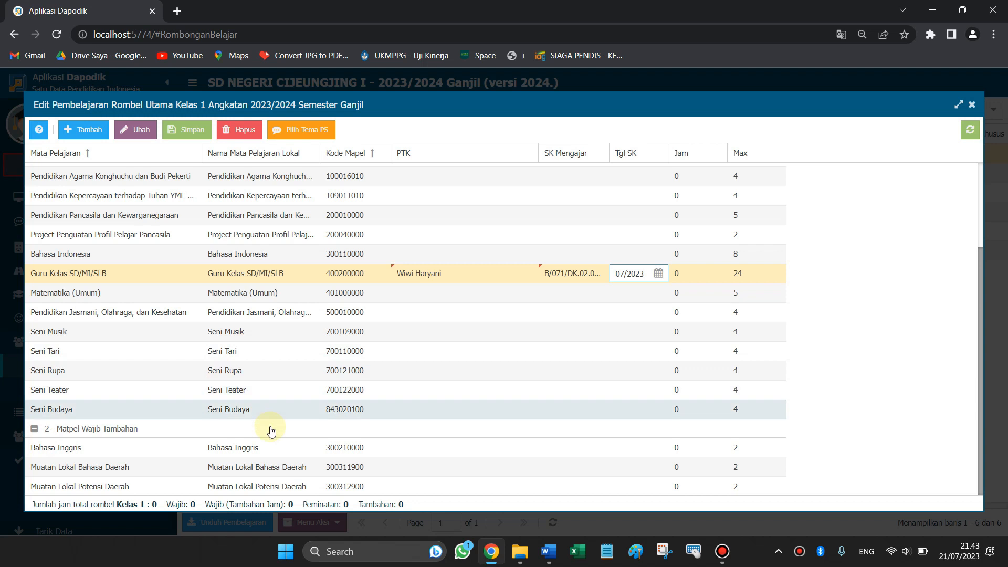
pyautogui.click(430, 313)
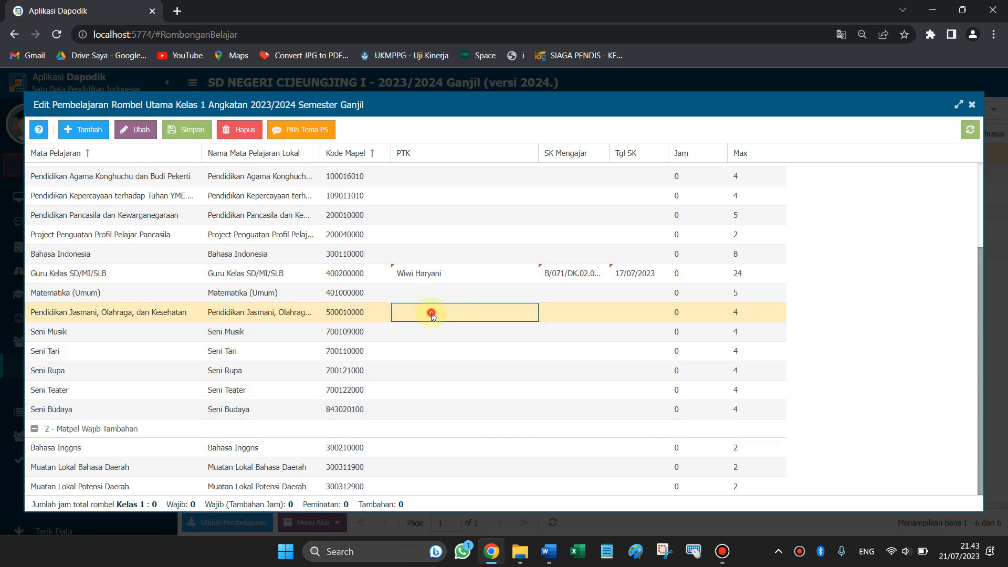
pyautogui.click(529, 313)
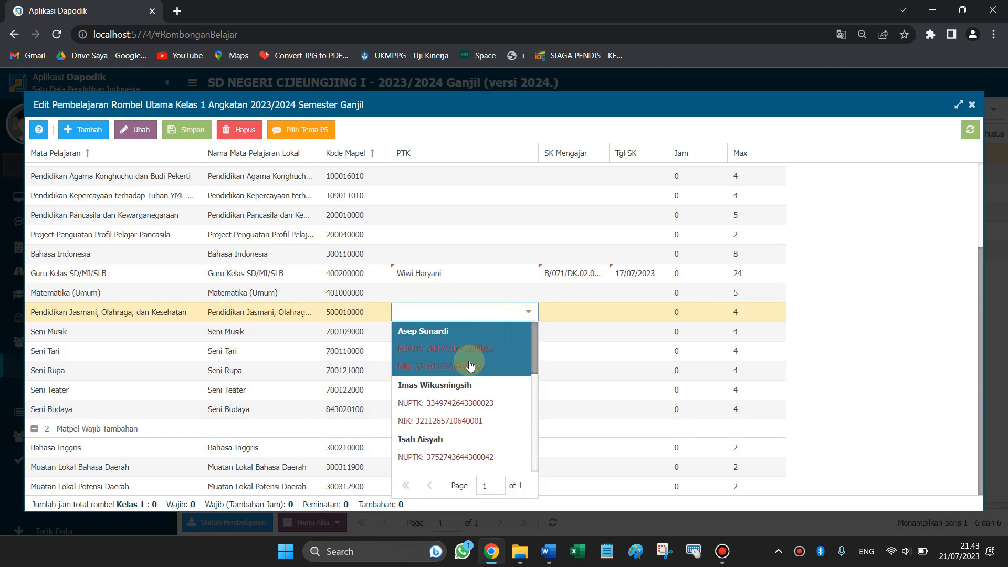
pyautogui.scroll(-2, 462, 415)
pyautogui.scroll(-3, 455, 442)
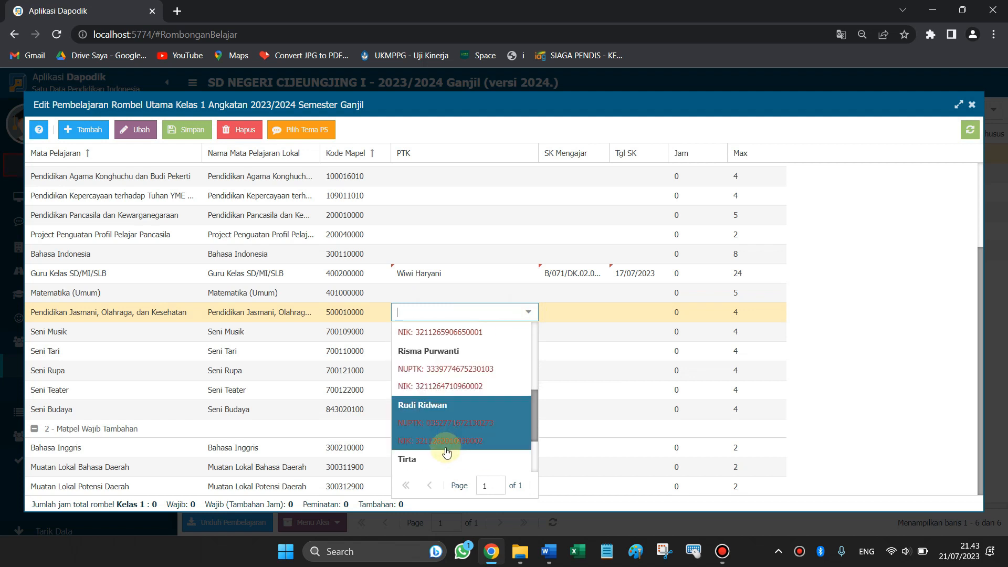
pyautogui.click(449, 409)
pyautogui.click(573, 309)
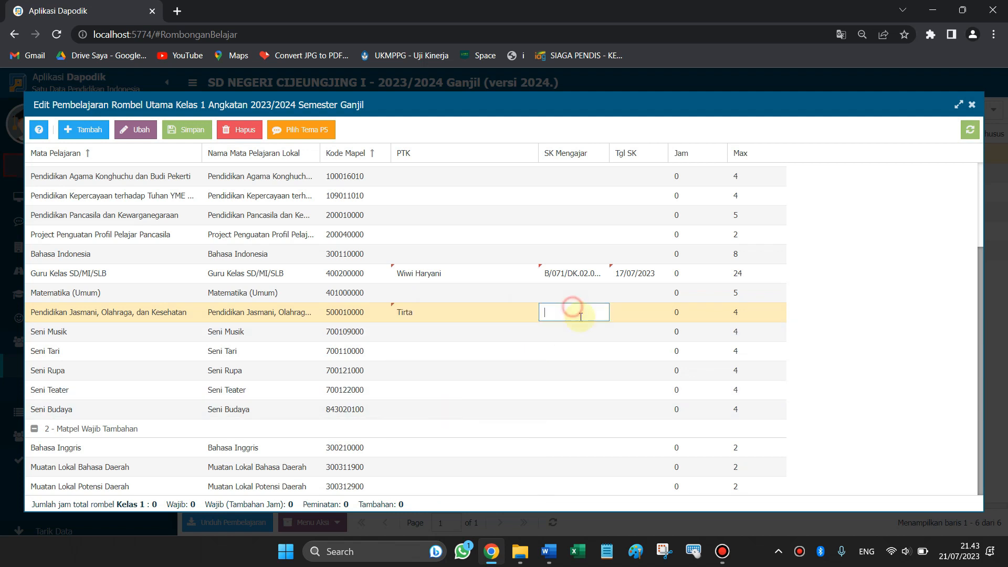
pyautogui.click(629, 321)
pyautogui.click(658, 313)
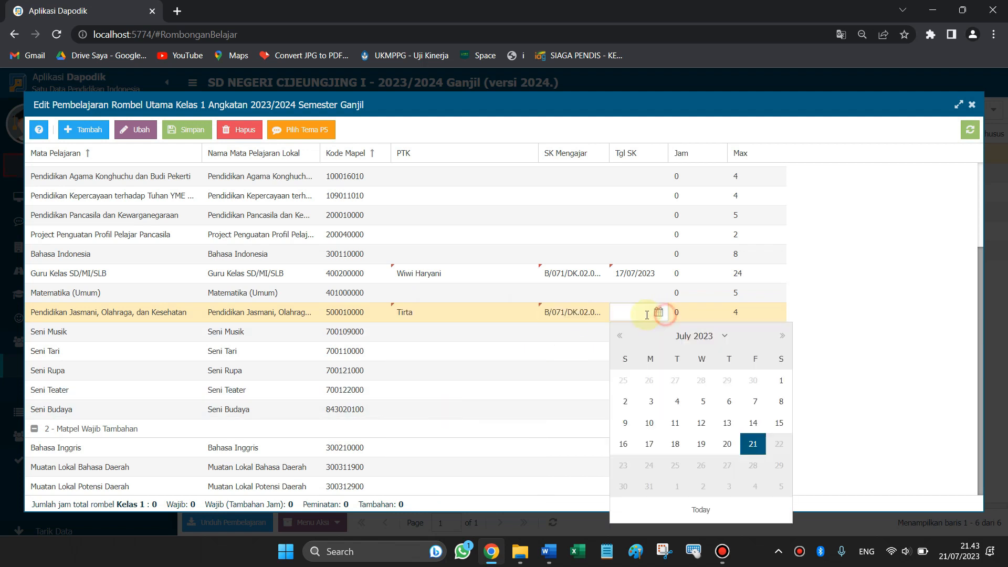
pyautogui.click(701, 445)
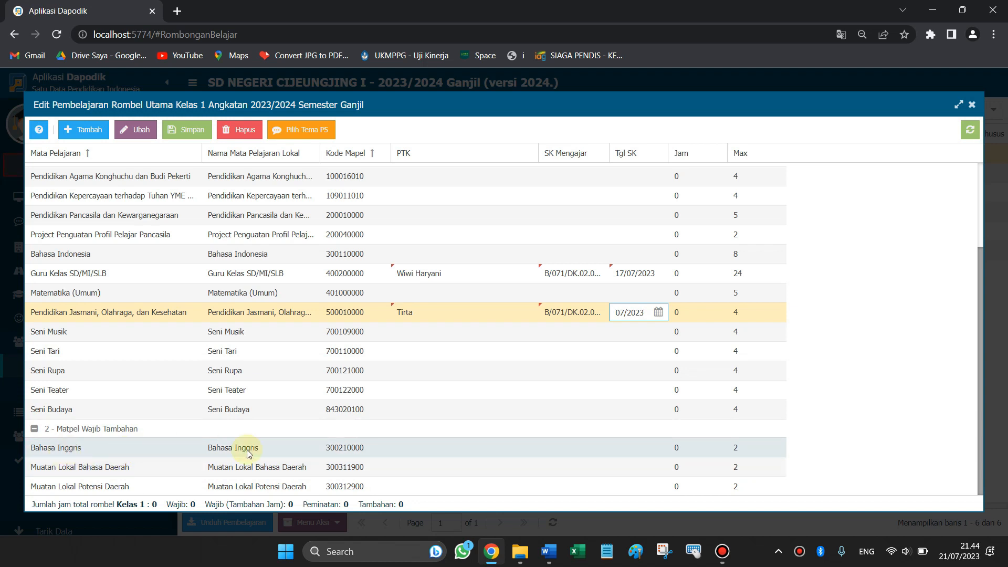
# For Muatan Lokal Bahasa Daerah, assign the Kelas 1 homeroom teacher with the same SK number and SK date 17/07/2023.
pyautogui.click(432, 468)
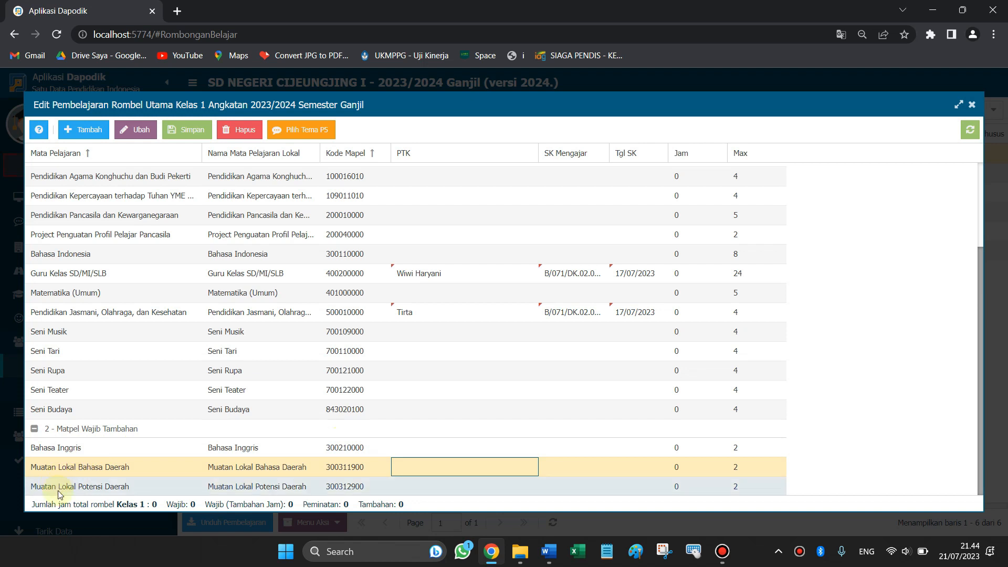
pyautogui.click(432, 468)
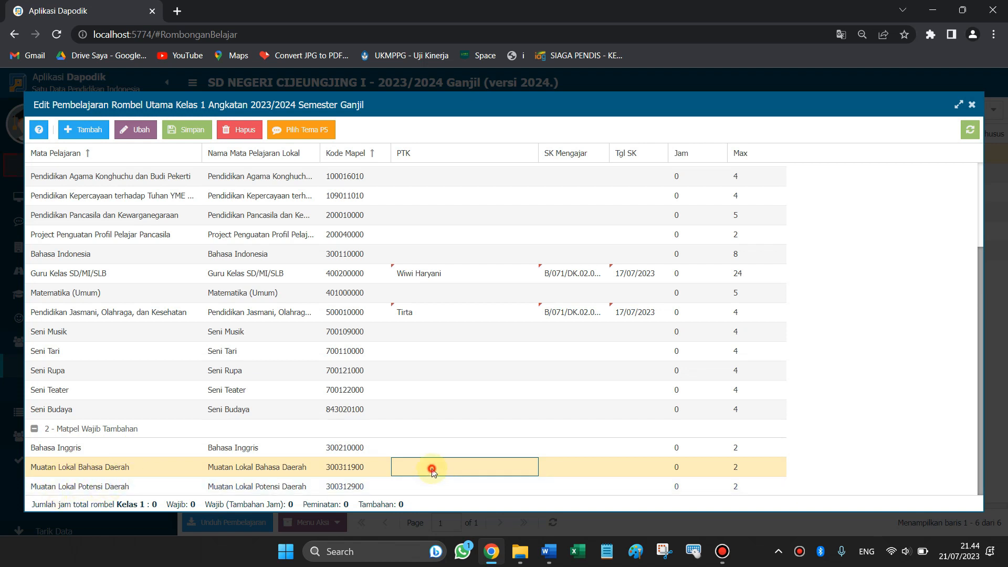
pyautogui.click(541, 470)
pyautogui.click(499, 467)
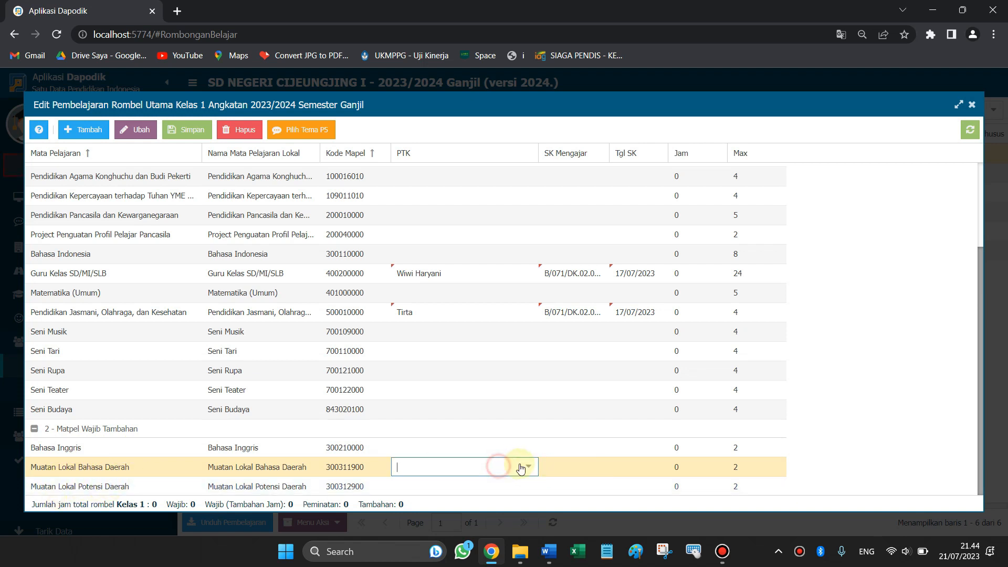
pyautogui.click(524, 467)
pyautogui.scroll(-5, 465, 367)
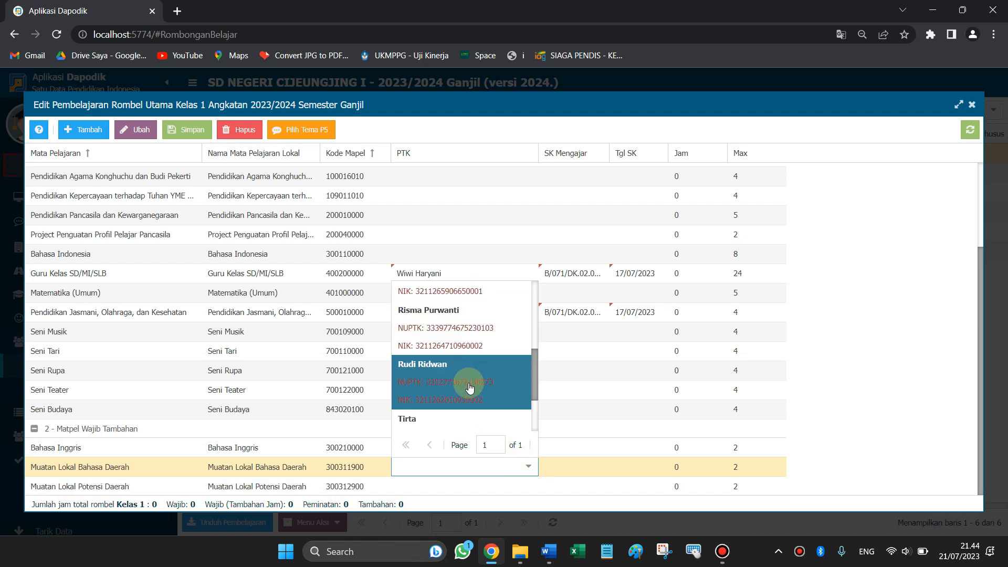
pyautogui.scroll(-2, 465, 383)
pyautogui.click(462, 411)
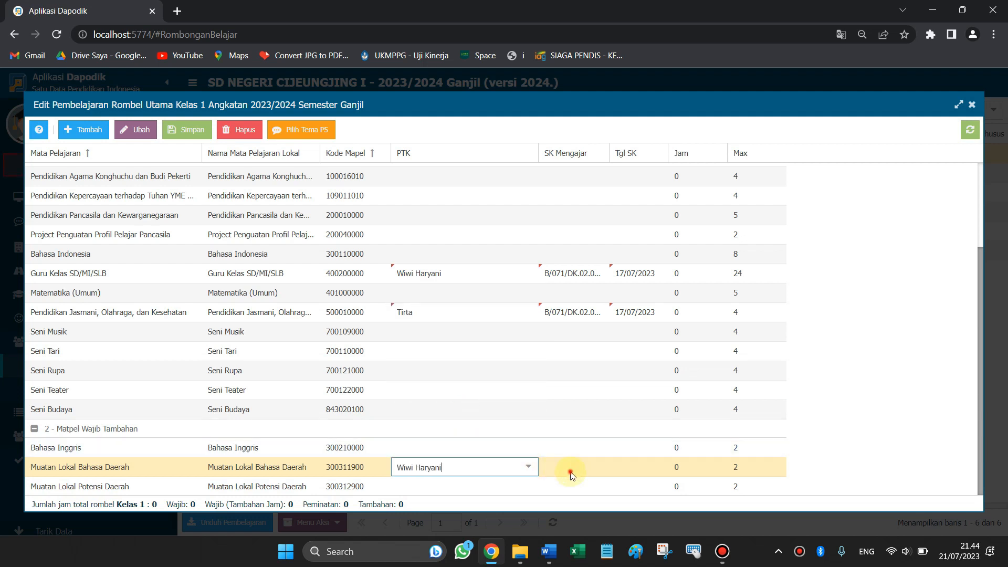
pyautogui.click(571, 471)
pyautogui.hotkey('ctrl', 'v')
pyautogui.click(645, 469)
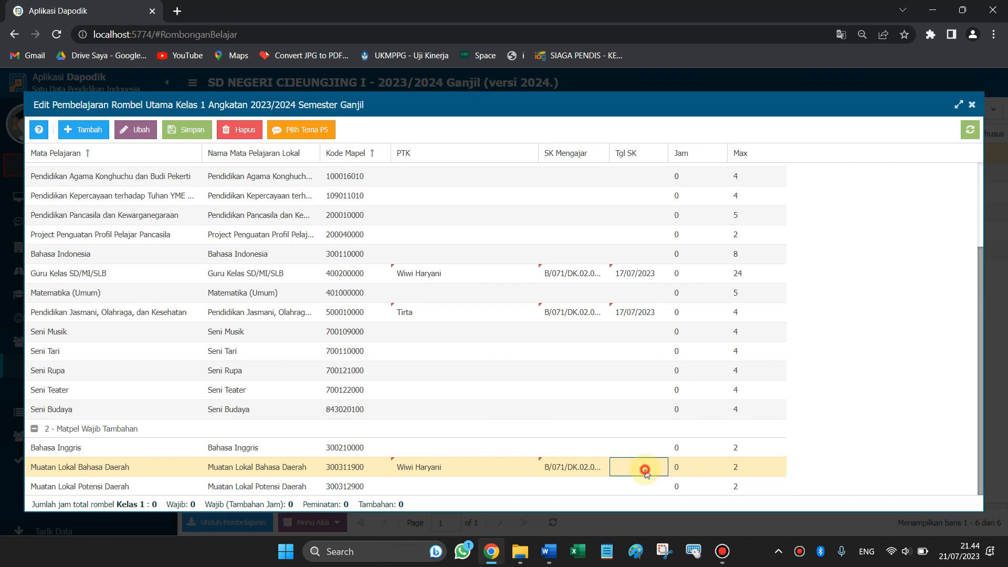
pyautogui.click(657, 466)
pyautogui.click(648, 378)
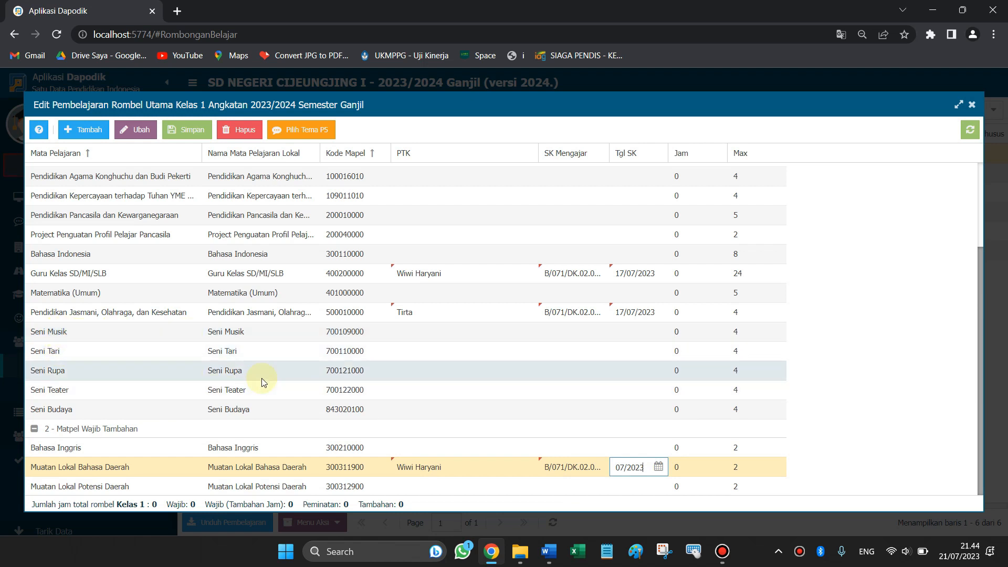
# Review and save the Kelas 1 Pembelajaran entries, and close the editor.
pyautogui.scroll(3, 283, 380)
pyautogui.scroll(-5, 691, 364)
pyautogui.scroll(5, 514, 382)
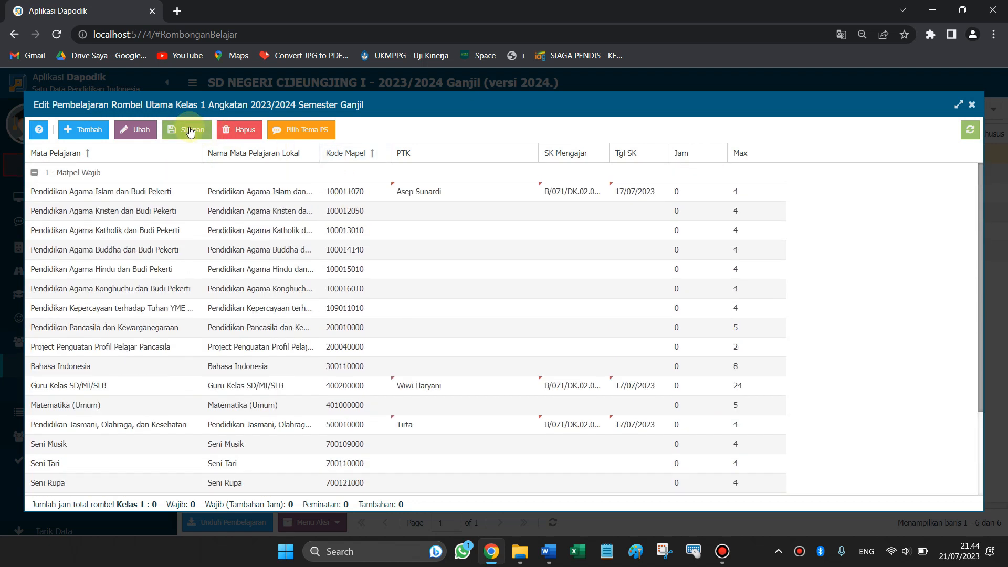
pyautogui.click(187, 129)
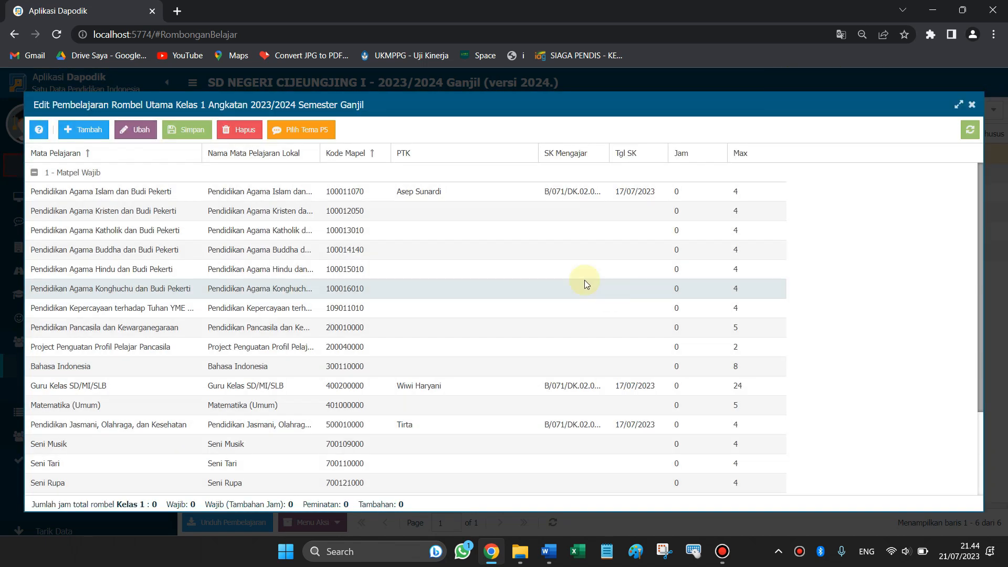
pyautogui.moveTo(808, 102)
pyautogui.mouseDown()
pyautogui.moveTo(812, 94)
pyautogui.moveTo(792, 90)
pyautogui.moveTo(802, 98)
pyautogui.mouseUp()
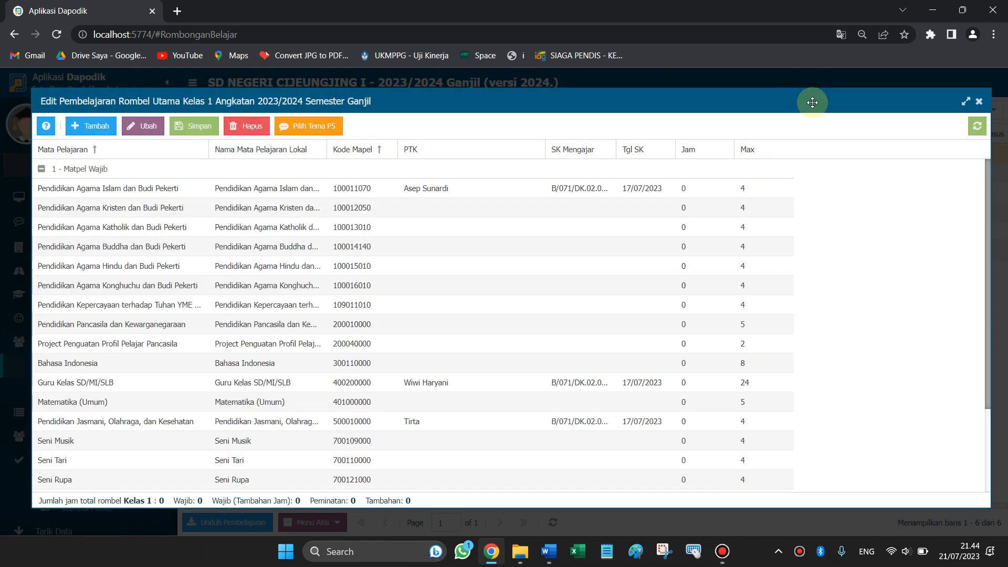
pyautogui.click(980, 102)
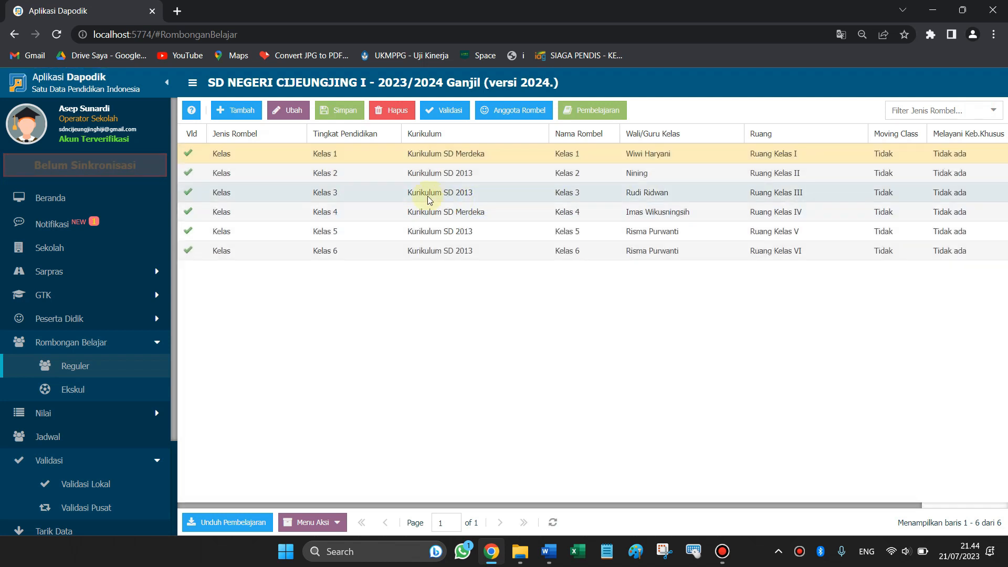
# In the Pembelajaran of Kelas 2, assign Pendidikan Agama Islam the first listed teacher, the copied SK number and SK date 17/07/2023.
pyautogui.click(380, 172)
pyautogui.click(592, 110)
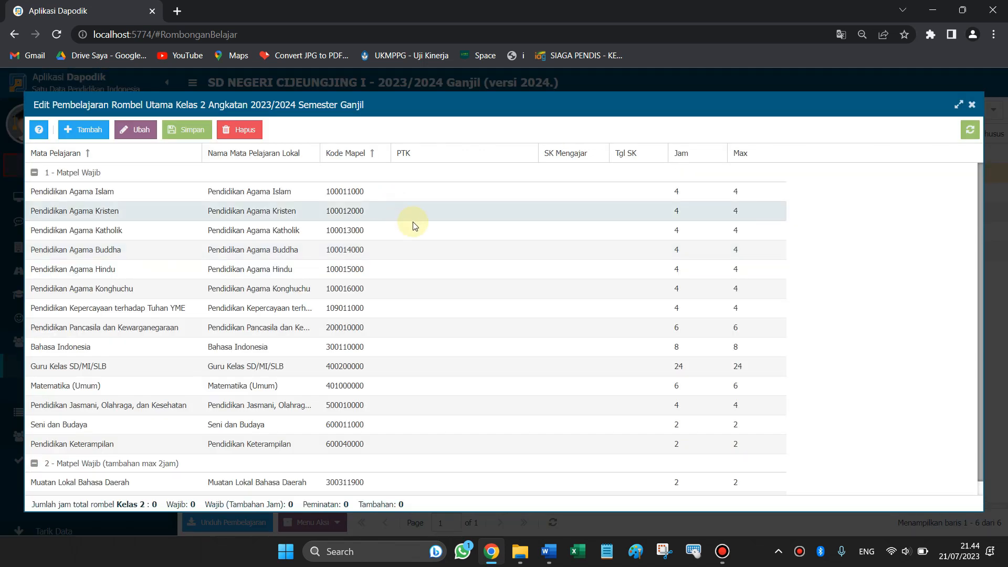
pyautogui.click(288, 191)
pyautogui.click(464, 196)
pyautogui.click(528, 191)
pyautogui.click(446, 216)
pyautogui.click(574, 192)
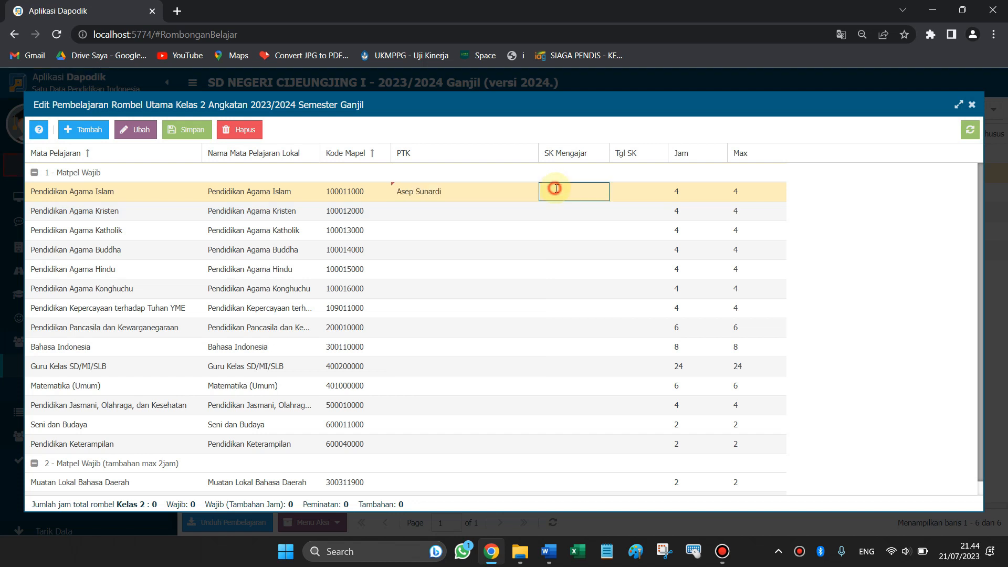
pyautogui.hotkey('ctrl', 'v')
pyautogui.click(640, 191)
pyautogui.click(658, 192)
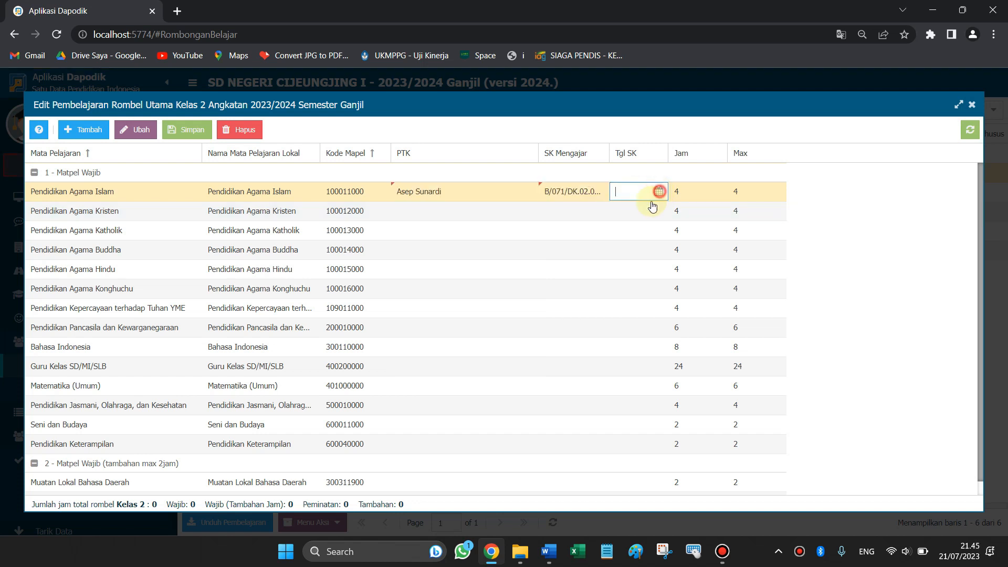
pyautogui.click(652, 329)
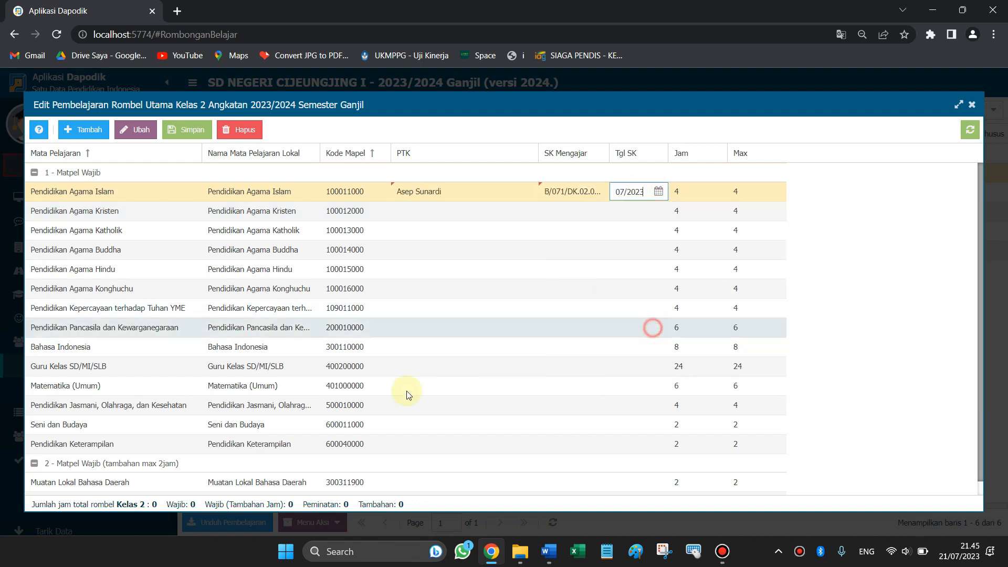
# For Guru Kelas SD/MI/SLB in Kelas 2, assign the Kelas 2 homeroom teacher with the copied SK number and SK date 17/07/2023.
pyautogui.click(191, 367)
pyautogui.click(450, 371)
pyautogui.click(528, 367)
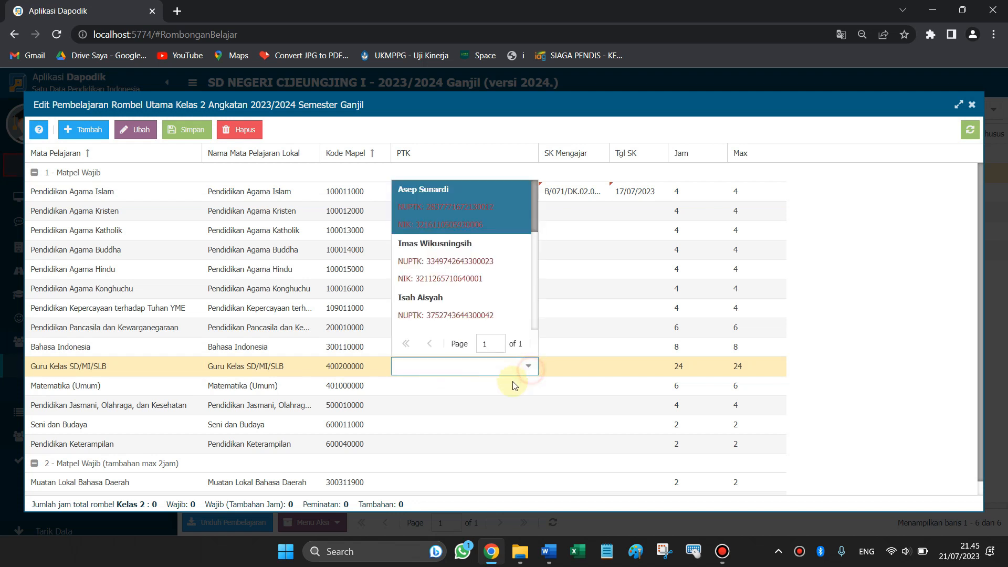
pyautogui.scroll(-3, 466, 282)
pyautogui.scroll(3, 466, 282)
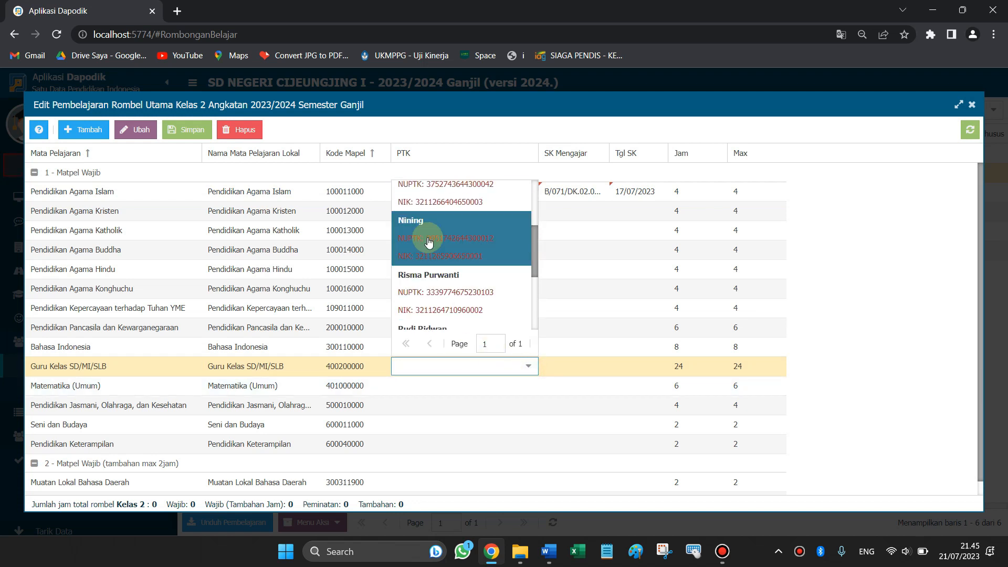
pyautogui.click(428, 229)
pyautogui.click(573, 367)
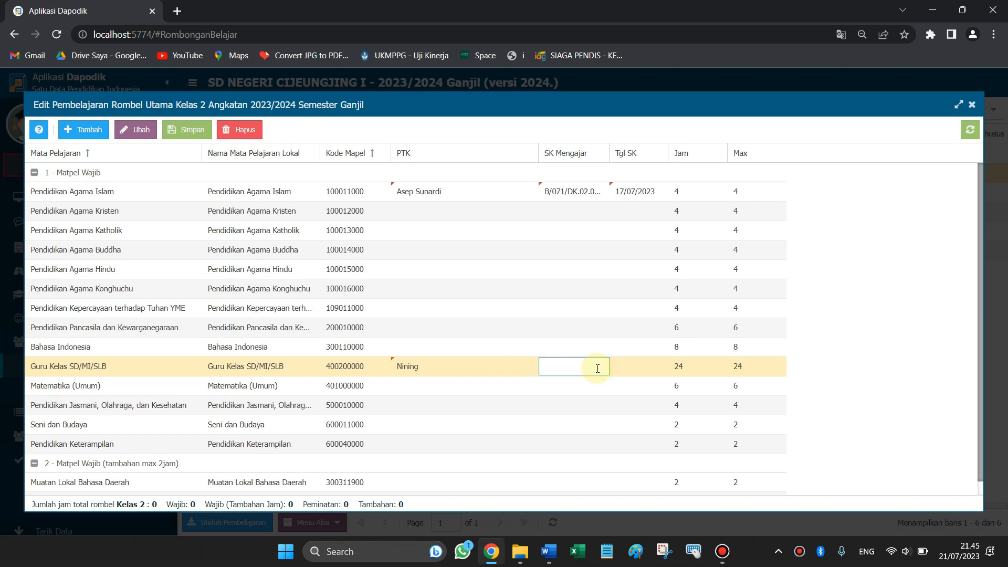
pyautogui.click(626, 366)
pyautogui.hotkey('ctrl', 'v')
pyautogui.click(641, 370)
pyautogui.click(659, 369)
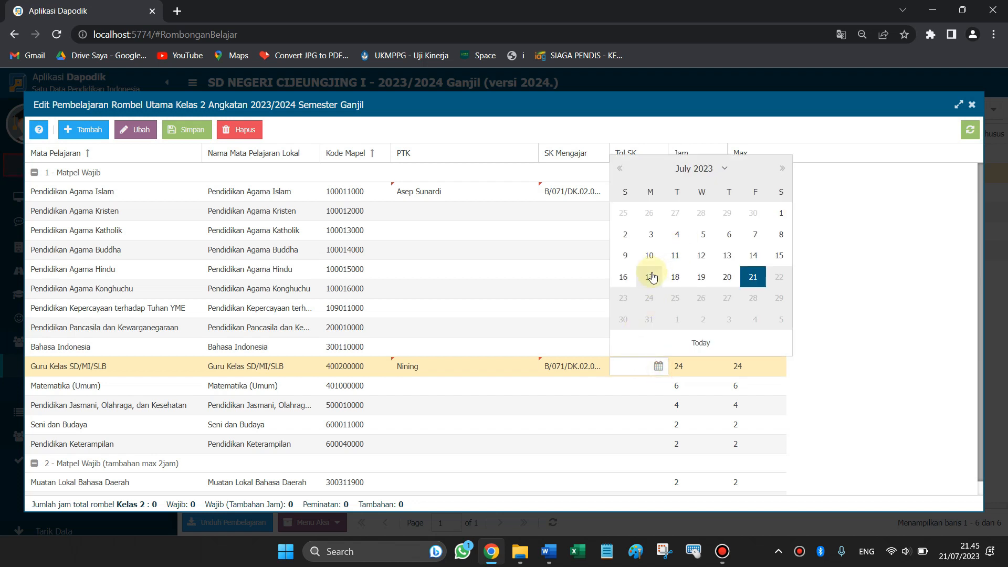
pyautogui.click(651, 277)
# For Pendidikan Jasmani, Olahraga, dan Kesehatan in Kelas 2, assign the second-to-last listed teacher with the same SK number and SK date 17/07/2023.
pyautogui.scroll(-1, 466, 391)
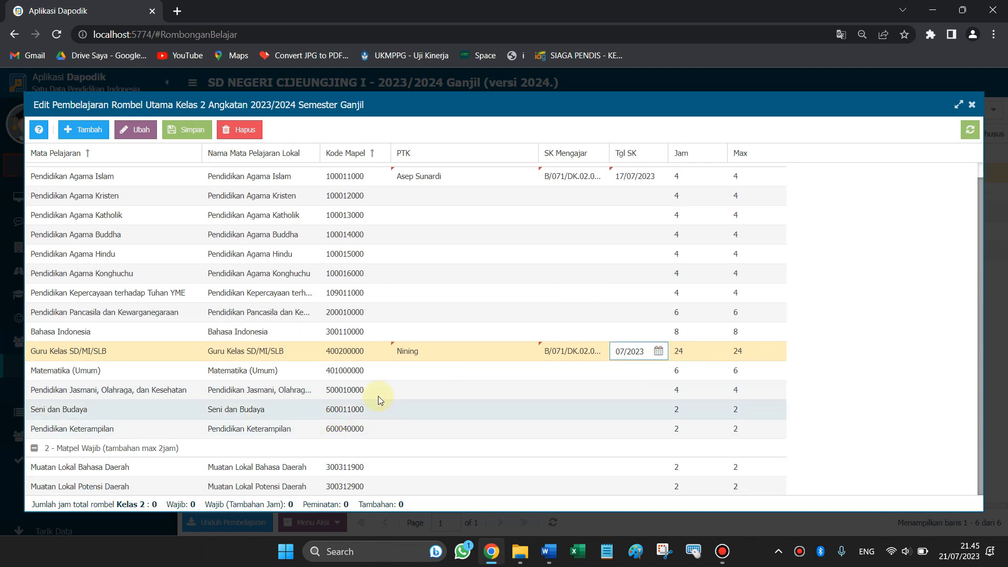
pyautogui.click(411, 389)
pyautogui.click(449, 390)
pyautogui.click(525, 389)
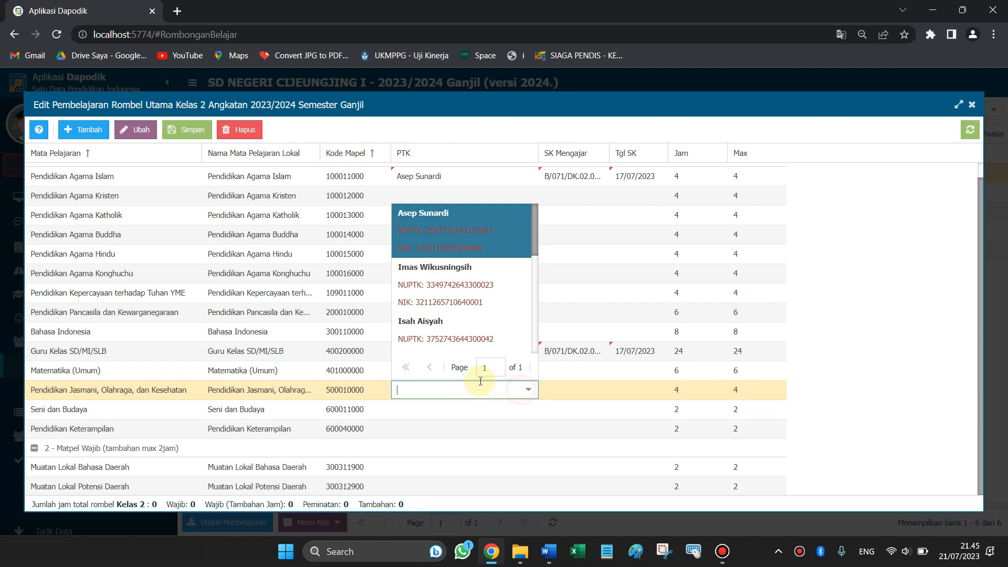
pyautogui.scroll(-3, 452, 299)
pyautogui.scroll(-3, 451, 304)
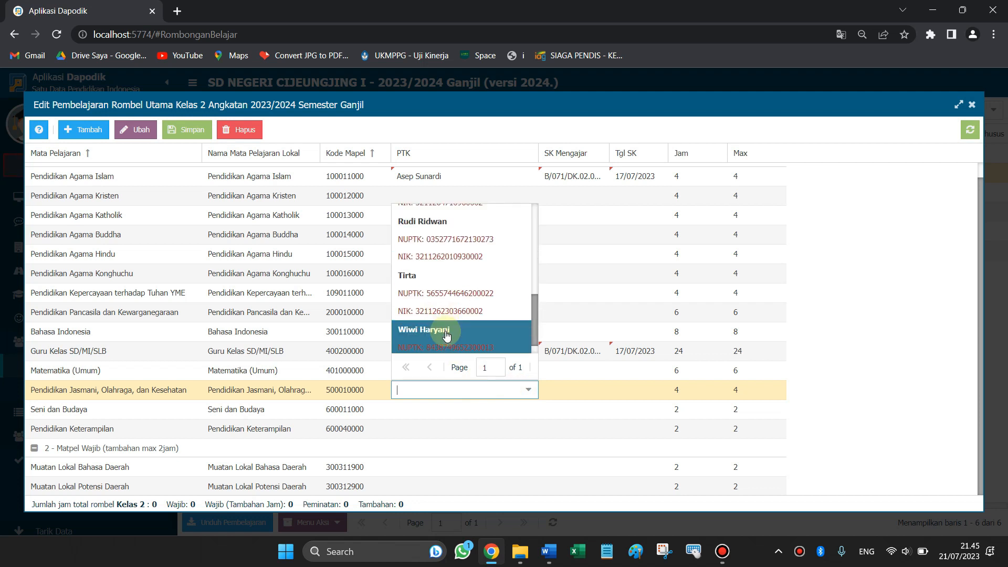
pyautogui.scroll(3, 450, 287)
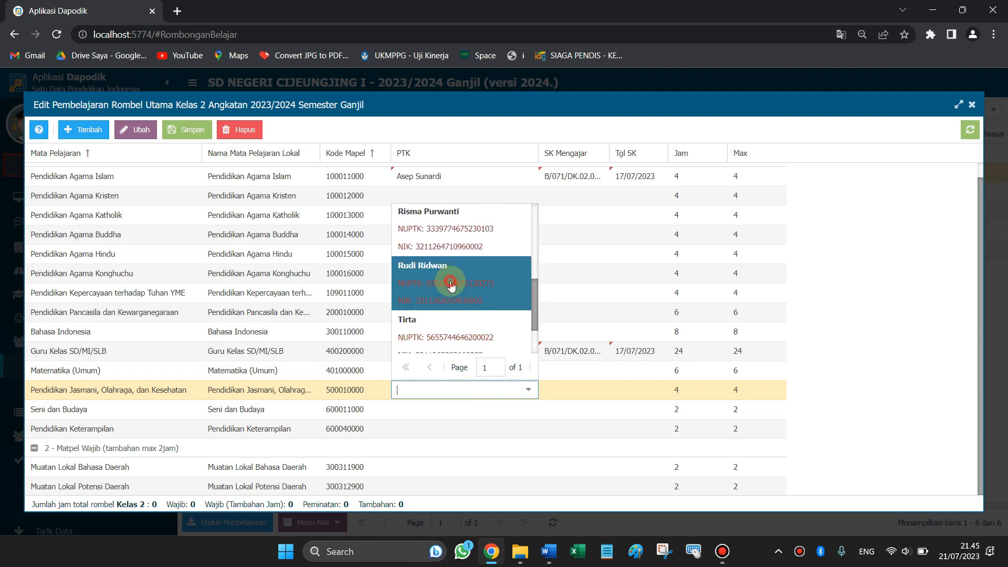
pyautogui.click(450, 283)
pyautogui.click(528, 390)
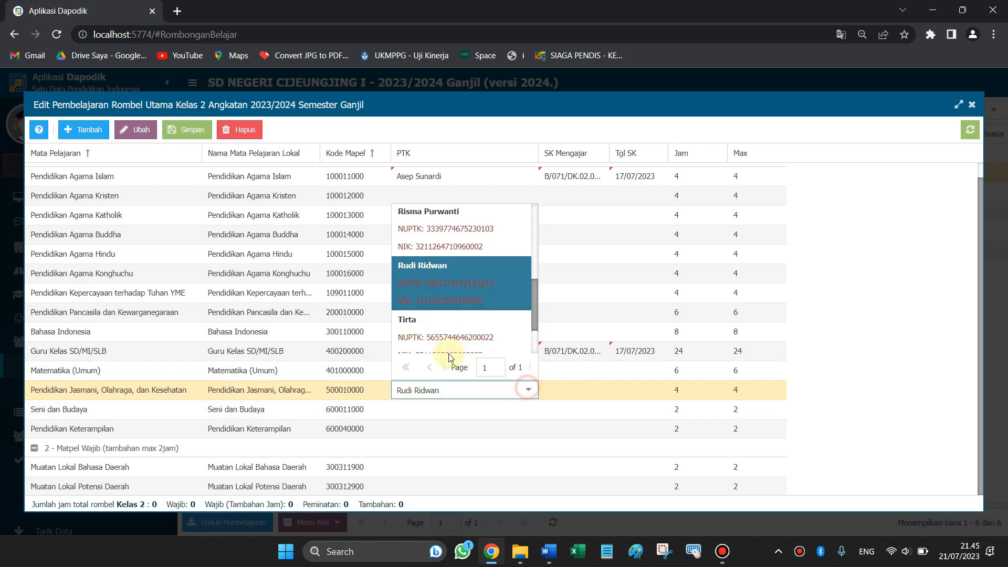
pyautogui.scroll(-5, 478, 314)
pyautogui.click(446, 269)
pyautogui.click(567, 395)
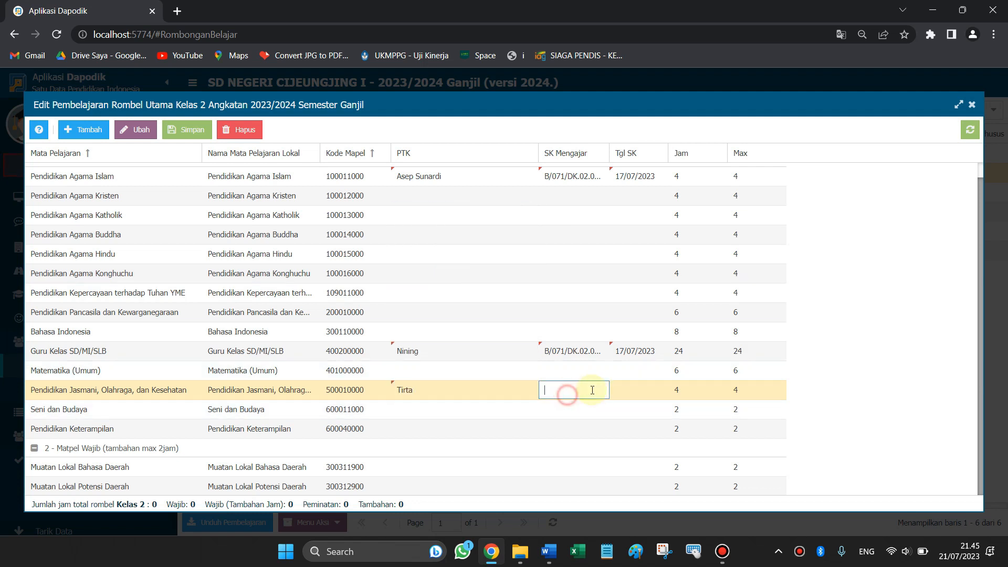
pyautogui.click(643, 399)
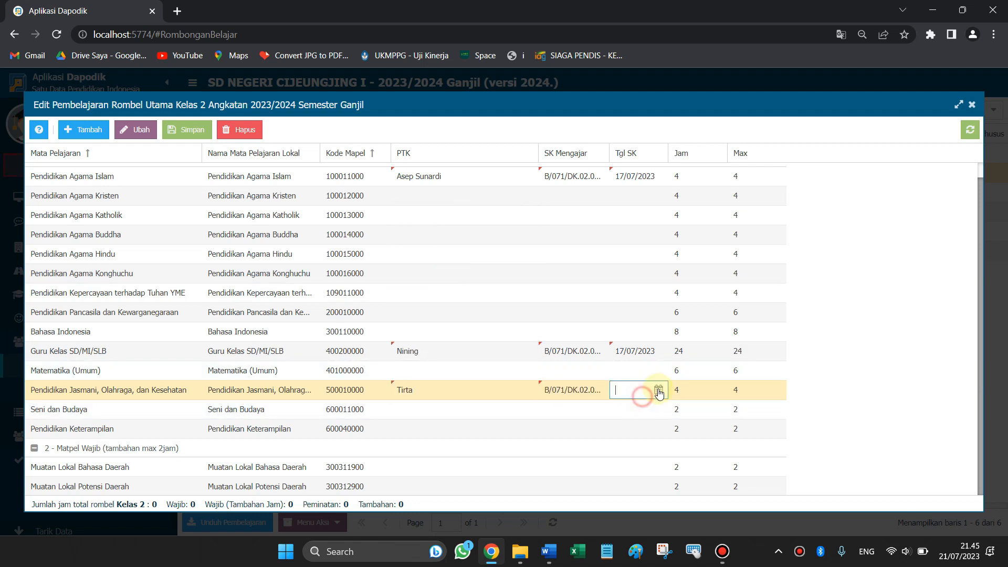
pyautogui.click(658, 390)
pyautogui.click(643, 298)
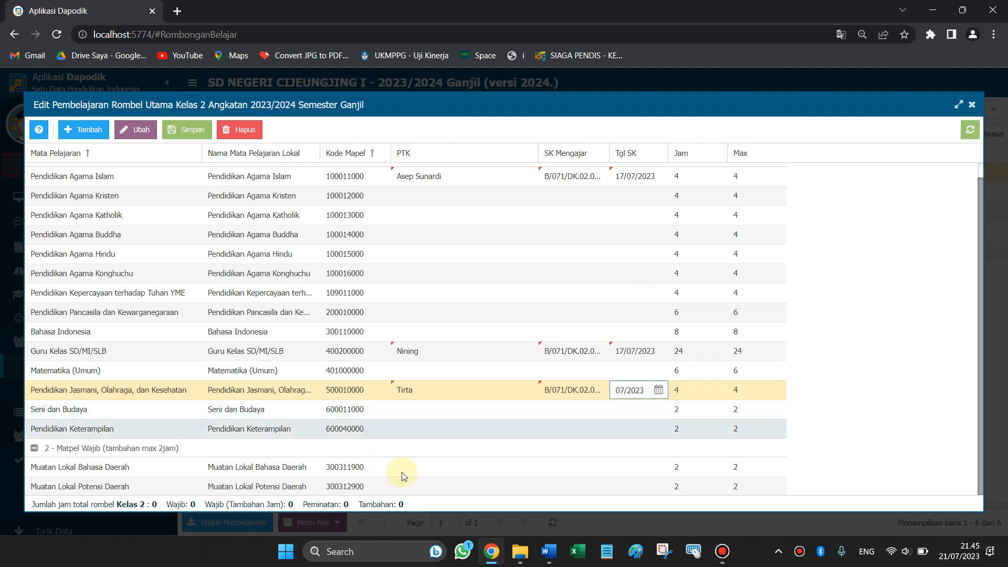
# Assign Muatan Lokal Bahasa Daerah to the Kelas 2 homeroom teacher with the same SK number and SK date 17/07/2023, and save the Pembelajaran entries.
pyautogui.click(434, 470)
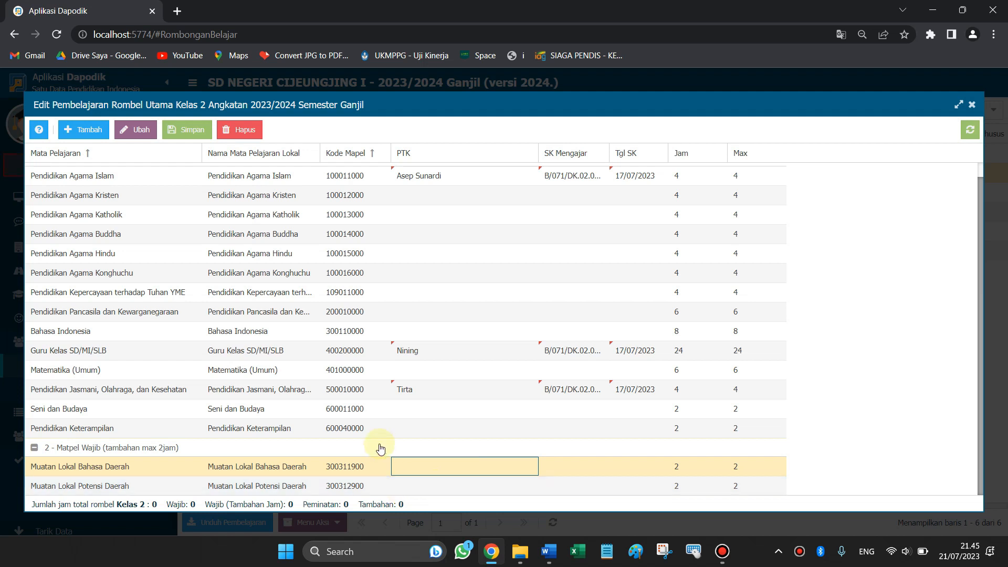
pyautogui.click(432, 466)
pyautogui.click(525, 466)
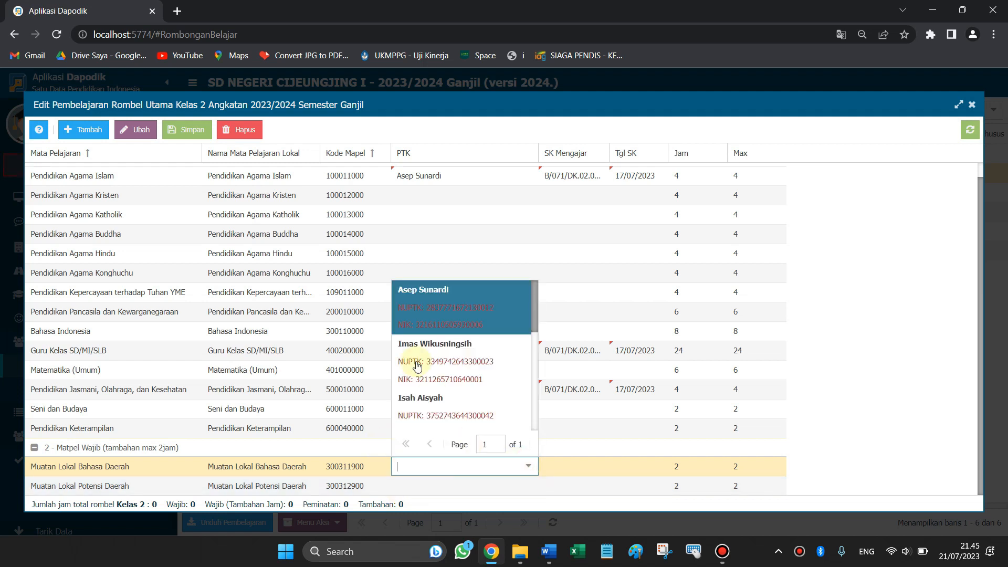
pyautogui.scroll(-3, 464, 381)
pyautogui.scroll(-3, 465, 380)
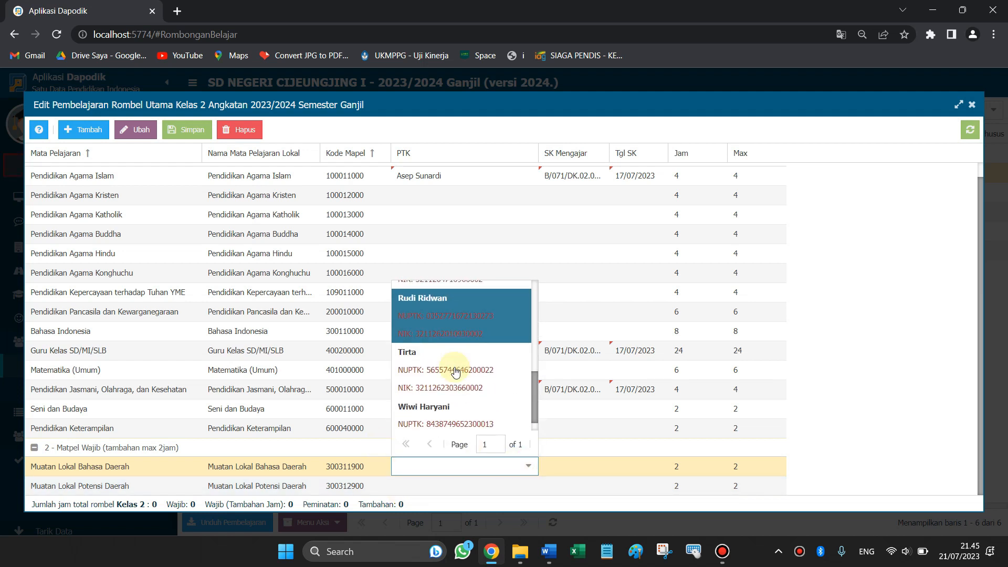
pyautogui.scroll(4, 455, 379)
pyautogui.click(446, 401)
pyautogui.click(574, 466)
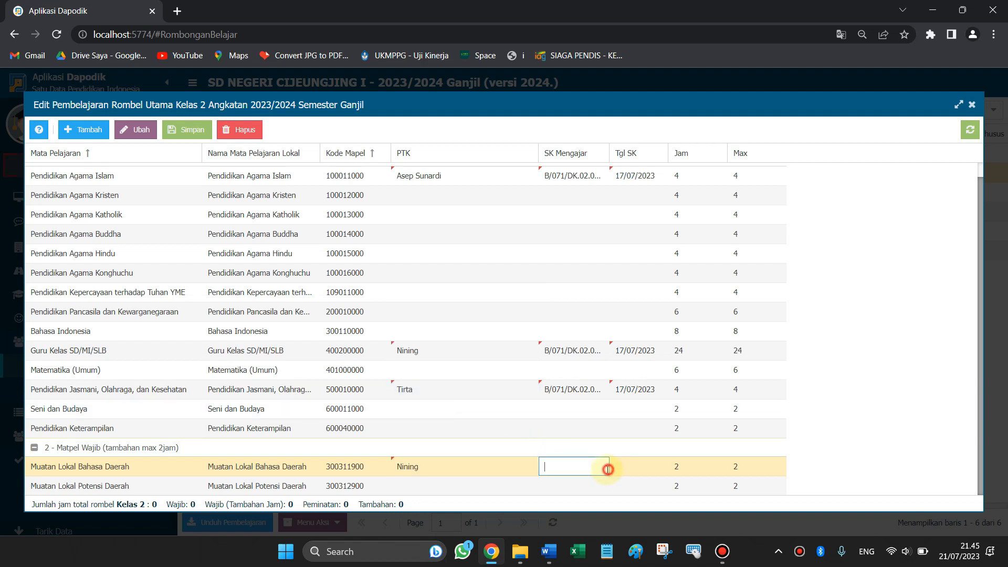
pyautogui.click(630, 472)
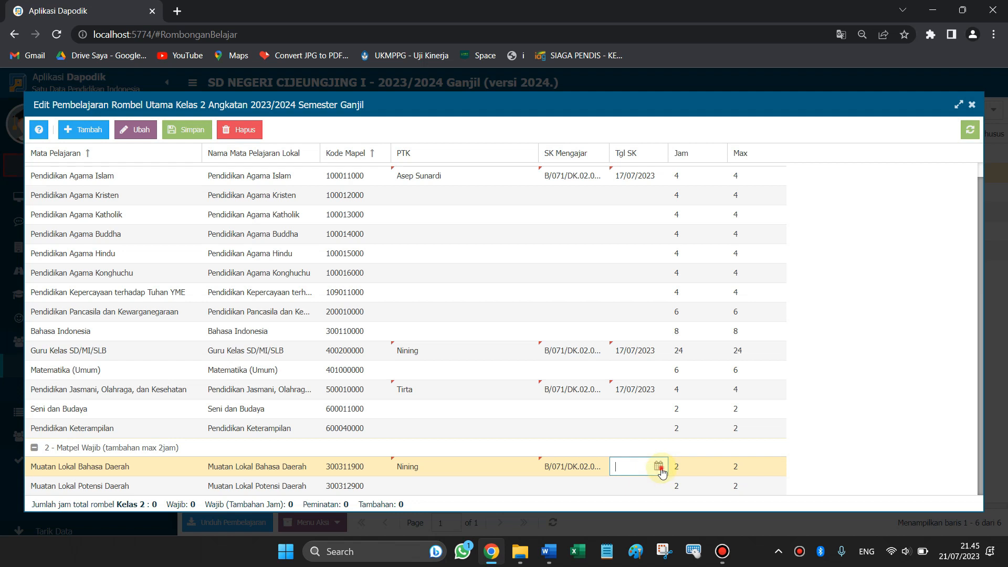
pyautogui.click(658, 465)
pyautogui.click(642, 377)
pyautogui.click(191, 130)
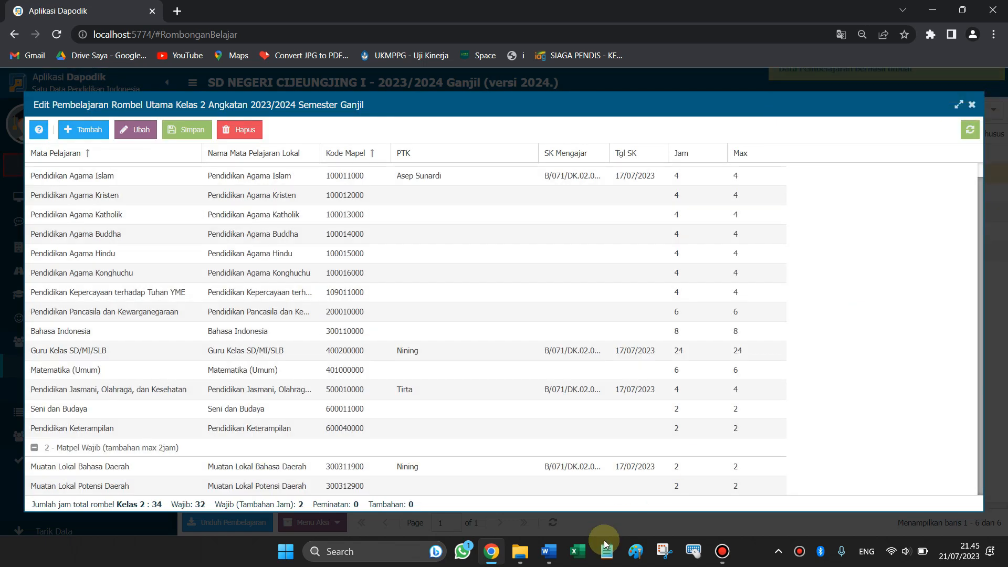
pyautogui.click(971, 104)
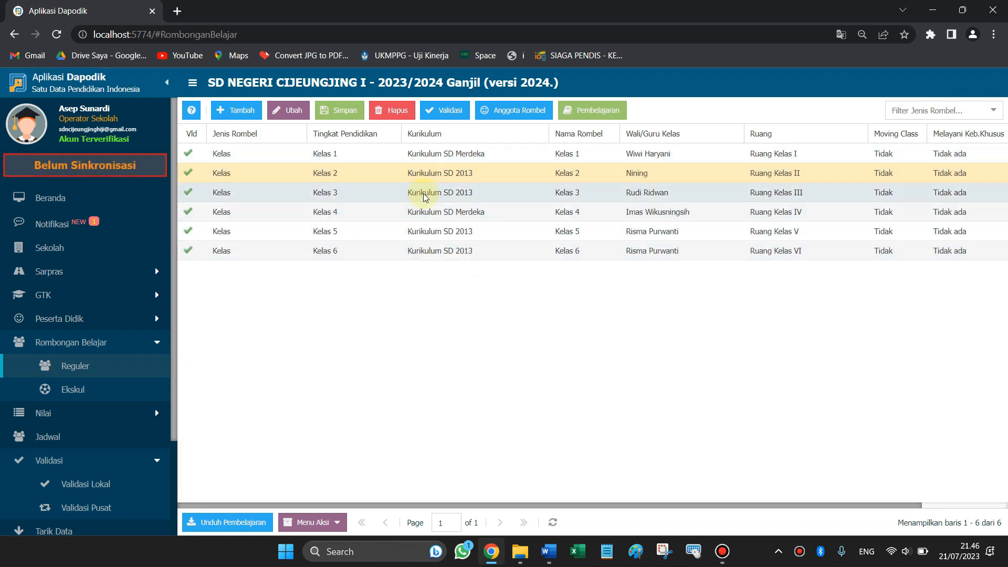
pyautogui.click(720, 558)
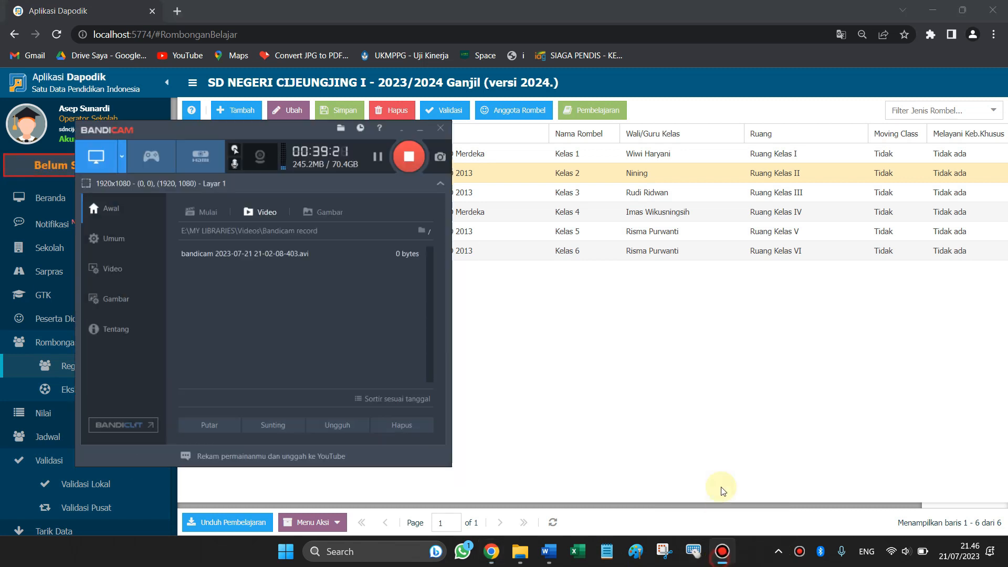
pyautogui.click(350, 127)
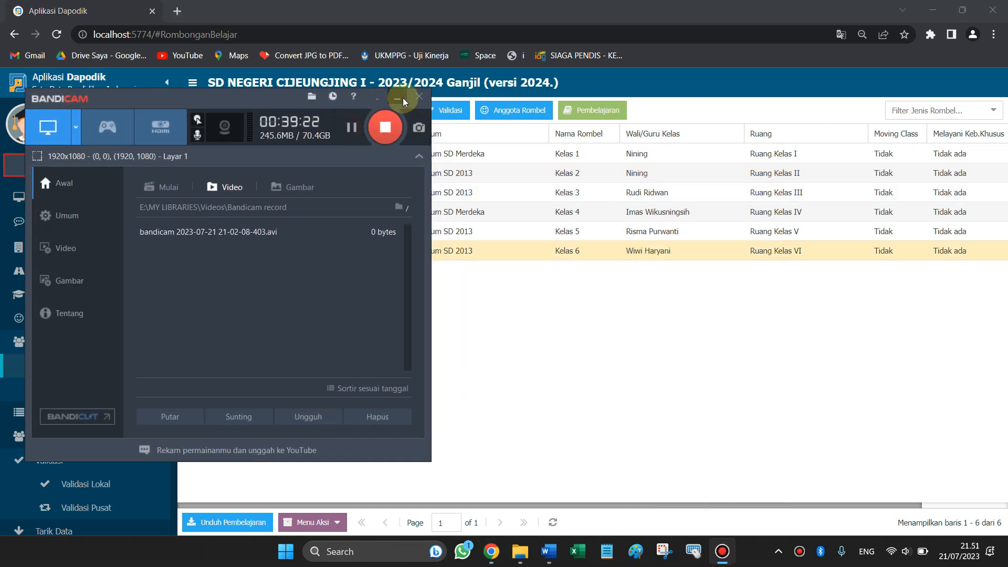
pyautogui.click(398, 107)
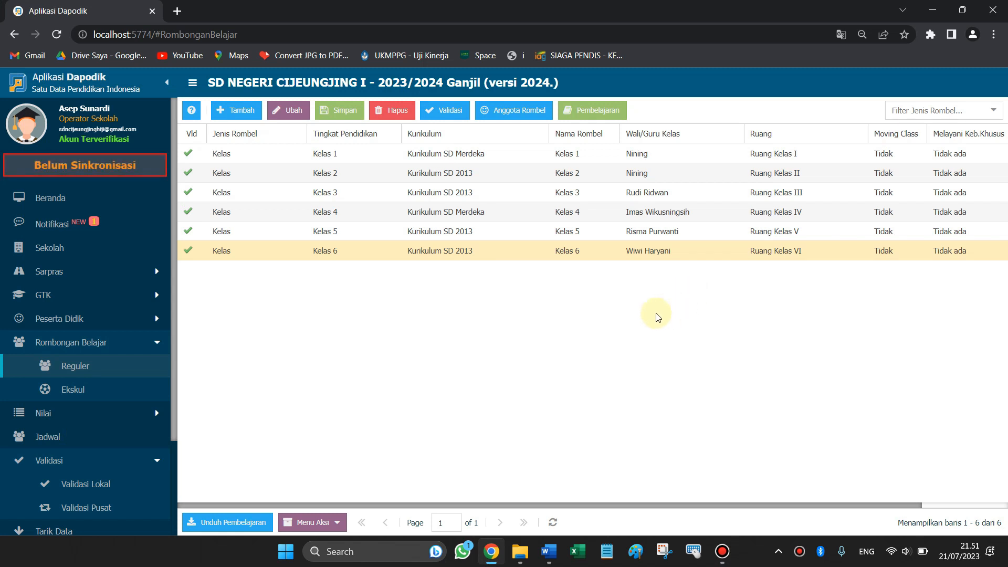
# Compare the homeroom teachers assigned to Kelas 6, Kelas 1 and Kelas 2 in the class group list.
pyautogui.click(683, 250)
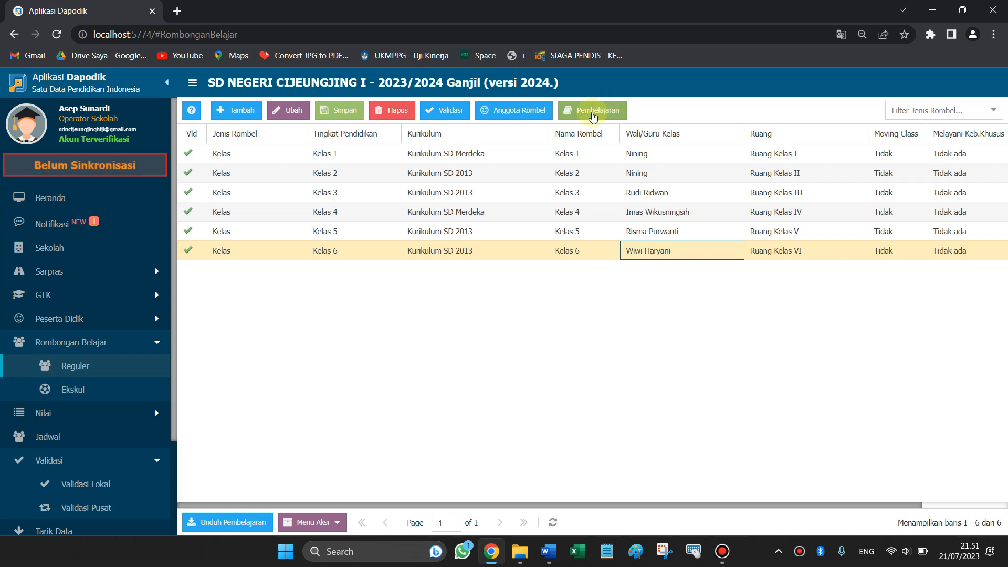
pyautogui.click(639, 155)
pyautogui.click(646, 174)
pyautogui.click(654, 153)
pyautogui.click(655, 175)
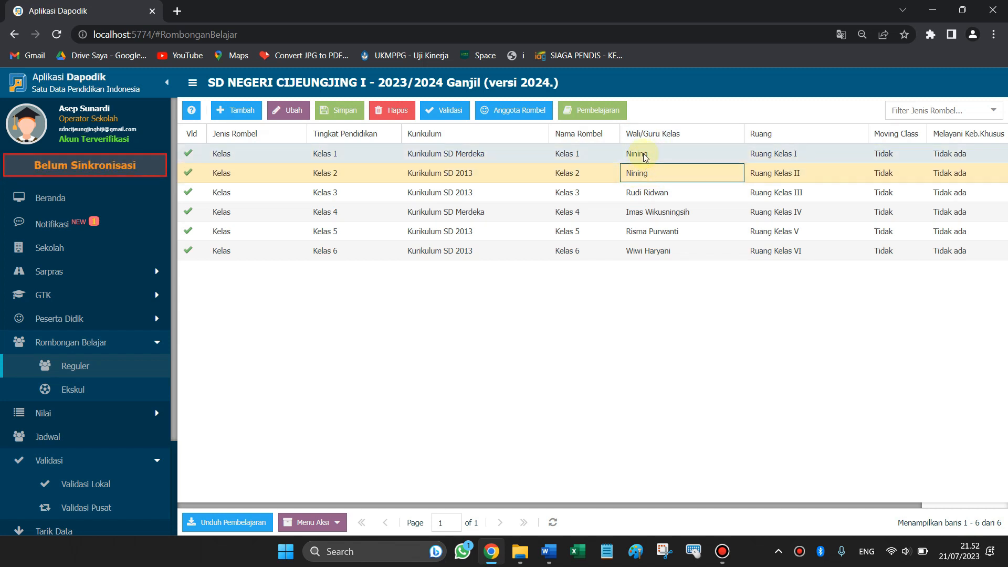
# Check which teacher is assigned to Guru Kelas SD/MI/SLB in the Kelas 1 Pembelajaran, and close the editor.
pyautogui.click(644, 154)
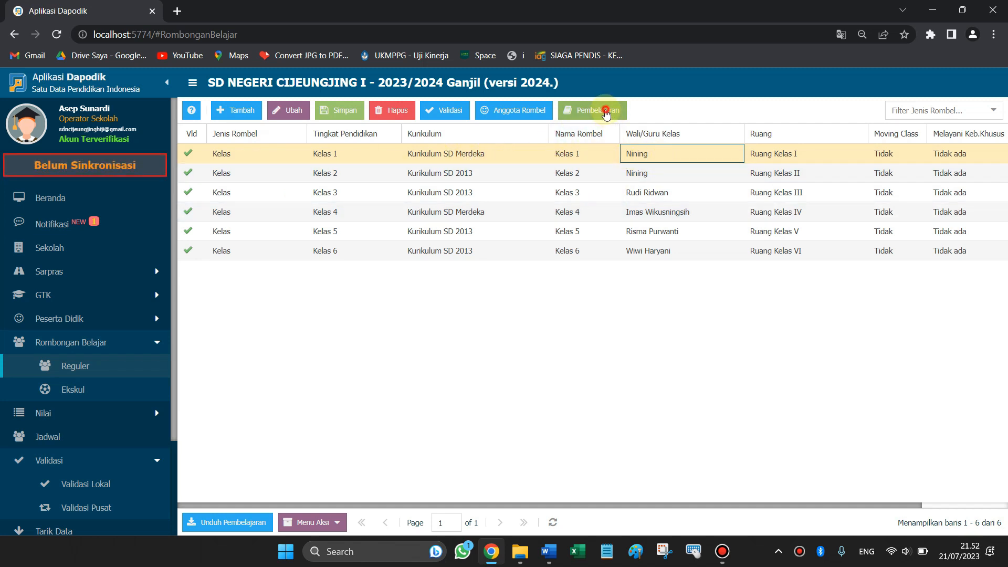
pyautogui.click(607, 112)
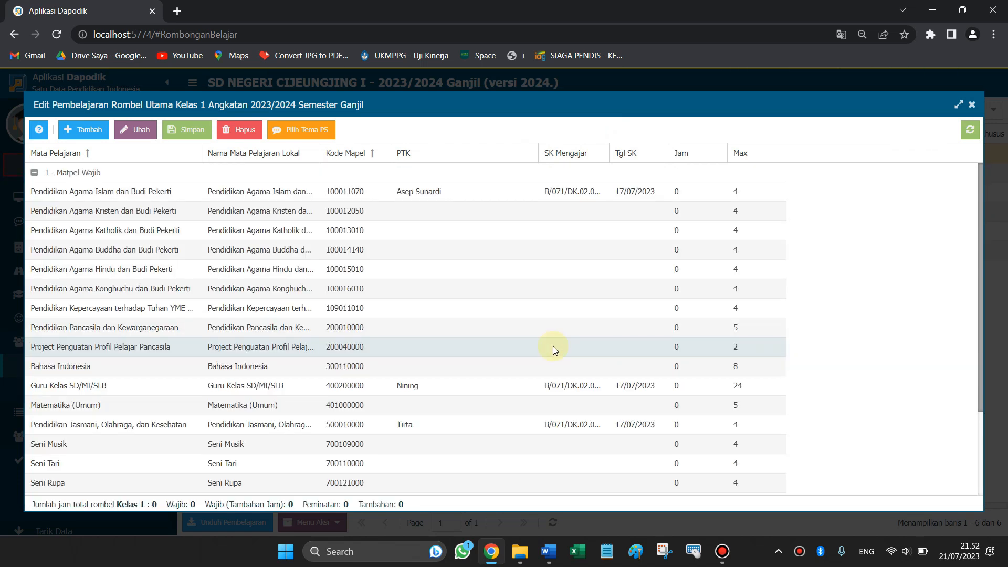
pyautogui.click(111, 386)
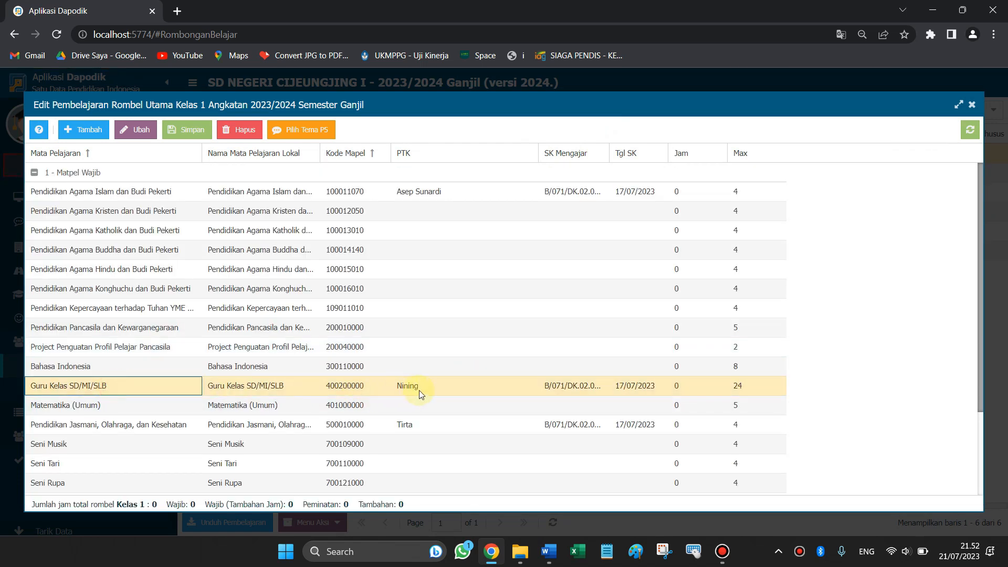
pyautogui.click(972, 106)
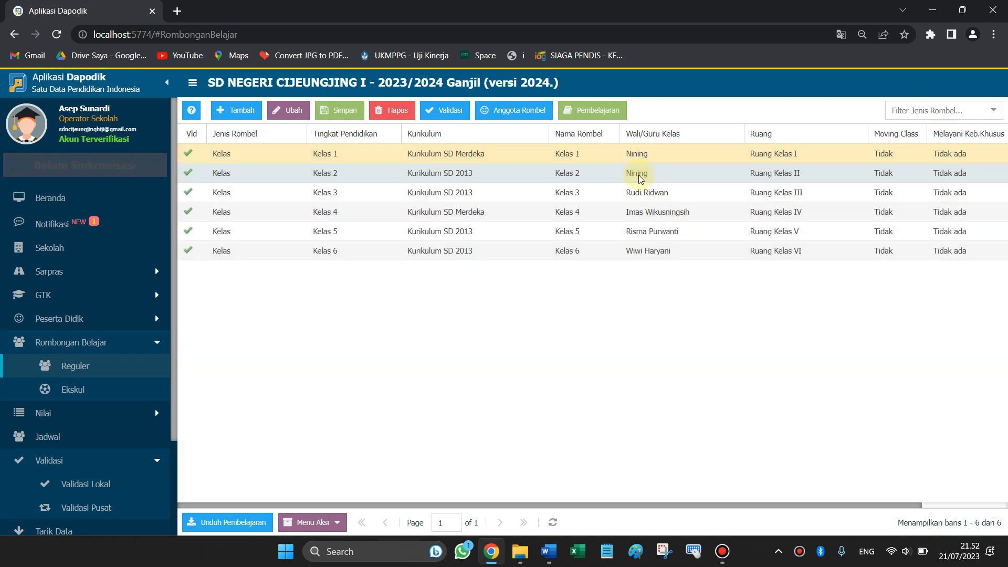
# Check the Guru Kelas SD/MI/SLB entry in the Kelas 2 Pembelajaran, and close the editor.
pyautogui.click(639, 177)
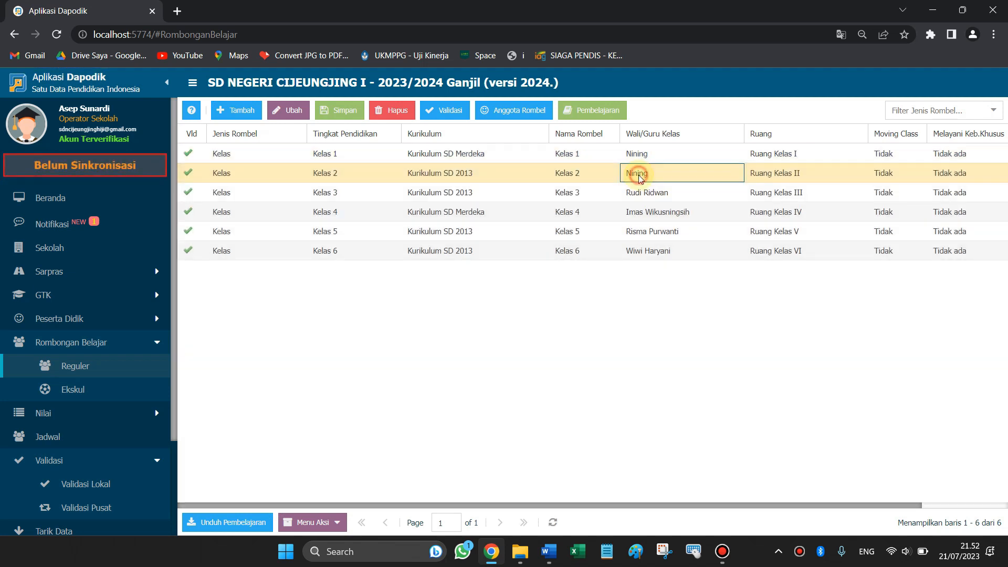
pyautogui.click(585, 109)
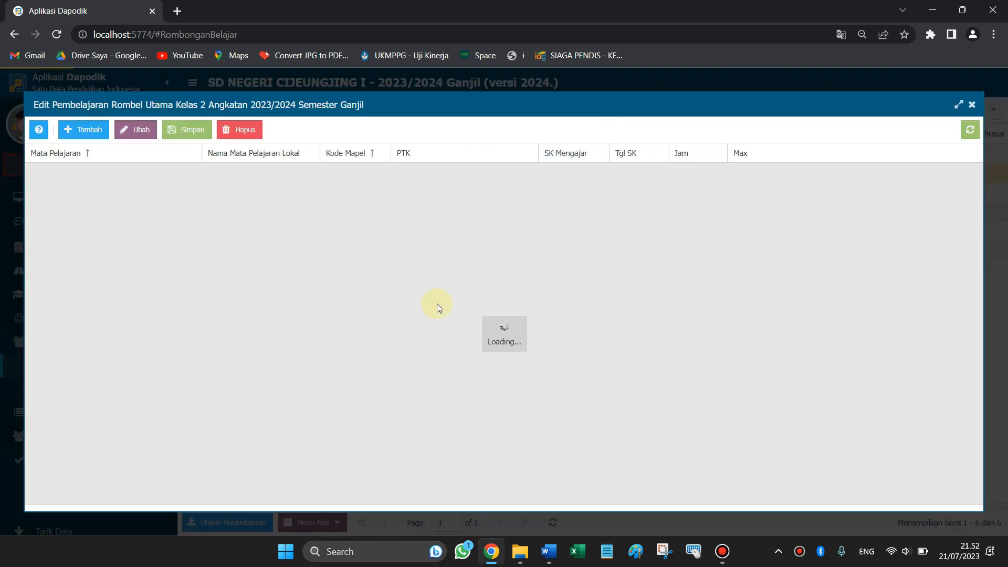
pyautogui.click(118, 367)
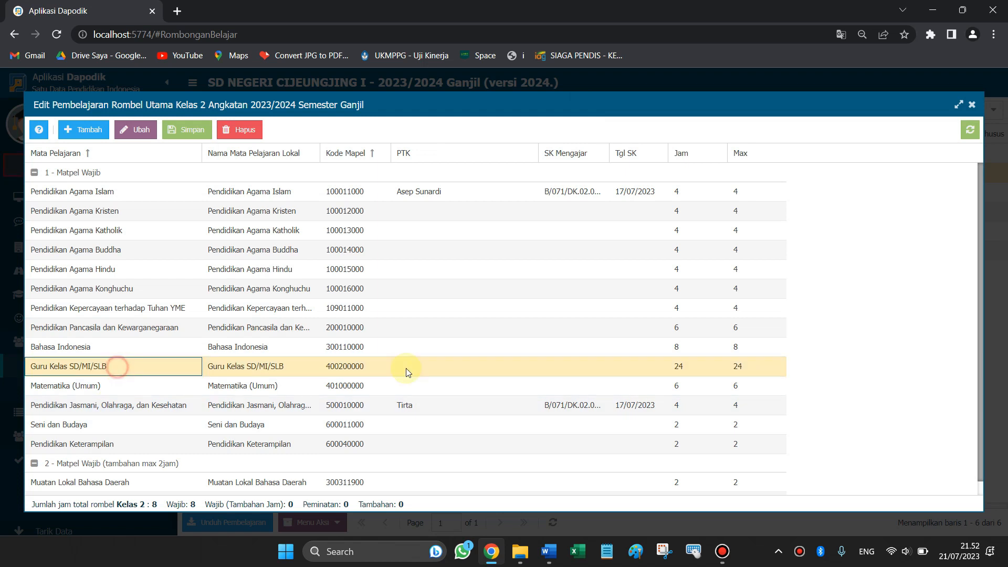
pyautogui.click(971, 104)
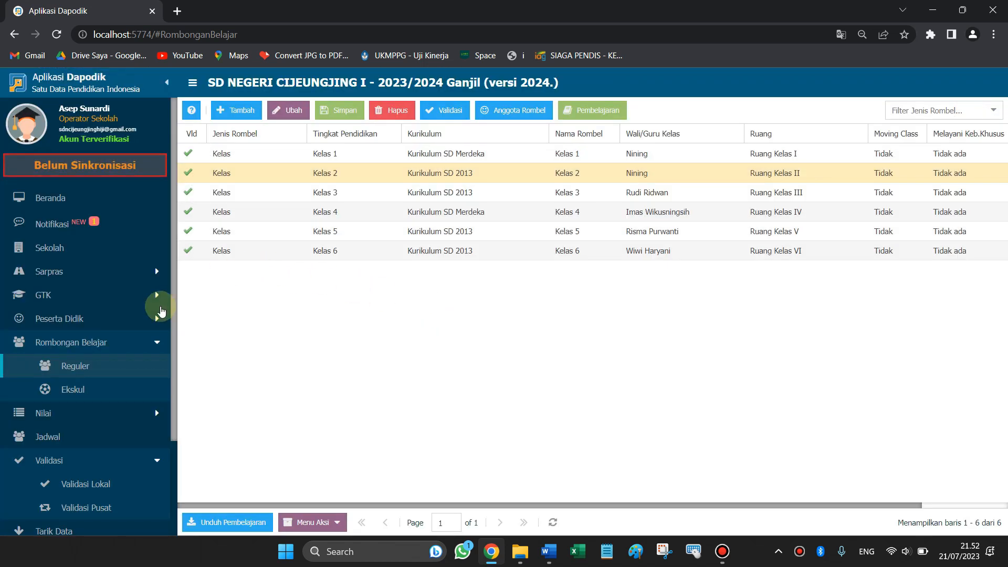
# Refresh the Validasi Lokal results and examine the Rombongan Belajar & Jadwal messages.
pyautogui.scroll(-3, 105, 415)
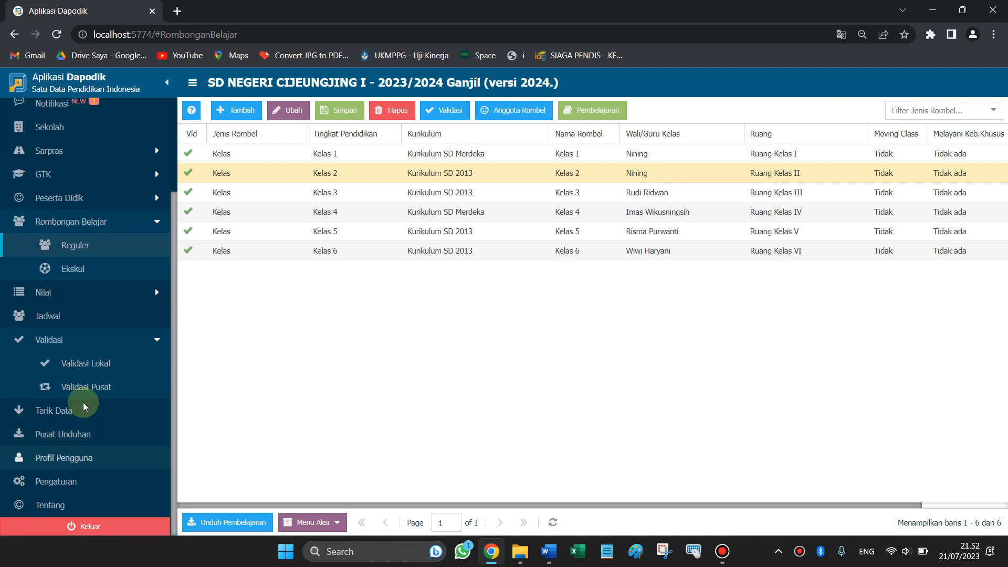
pyautogui.click(74, 361)
pyautogui.click(988, 268)
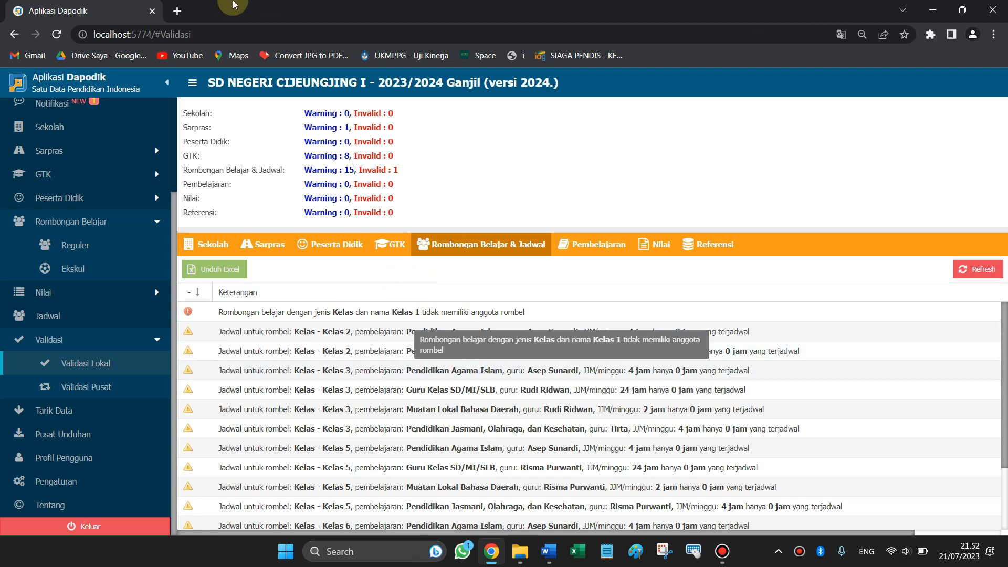
# Search Google for "sp datadik" in a new browser tab and open the Manajemen Sekolah - SSO Dapodik result.
pyautogui.click(177, 12)
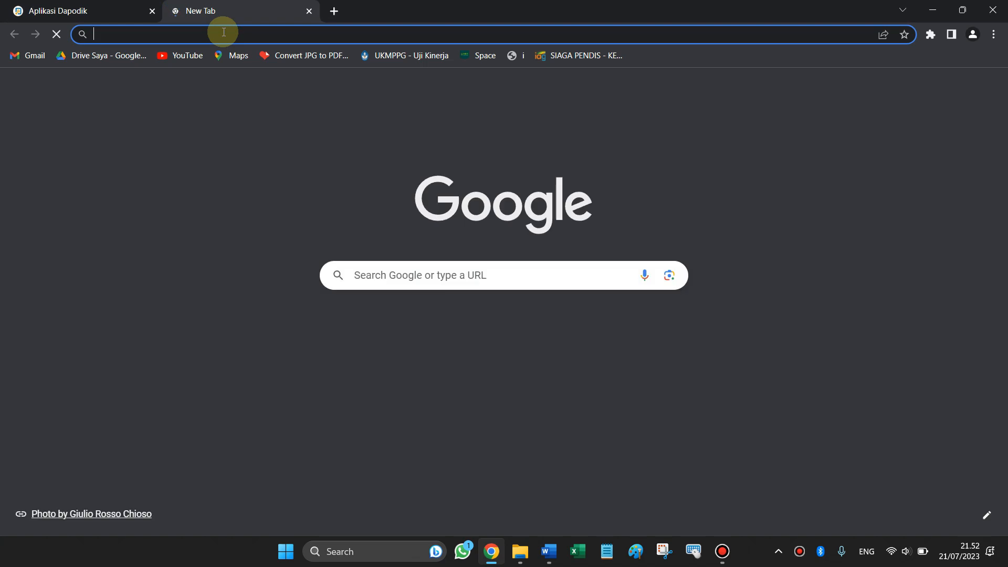
pyautogui.write('sp datadik')
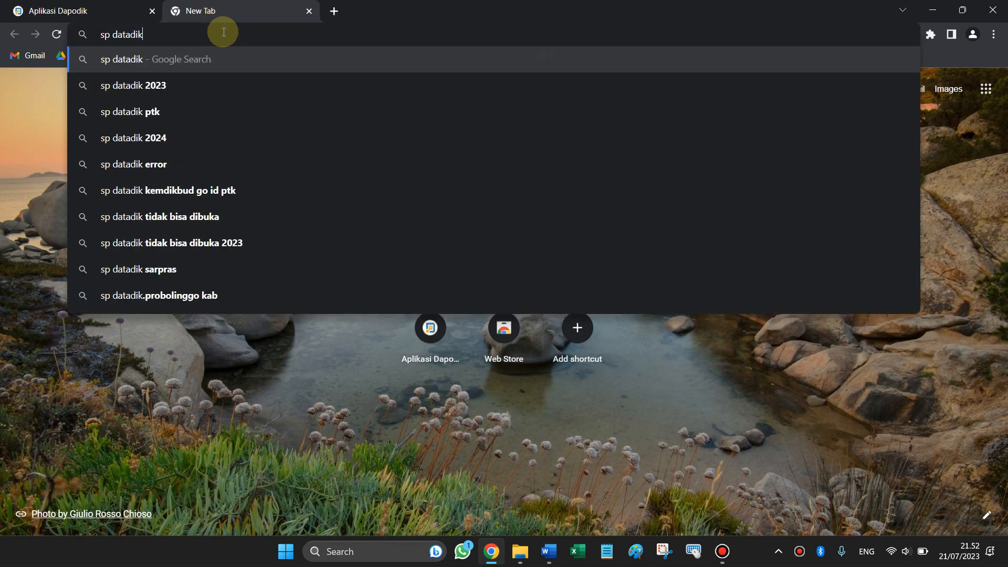
pyautogui.press('Return')
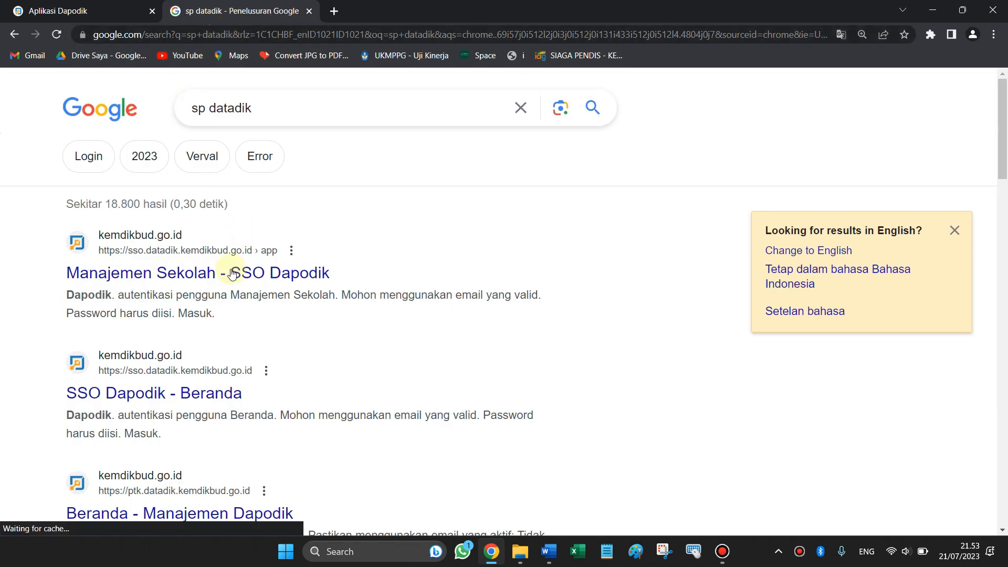
pyautogui.click(171, 282)
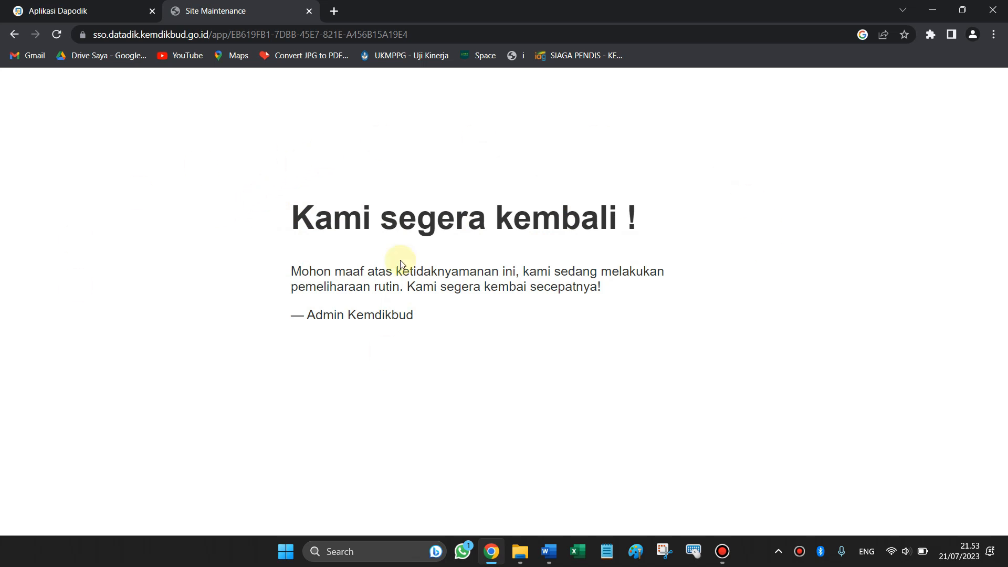
# Return to Aplikasi Dapodik and open the Jadwal Pembelajaran for Ruang Kelas I.
pyautogui.click(62, 6)
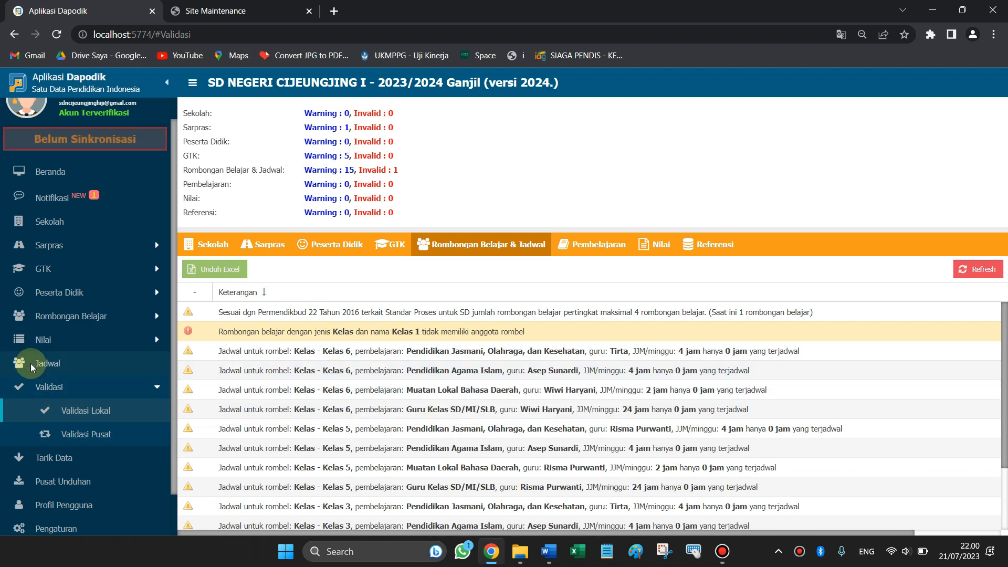
pyautogui.click(47, 370)
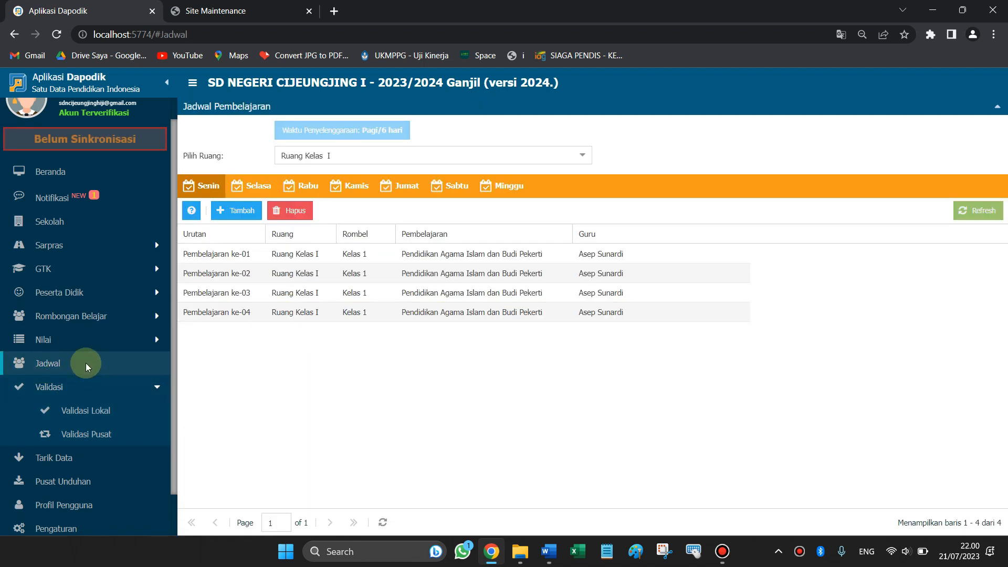
pyautogui.click(78, 362)
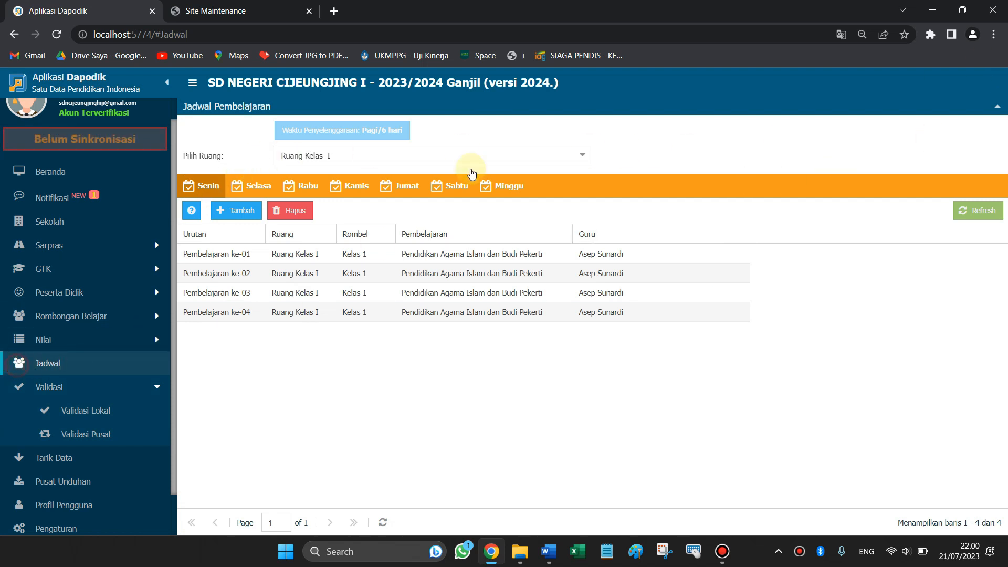
pyautogui.click(587, 157)
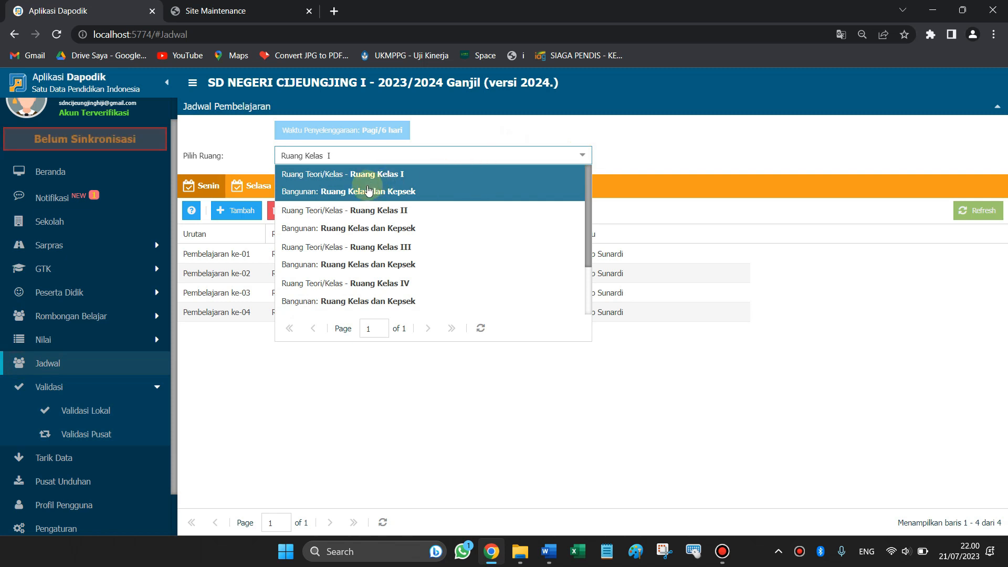
pyautogui.click(351, 173)
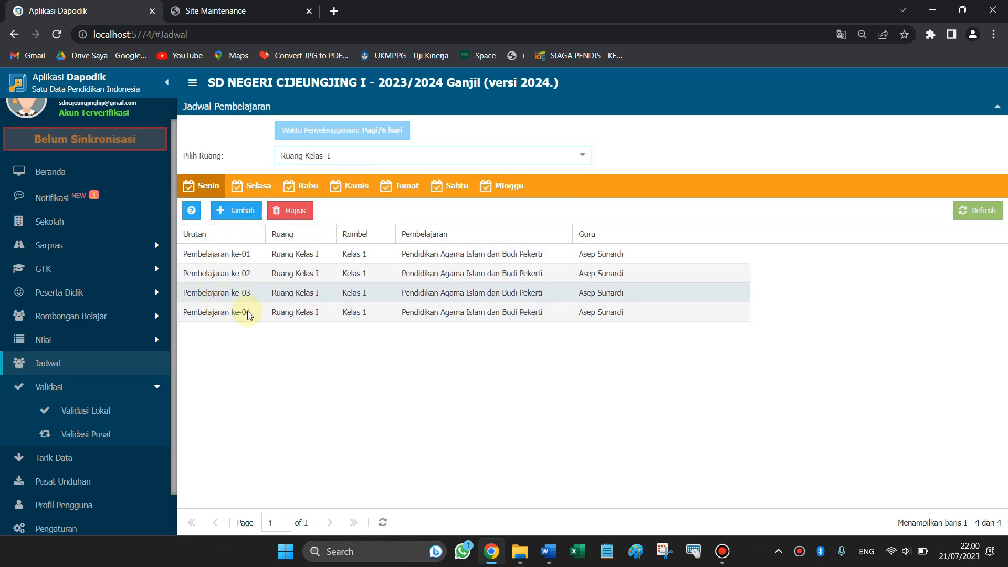
# Add Guru Kelas SD/MI/SLB to the Senin schedule of Ruang Kelas I with an Alokasi Jam of 1 and save it.
pyautogui.click(236, 210)
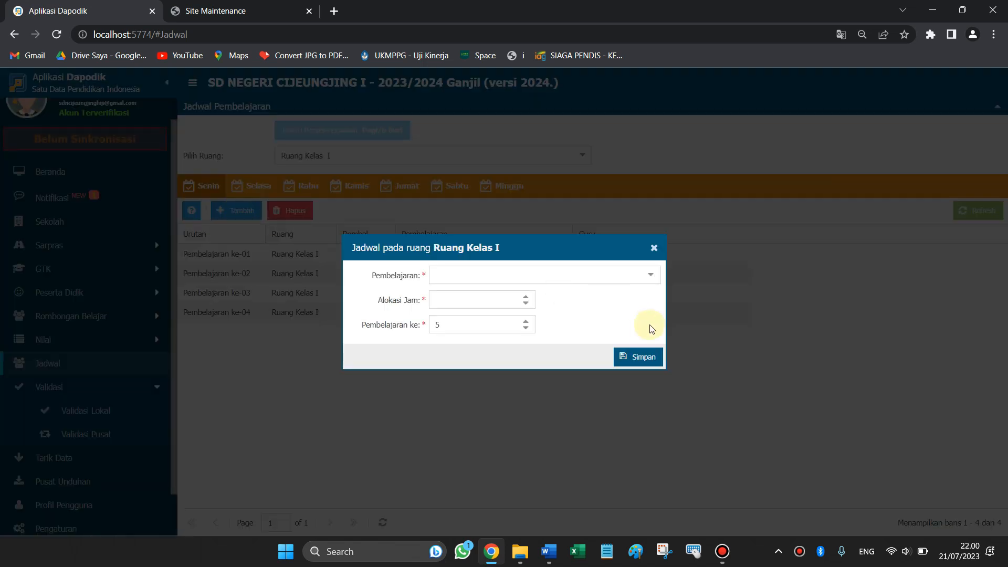
pyautogui.click(653, 247)
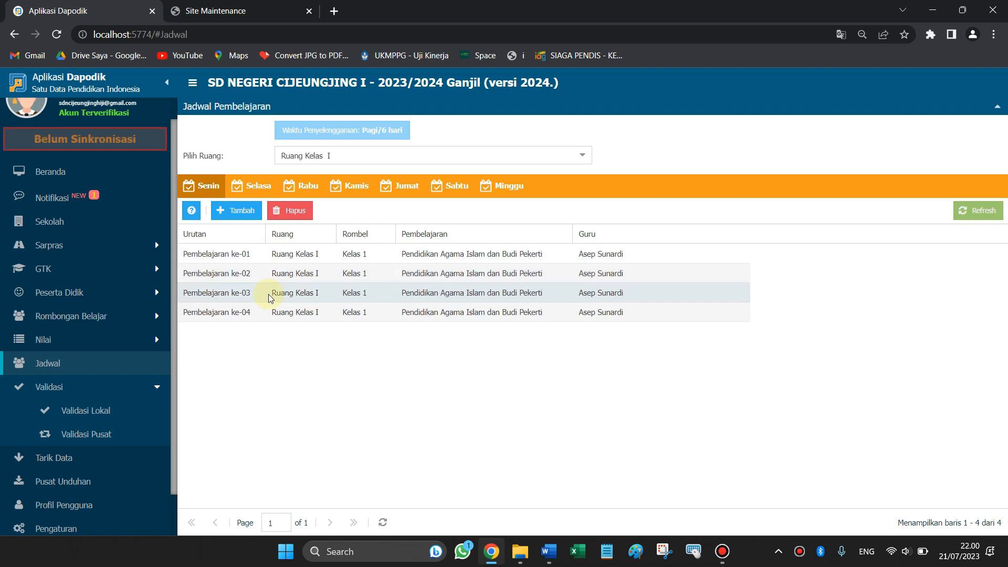
pyautogui.click(234, 212)
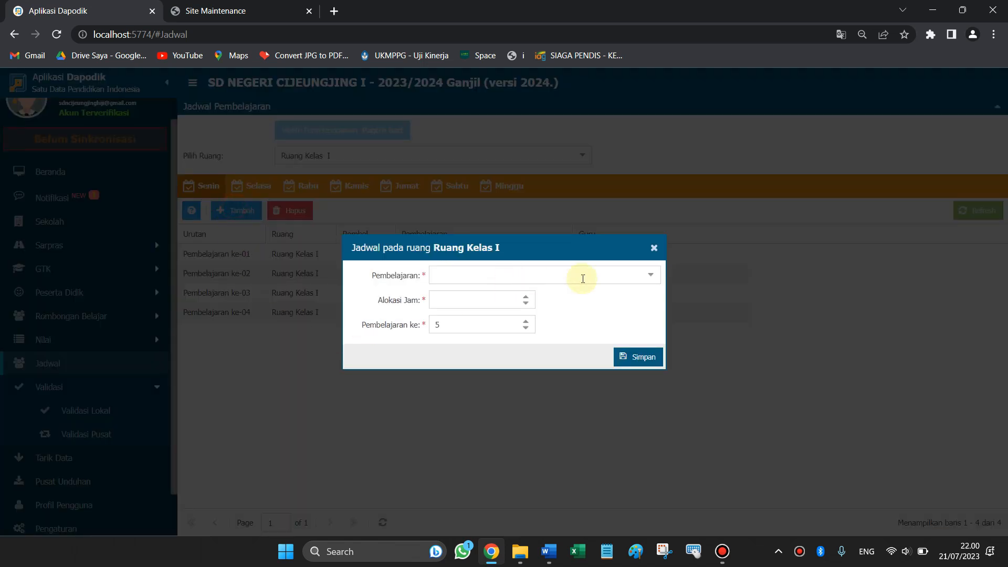
pyautogui.click(651, 275)
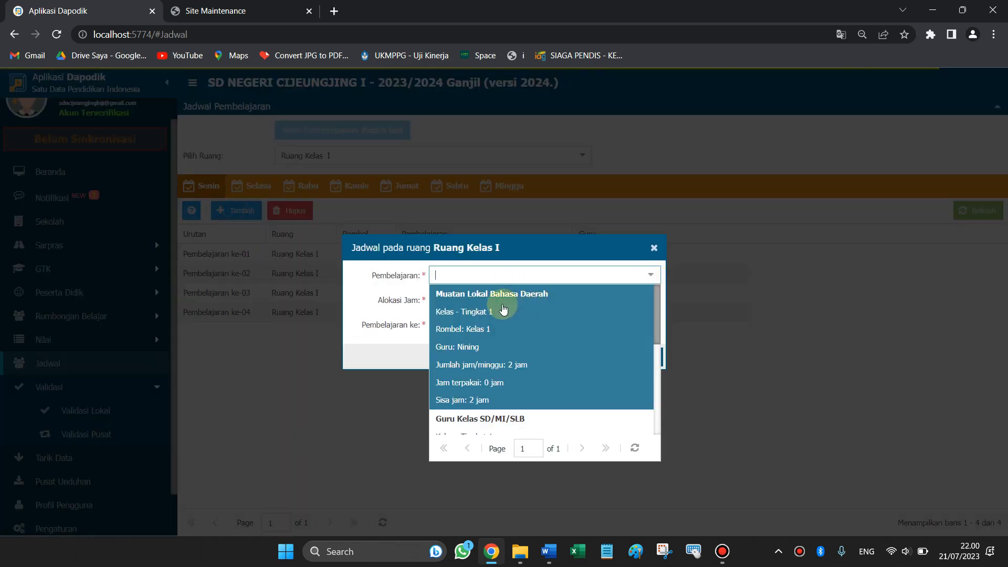
pyautogui.scroll(-3, 528, 388)
pyautogui.click(495, 387)
pyautogui.doubleClick(455, 301)
pyautogui.write('1')
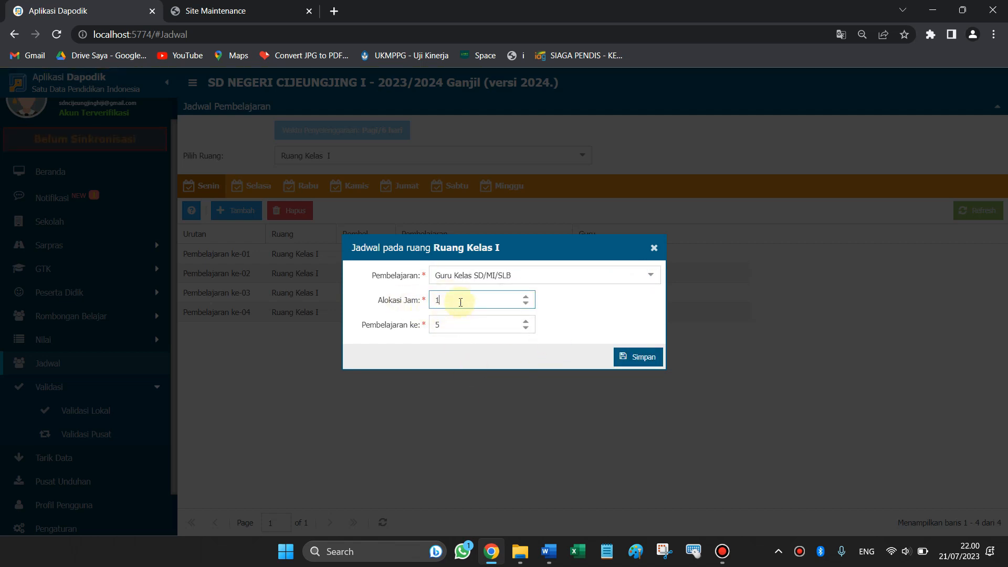
pyautogui.click(639, 359)
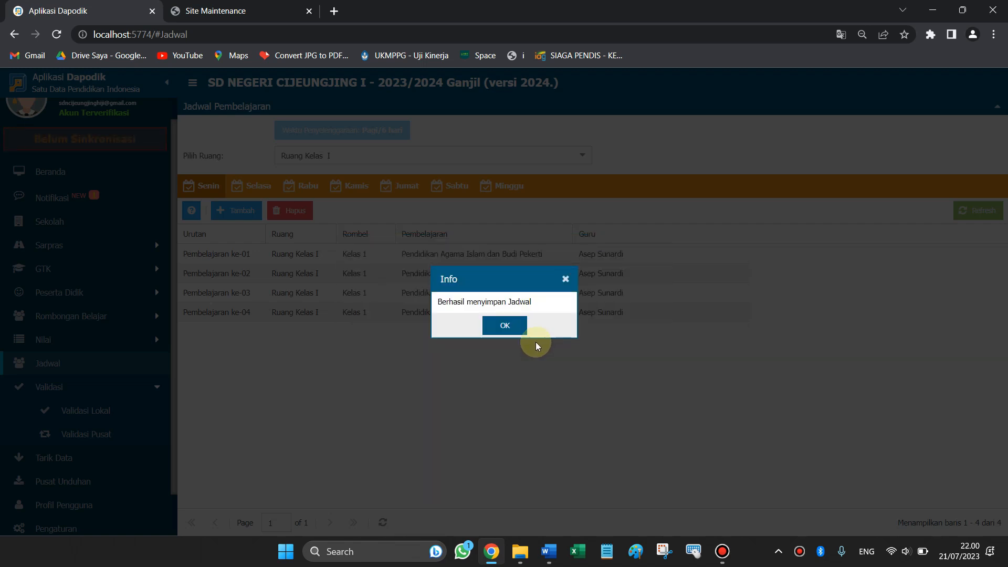
pyautogui.click(505, 326)
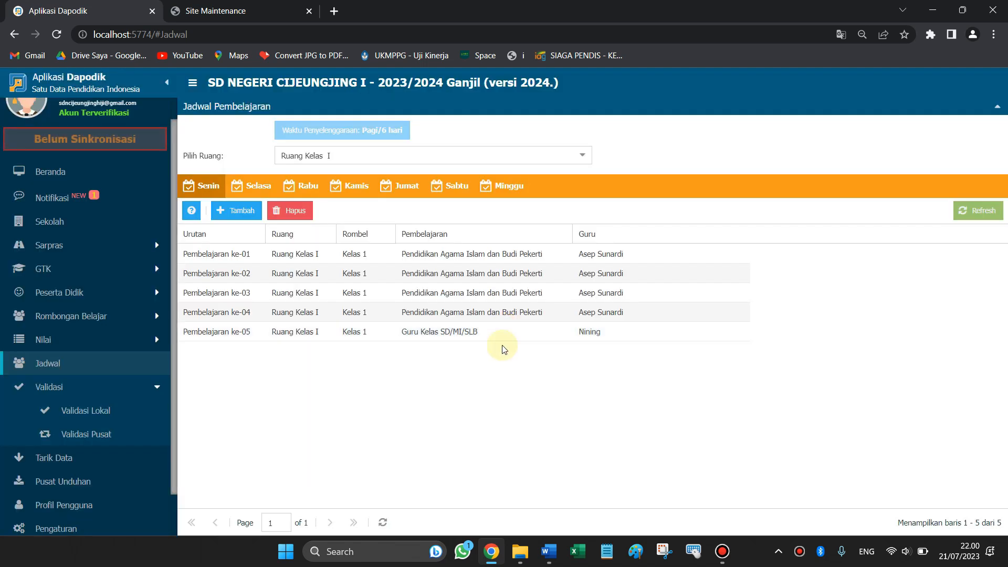
# Add Pendidikan Jasmani, Olahraga, dan Kesehatan to the Selasa schedule of Ruang Kelas I with 4 hours from Pembelajaran ke 1, and save it.
pyautogui.click(249, 189)
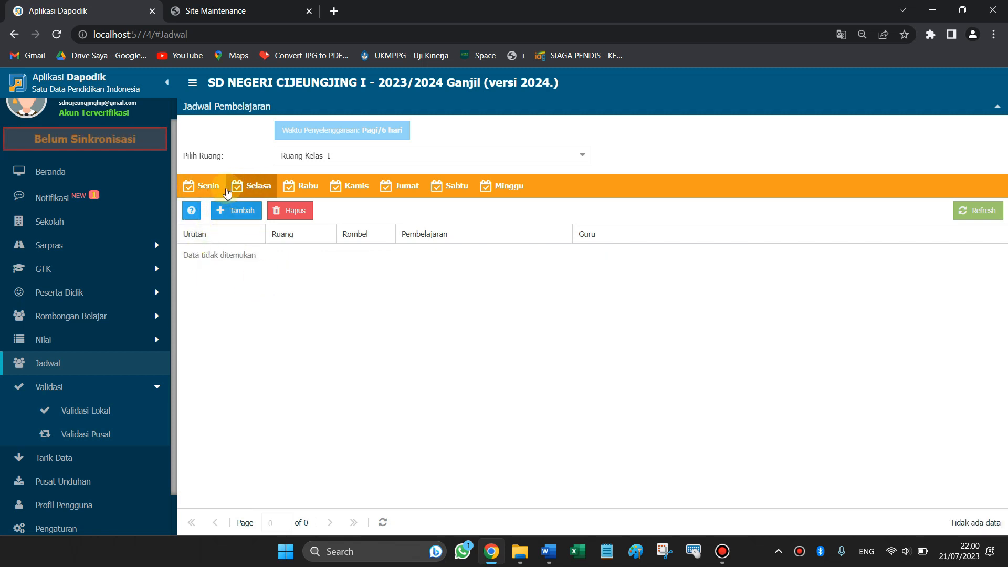
pyautogui.click(237, 210)
pyautogui.click(646, 276)
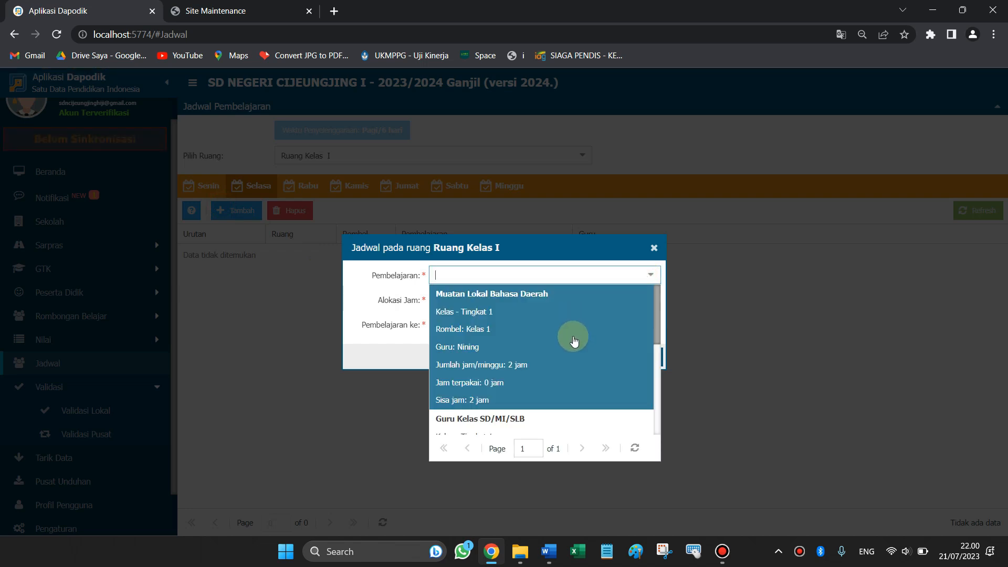
pyautogui.scroll(-3, 575, 340)
pyautogui.click(584, 394)
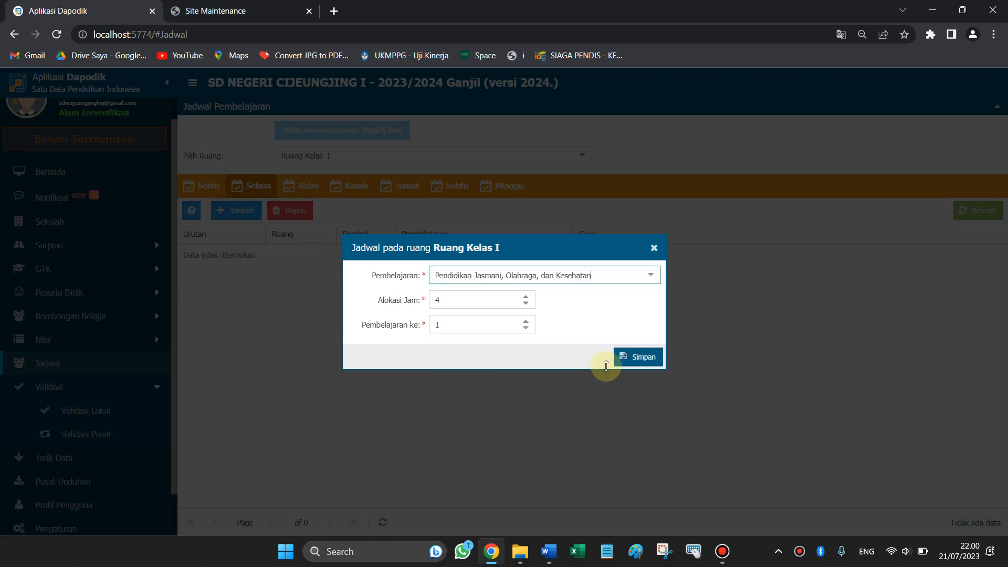
pyautogui.click(635, 359)
pyautogui.click(519, 335)
# Add Guru Kelas SD/MI/SLB to the Selasa schedule with an Alokasi Jam of 2 from Pembelajaran ke 5, and save it.
pyautogui.click(241, 212)
pyautogui.click(658, 277)
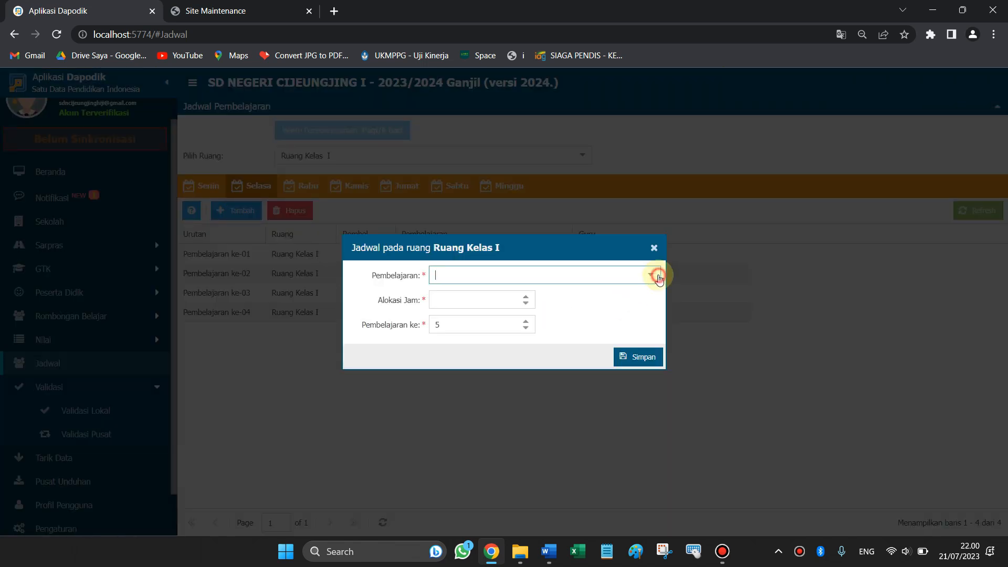
pyautogui.scroll(-3, 541, 357)
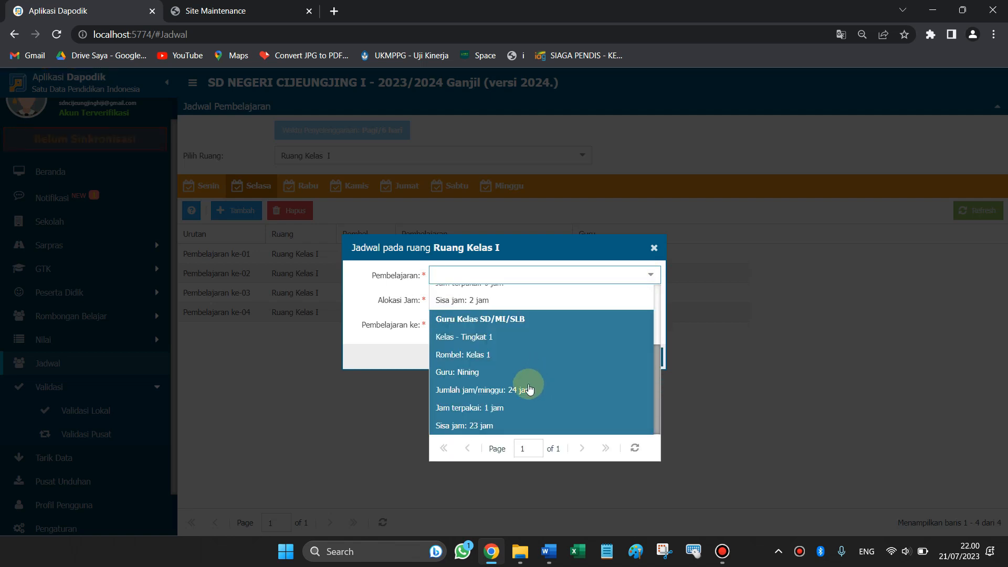
pyautogui.click(529, 389)
pyautogui.doubleClick(446, 302)
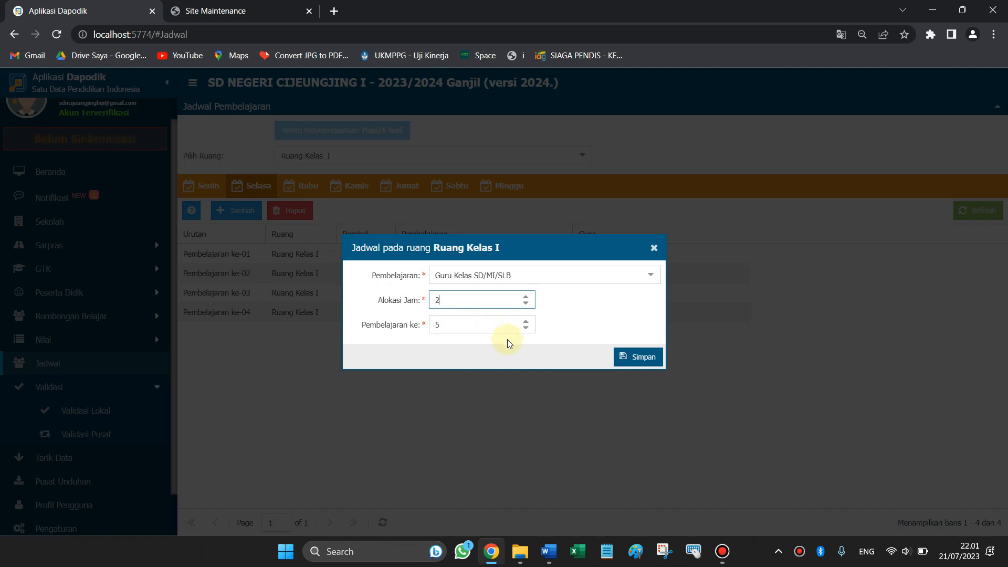
pyautogui.click(644, 360)
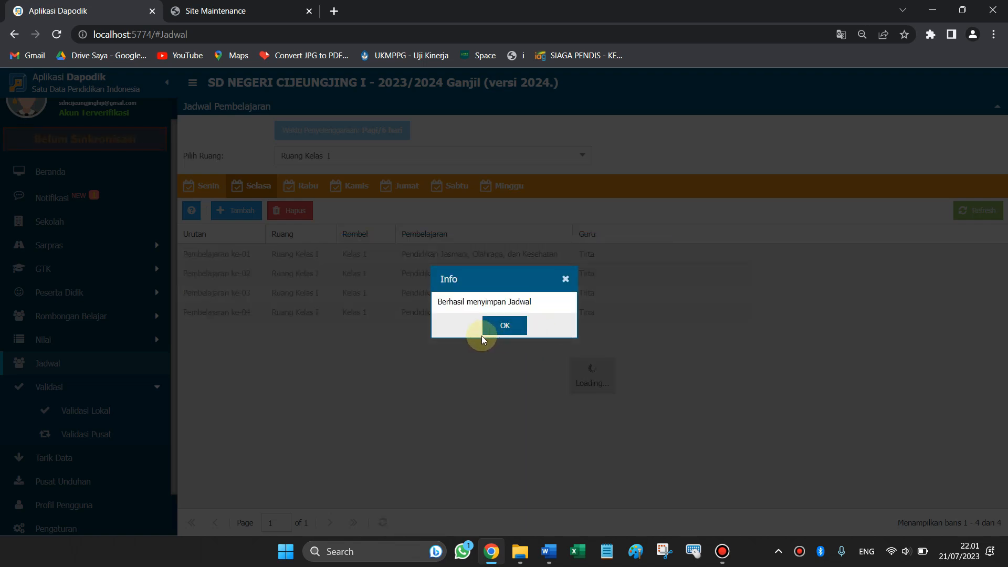
pyautogui.click(481, 328)
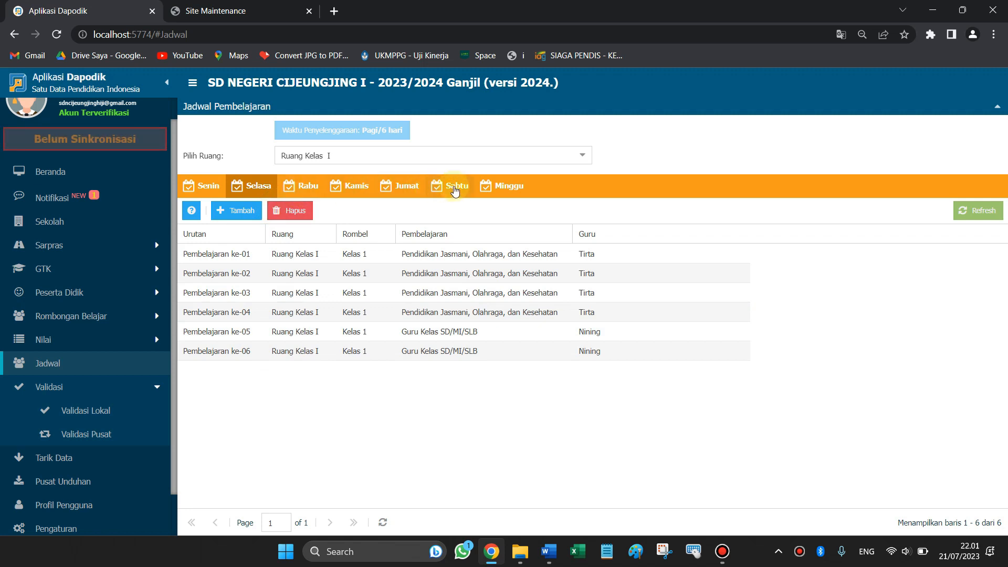
# Add Guru Kelas SD/MI/SLB to the Rabu schedule of Ruang Kelas I with an Alokasi Jam of 6 and save it.
pyautogui.click(309, 190)
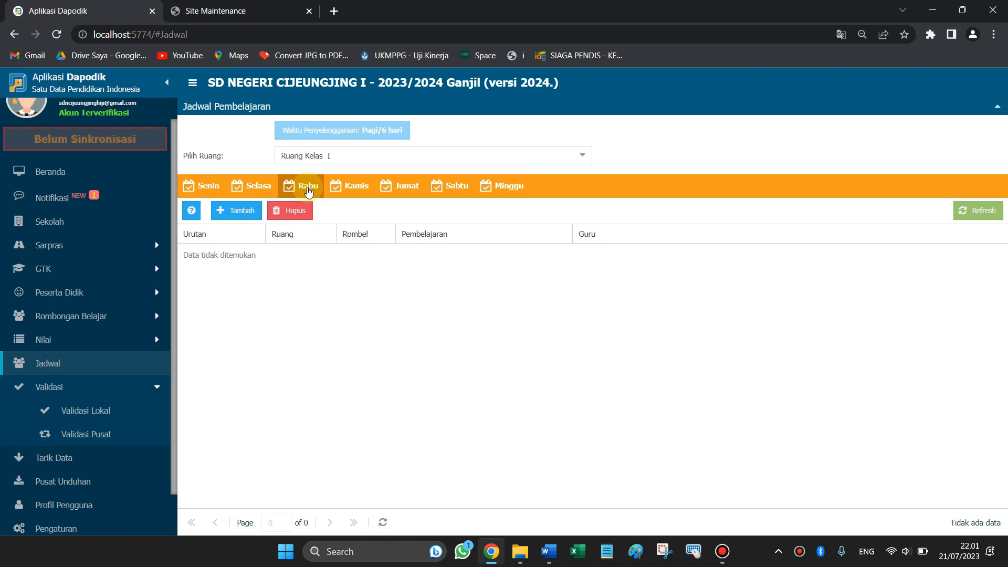
pyautogui.click(231, 210)
pyautogui.click(651, 274)
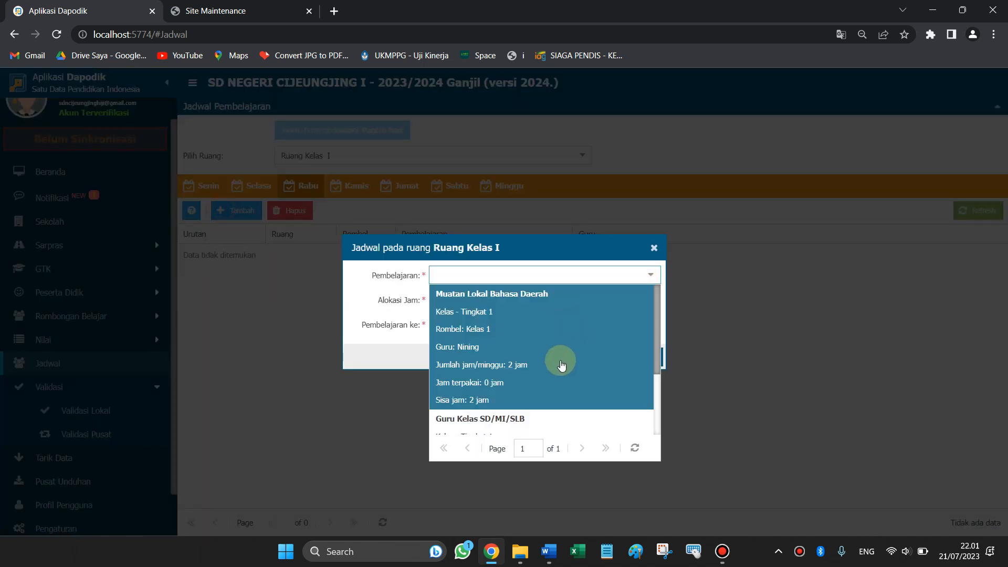
pyautogui.scroll(-2, 558, 360)
pyautogui.click(489, 377)
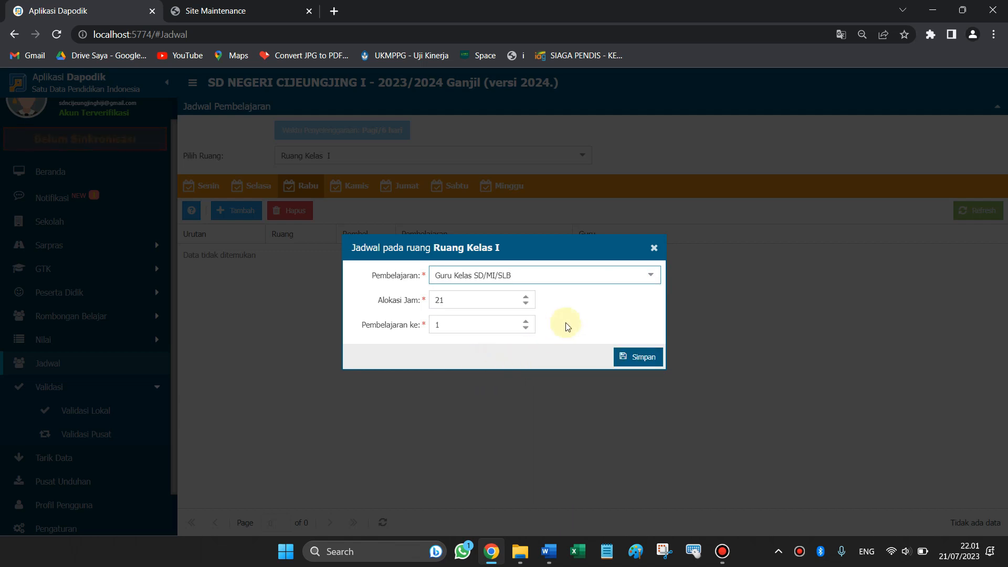
pyautogui.click(466, 311)
pyautogui.click(467, 301)
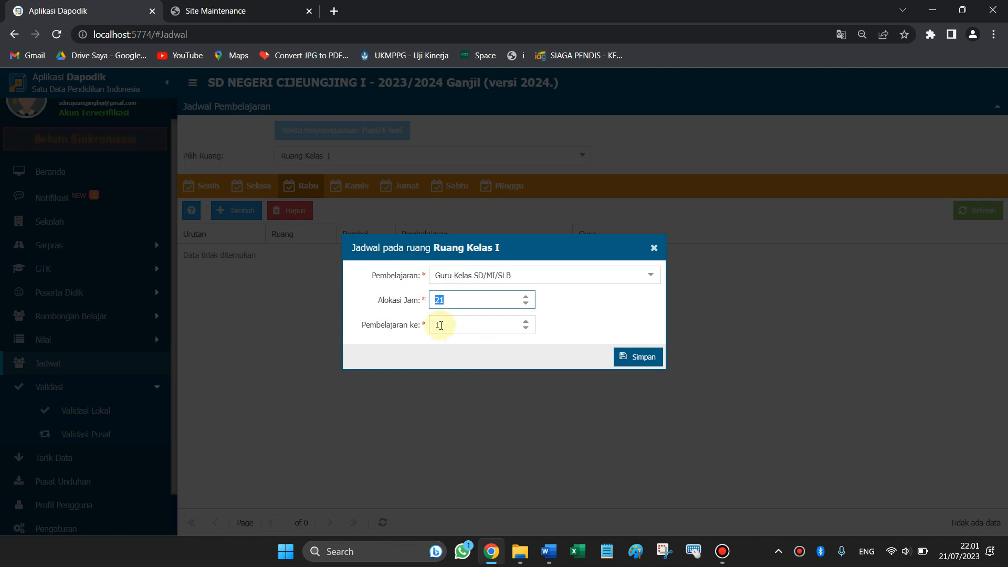
pyautogui.write('6')
pyautogui.click(649, 357)
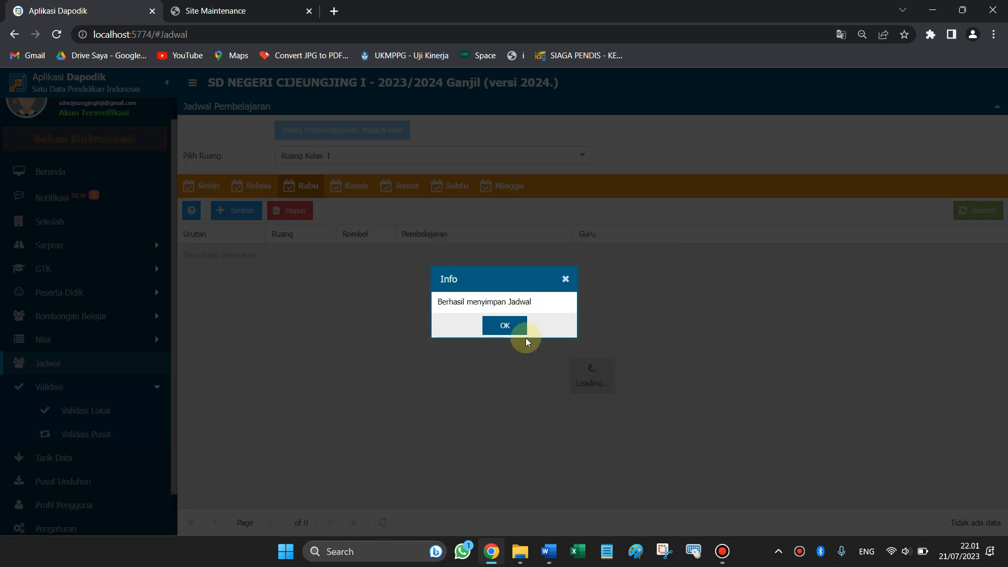
pyautogui.click(496, 324)
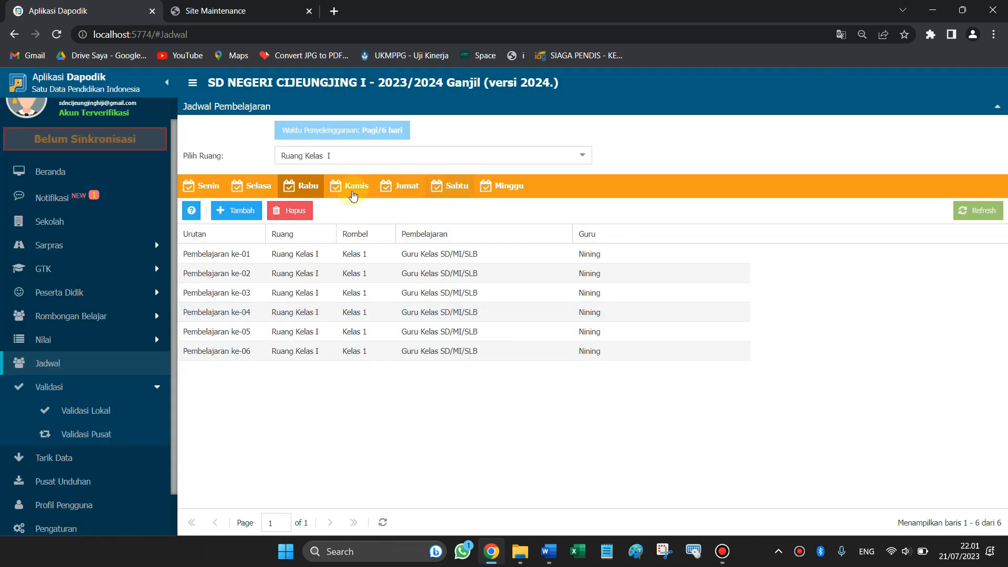
# Add Muatan Lokal Bahasa Daerah to the Sabtu schedule of Ruang Kelas I from Pembelajaran ke 1 and save it.
pyautogui.click(461, 195)
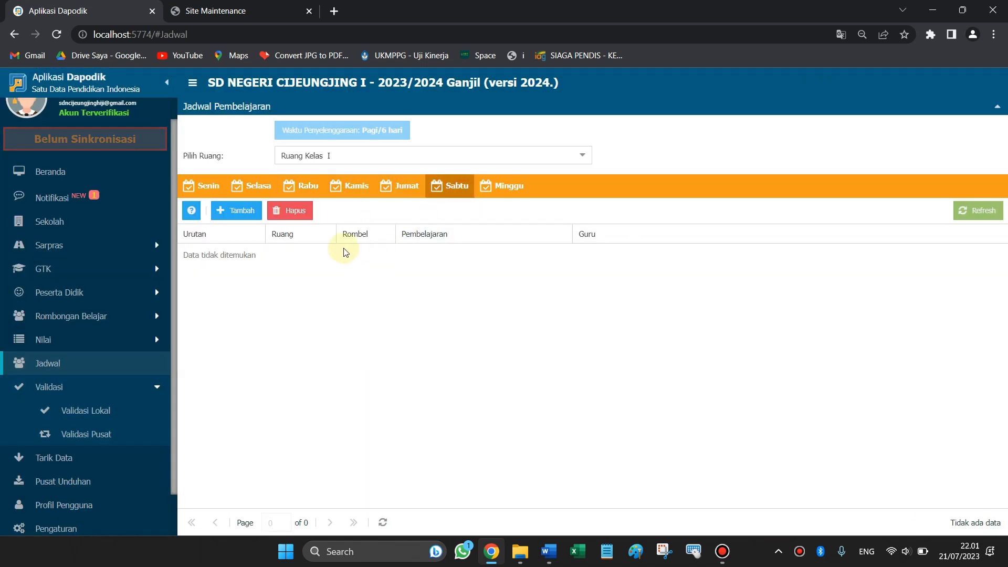
pyautogui.click(220, 210)
pyautogui.click(650, 274)
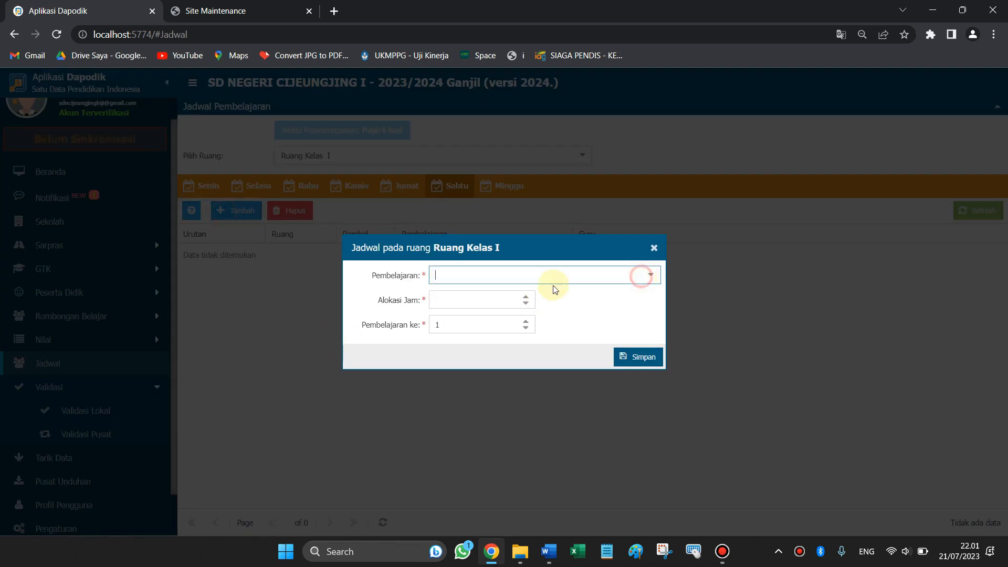
pyautogui.click(650, 275)
pyautogui.click(496, 291)
pyautogui.click(637, 358)
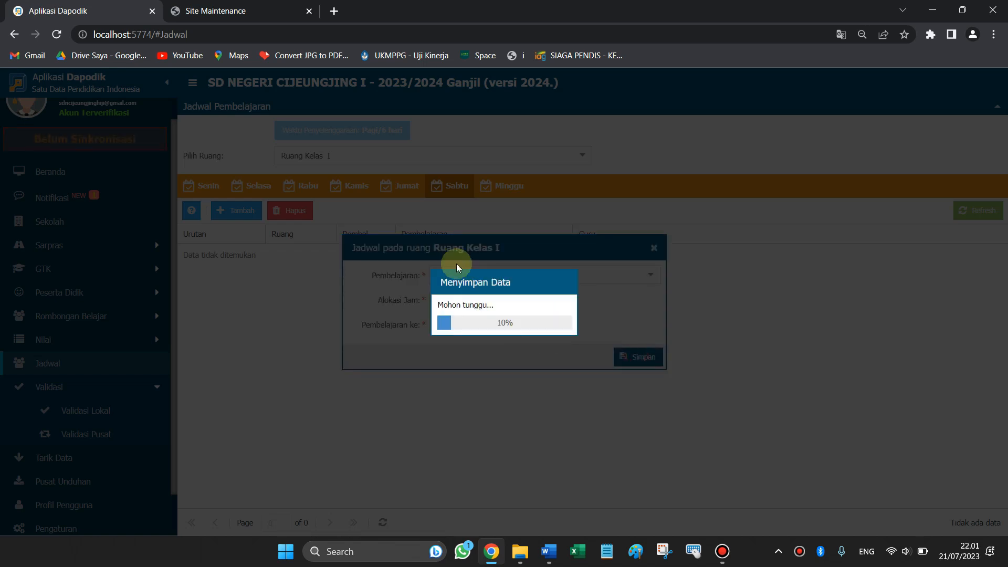
pyautogui.click(506, 326)
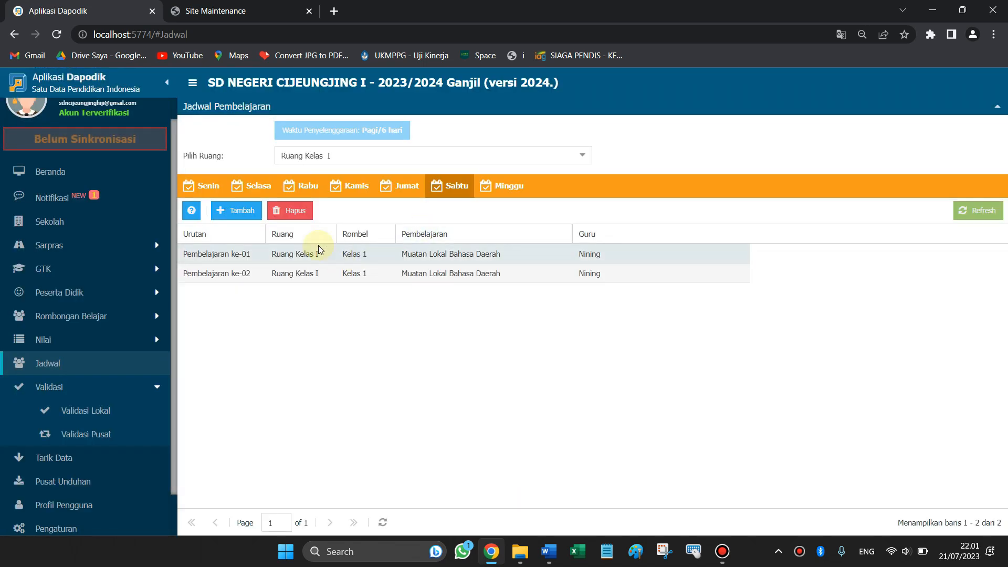
# Add Guru Kelas SD/MI/SLB to the Sabtu schedule of Ruang Kelas I from Pembelajaran ke 3, and save it.
pyautogui.click(237, 210)
pyautogui.click(650, 275)
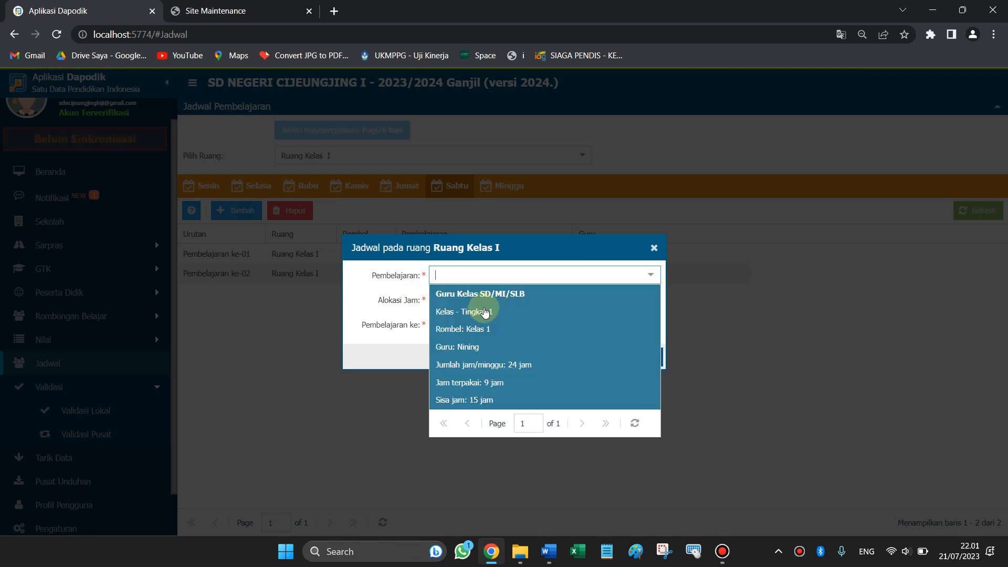
pyautogui.click(473, 290)
pyautogui.click(473, 304)
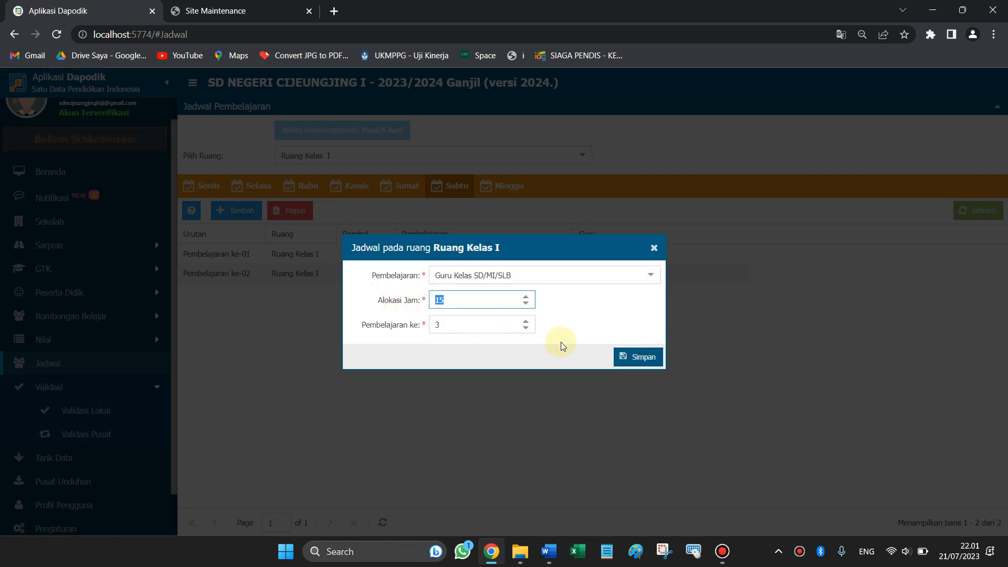
pyautogui.click(624, 358)
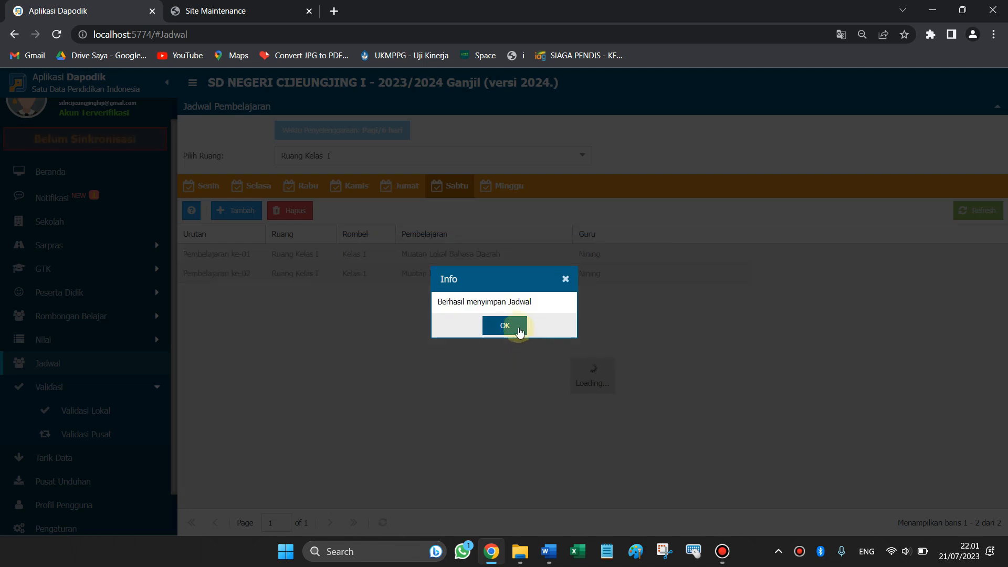
pyautogui.click(509, 327)
# Add Guru Kelas SD/MI/SLB to the Jumat schedule with an Alokasi Jam of 5 from Pembelajaran ke 1, and save it.
pyautogui.click(402, 186)
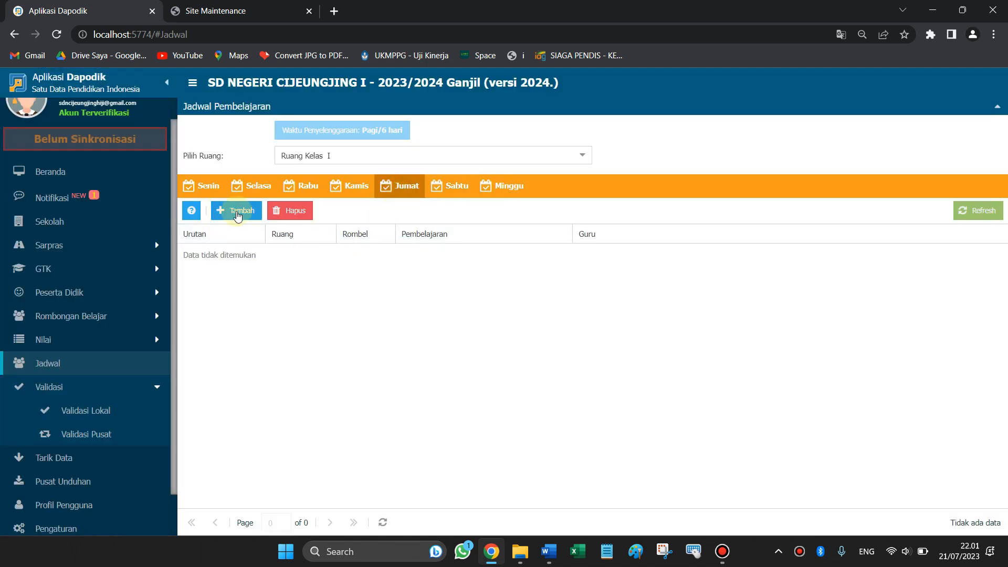
pyautogui.click(237, 216)
pyautogui.click(650, 275)
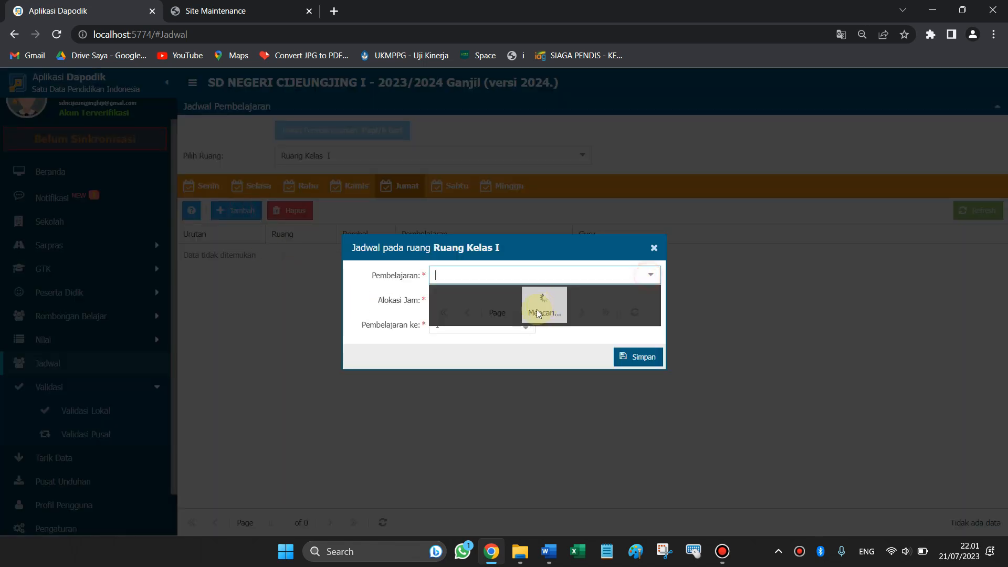
pyautogui.click(472, 301)
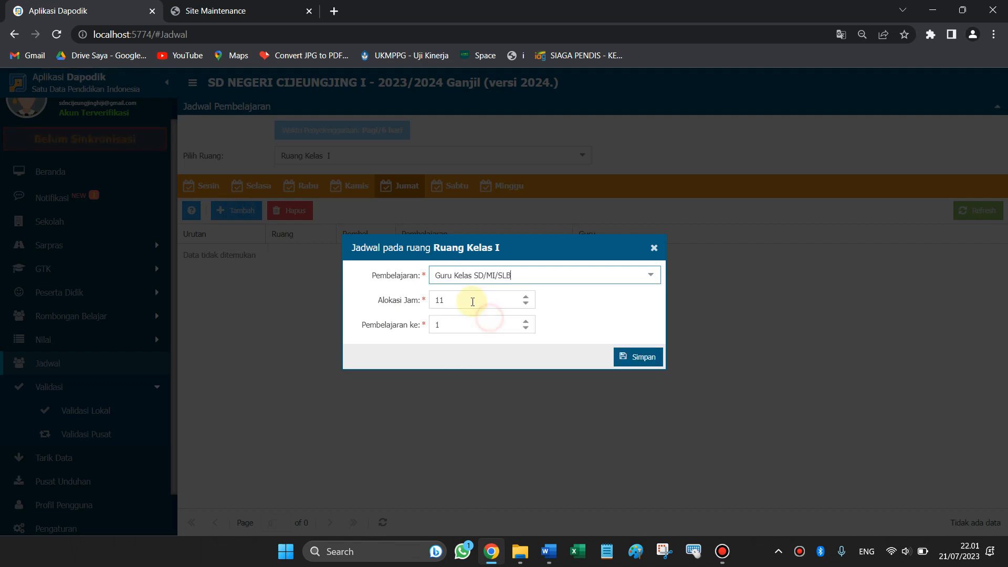
pyautogui.moveTo(450, 303); pyautogui.dragTo(362, 309)
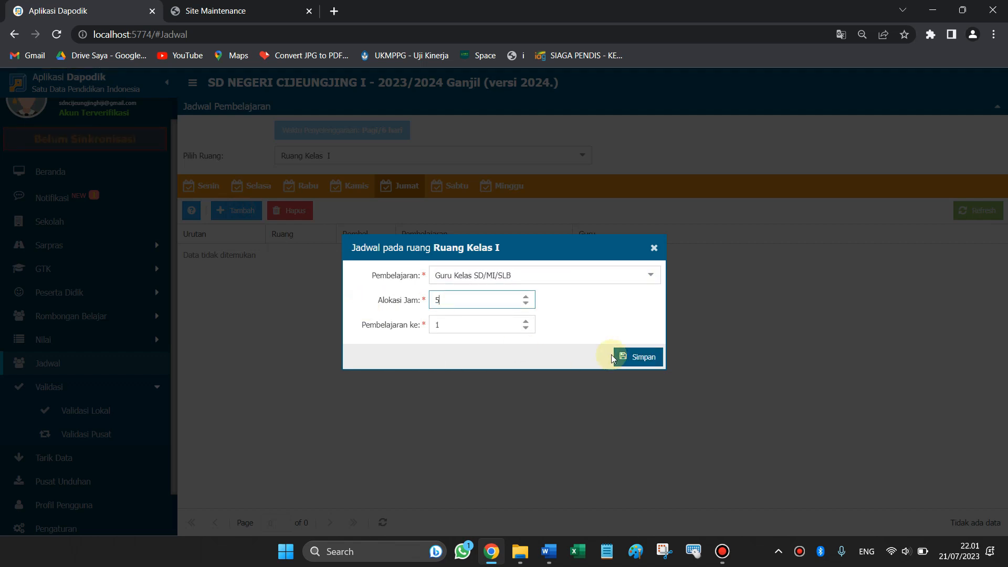
pyautogui.write('5')
pyautogui.click(637, 359)
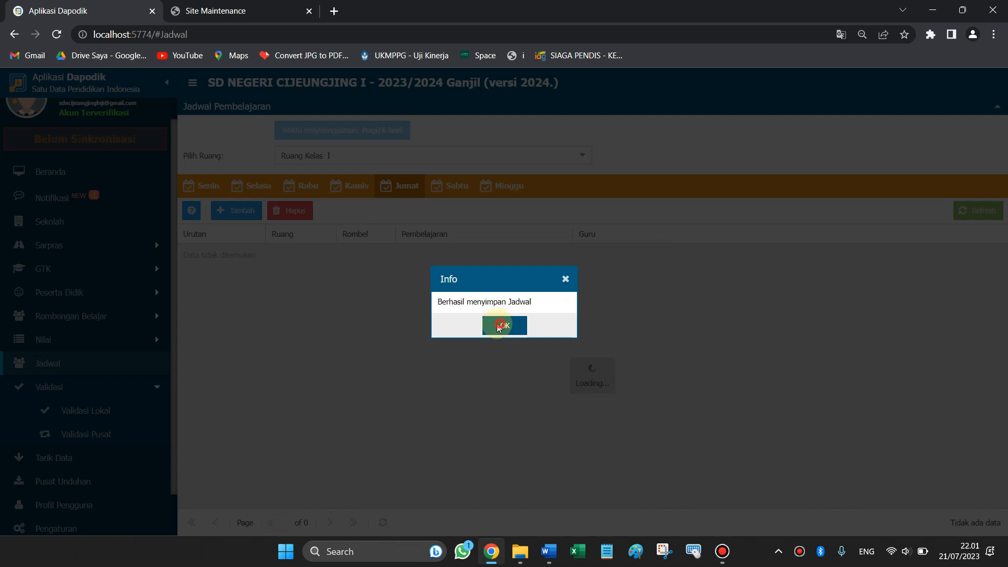
pyautogui.click(504, 340)
# Add Guru Kelas SD/MI/SLB to the Kamis schedule of Ruang Kelas I for 6 hours from Pembelajaran ke 1, and save it.
pyautogui.click(360, 197)
pyautogui.click(234, 210)
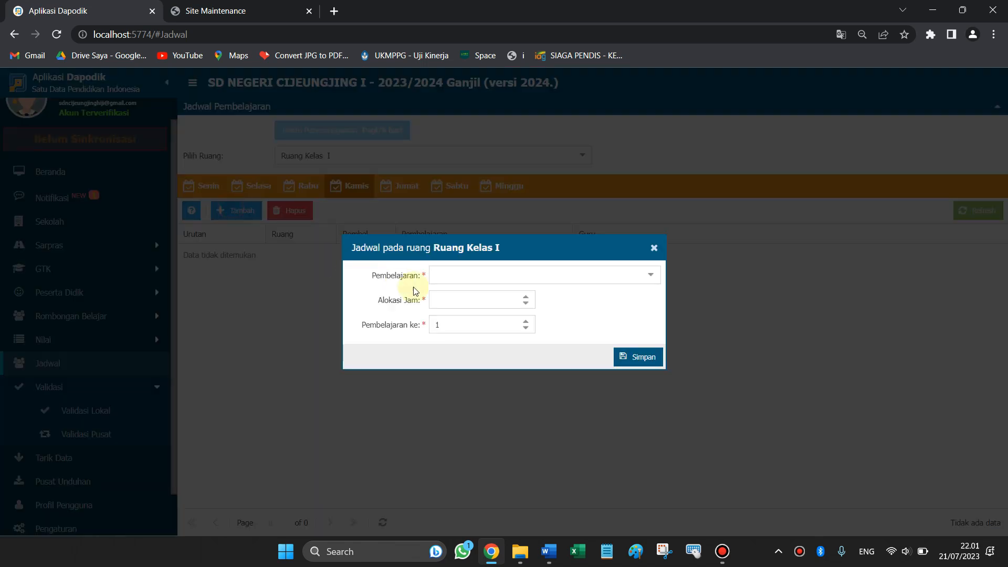
pyautogui.click(650, 274)
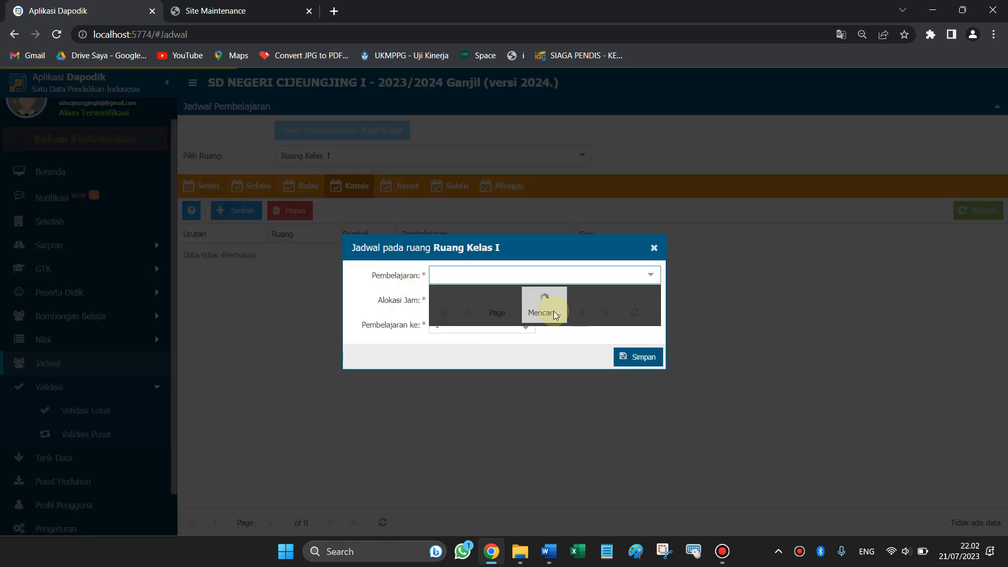
pyautogui.click(553, 314)
pyautogui.click(640, 359)
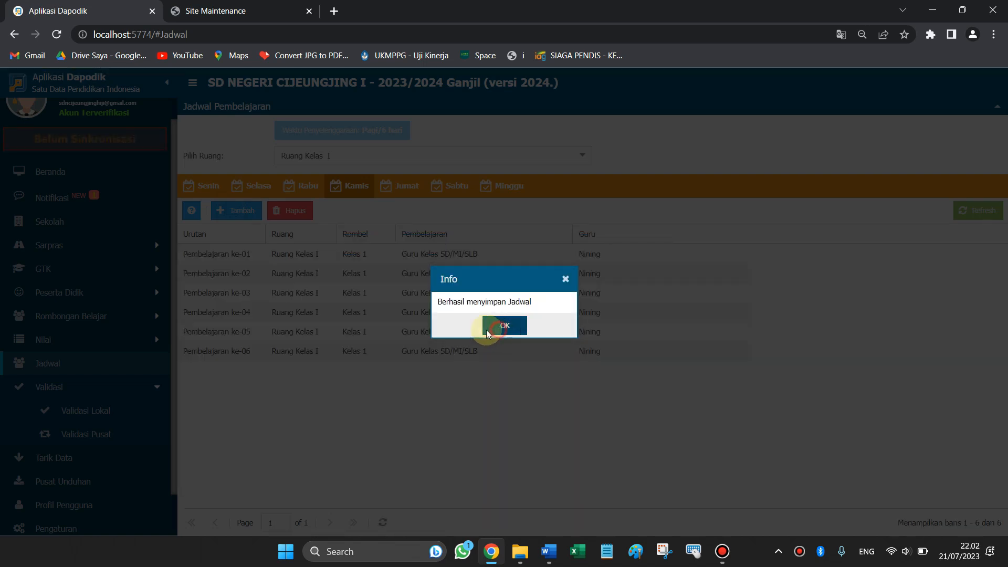
pyautogui.click(486, 330)
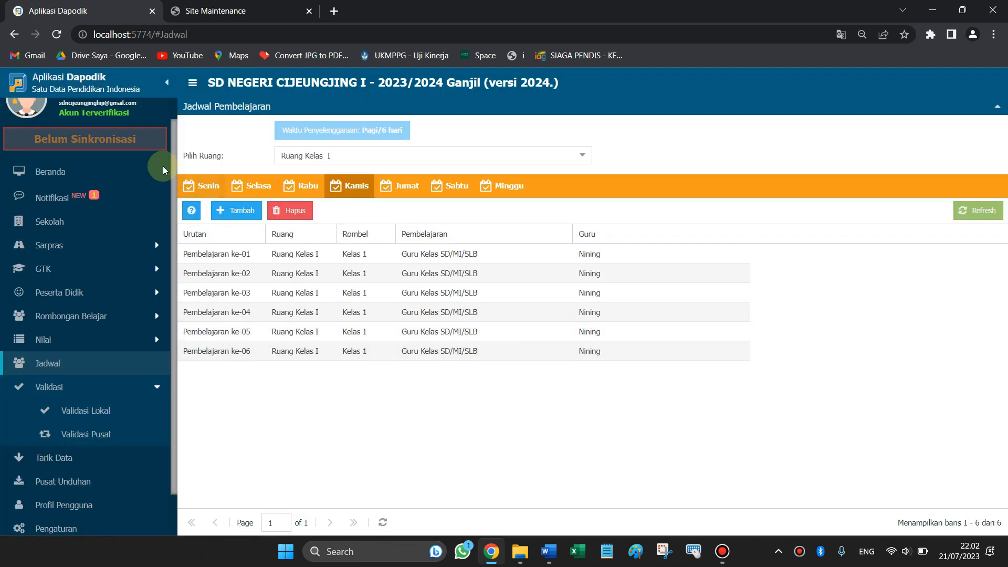
# Review the Senin and Selasa schedules of Ruang Kelas I and switch the schedule to Ruang Kelas II.
pyautogui.click(216, 194)
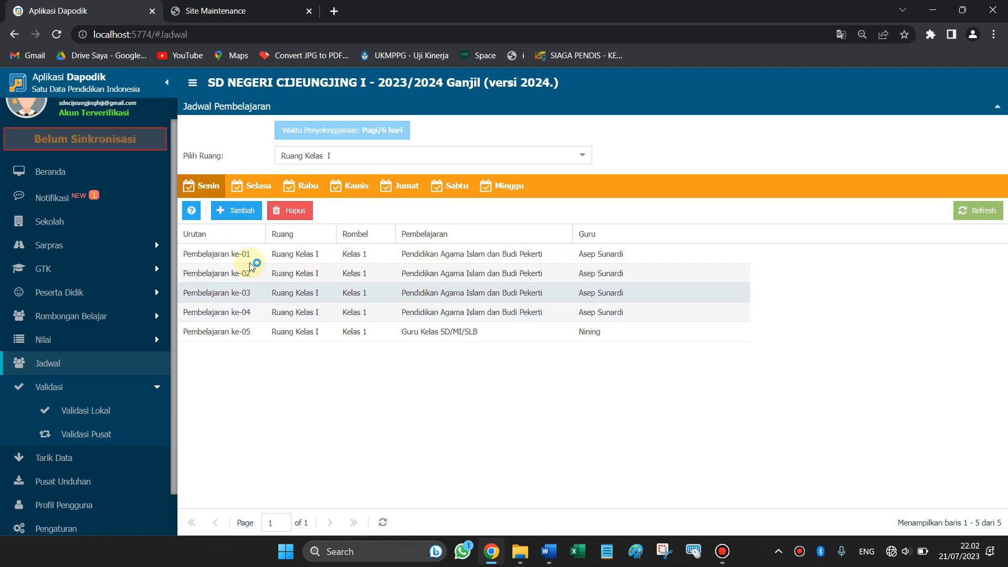
pyautogui.click(238, 188)
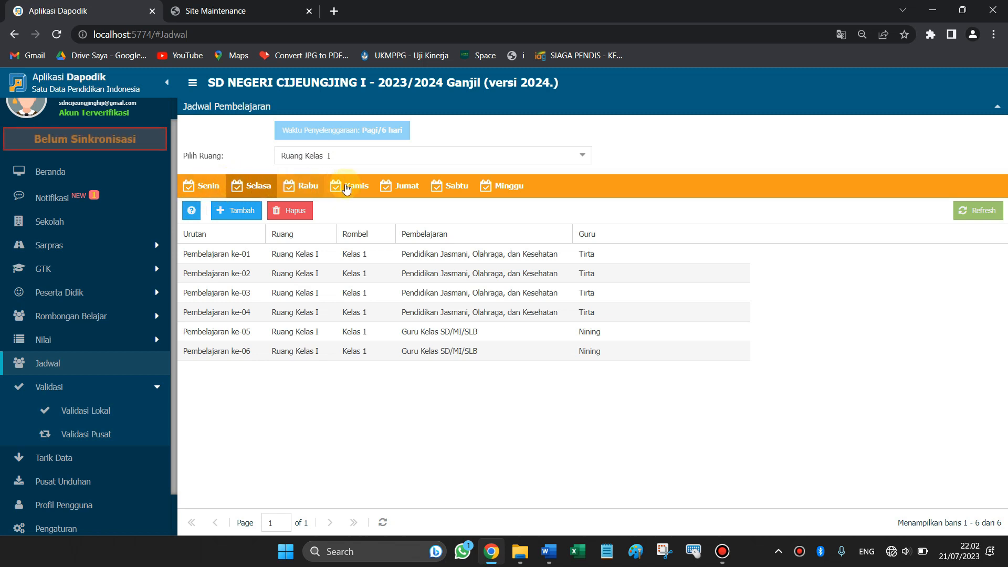
pyautogui.click(583, 156)
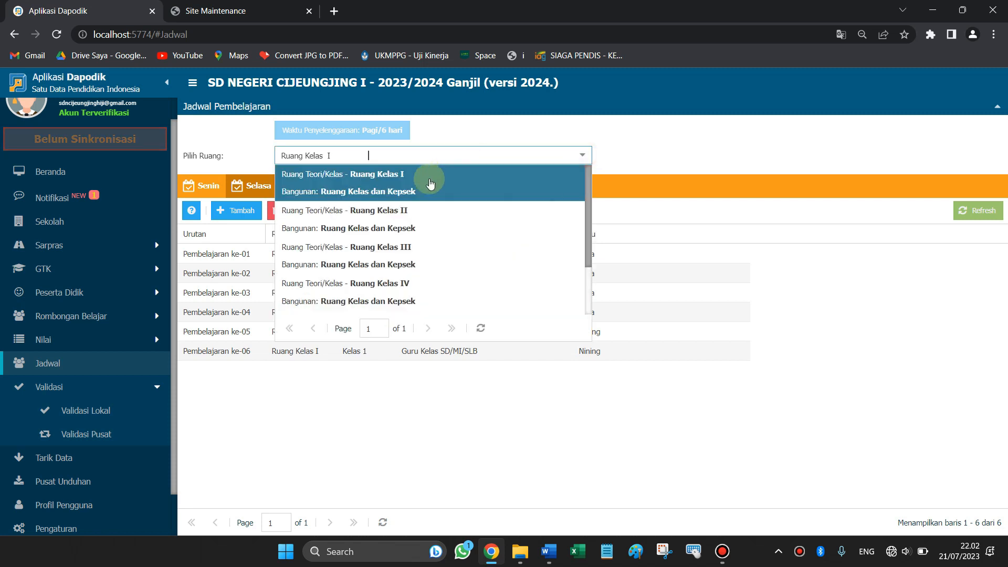
pyautogui.click(384, 227)
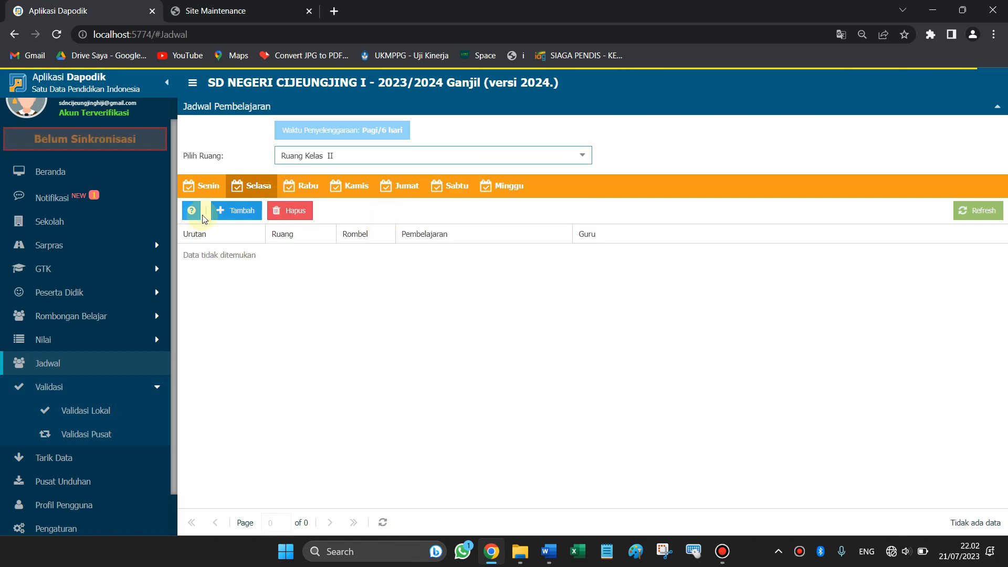
pyautogui.click(202, 185)
pyautogui.click(240, 213)
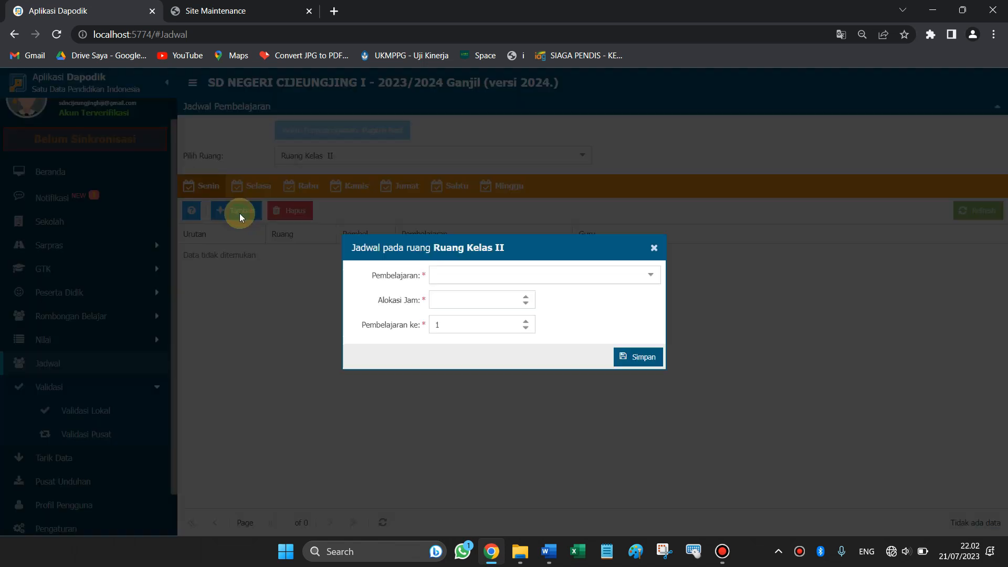
pyautogui.click(650, 275)
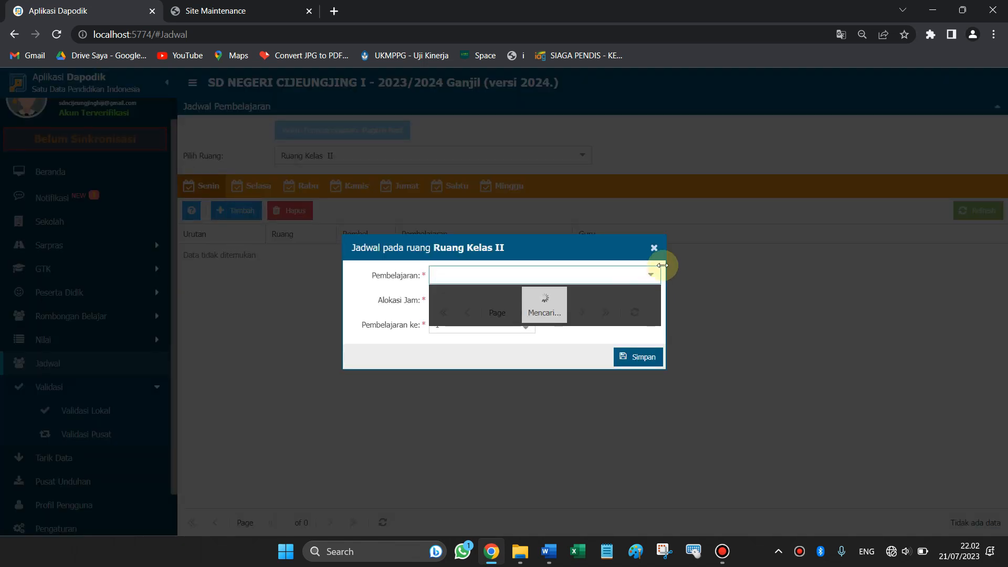
pyautogui.click(653, 249)
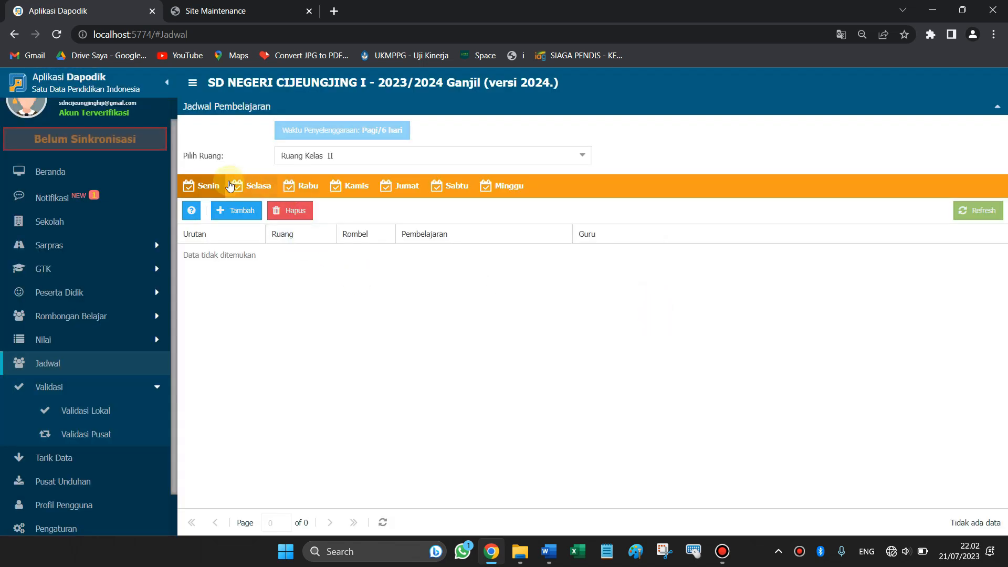
# Add Pendidikan Agama Islam to the Selasa schedule of Ruang Kelas II with 4 hours from Pembelajaran ke 1, and save it.
pyautogui.click(252, 186)
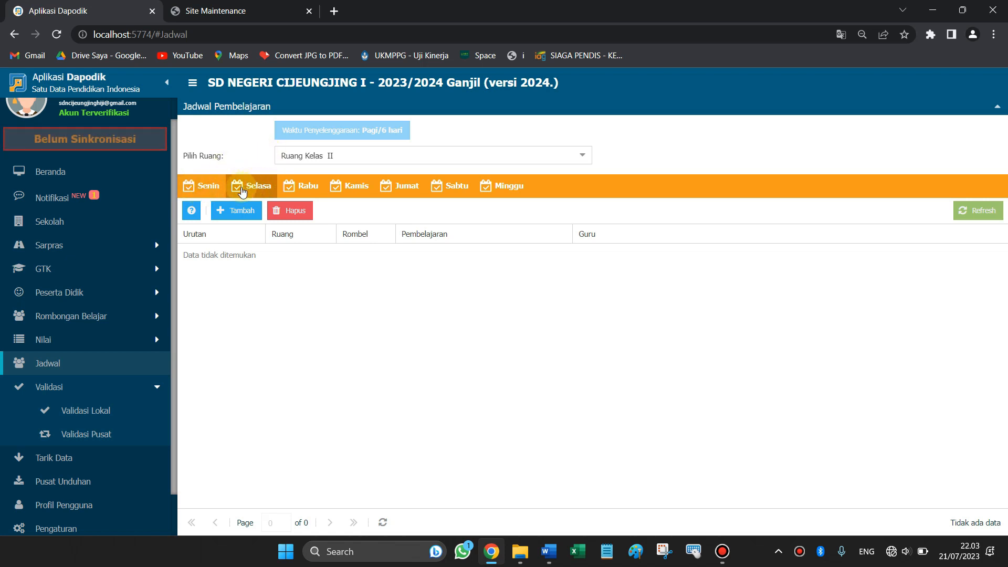
pyautogui.click(235, 211)
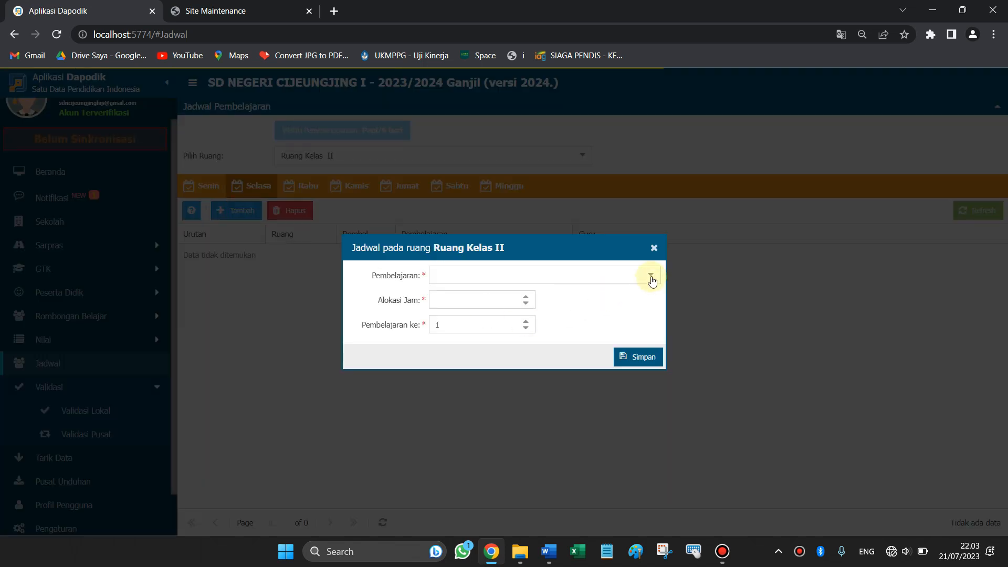
pyautogui.click(651, 278)
pyautogui.click(521, 311)
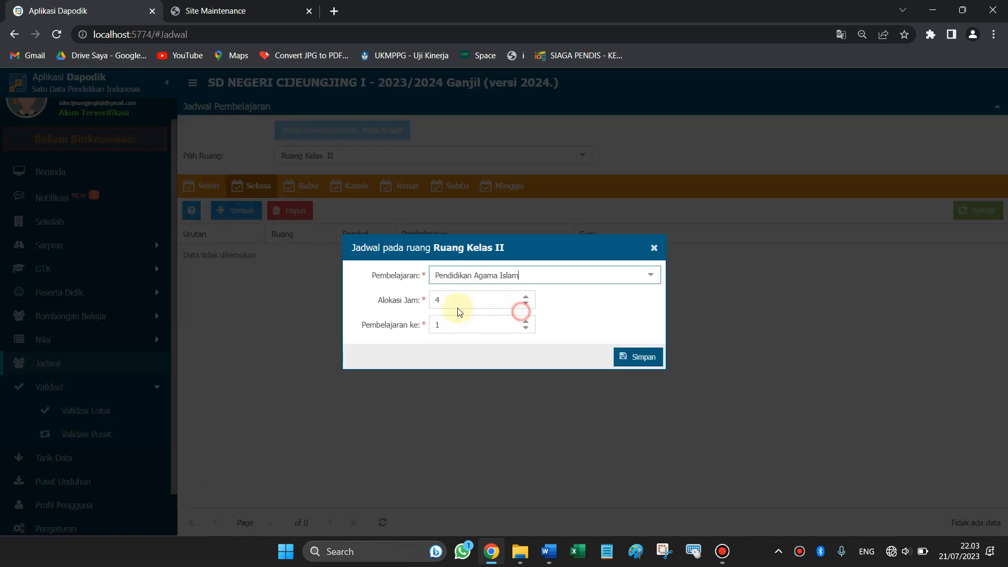
pyautogui.click(624, 355)
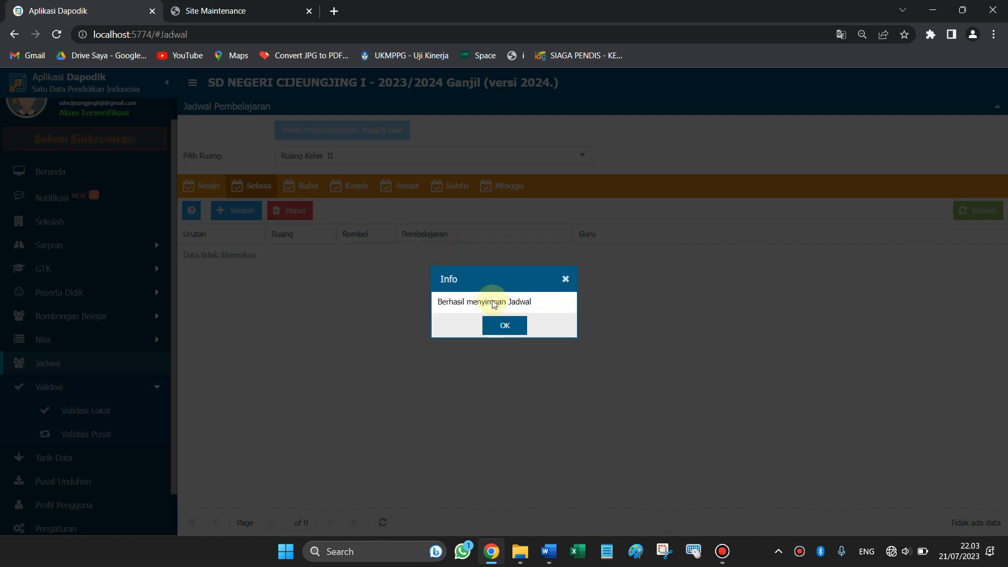
pyautogui.click(509, 327)
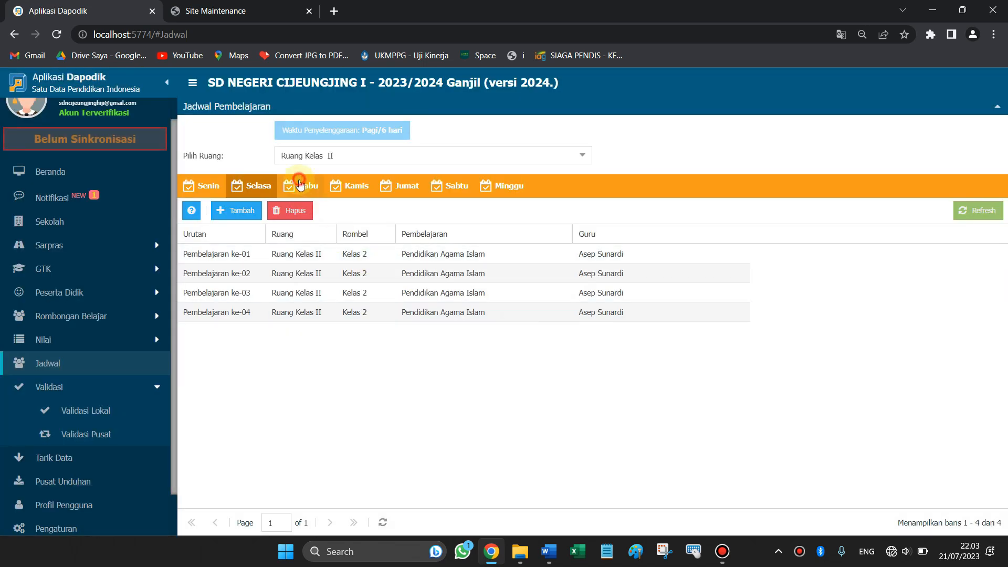
# Add Pendidikan Jasmani, Olahraga, dan Kesehatan to the Rabu schedule of Ruang Kelas II with 4 hours from Pembelajaran ke 1, and save it.
pyautogui.click(300, 183)
pyautogui.click(235, 211)
pyautogui.click(651, 277)
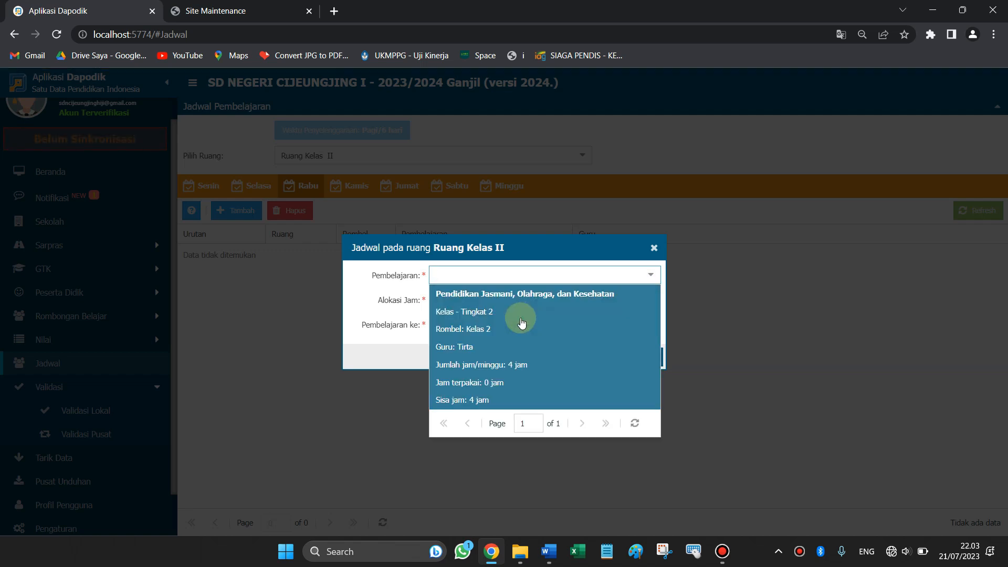
pyautogui.click(518, 336)
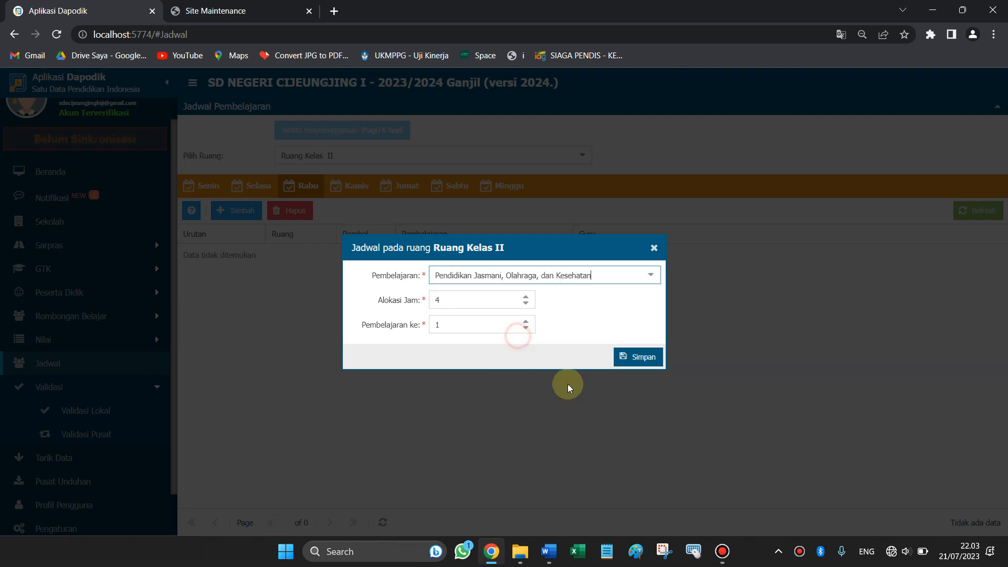
pyautogui.click(635, 357)
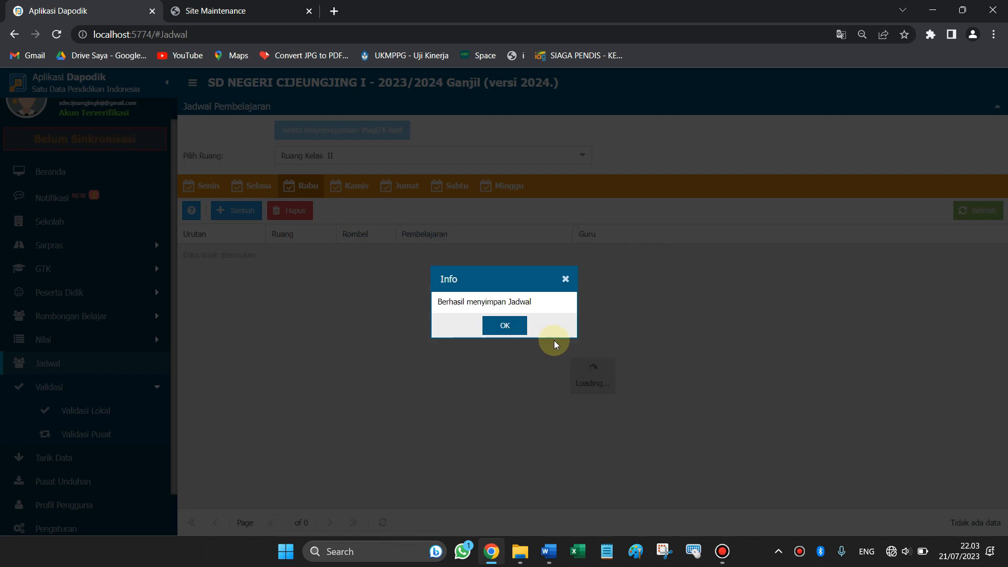
pyautogui.click(505, 331)
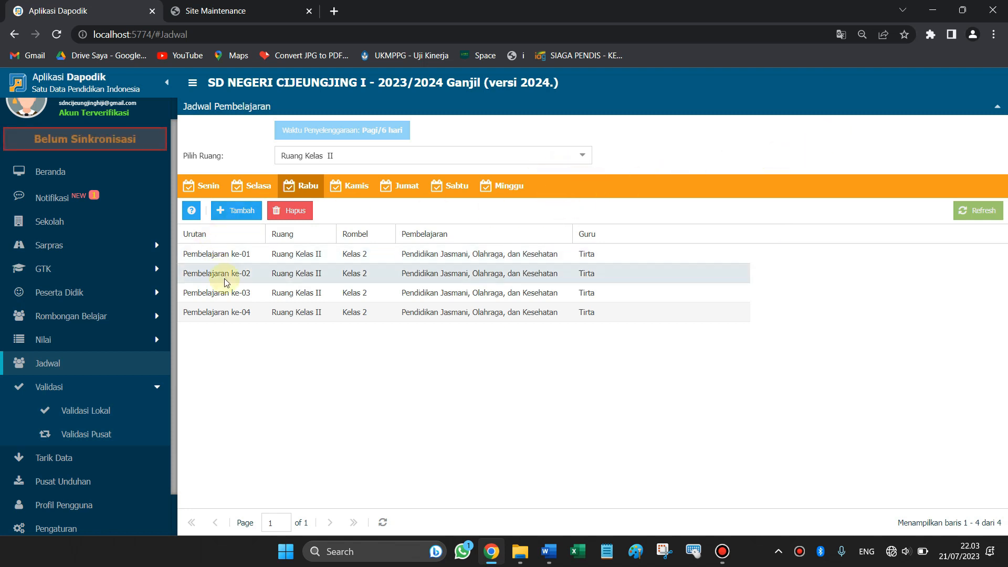
# Add Pendidikan Agama Islam to the Rabu schedule of Ruang Kelas III with 4 hours from Pembelajaran ke 1, and save it.
pyautogui.click(582, 155)
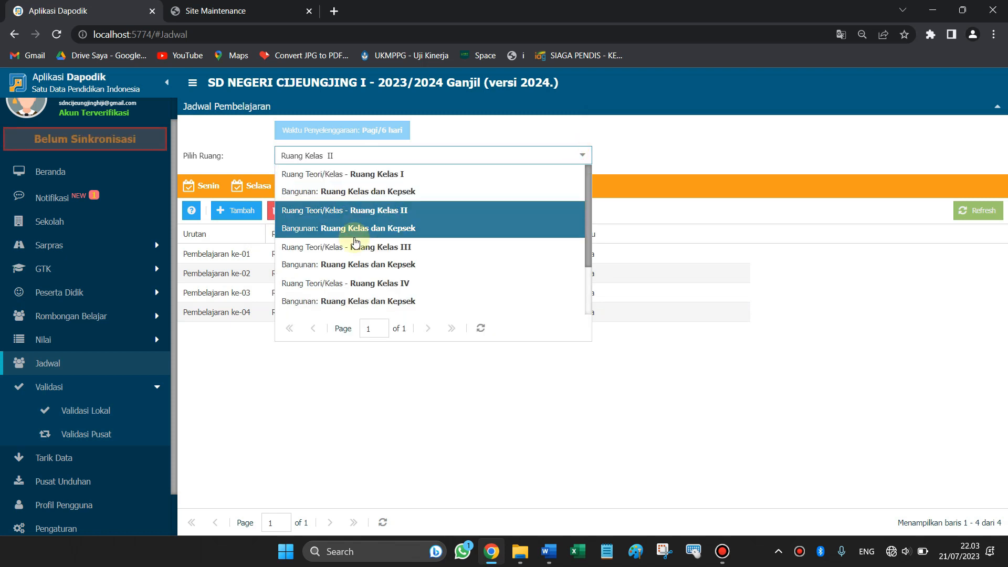
pyautogui.click(362, 247)
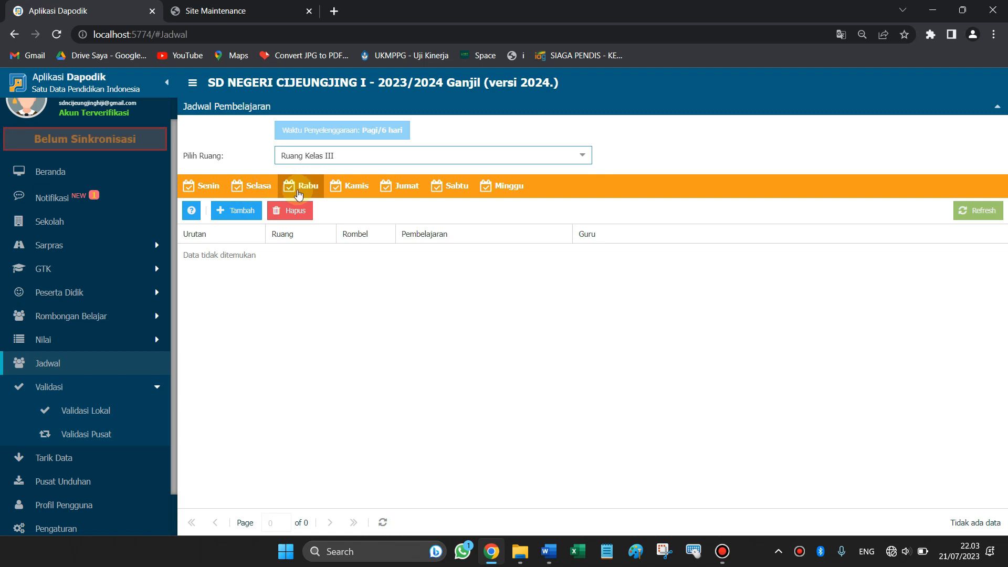
pyautogui.click(237, 210)
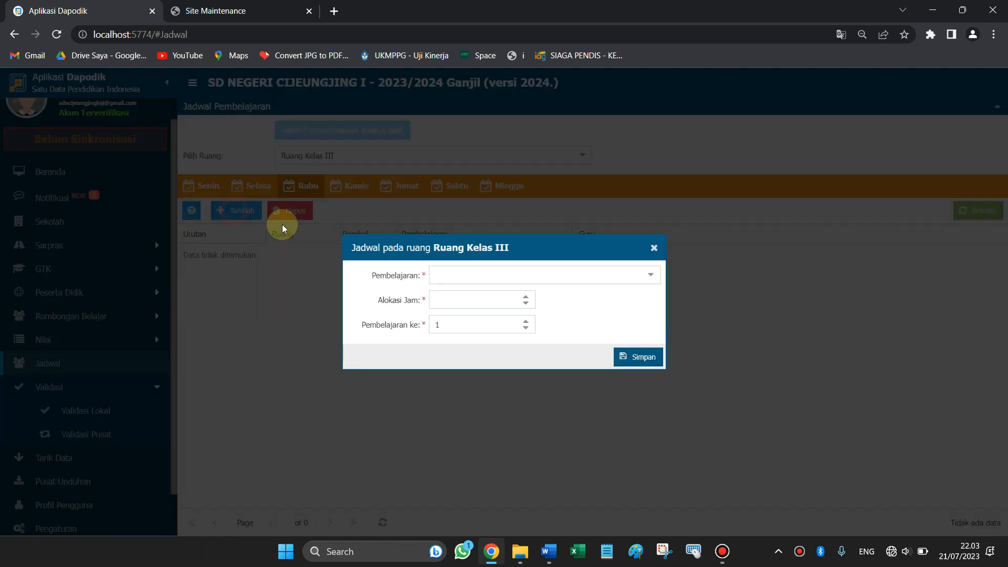
pyautogui.click(643, 278)
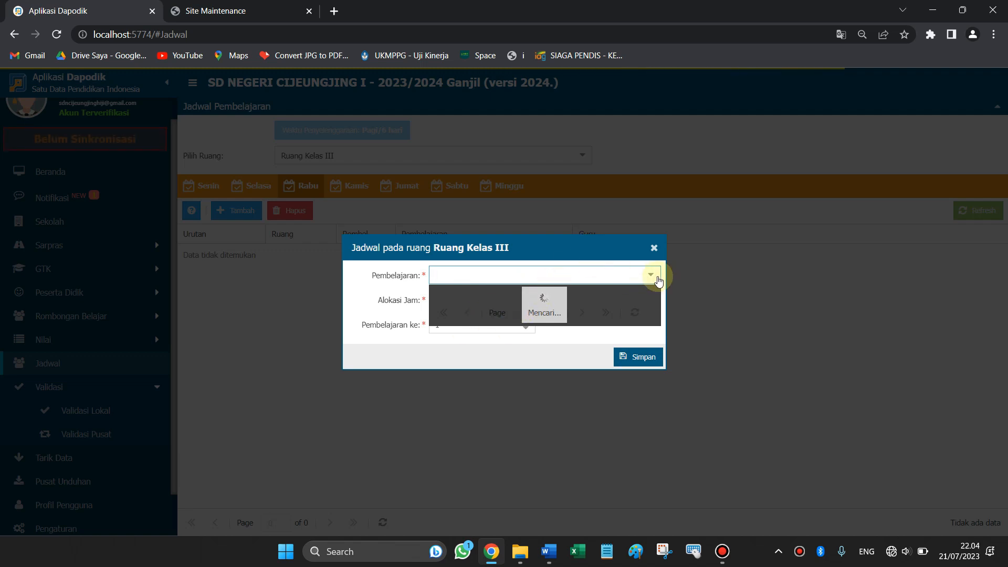
pyautogui.click(538, 344)
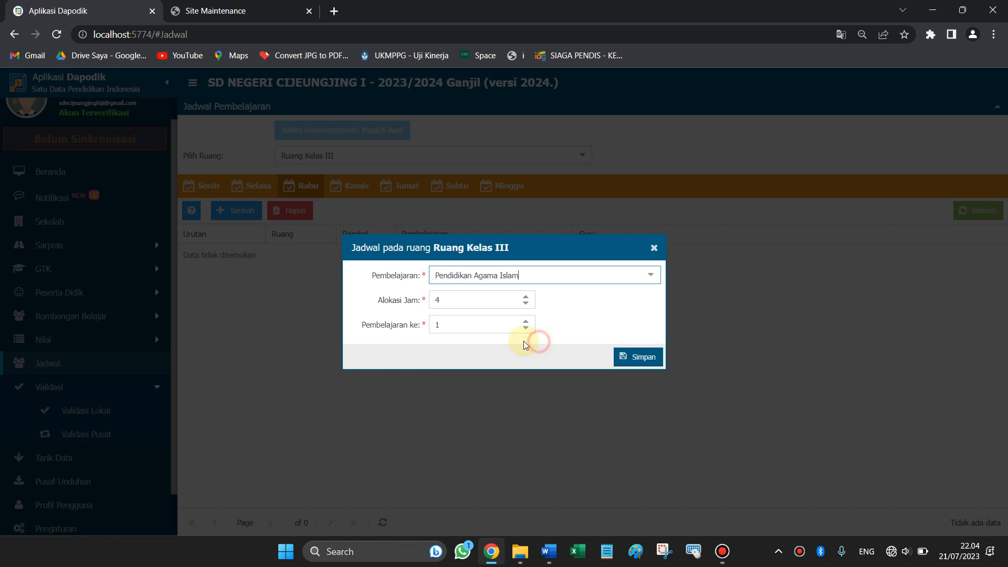
pyautogui.click(643, 358)
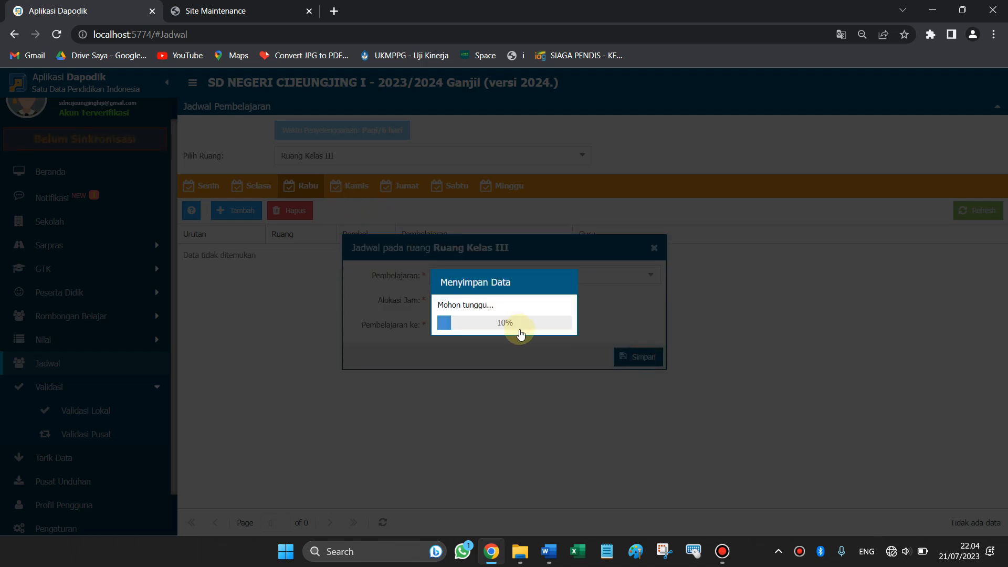
pyautogui.click(499, 326)
# Add Pendidikan Jasmani, Olahraga, dan Kesehatan to the Kamis schedule of Ruang Kelas III with 4 hours from Pembelajaran ke 1, and save it.
pyautogui.click(351, 186)
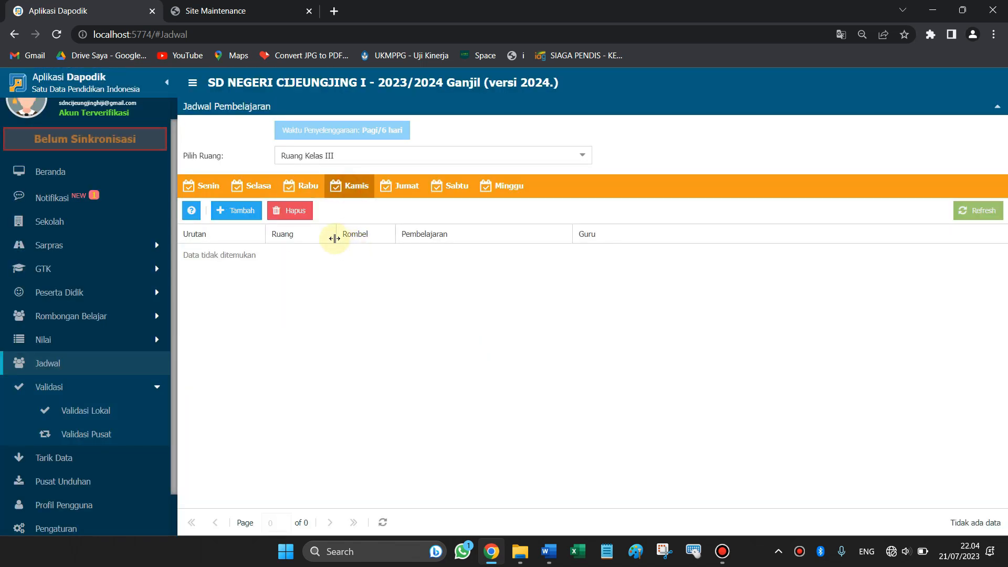
pyautogui.click(238, 210)
pyautogui.click(650, 276)
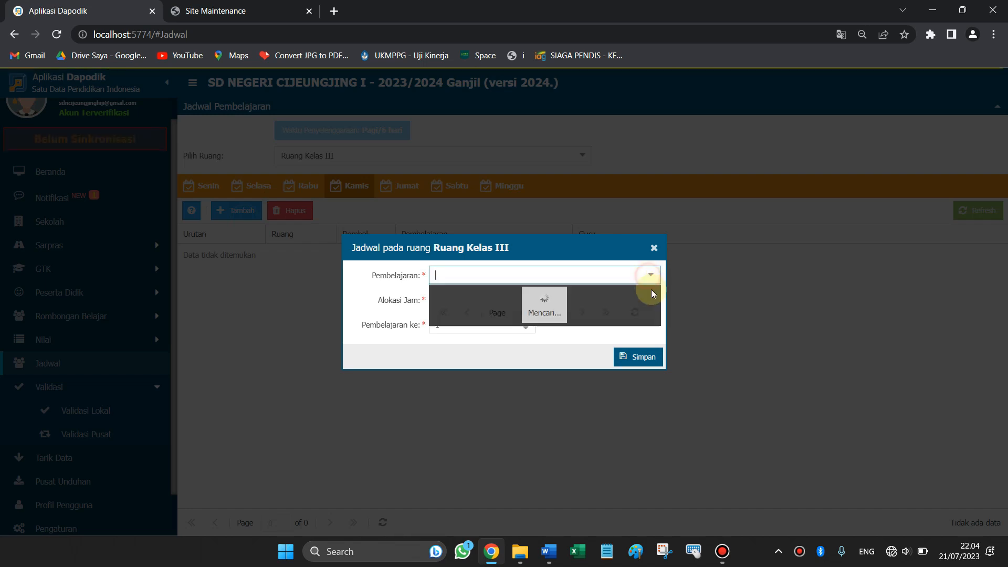
pyautogui.scroll(-5, 567, 336)
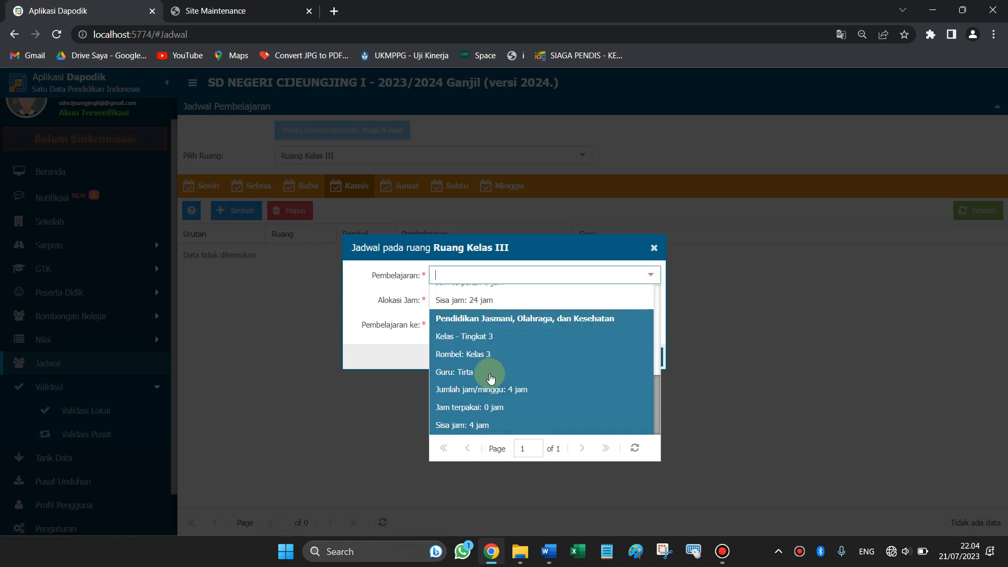
pyautogui.click(491, 378)
pyautogui.click(625, 356)
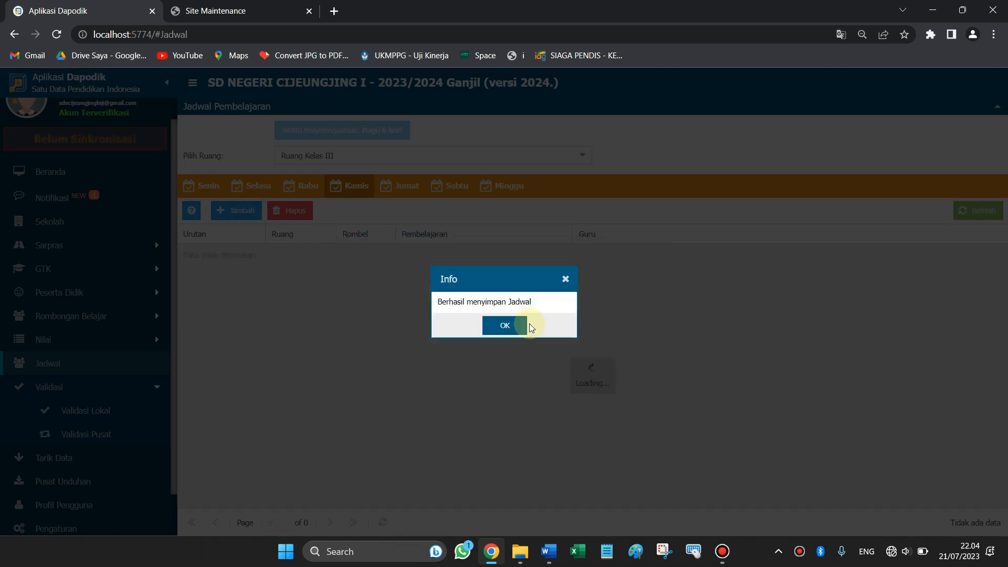
pyautogui.click(505, 327)
# Add Muatan Lokal Bahasa Daerah to the Sabtu schedule of Ruang Kelas III with 2 hours from Pembelajaran ke 1, and save it.
pyautogui.click(462, 192)
pyautogui.click(239, 210)
pyautogui.click(653, 274)
pyautogui.click(504, 294)
pyautogui.click(636, 362)
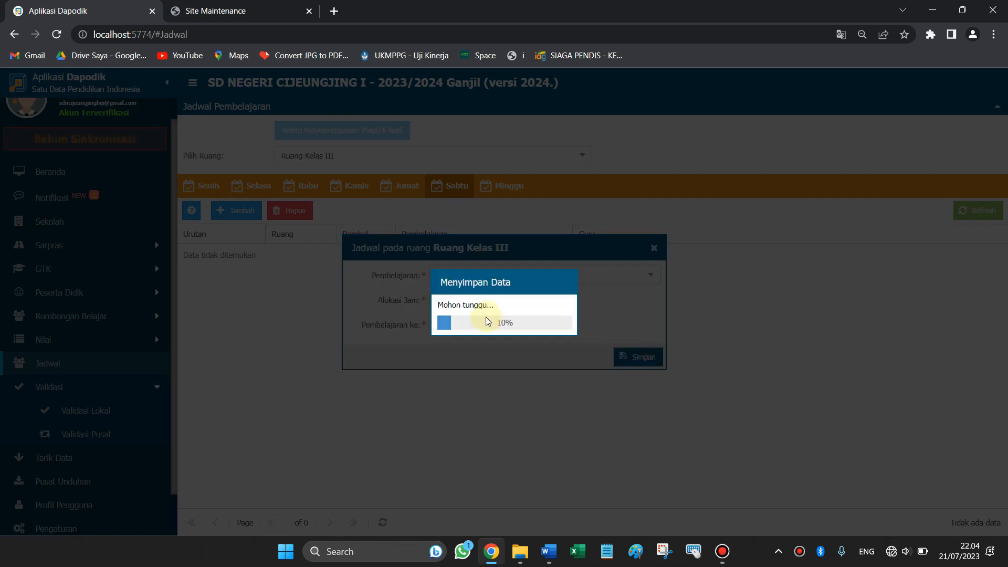
pyautogui.click(509, 329)
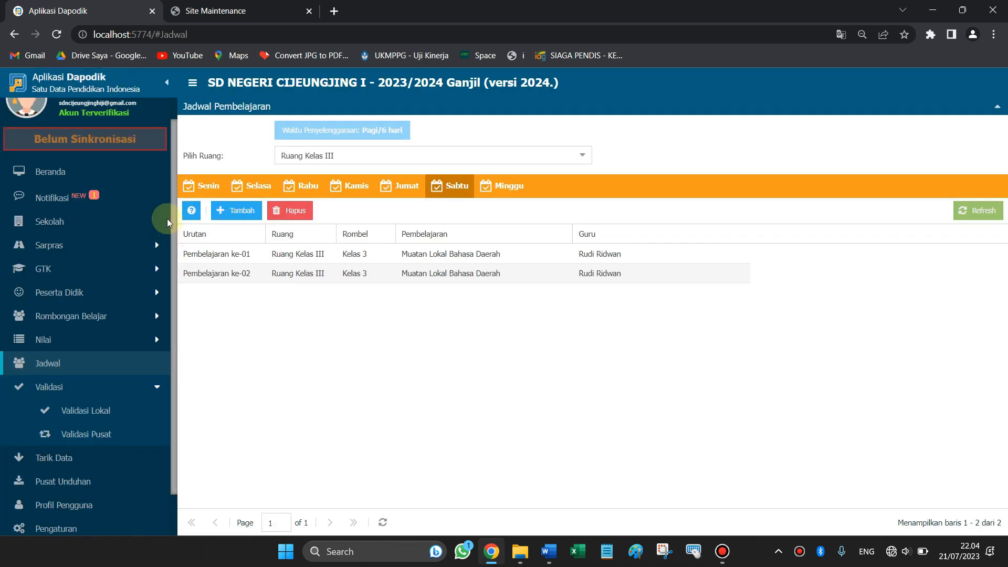
# Add Guru Kelas SD/MI/SLB to the Senin schedule of Ruang Kelas III with 5 hours from Pembelajaran ke 1, and save it.
pyautogui.click(198, 196)
pyautogui.click(245, 210)
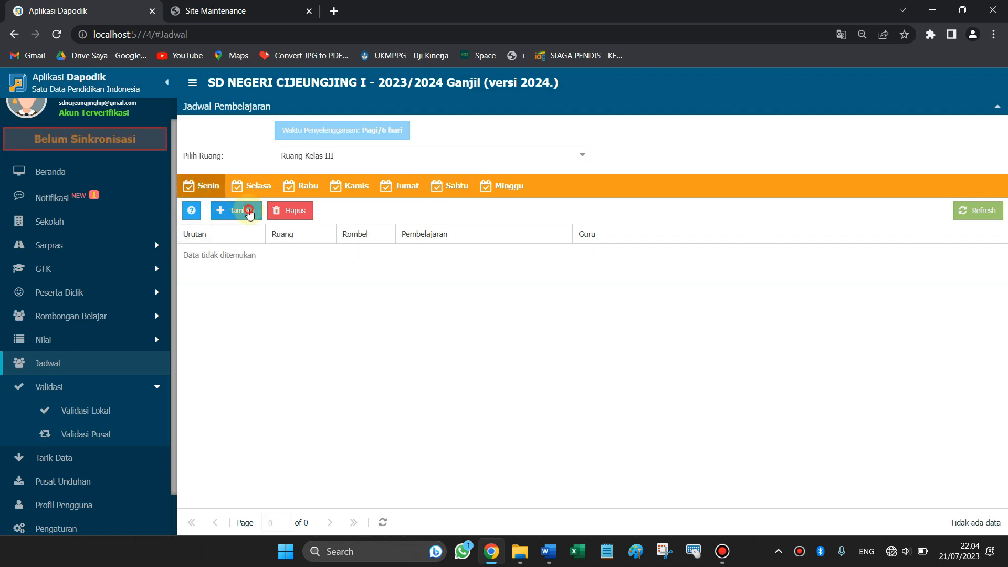
pyautogui.click(650, 278)
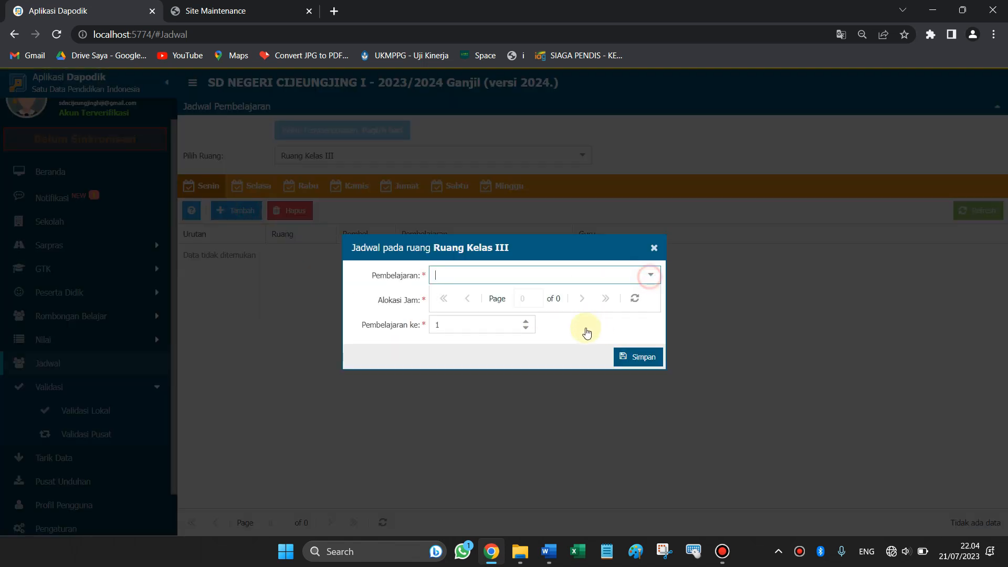
pyautogui.click(486, 302)
pyautogui.click(454, 300)
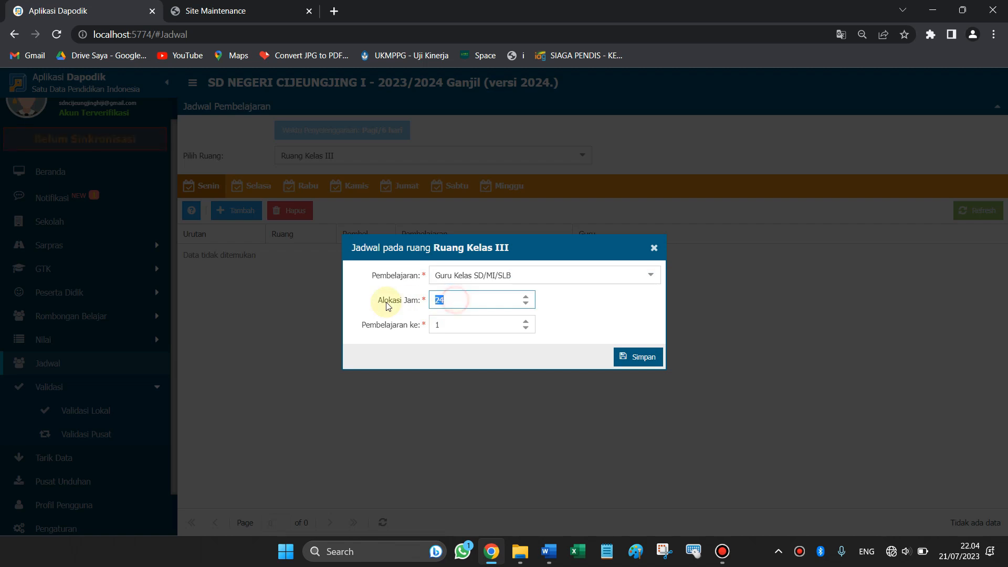
pyautogui.write('5')
pyautogui.click(651, 364)
pyautogui.click(504, 326)
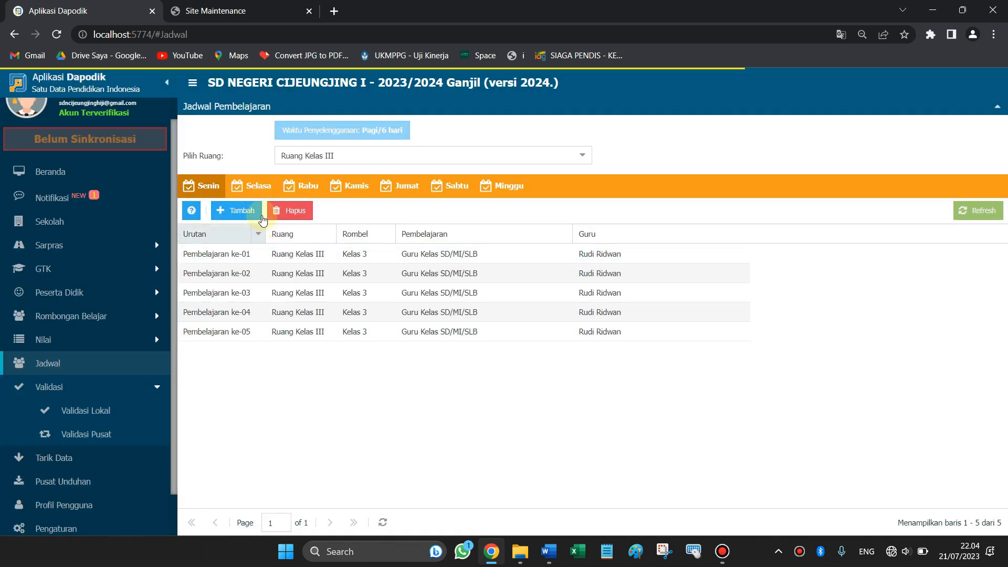
# Add Guru Kelas SD/MI/SLB to the Selasa schedule of Ruang Kelas III with 6 hours from Pembelajaran ke 1, and save it.
pyautogui.click(249, 186)
pyautogui.click(232, 214)
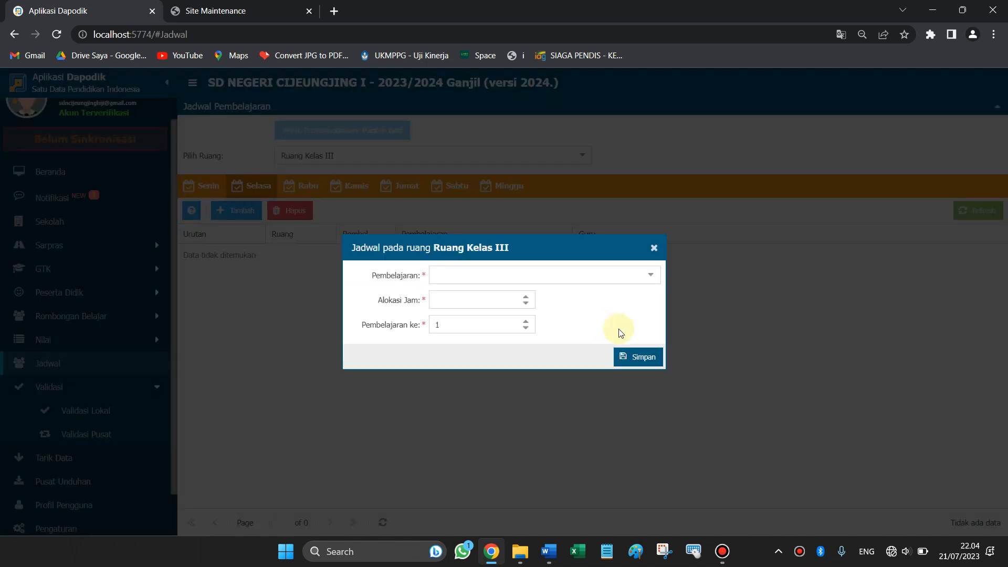
pyautogui.click(650, 275)
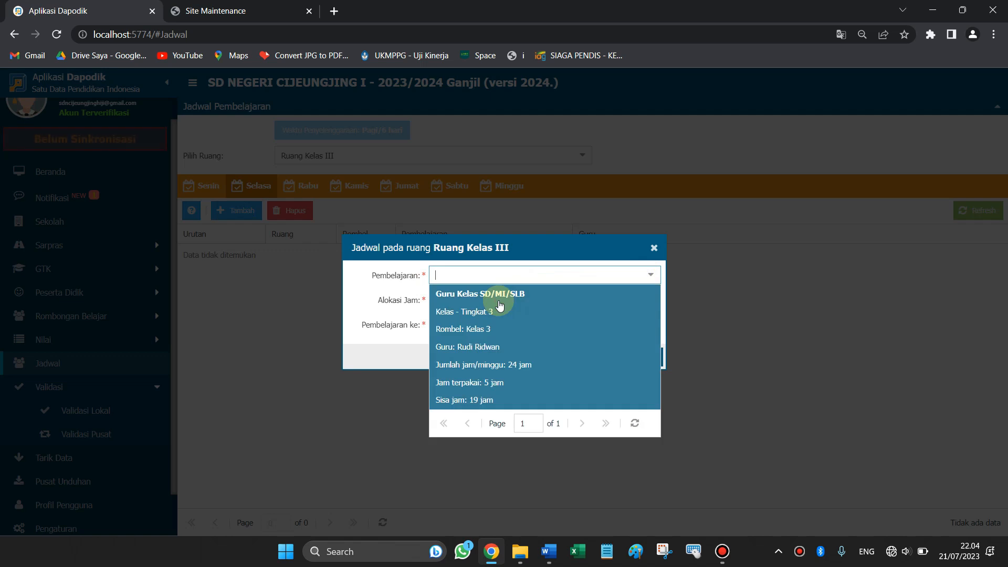
pyautogui.click(499, 293)
pyautogui.doubleClick(440, 299)
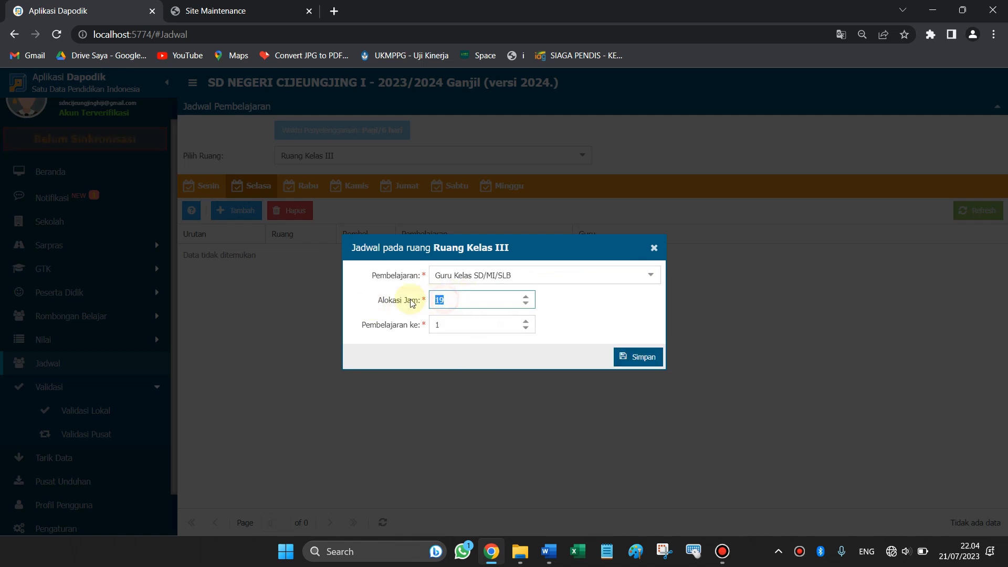
pyautogui.write('6')
pyautogui.click(630, 352)
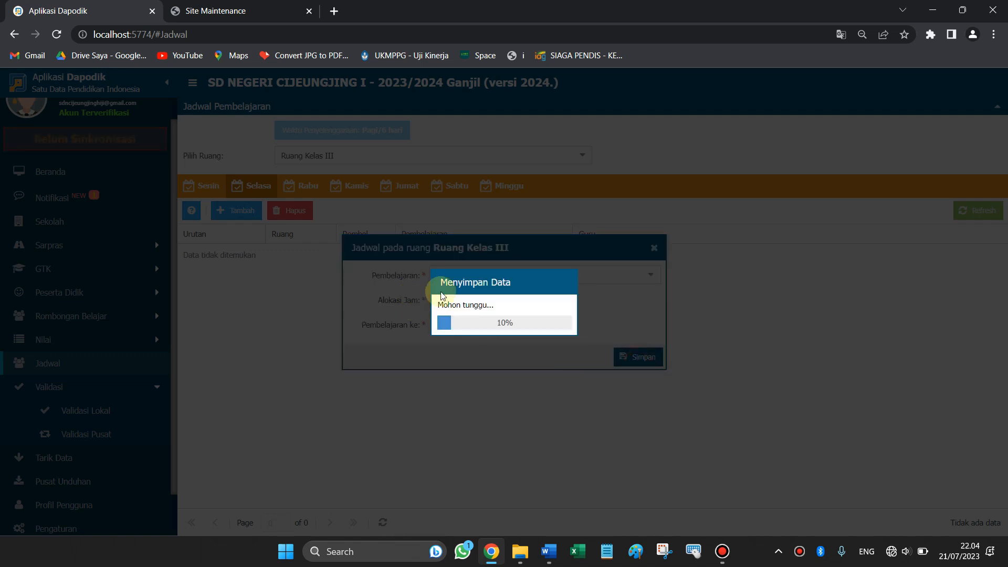
pyautogui.click(520, 324)
# Add Guru Kelas SD/MI/SLB to the Rabu schedule of Ruang Kelas III with 2 hours from Pembelajaran ke 5, and save it.
pyautogui.click(310, 189)
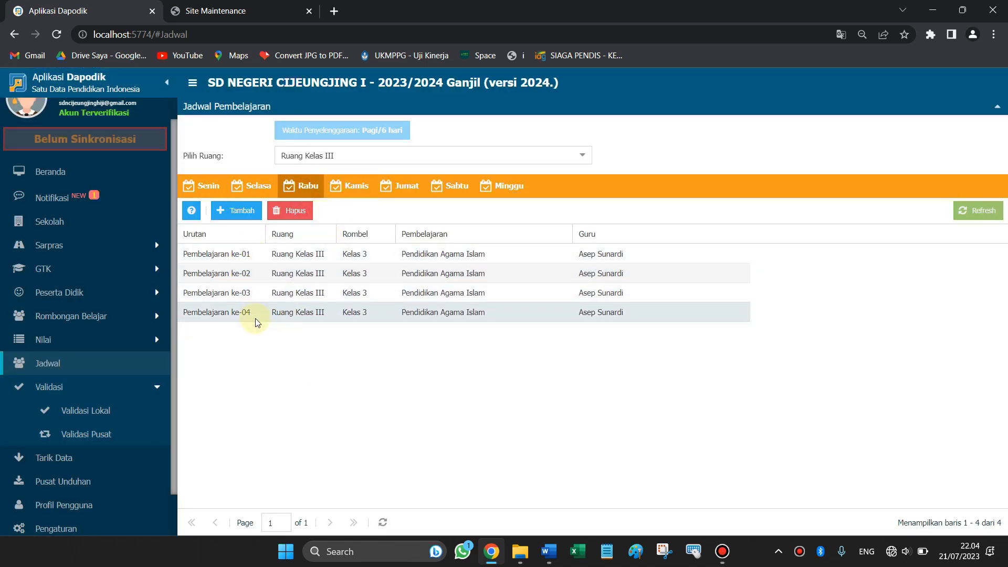
pyautogui.click(239, 211)
pyautogui.click(651, 275)
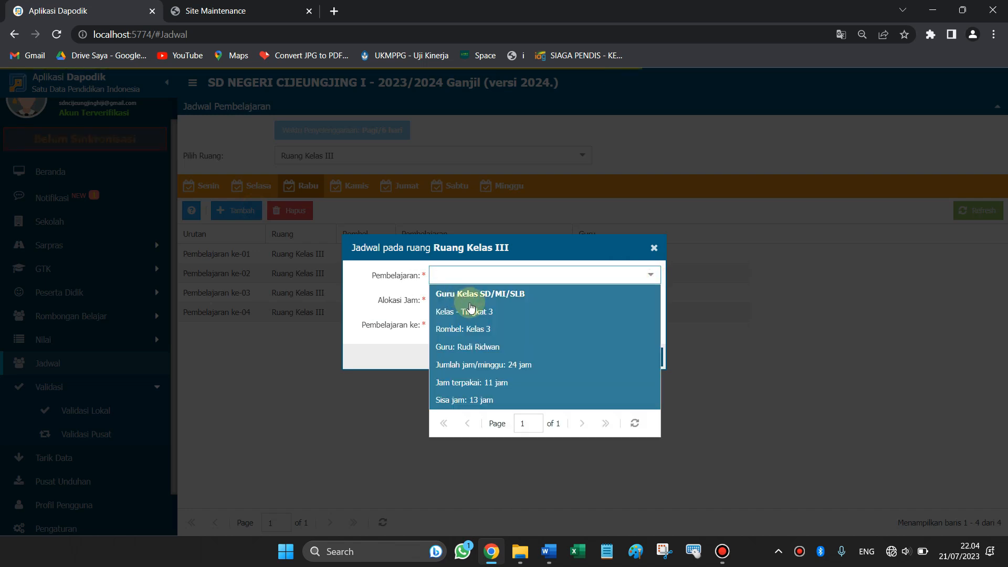
pyautogui.click(471, 308)
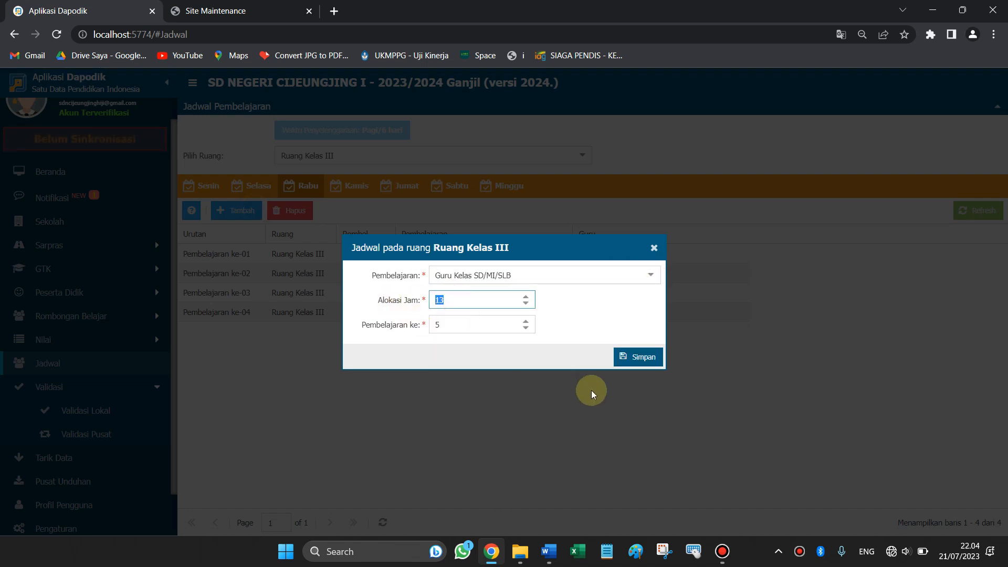
pyautogui.click(634, 357)
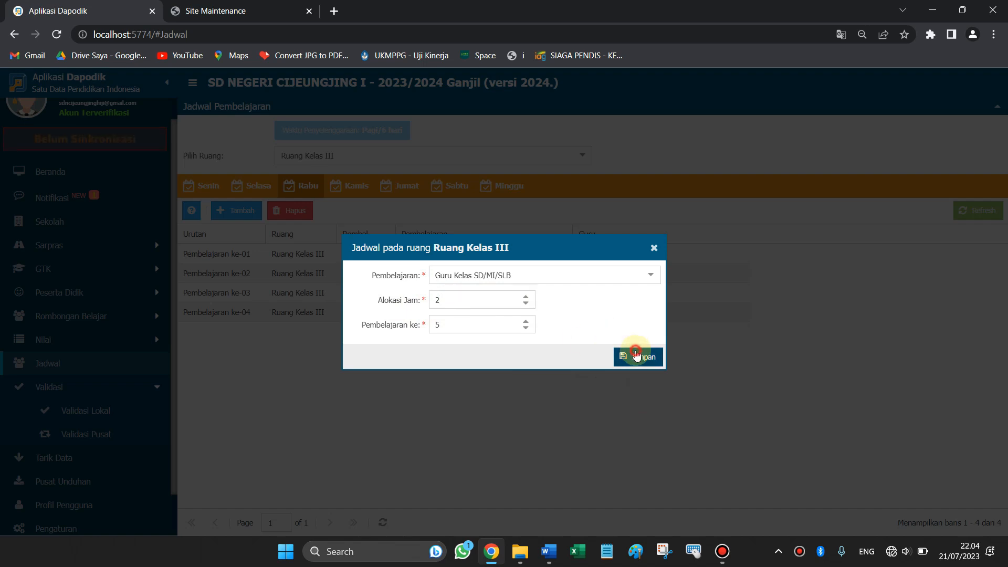
pyautogui.click(503, 324)
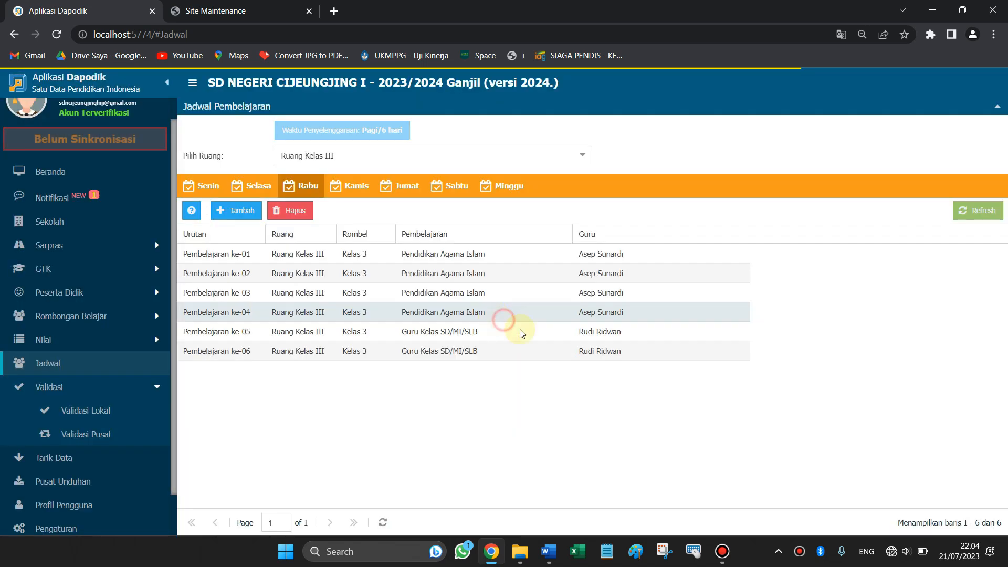
# Add Guru Kelas SD/MI/SLB to the Kamis schedule of Ruang Kelas III following the Pendidikan Jasmani hours, adjusting its Alokasi Jam, and save it.
pyautogui.click(344, 189)
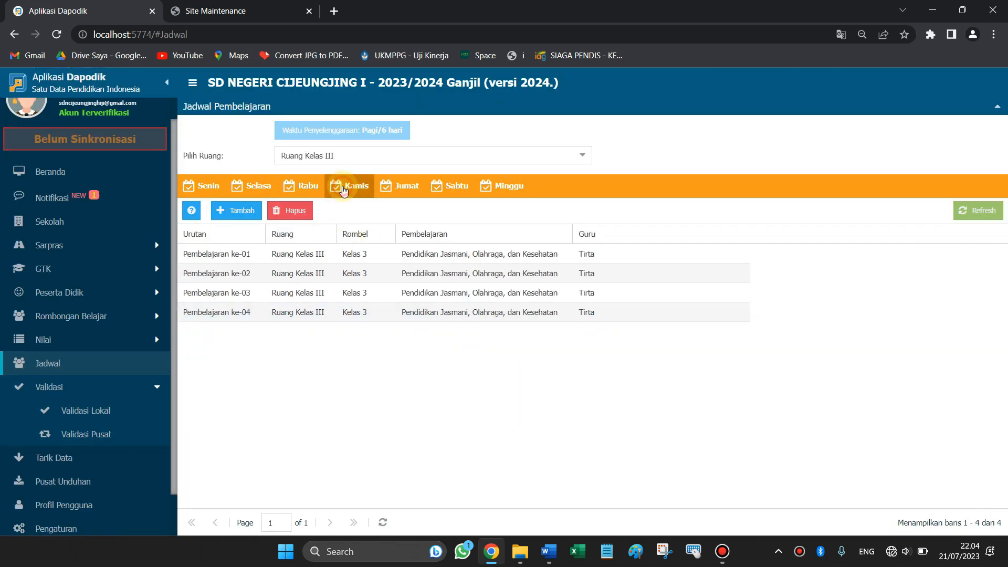
pyautogui.click(239, 210)
pyautogui.click(633, 272)
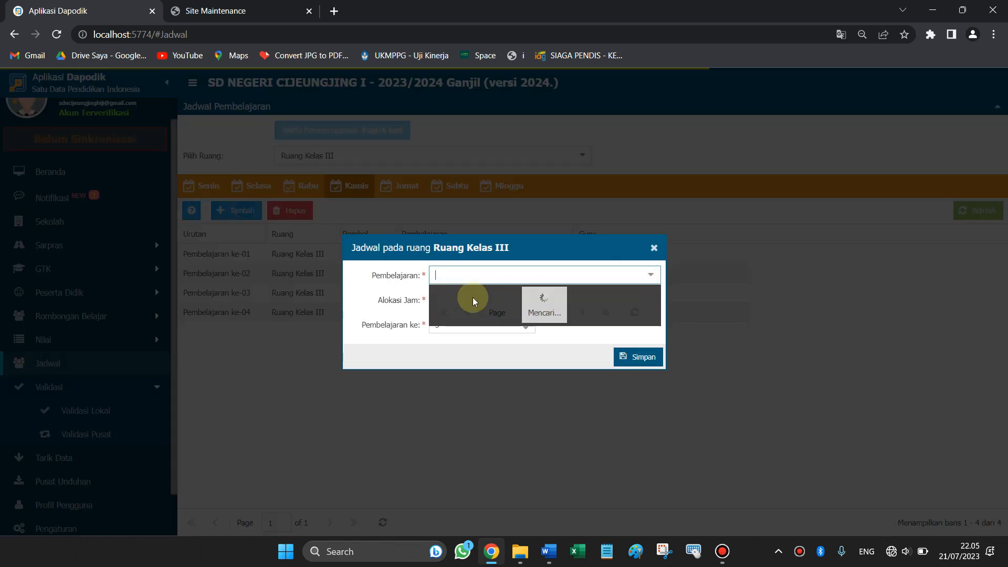
pyautogui.click(485, 293)
pyautogui.click(464, 301)
pyautogui.click(635, 357)
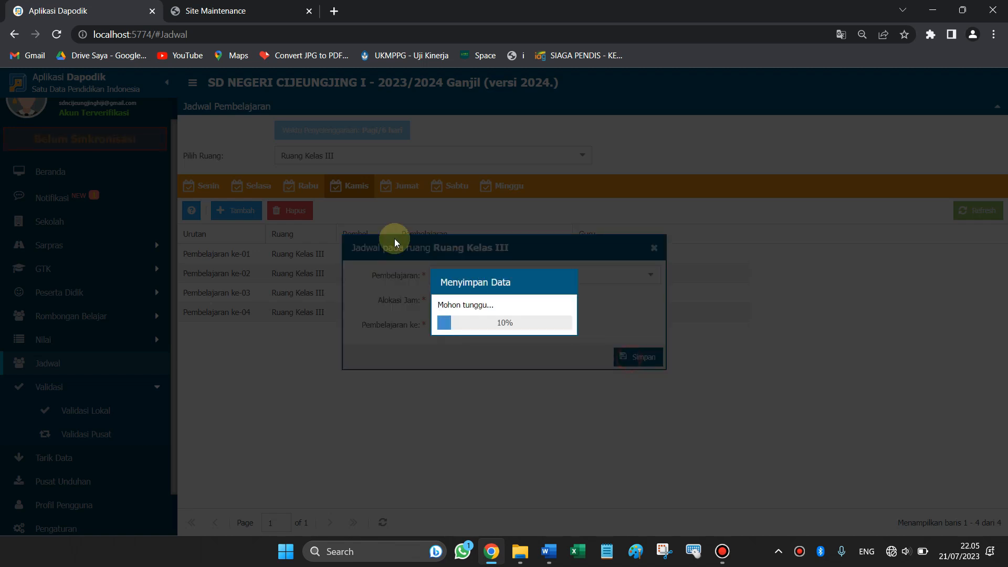
pyautogui.click(504, 326)
# Add Guru Kelas SD/MI/SLB to the Jumat schedule of Ruang Kelas III from Pembelajaran ke 1, adjusting its Alokasi Jam, and save it.
pyautogui.click(401, 187)
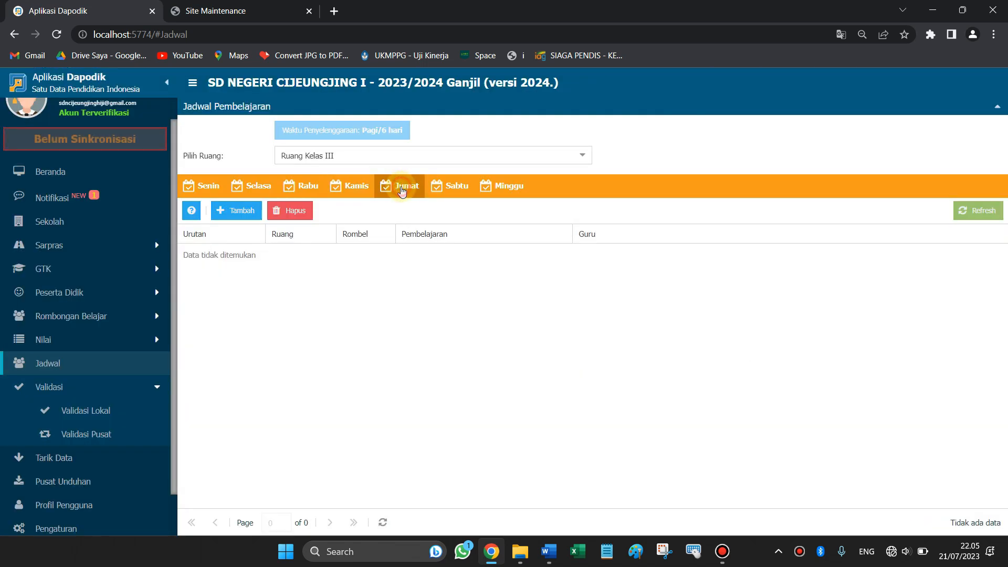
pyautogui.click(231, 213)
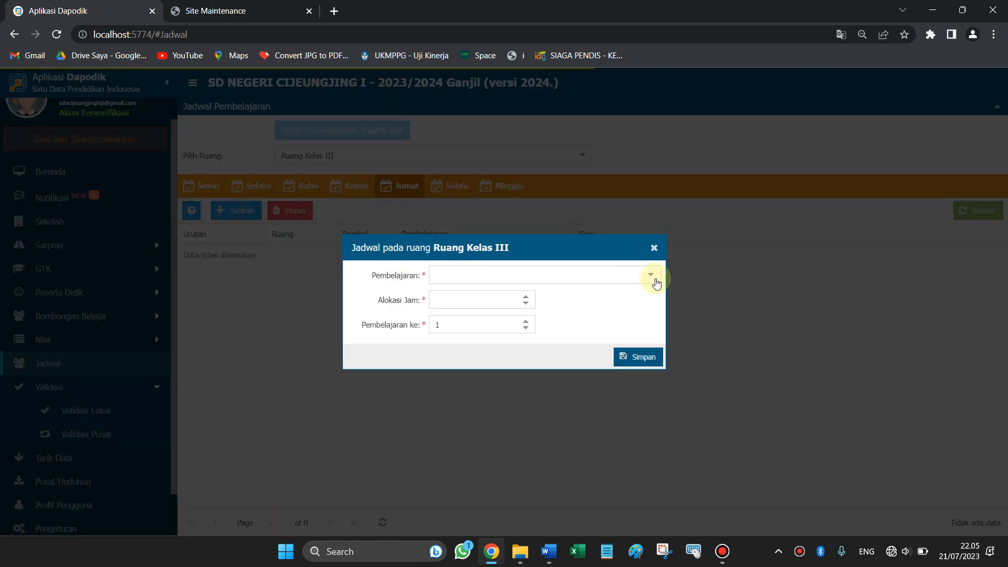
pyautogui.click(654, 278)
pyautogui.click(522, 292)
pyautogui.click(454, 301)
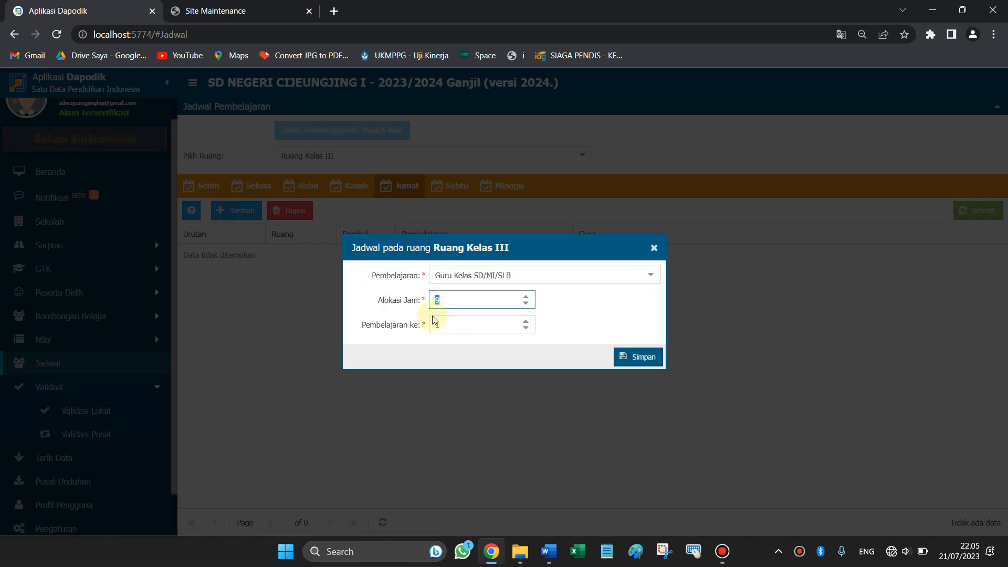
pyautogui.click(653, 360)
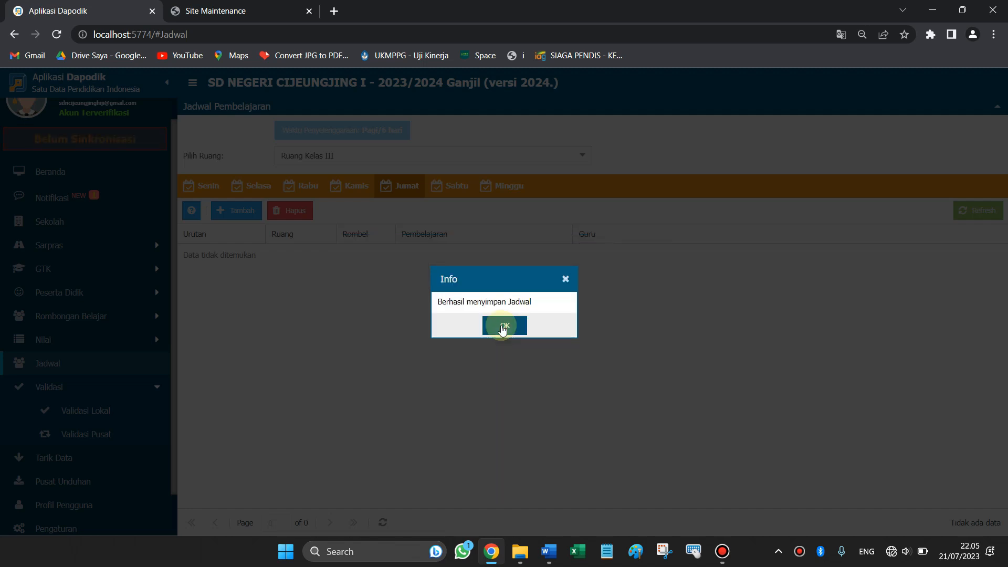
pyautogui.click(501, 326)
# Add Guru Kelas SD/MI/SLB to the Sabtu schedule of Ruang Kelas III with 4 hours from Pembelajaran ke 3, and save it.
pyautogui.click(445, 190)
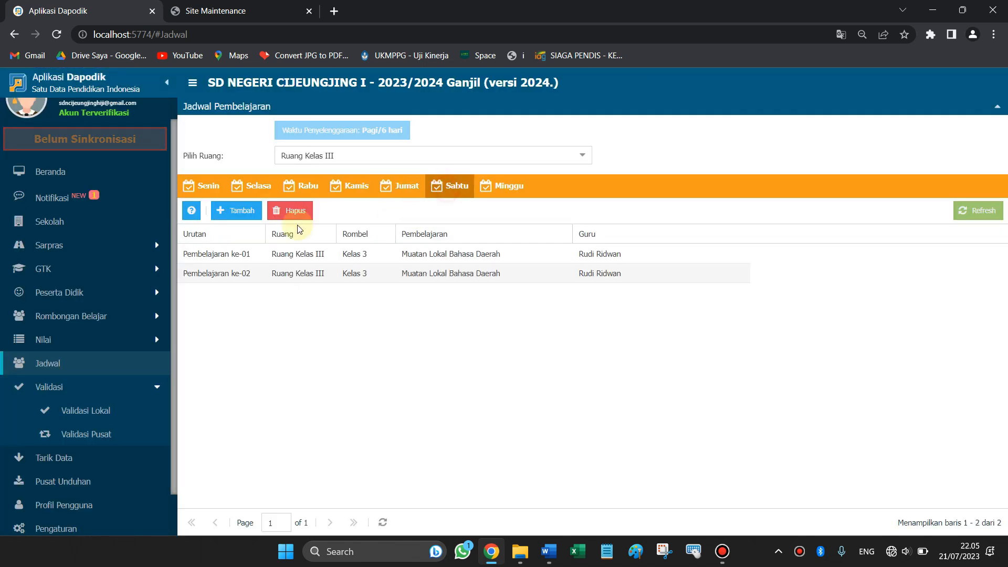
pyautogui.click(242, 212)
pyautogui.click(650, 275)
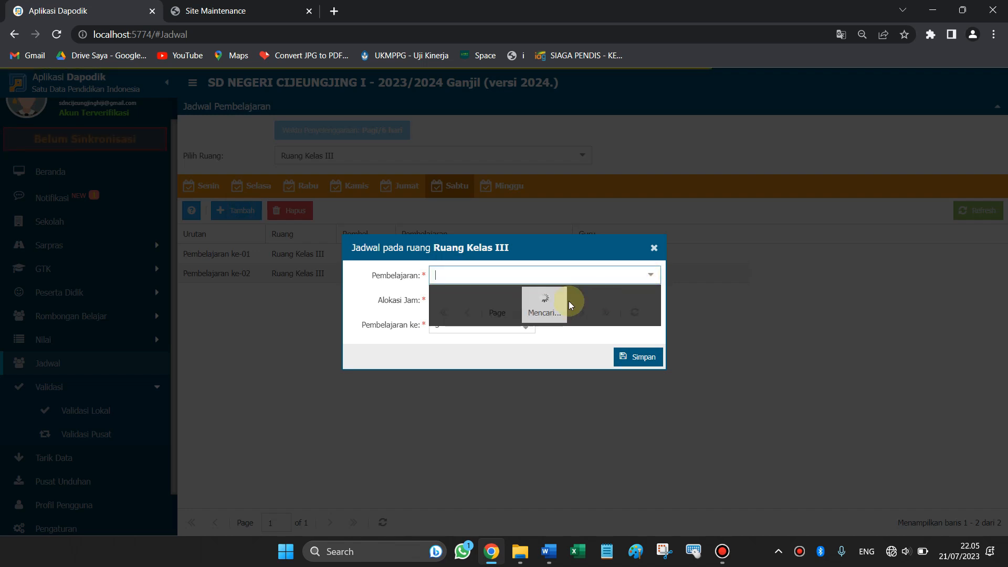
pyautogui.click(522, 315)
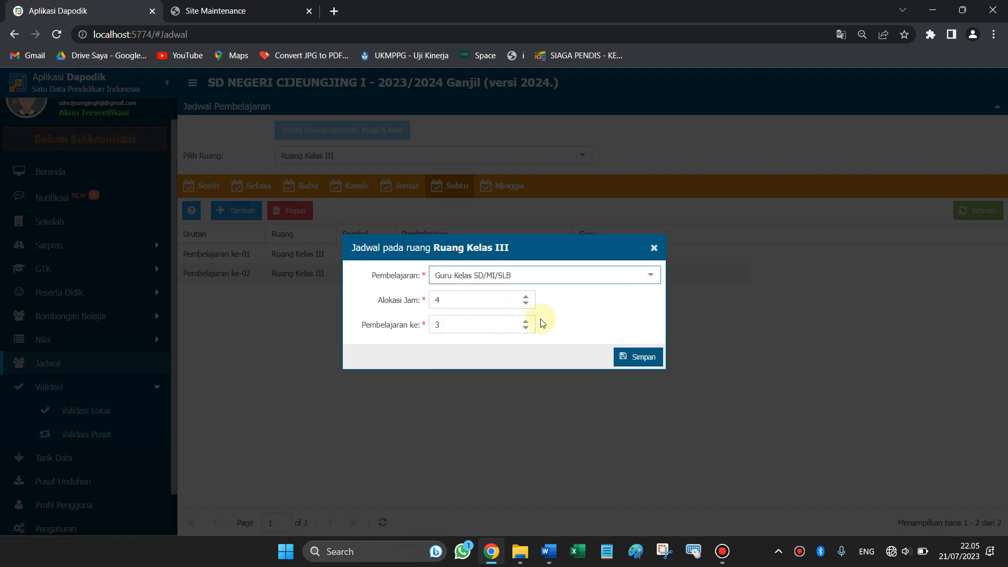
pyautogui.click(633, 357)
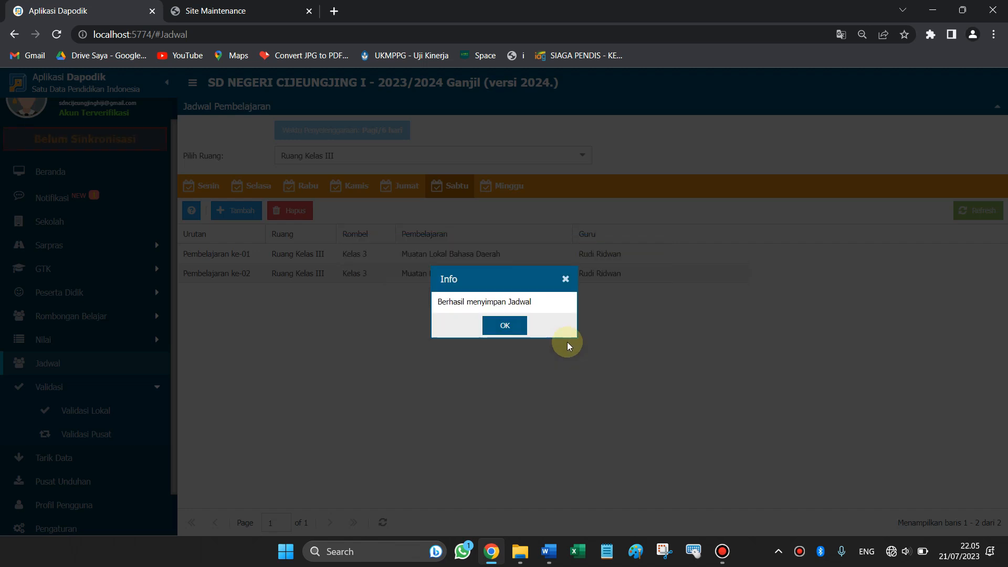
pyautogui.click(512, 331)
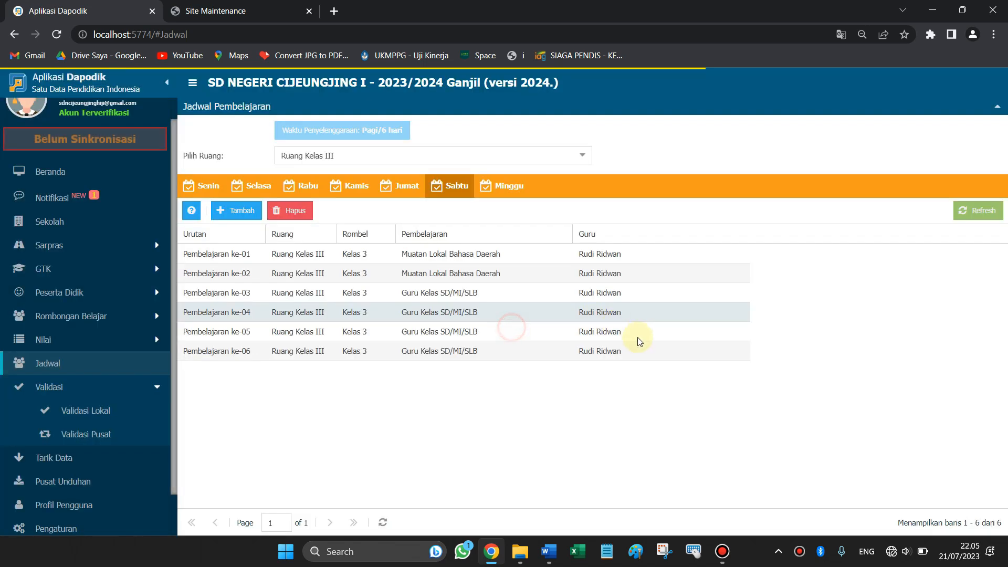
# Select Ruang Kelas IV in Jadwal Pembelajaran, switch to its Kamis schedule, and open a new lesson entry.
pyautogui.click(585, 152)
pyautogui.scroll(-2, 299, 286)
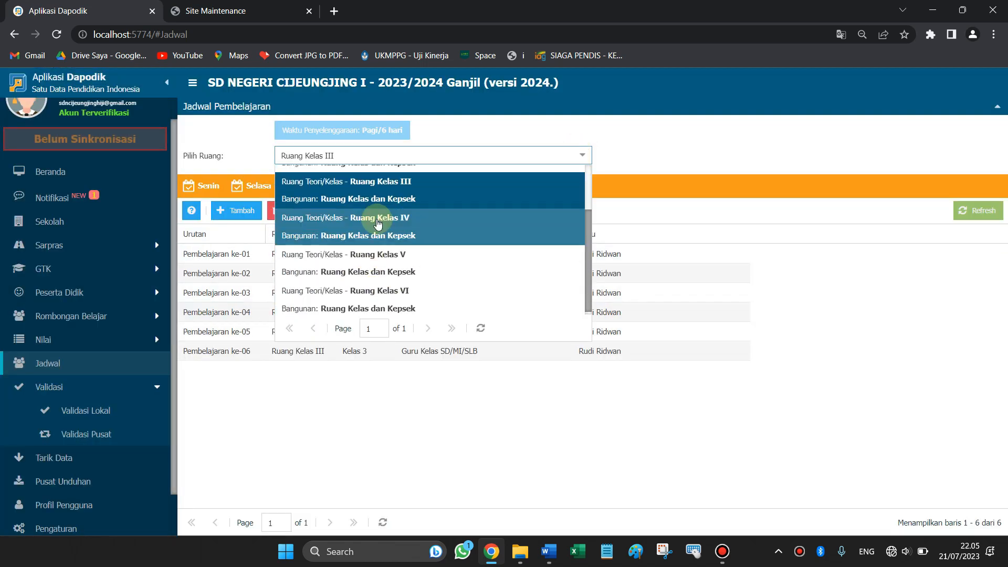
pyautogui.click(403, 226)
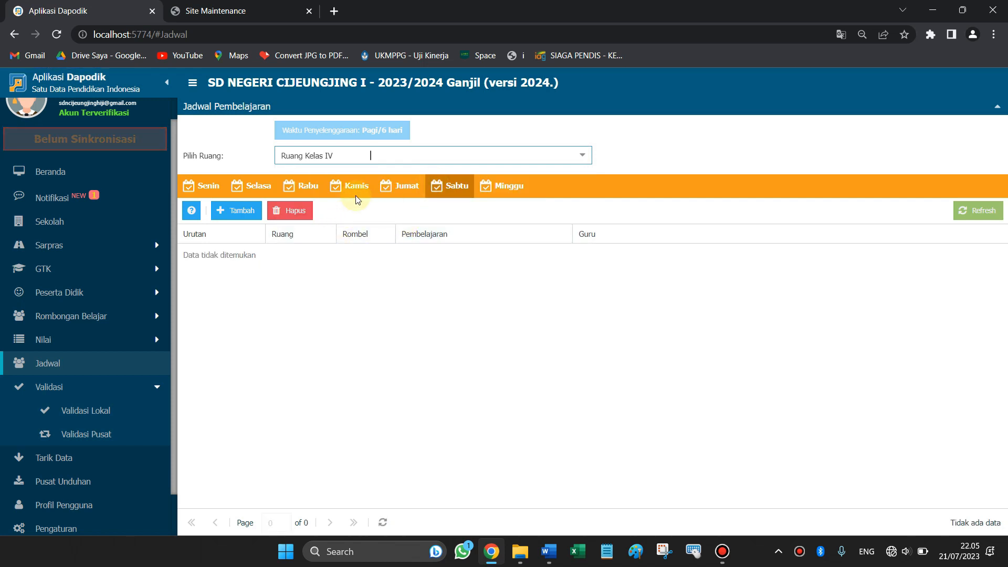
pyautogui.click(352, 189)
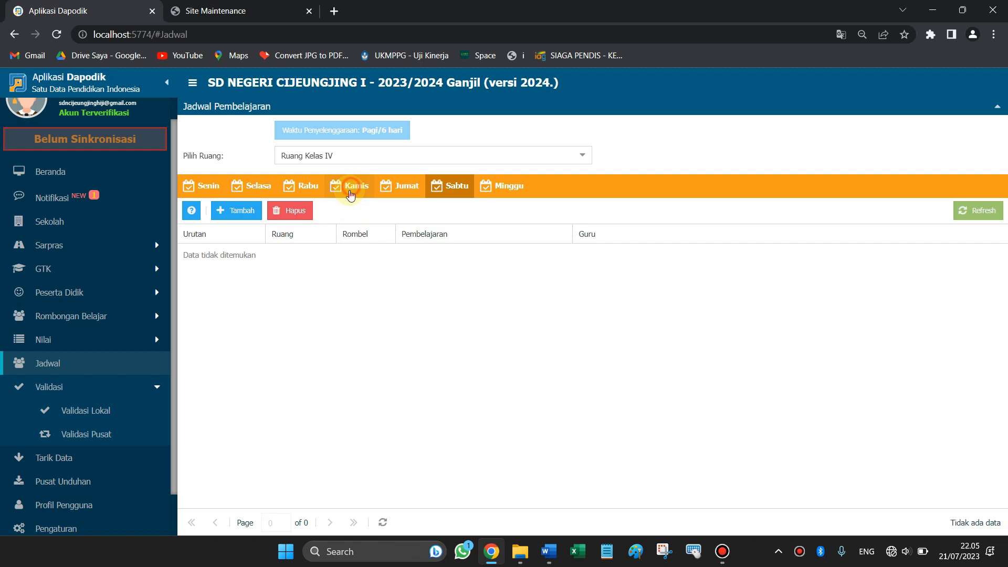
pyautogui.click(237, 211)
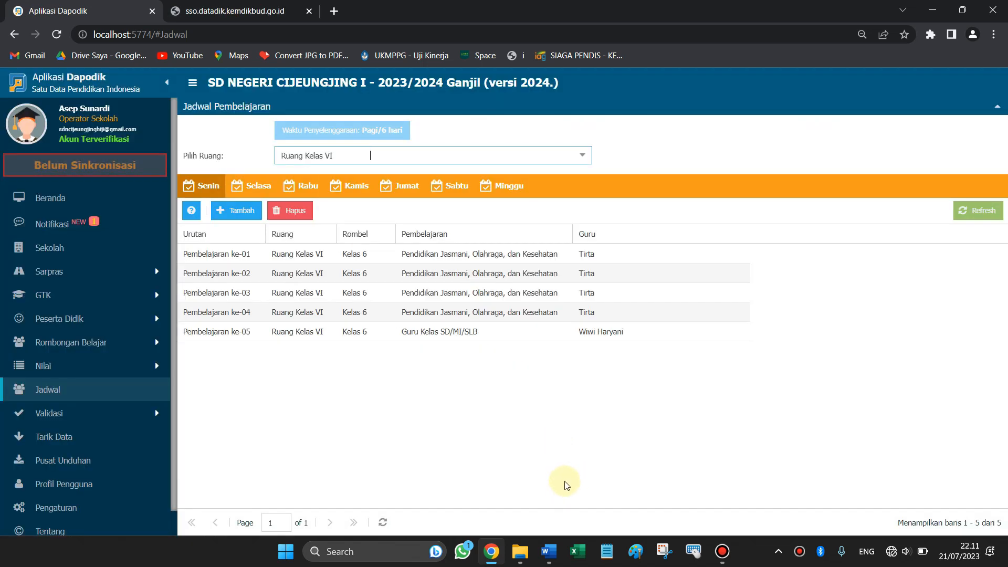
# Open Validasi Lokal, examine the Rombongan Belajar & Jadwal and Pembelajaran results, and refresh the validation.
pyautogui.click(71, 421)
pyautogui.click(74, 436)
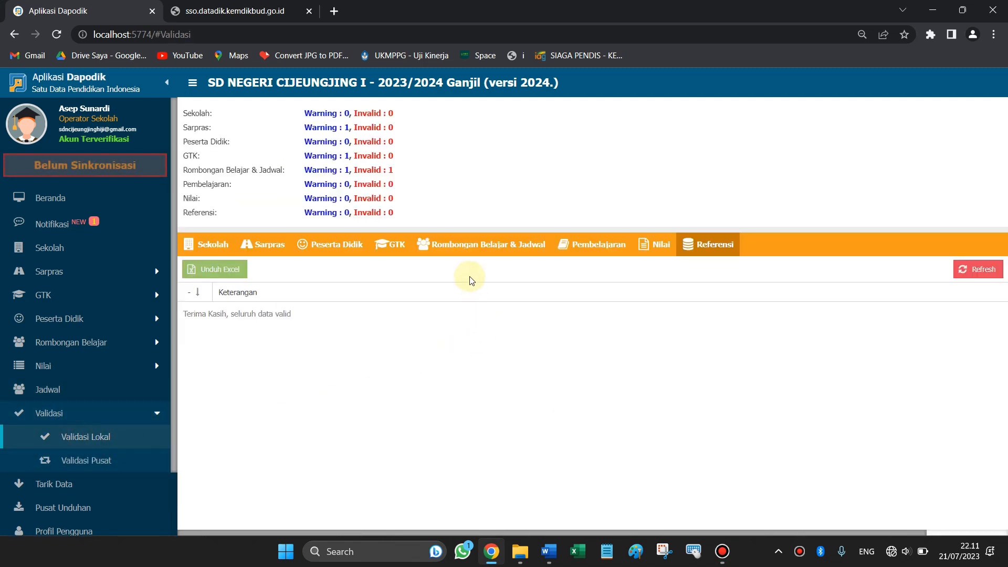
pyautogui.click(474, 245)
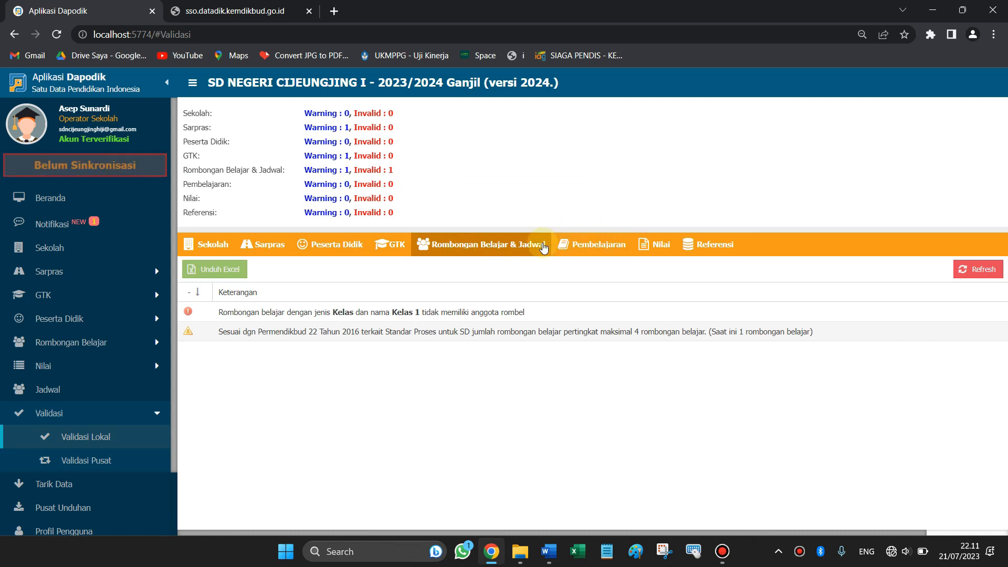
pyautogui.click(581, 249)
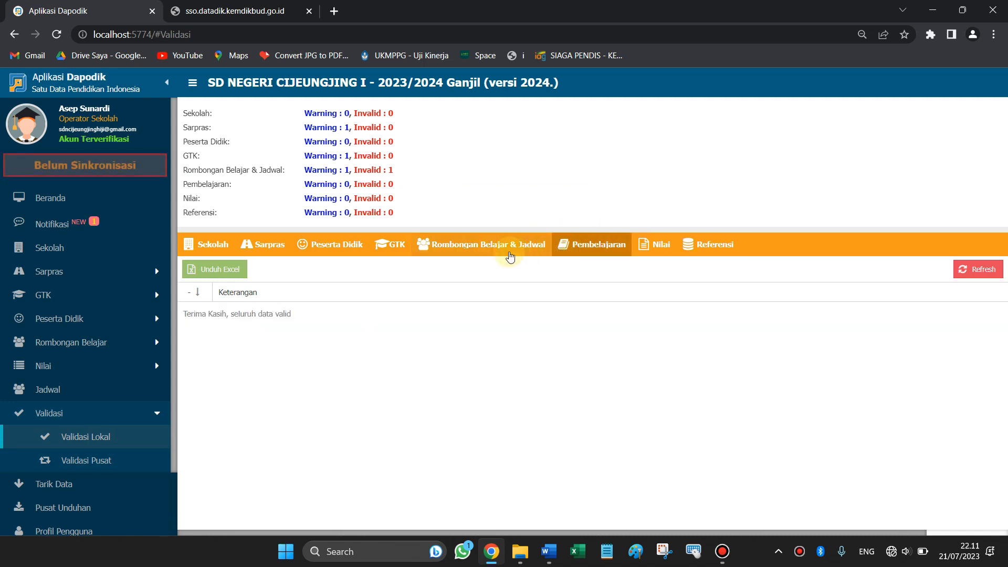
pyautogui.click(466, 248)
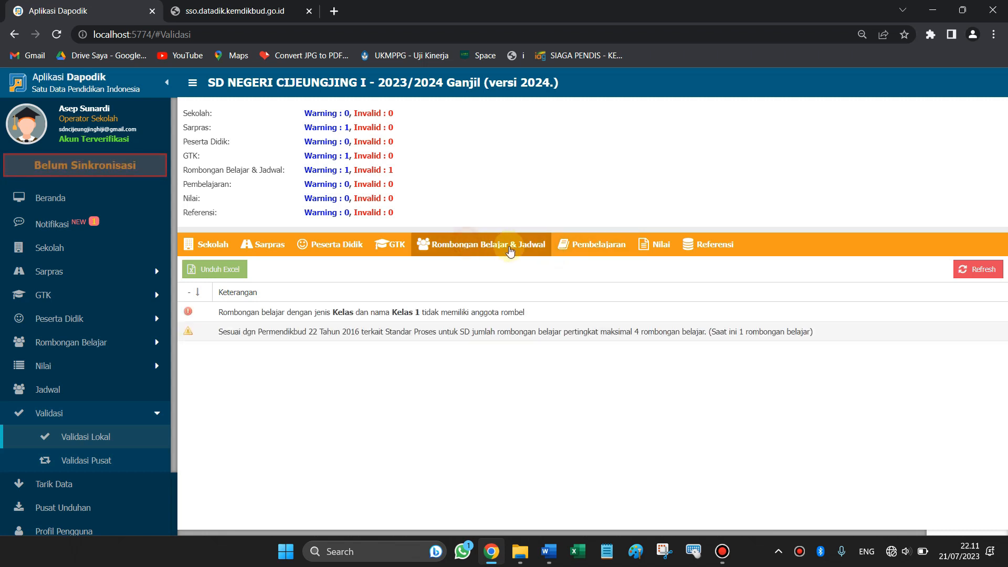
pyautogui.click(969, 277)
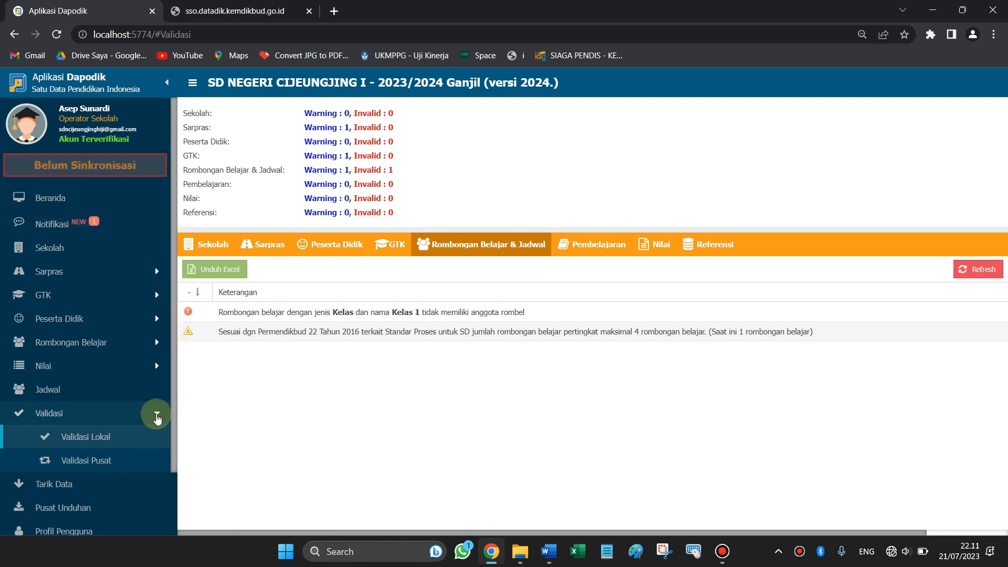
# Collapse the Validasi group, check the sso.datadik.kemdikbud.go.id page, and return to Aplikasi Dapodik.
pyautogui.scroll(-3, 157, 417)
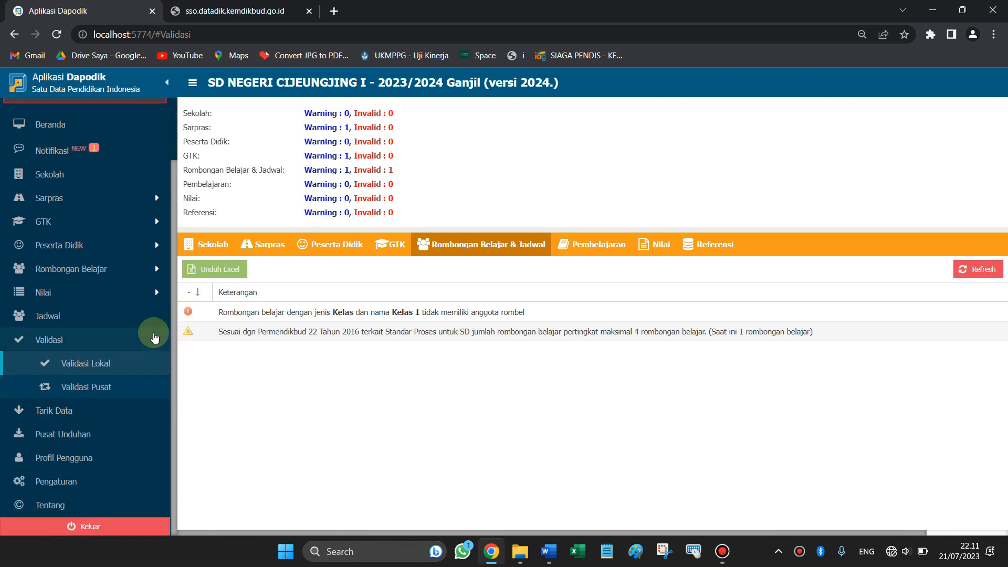
pyautogui.click(155, 340)
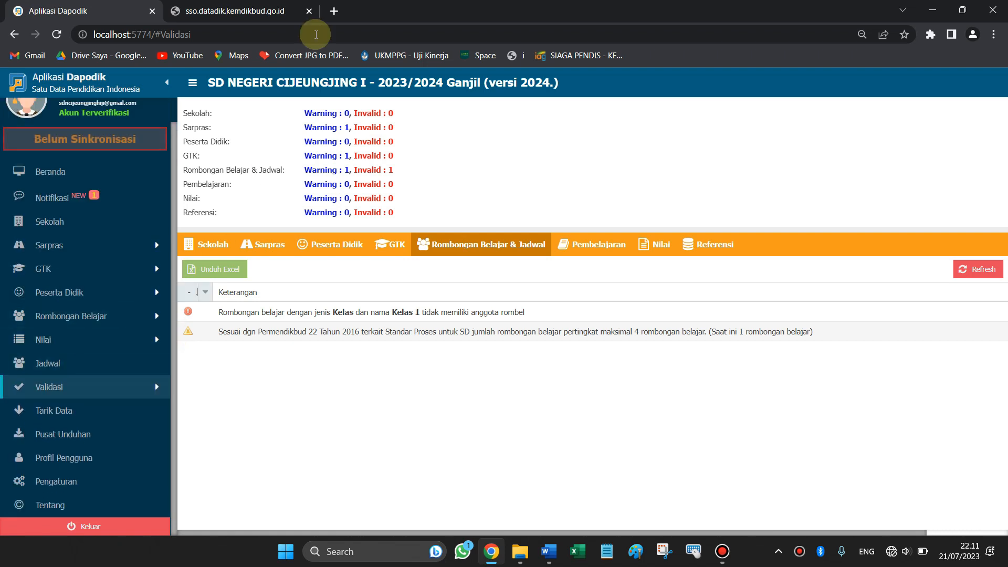
pyautogui.click(246, 11)
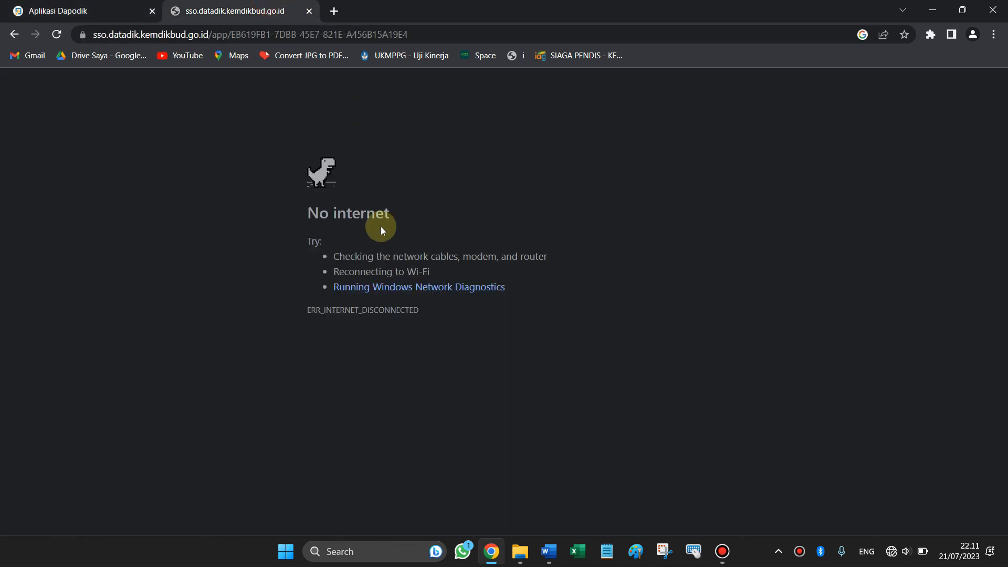
pyautogui.click(46, 6)
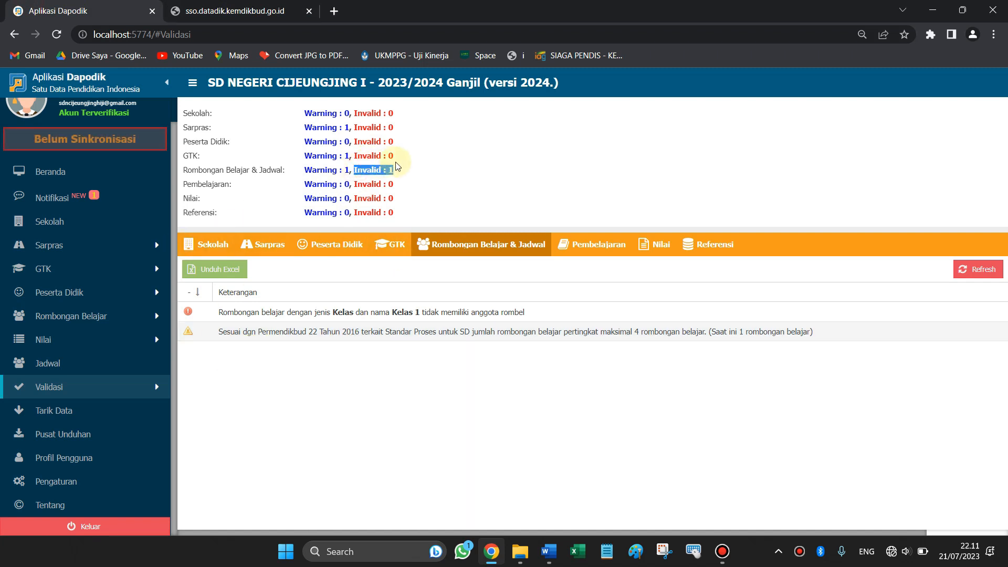
# Start Tarik Data and agree to continue the process.
pyautogui.click(59, 407)
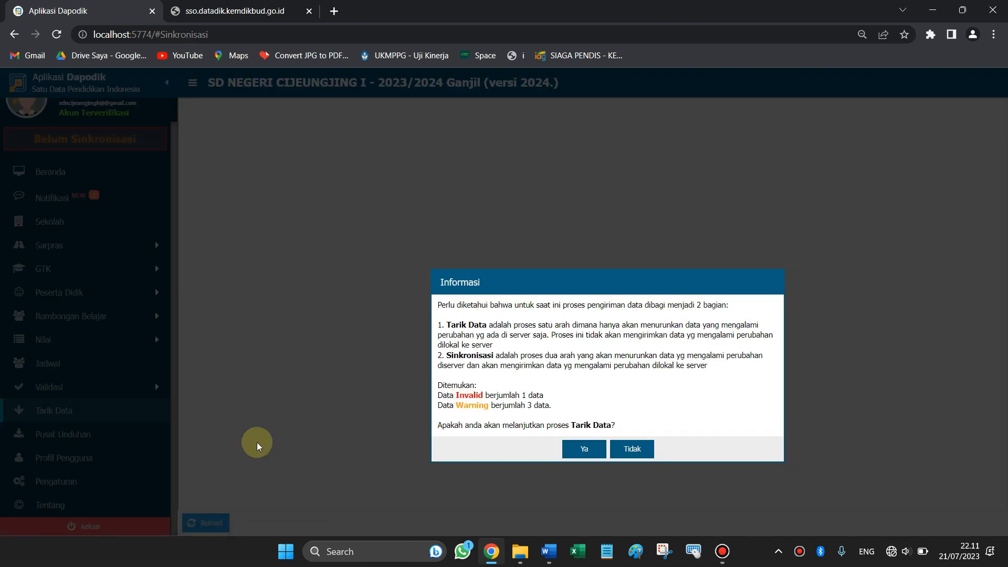
pyautogui.click(586, 450)
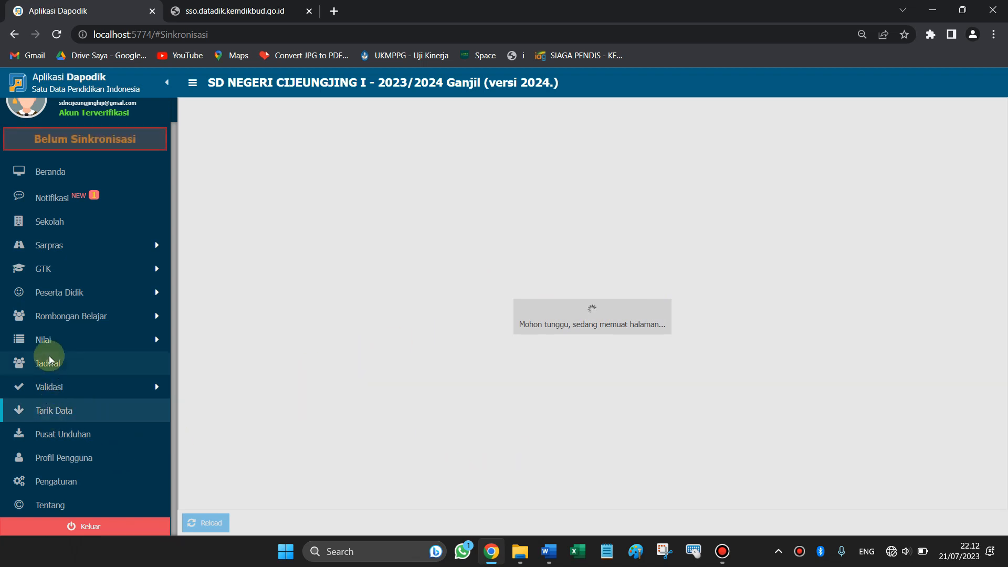
# Open Beranda and look over the school summary, curriculum, BOSP status and Standar Sarpras information.
pyautogui.scroll(1, 49, 361)
pyautogui.click(58, 203)
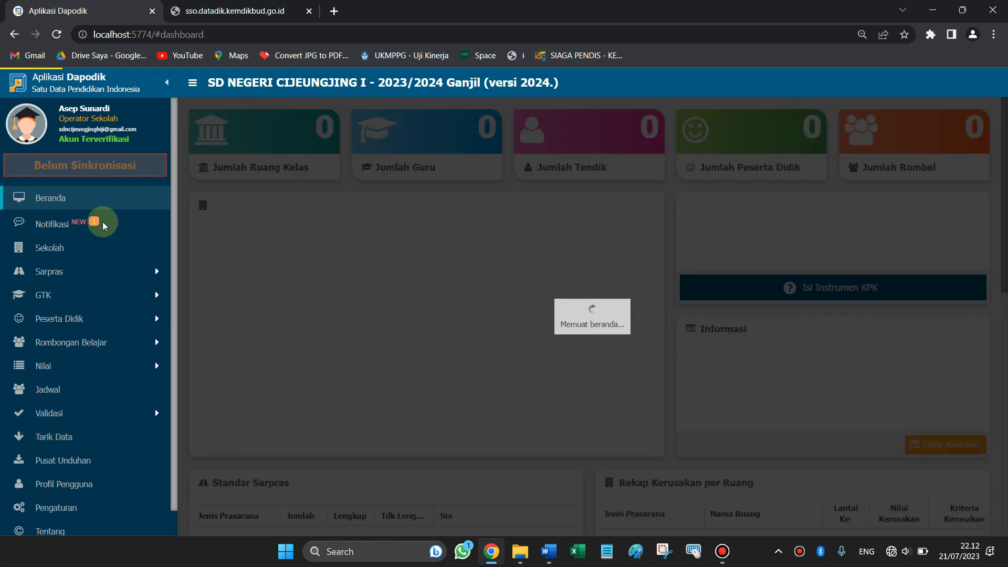
pyautogui.click(53, 208)
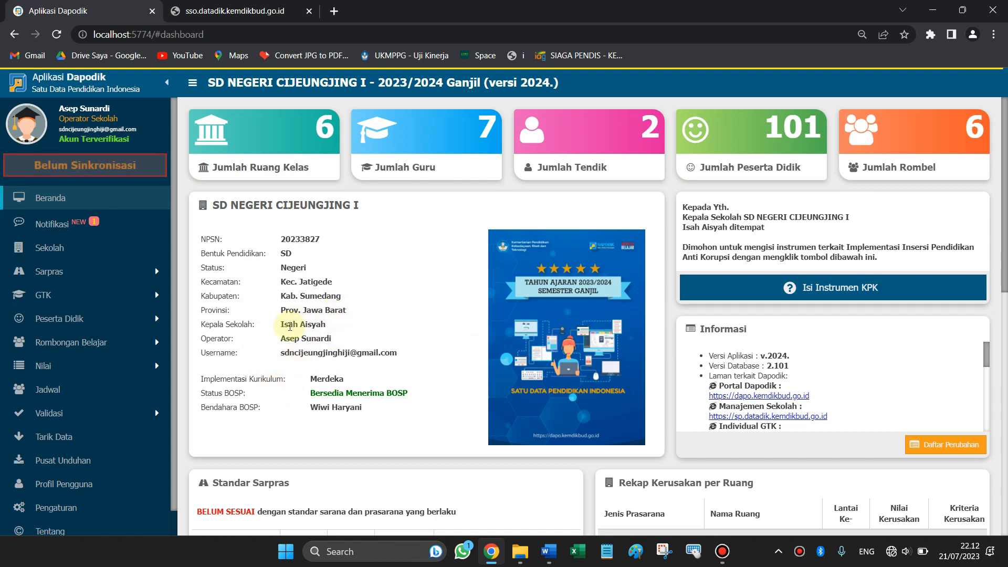
pyautogui.scroll(-1, 278, 315)
pyautogui.scroll(1, 247, 283)
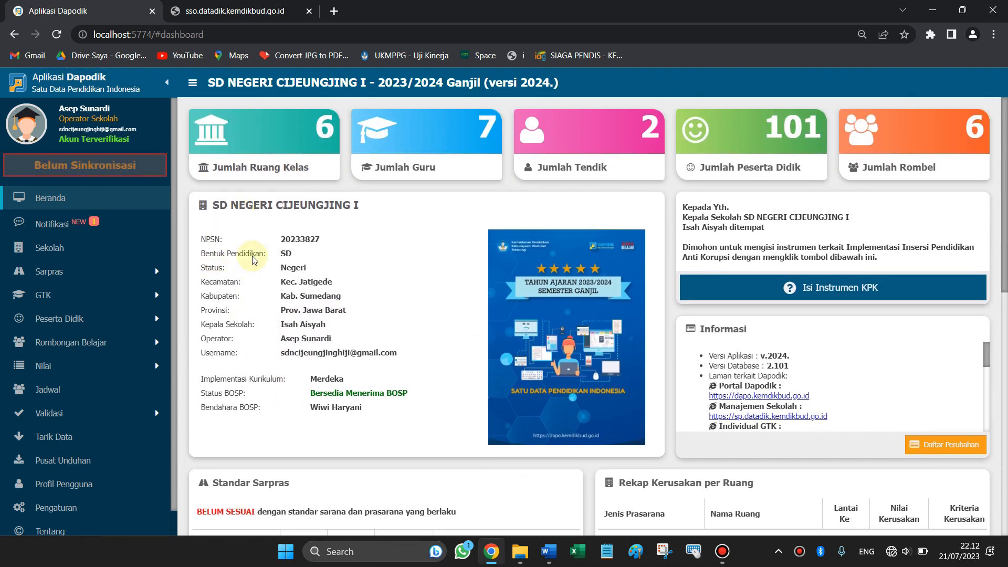
pyautogui.scroll(-1, 346, 383)
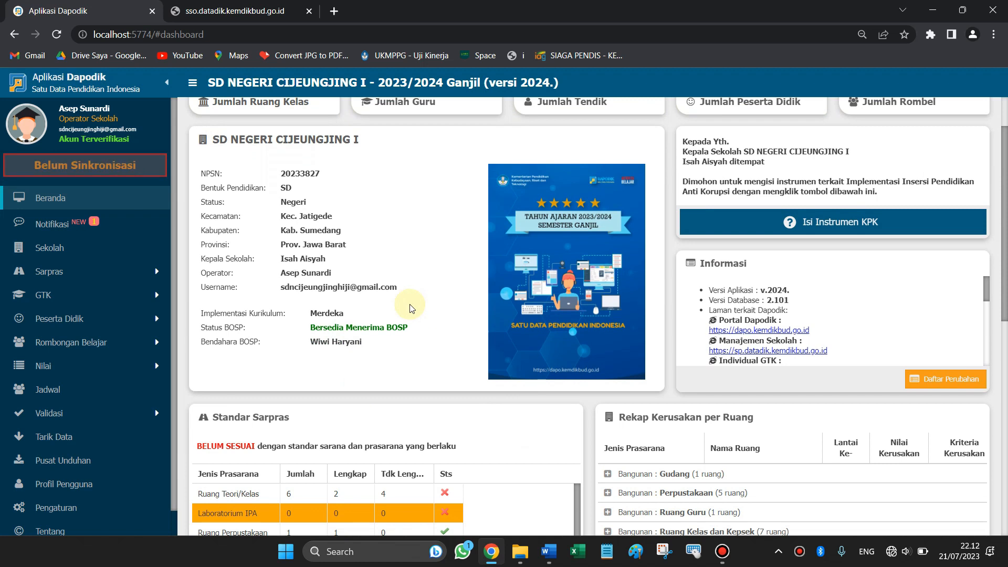
pyautogui.scroll(1, 368, 325)
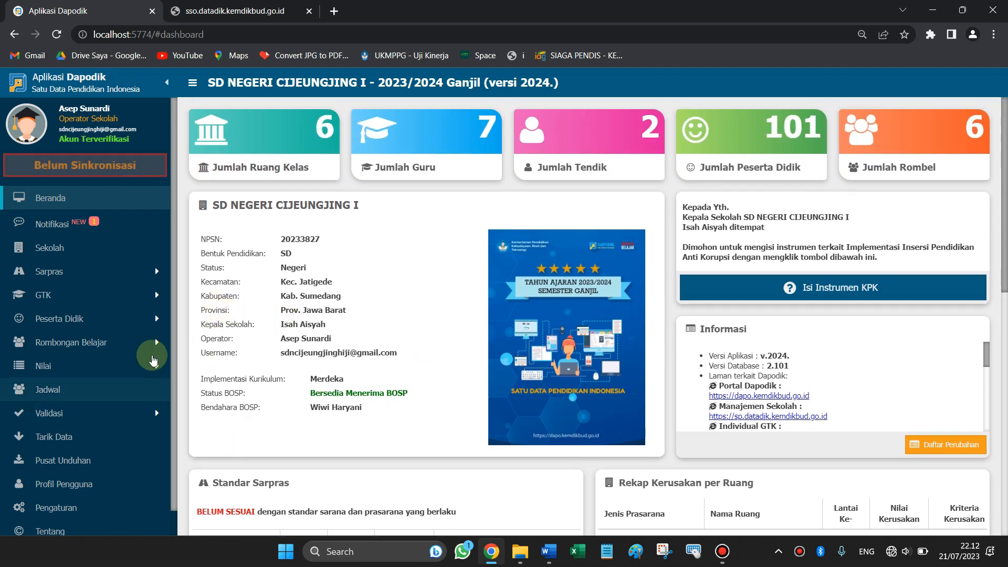
pyautogui.scroll(-1, 121, 394)
# Try to start Tarik Data again from Beranda and from the local validation page.
pyautogui.click(71, 415)
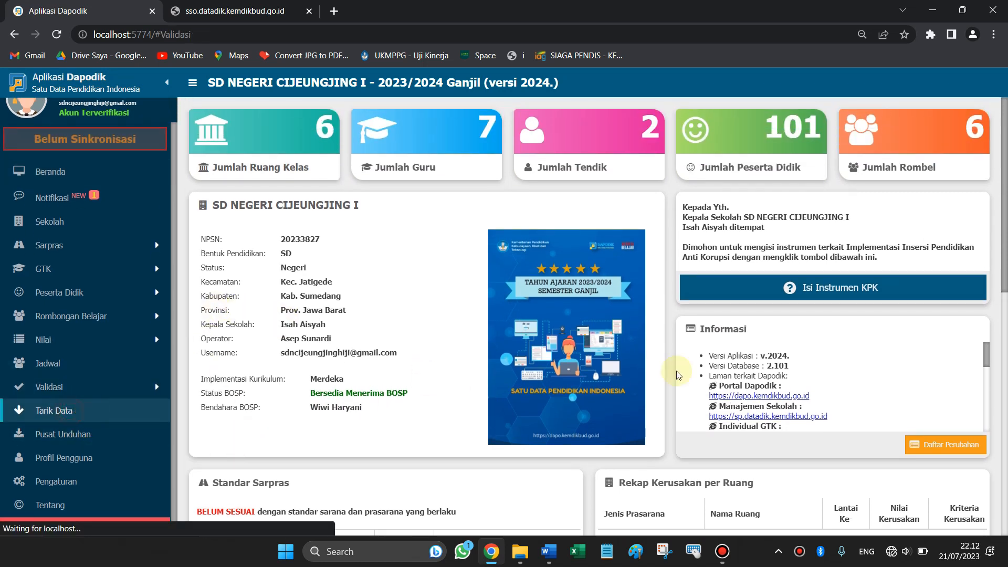
pyautogui.click(505, 325)
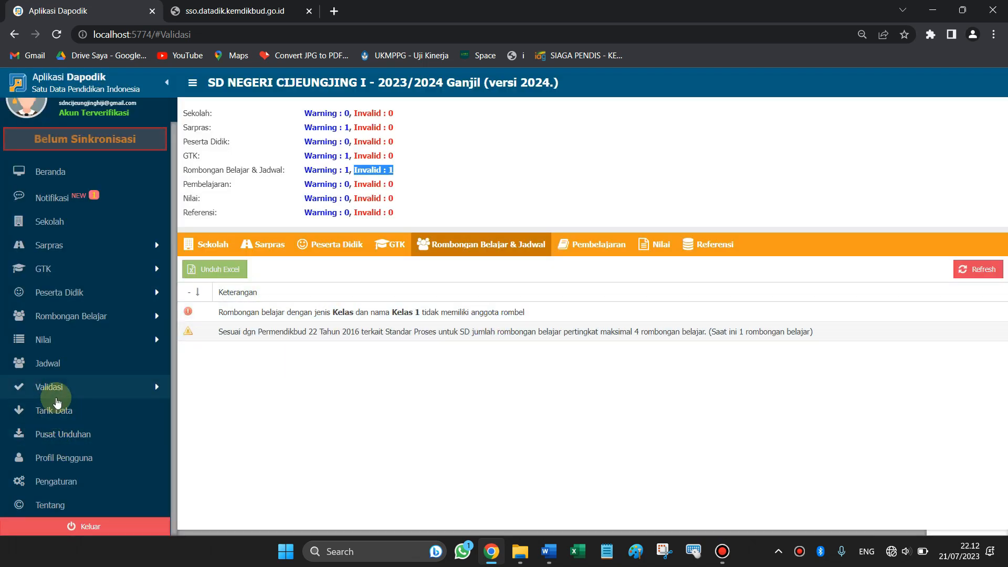
pyautogui.click(51, 416)
pyautogui.click(504, 326)
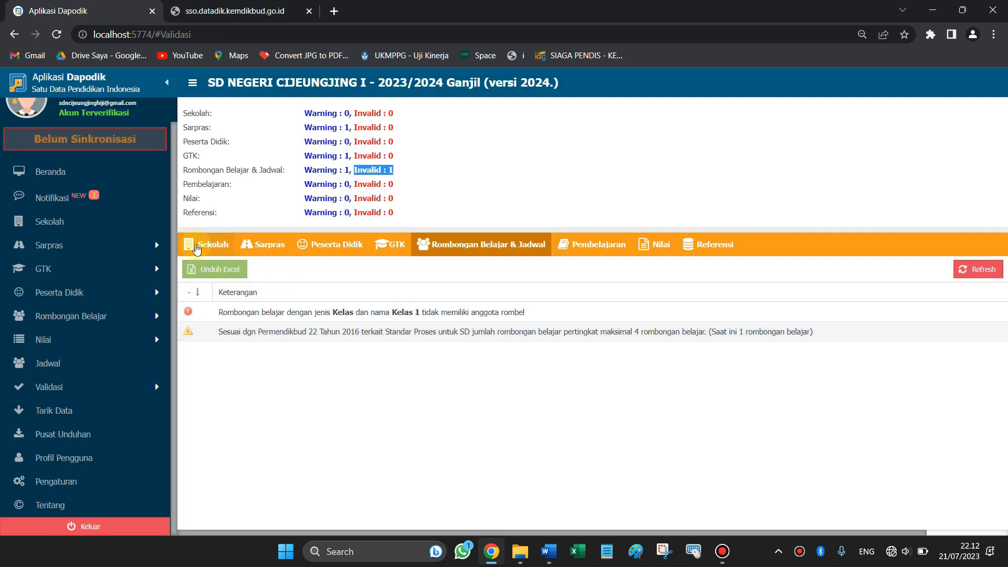
# Examine the local validation results of every category from Sekolah through Referensi.
pyautogui.click(208, 244)
pyautogui.click(265, 244)
pyautogui.click(332, 244)
pyautogui.click(399, 244)
pyautogui.click(483, 245)
pyautogui.click(593, 244)
pyautogui.click(656, 245)
pyautogui.click(737, 245)
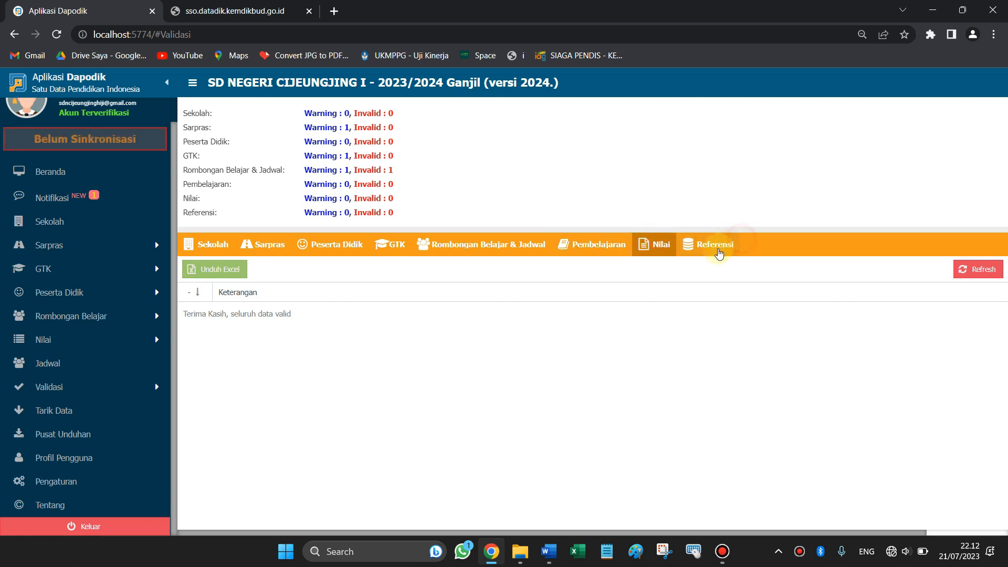